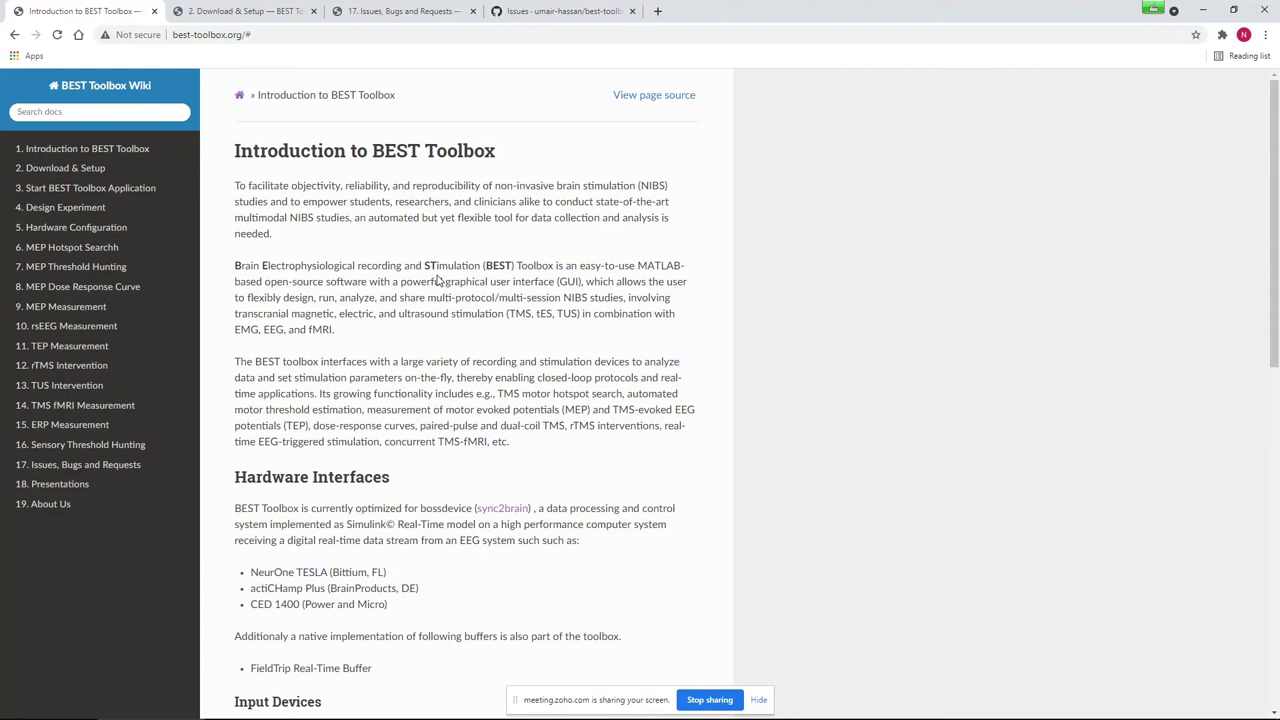
Step: Open the wiki's Download & Setup page and follow its repository download link to the BEST Toolbox releases on GitHub
{"action": "left_click", "coordinate": [76, 174]}
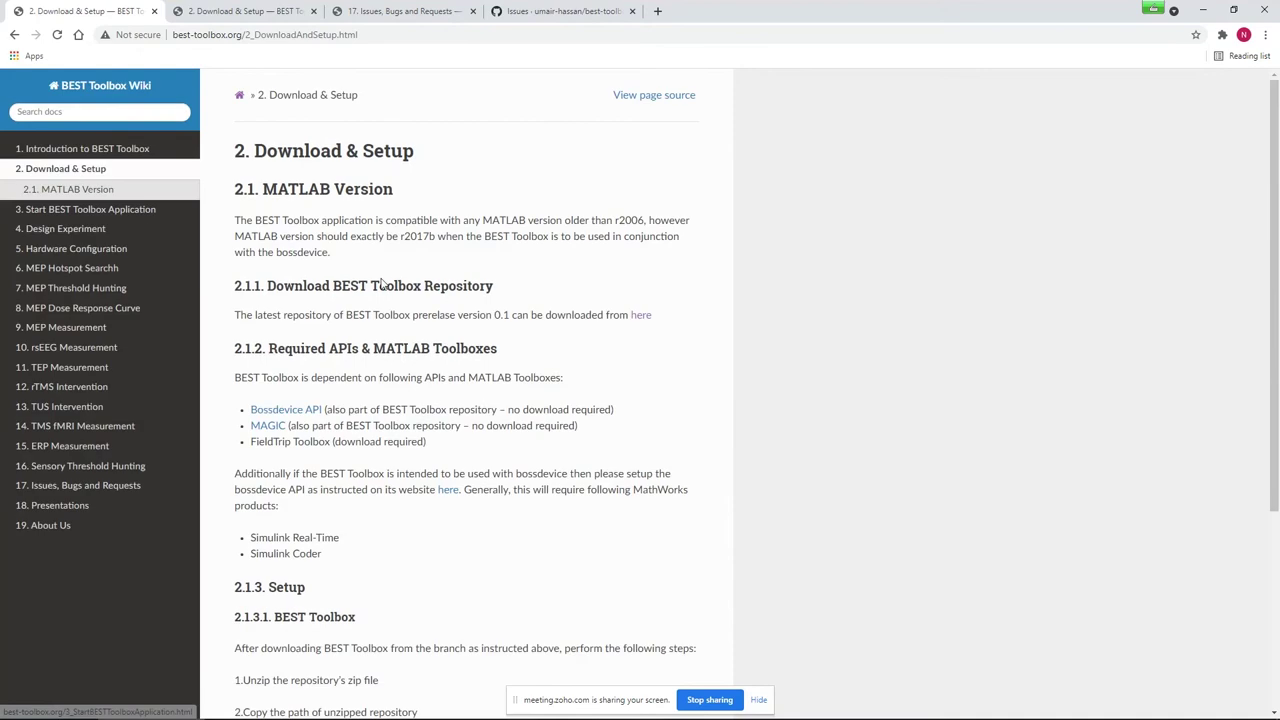
{"action": "left_click_drag", "start_coordinate": [663, 319], "coordinate": [629, 317]}
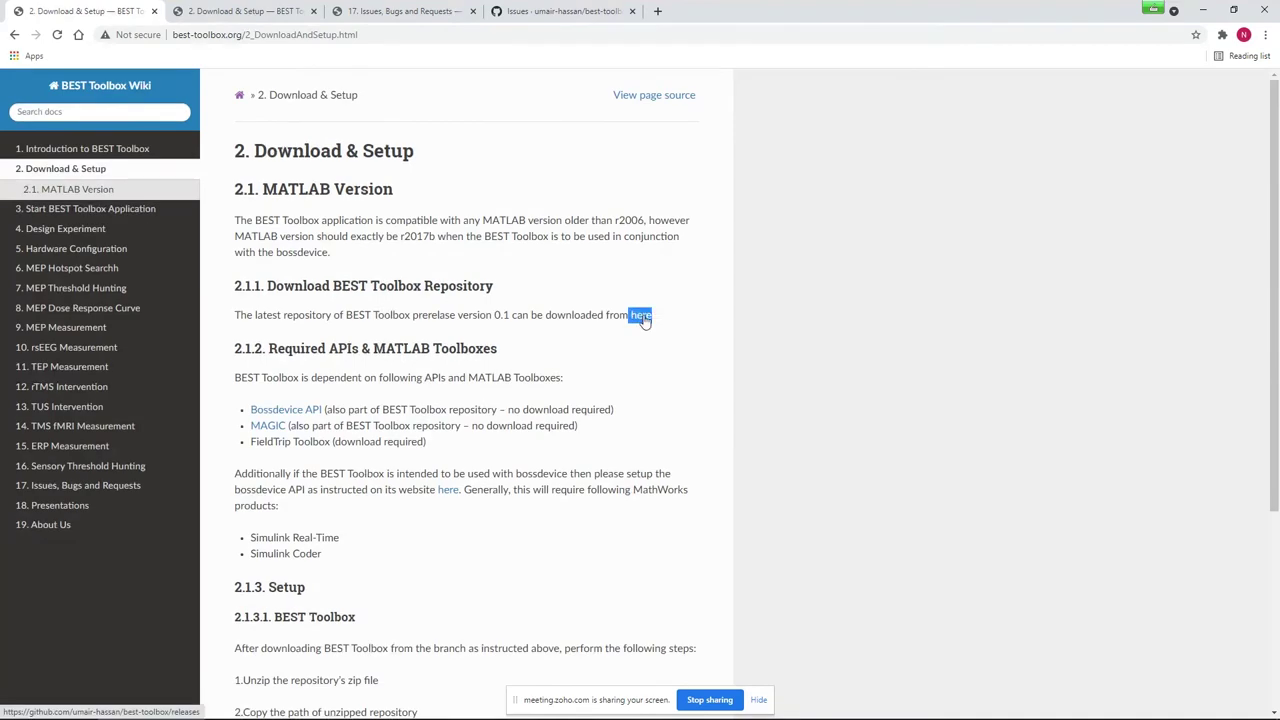
{"action": "left_click", "coordinate": [287, 8]}
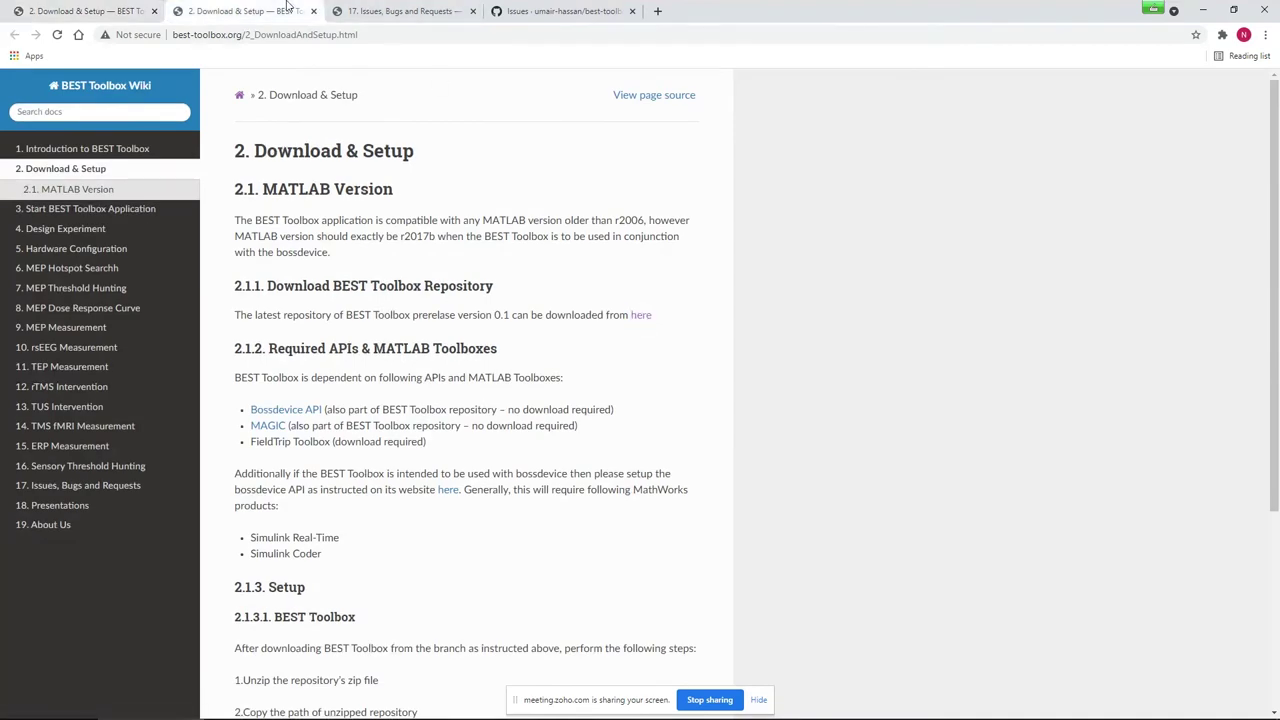
{"action": "left_click", "coordinate": [160, 8]}
{"action": "left_click", "coordinate": [636, 316]}
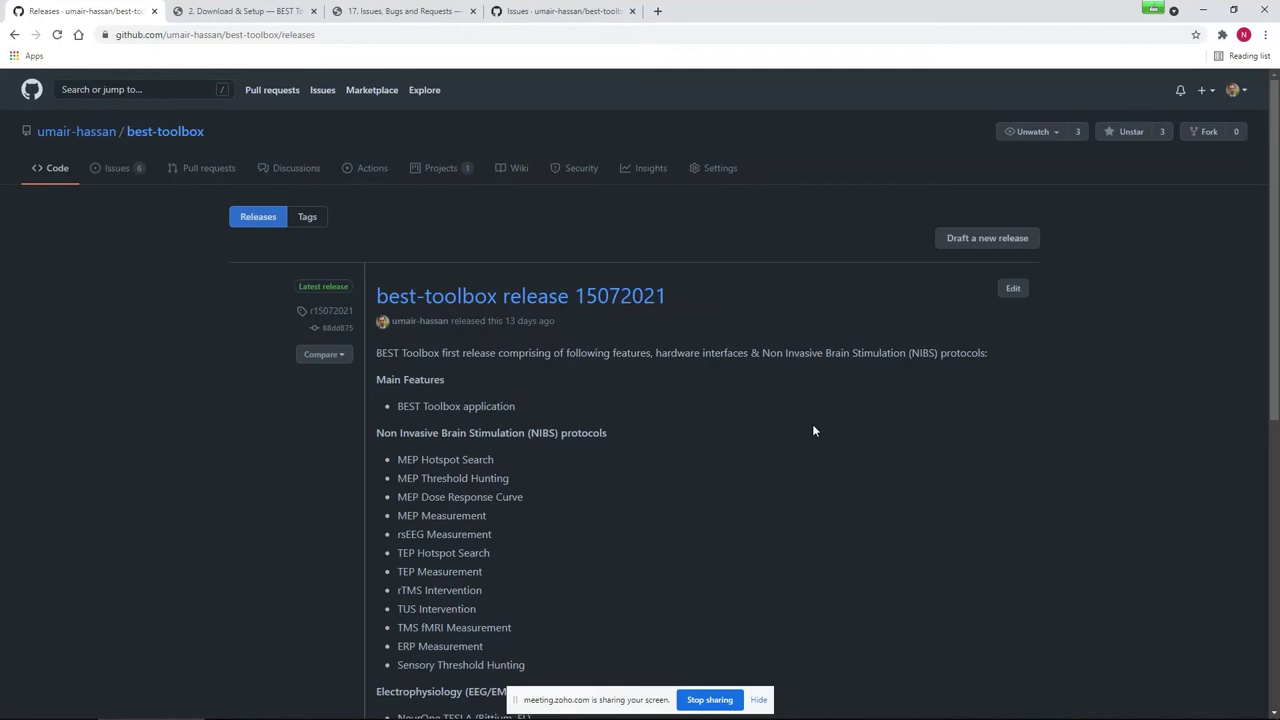
Step: Review the best-toolbox release 15072021 notes, covering its protocols, supported hardware and downloadable source code assets
{"action": "scroll", "coordinate": [812, 431], "scroll_direction": "down", "scroll_amount": 5}
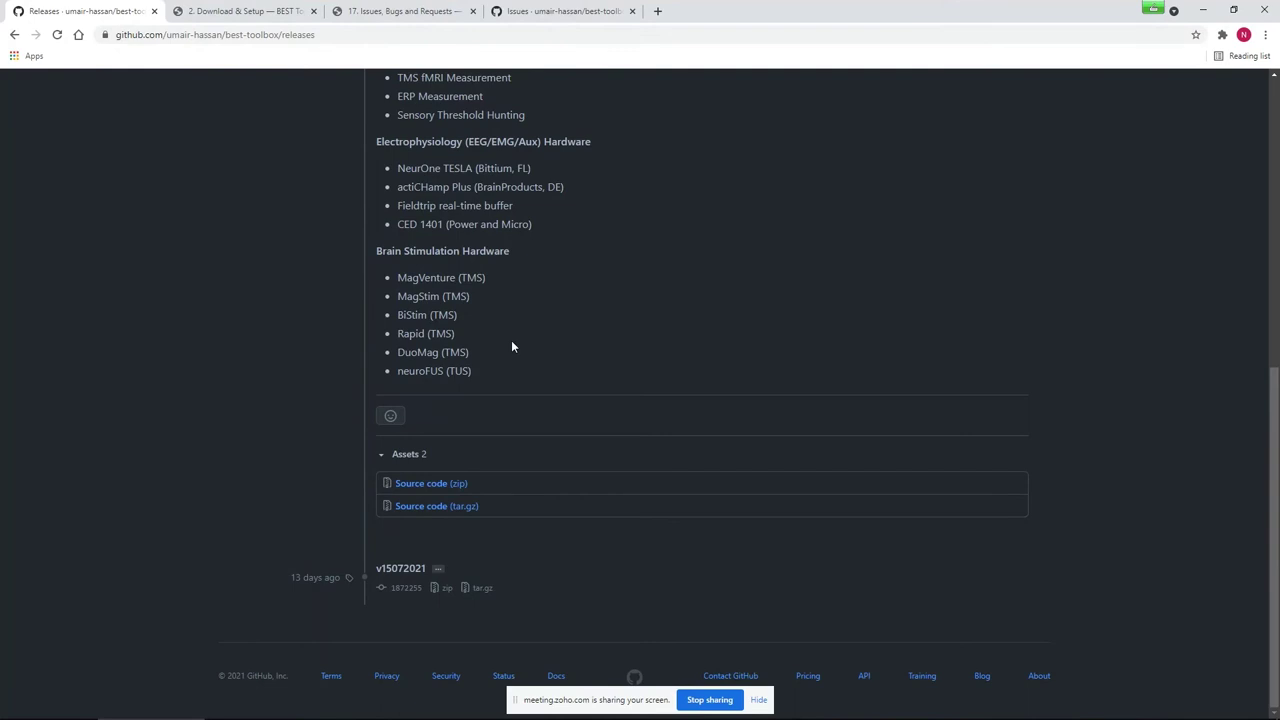
{"action": "scroll", "coordinate": [511, 346], "scroll_direction": "up", "scroll_amount": 5}
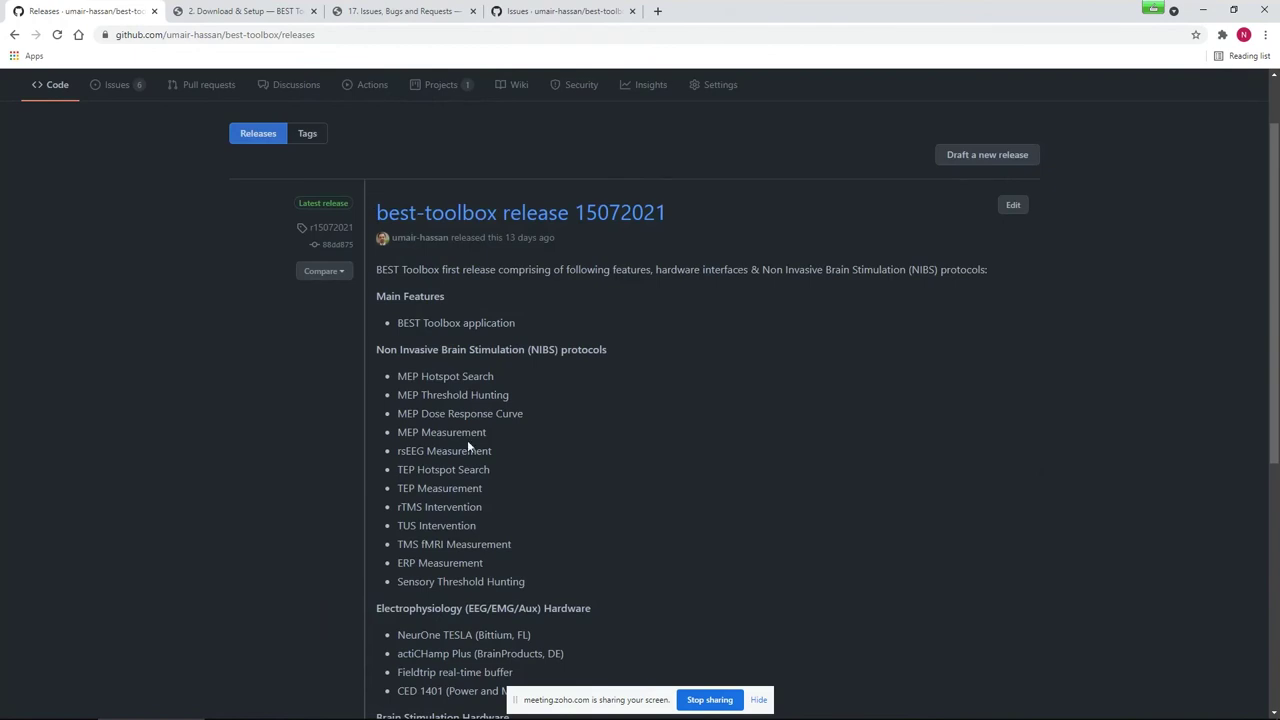
{"action": "scroll", "coordinate": [467, 440], "scroll_direction": "down", "scroll_amount": 5}
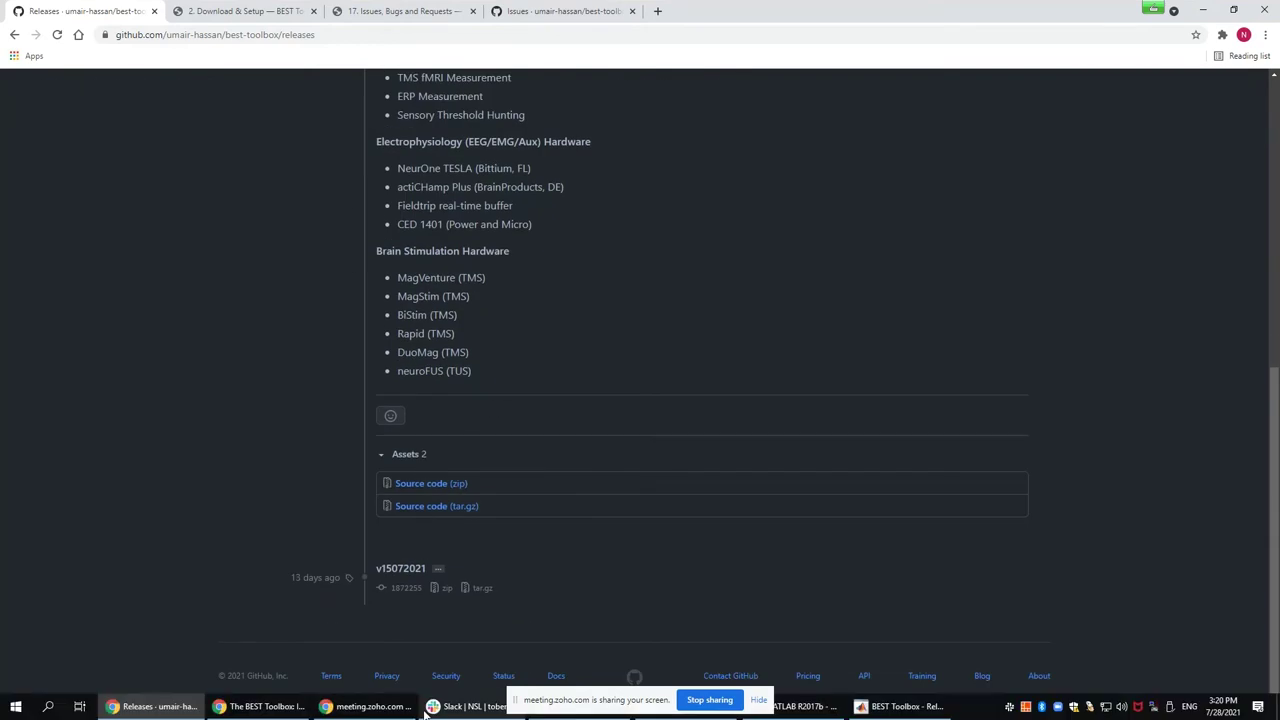
{"action": "left_click", "coordinate": [710, 699]}
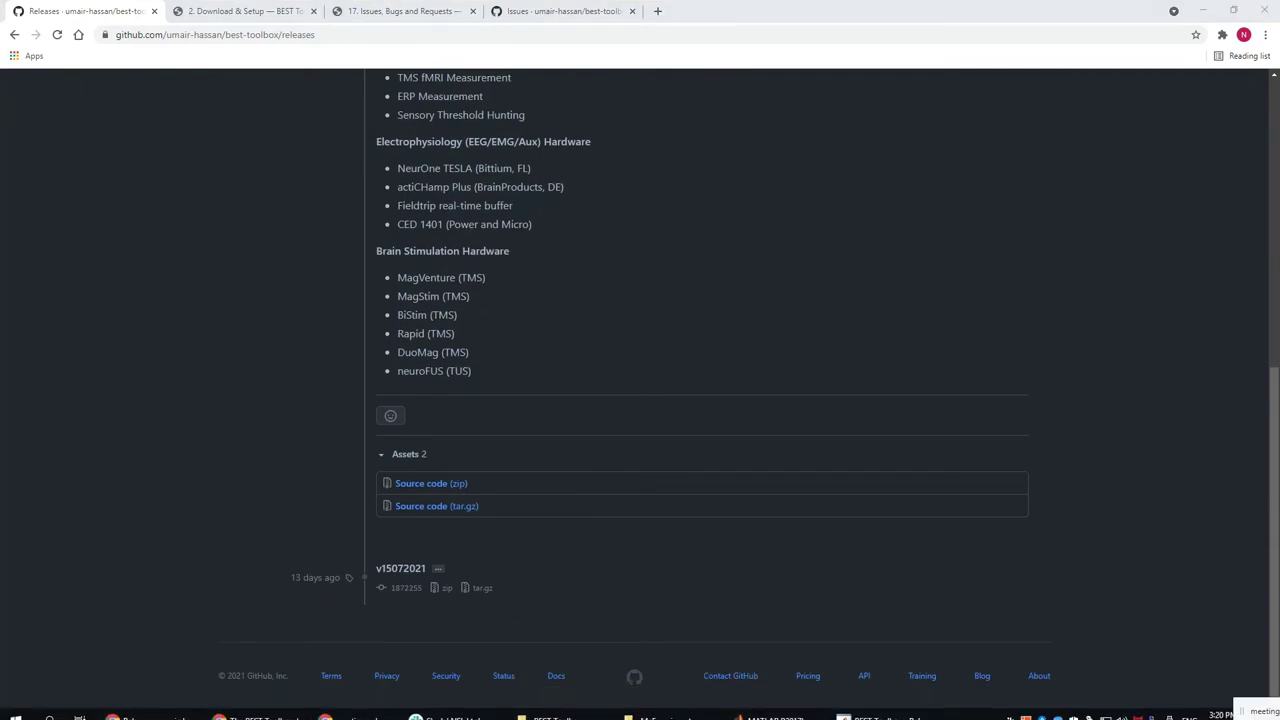
Step: Switch to File Explorer and open the inner best-toolbox-master folder of the unzipped repository in Desktop\BEST Toolbox
{"action": "left_click", "coordinate": [492, 707]}
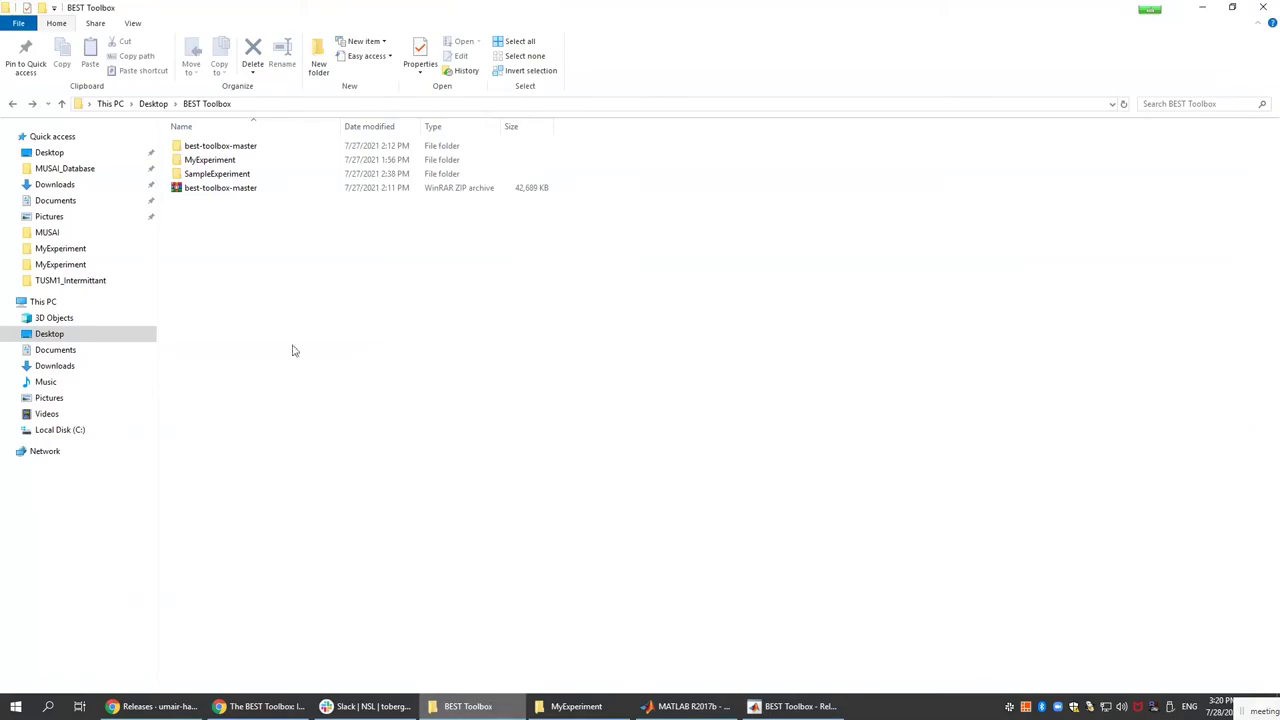
{"action": "left_click", "coordinate": [236, 190]}
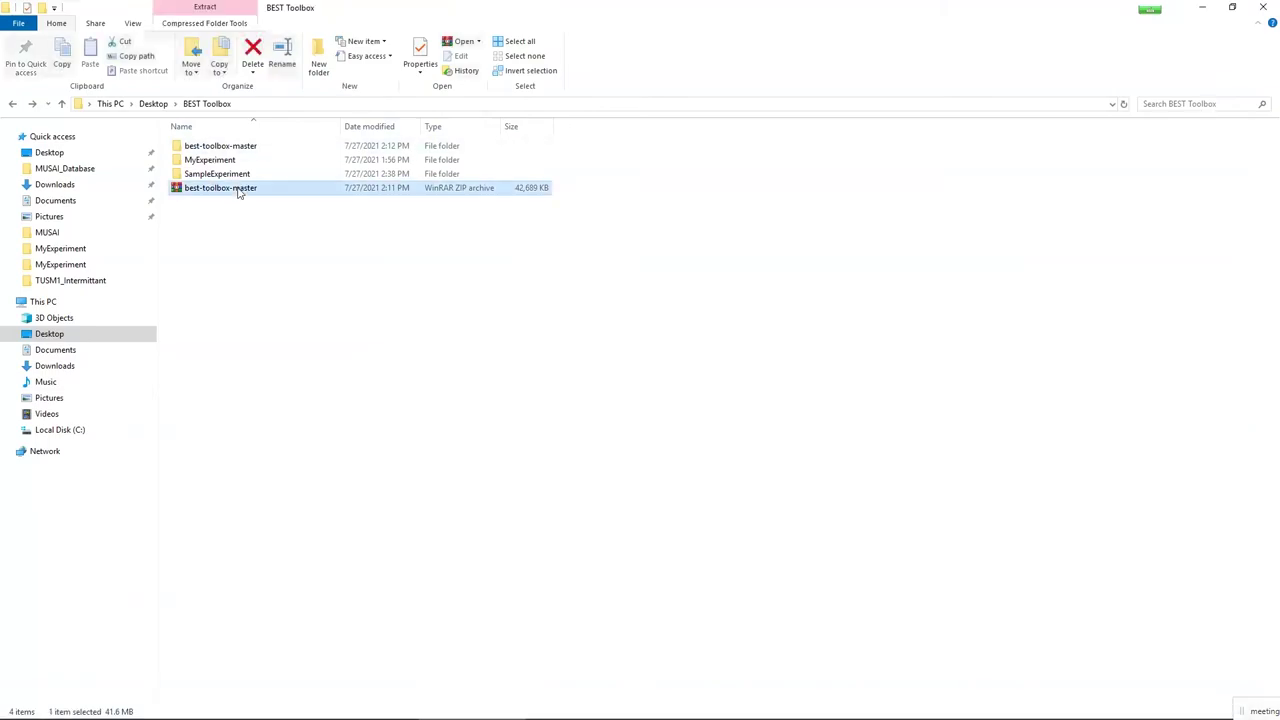
{"action": "double_click", "coordinate": [252, 147]}
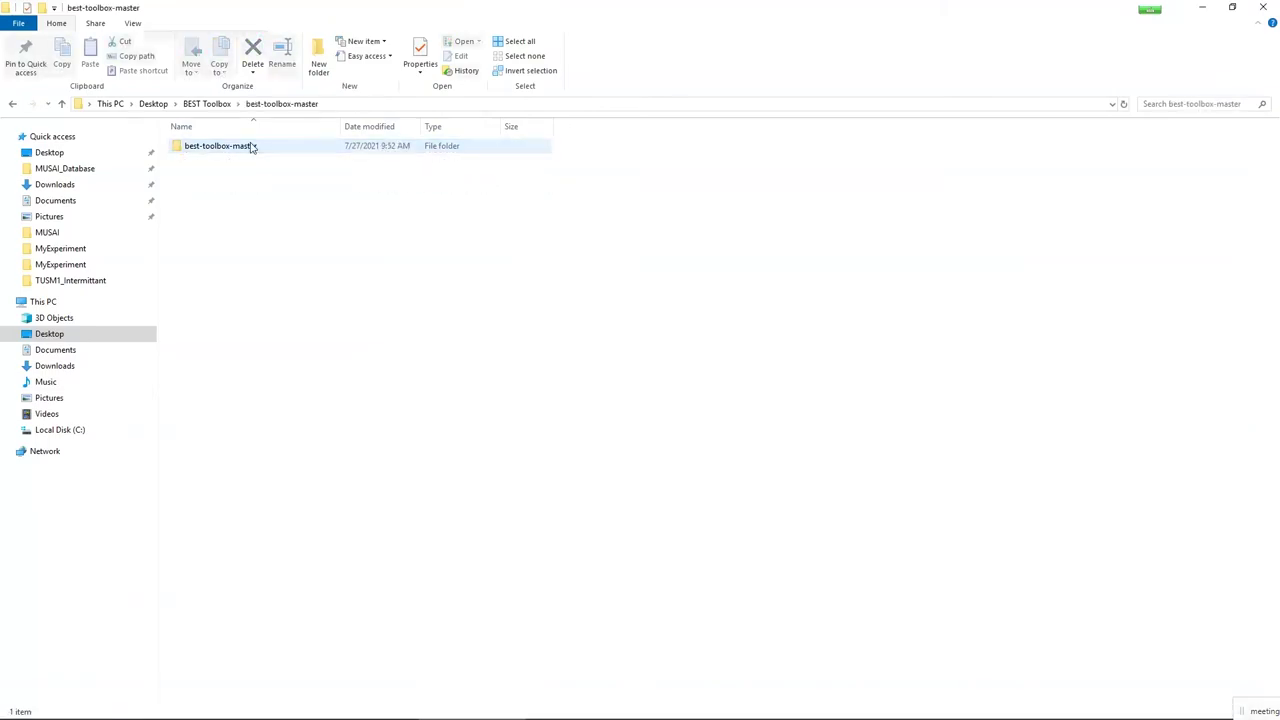
{"action": "double_click", "coordinate": [251, 146]}
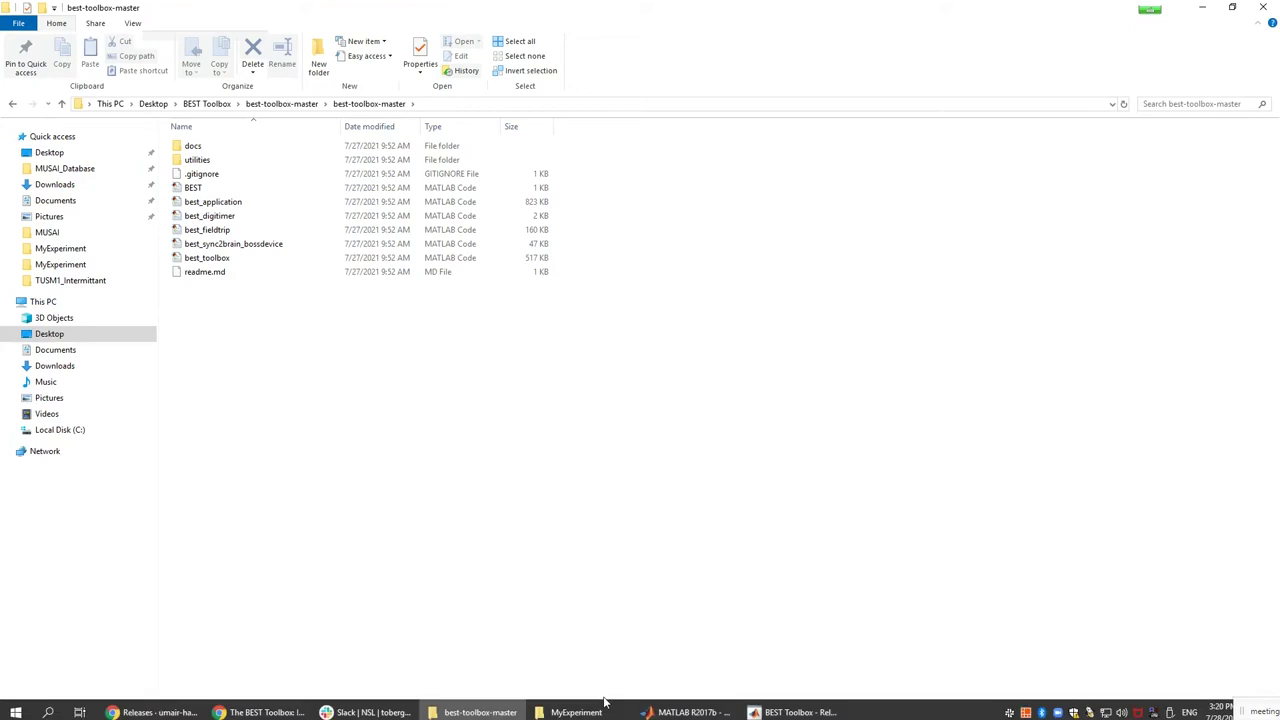
Step: Switch to MATLAB and clear the Command Window with clc
{"action": "left_click", "coordinate": [668, 706]}
{"action": "type", "text": "clc"}
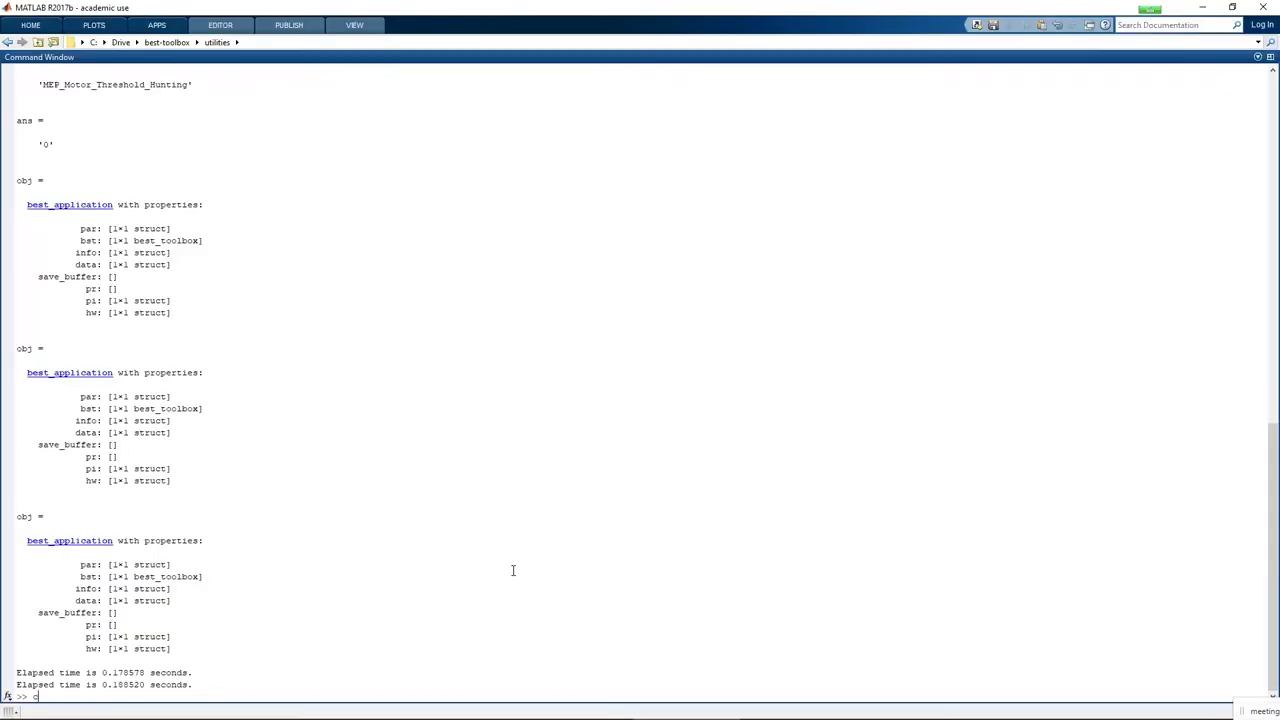
{"action": "key", "text": "Return"}
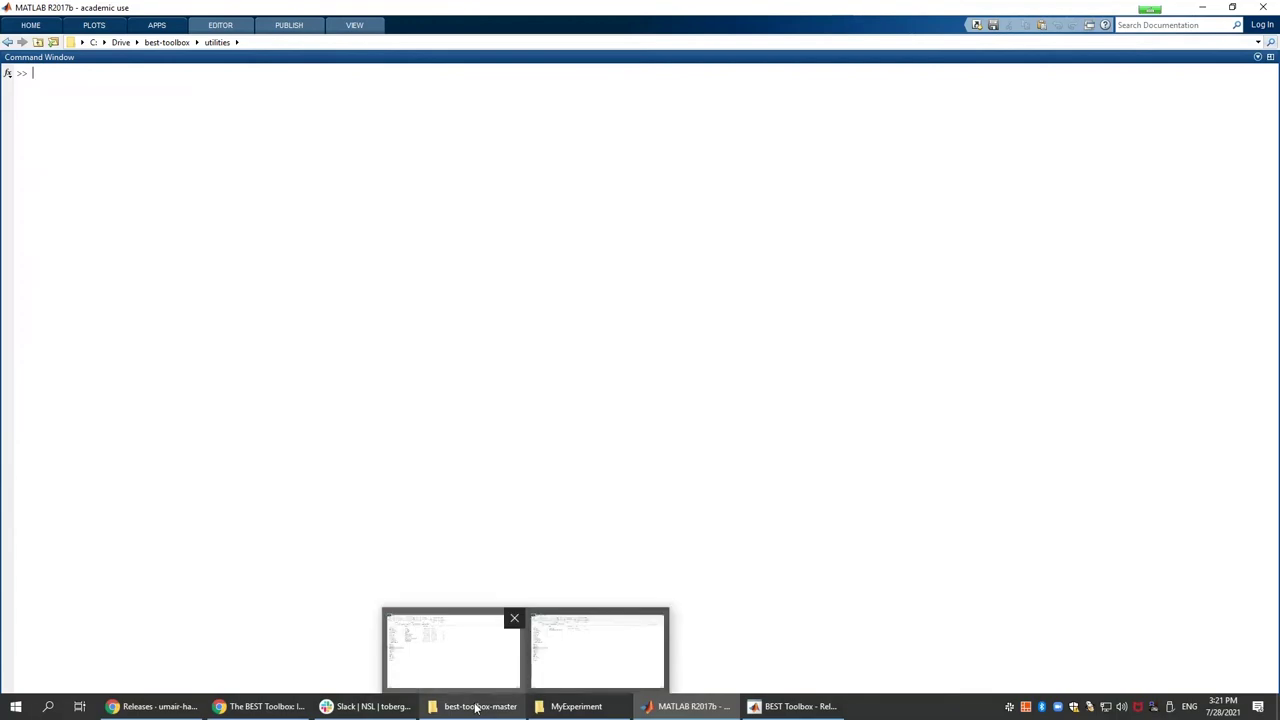
Step: Copy the full path of the inner best-toolbox-master folder from File Explorer and return to MATLAB
{"action": "mouse_move", "coordinate": [476, 708]}
{"action": "left_click", "coordinate": [452, 650]}
{"action": "left_click", "coordinate": [463, 100]}
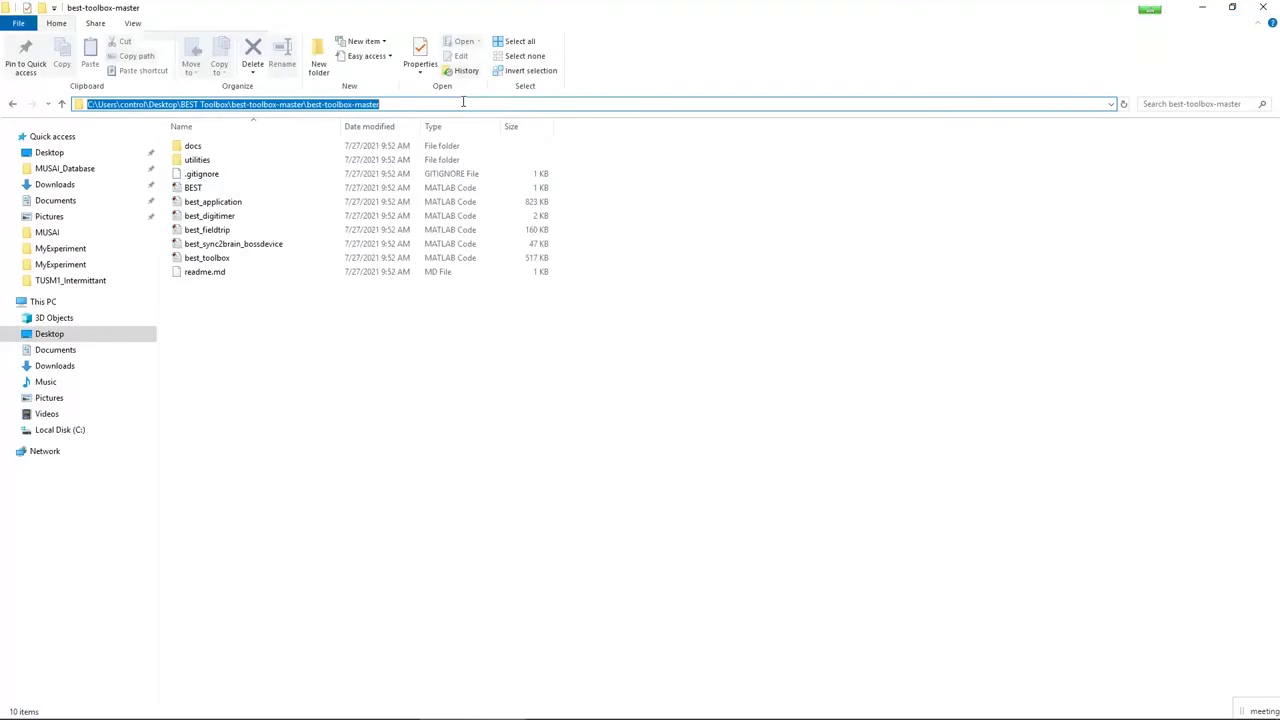
{"action": "left_click", "coordinate": [385, 415]}
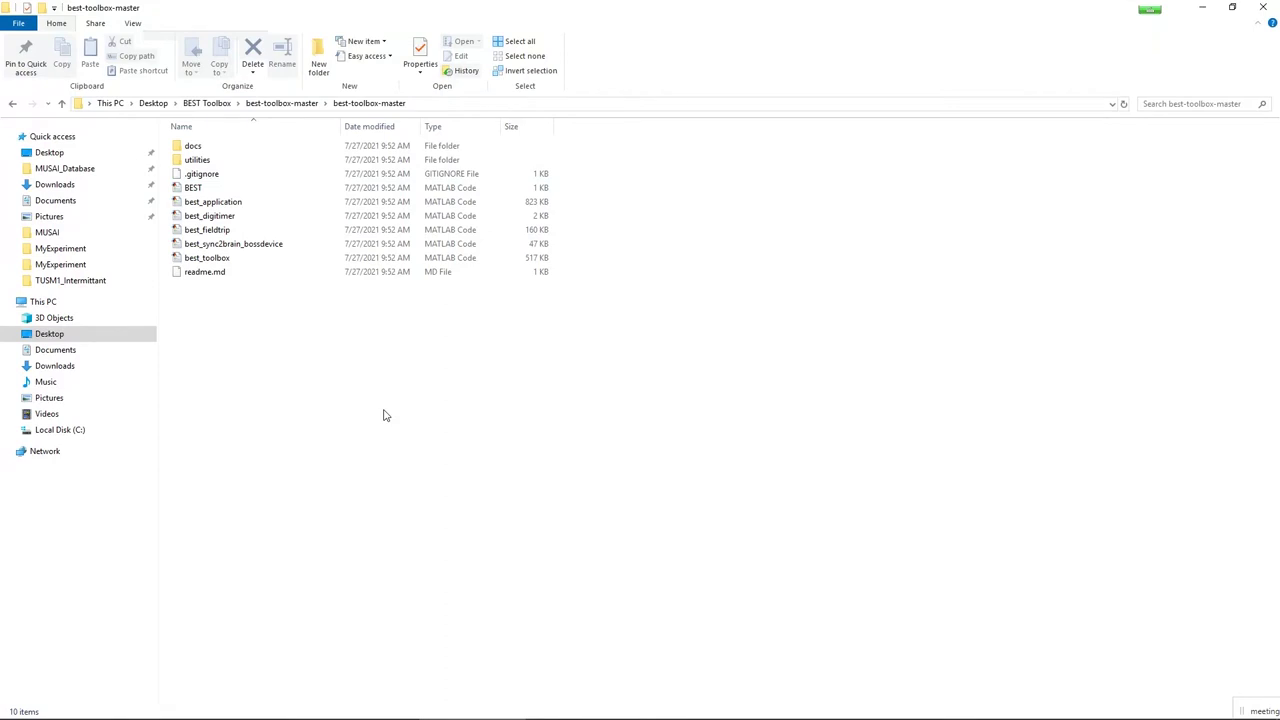
{"action": "key", "text": "alt+Tab"}
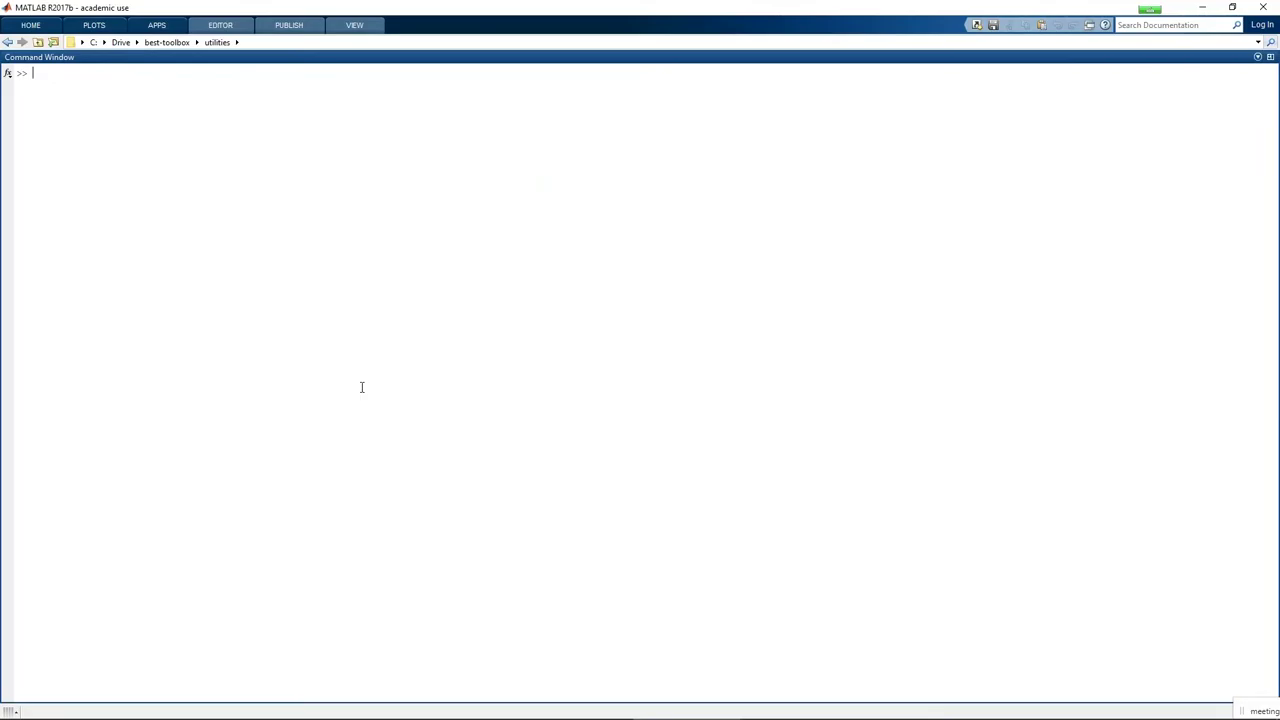
Step: Write the command addpath(genpath('C:\Users\control\Desktop\BEST Toolbox\best-toolbox-master\best-toolbox-master')) at the MATLAB prompt without running it
{"action": "type", "text": "addpath(genpath("}
{"action": "key", "text": "ctrl+v"}
{"action": "key", "text": "ctrl+z"}
{"action": "type", "text": "'"}
{"action": "type", "text": "C:\\Users\\control\\Desktop\\BEST Toolbox\\best-toolbox-master\\best-toolbox-master"}
{"action": "type", "text": "'))"}
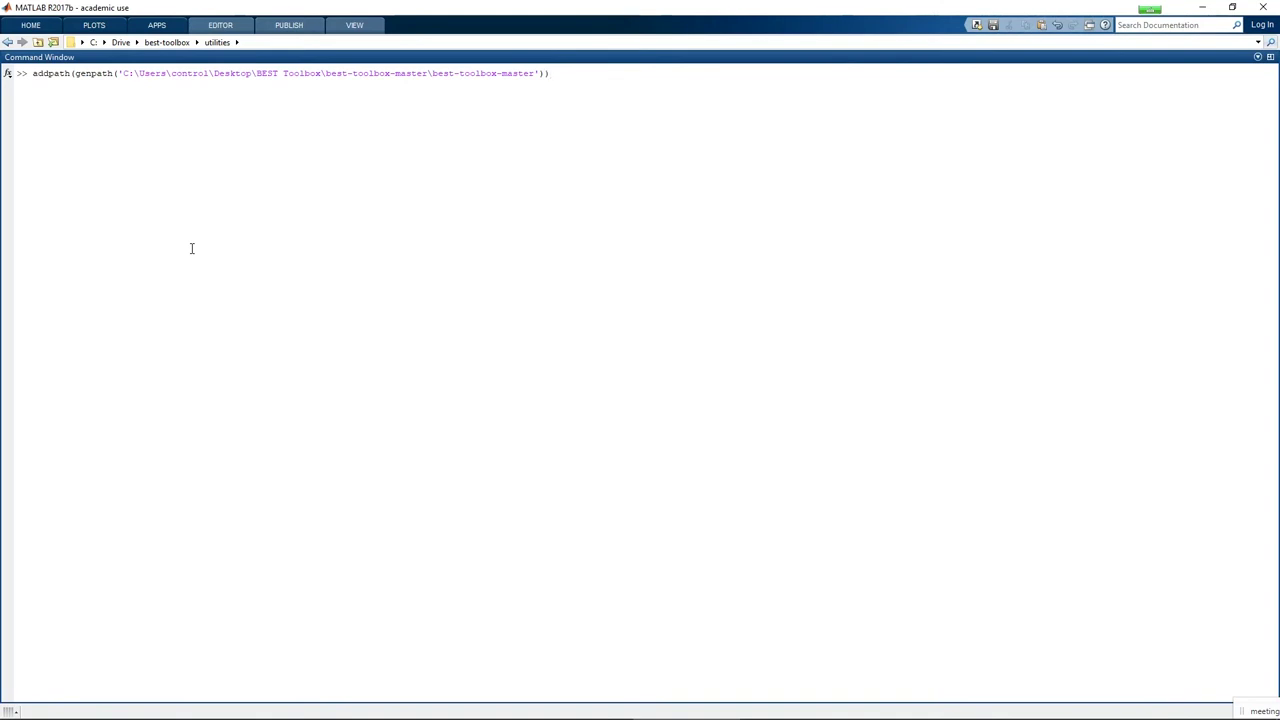
Step: Cancel saving the workspace and clear the unexecuted addpath command from the prompt
{"action": "key", "text": "ctrl+s"}
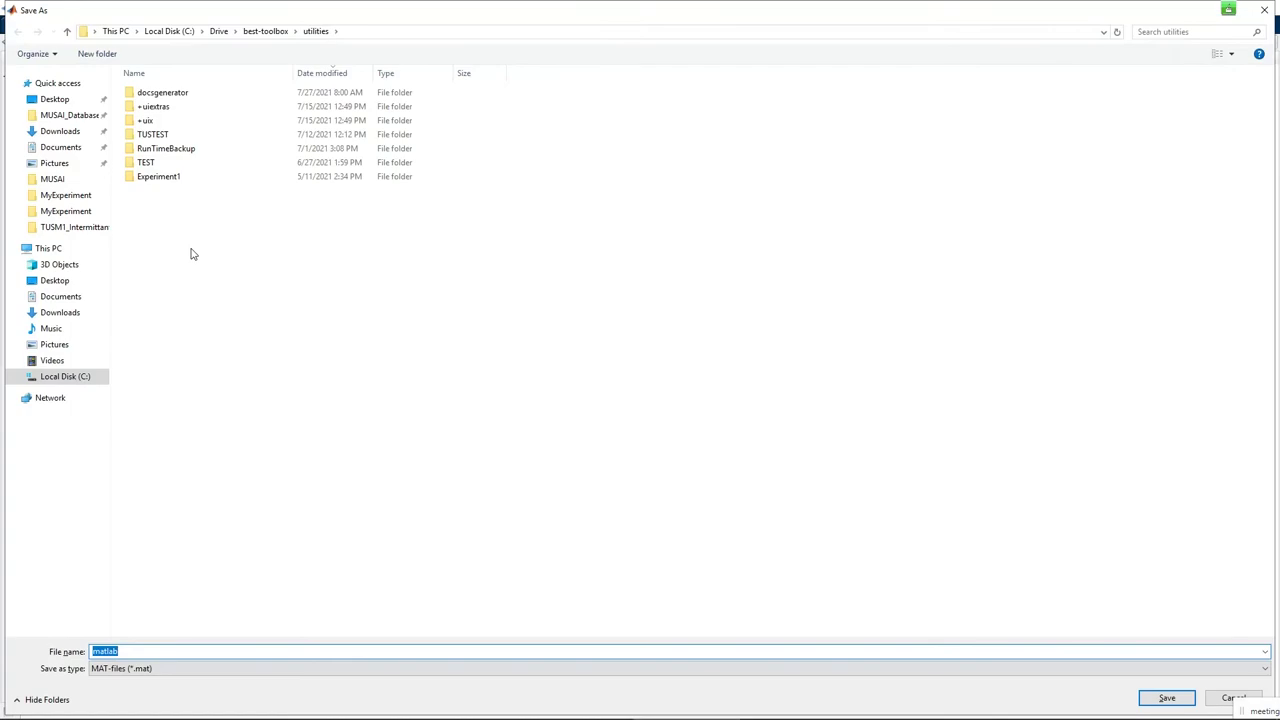
{"action": "left_click", "coordinate": [1225, 698]}
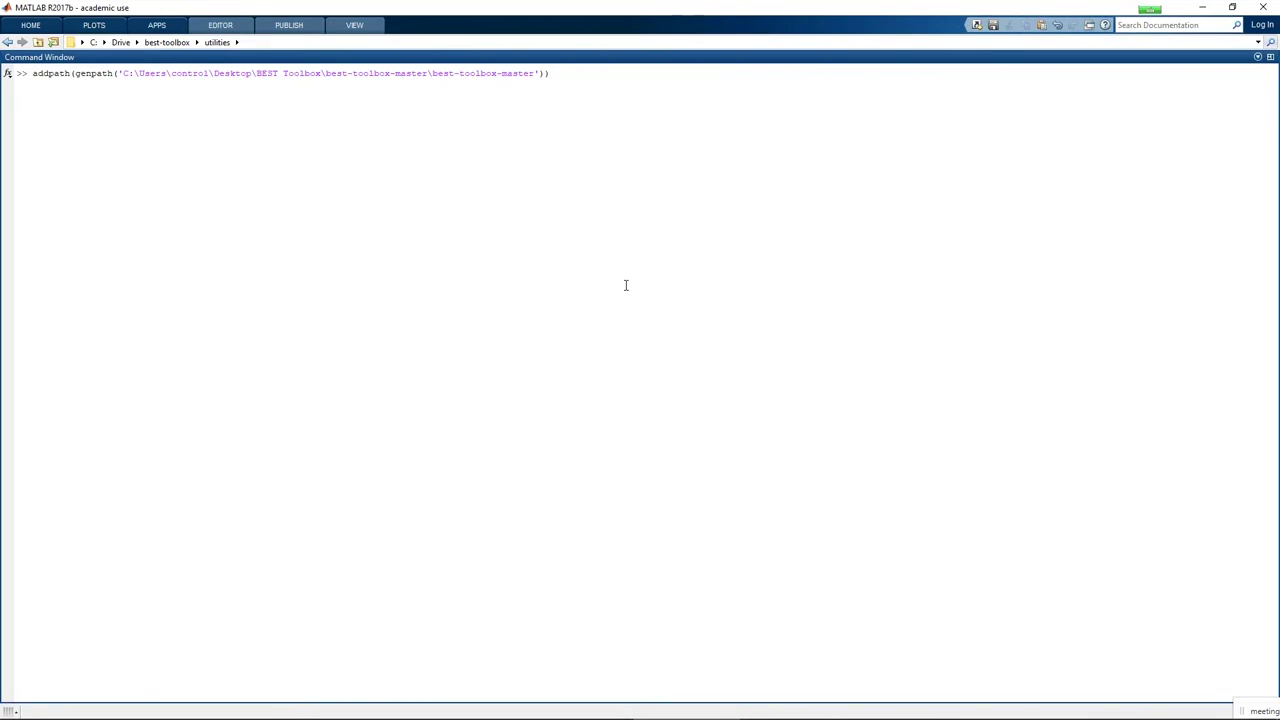
{"action": "key", "text": "Escape"}
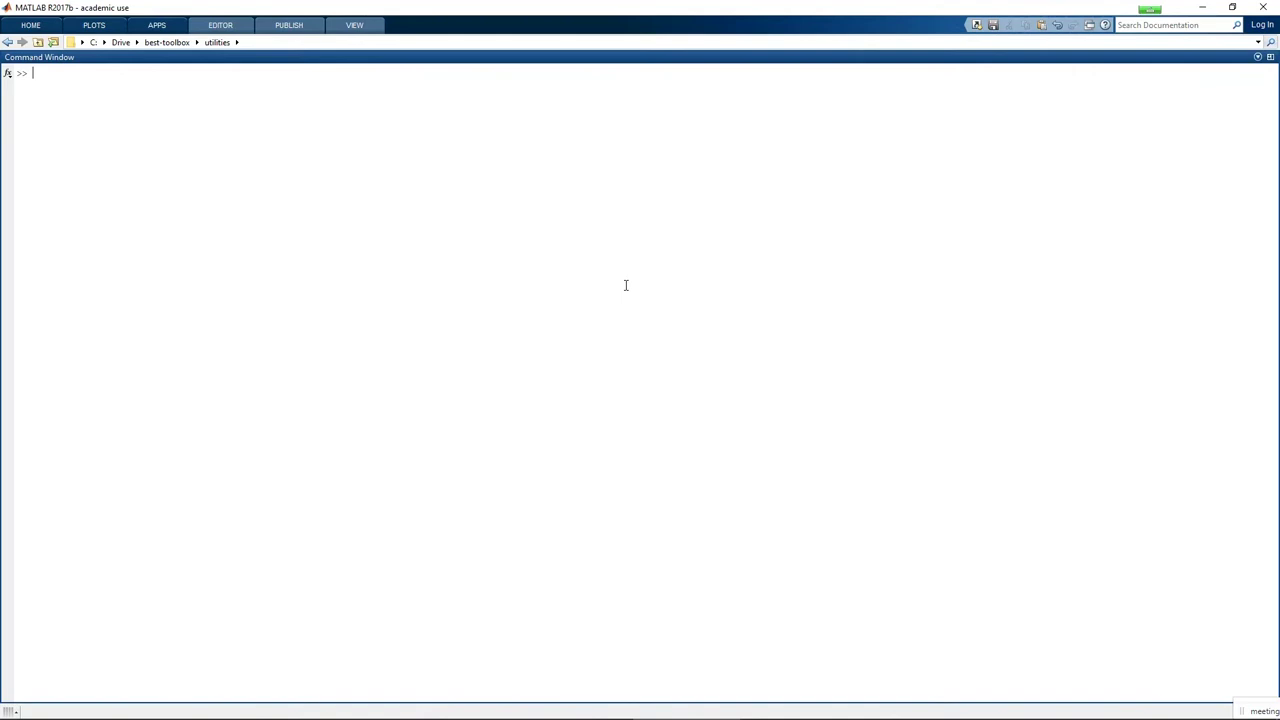
Step: Run the BEST command and agree to close the current BEST Toolbox session and open a new one
{"action": "type", "text": "B"}
{"action": "type", "text": "EST"}
{"action": "key", "text": "Return"}
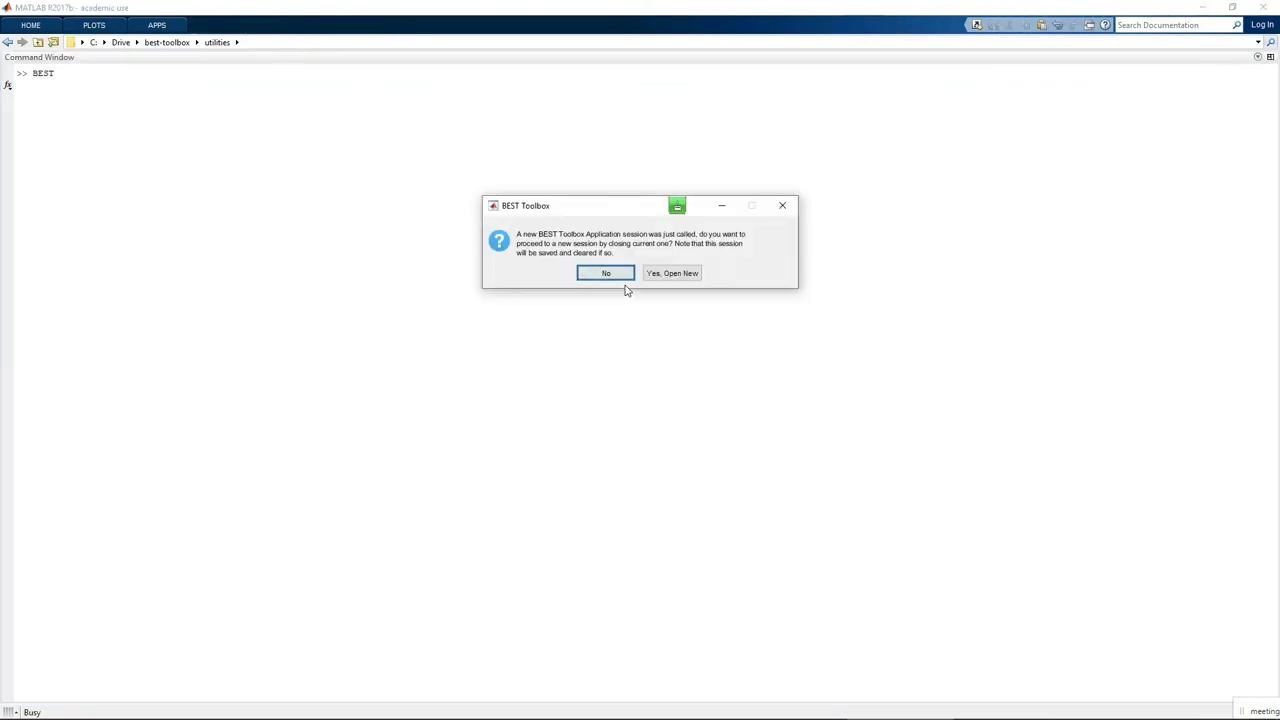
{"action": "left_click", "coordinate": [668, 273]}
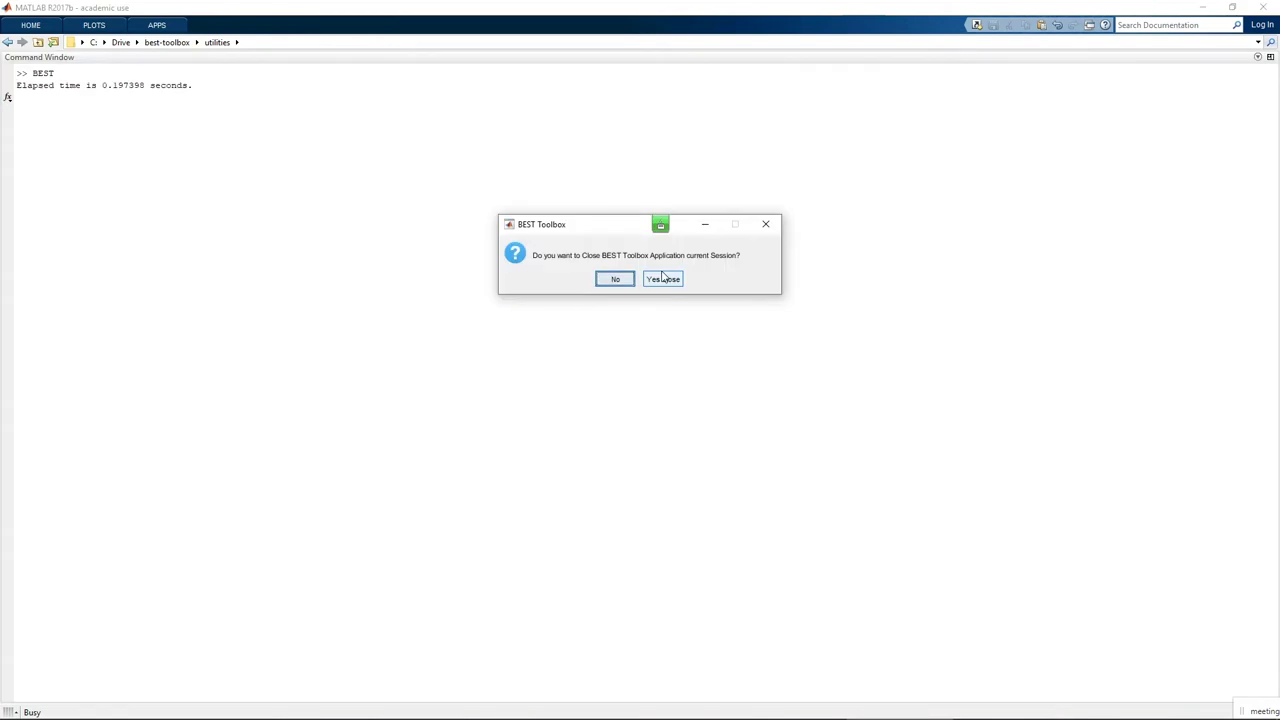
{"action": "left_click", "coordinate": [662, 275]}
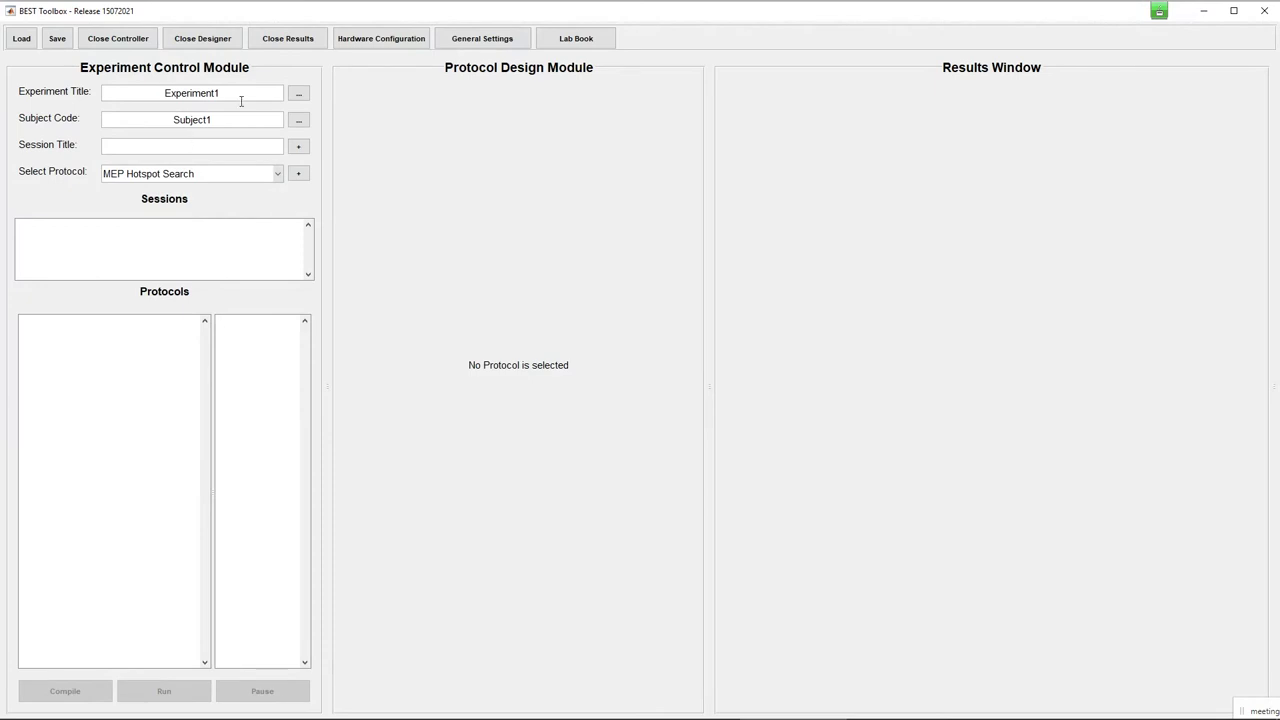
{"action": "left_click_drag", "start_coordinate": [240, 99], "coordinate": [145, 91]}
{"action": "left_click_drag", "start_coordinate": [231, 120], "coordinate": [157, 117]}
{"action": "left_click", "coordinate": [22, 40]}
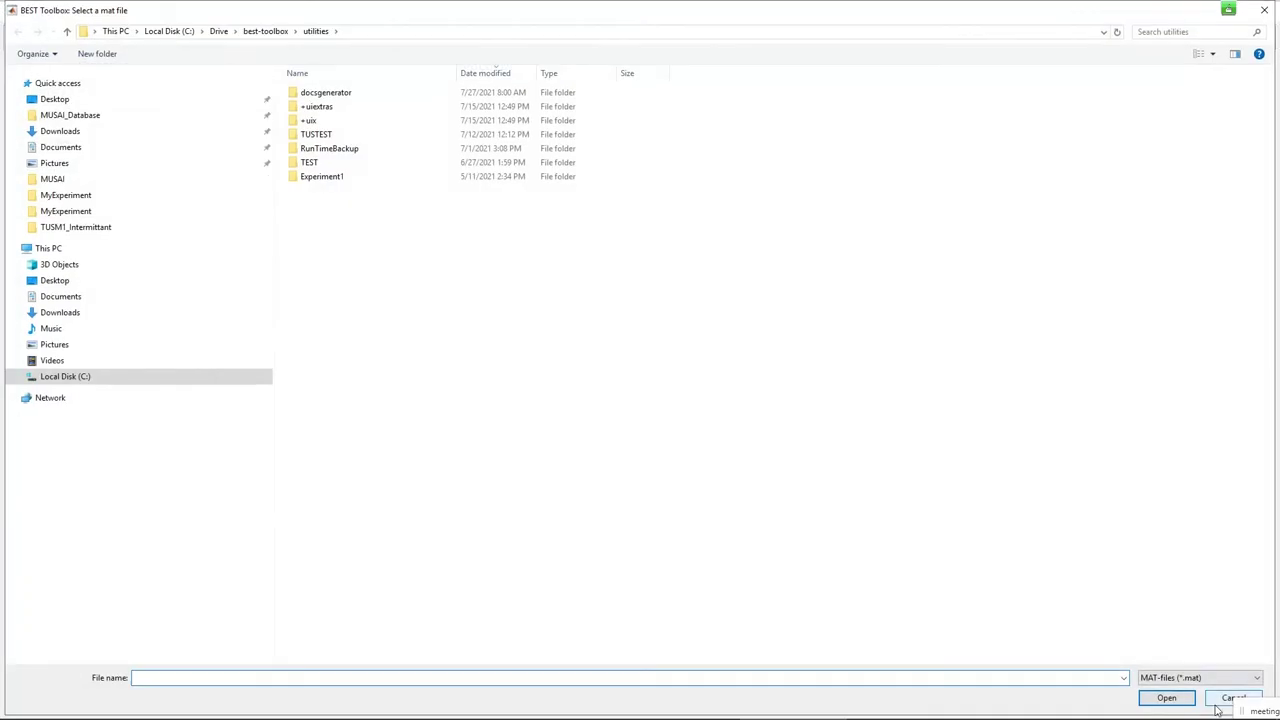
{"action": "left_click", "coordinate": [1220, 702]}
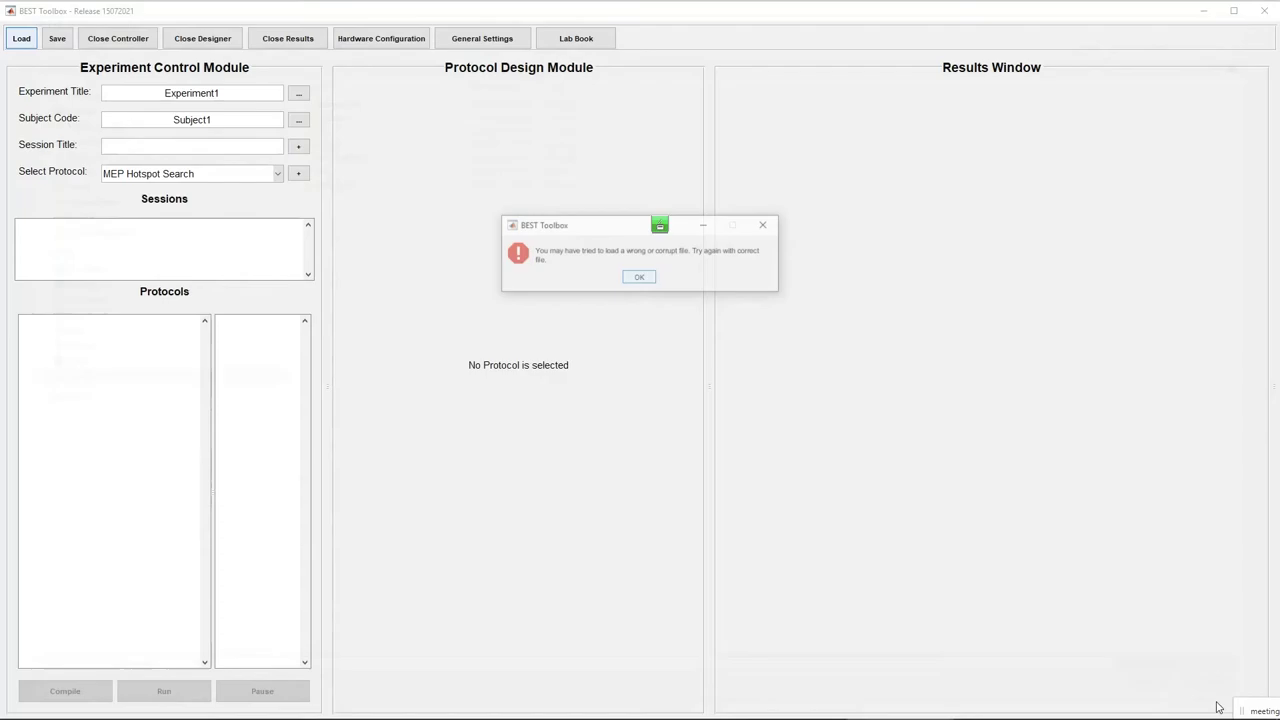
{"action": "left_click", "coordinate": [637, 279]}
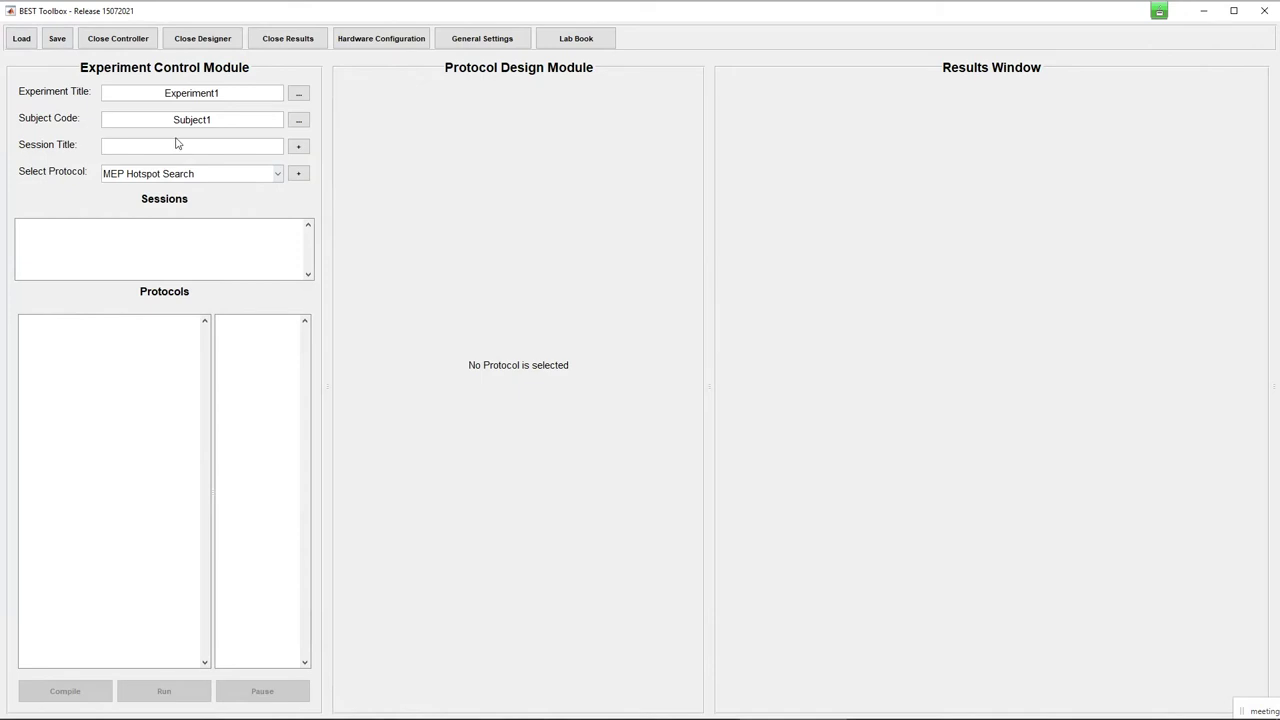
Step: Hide and restore the Experiment Control Module, the Protocol Design Module and the Results Window one after another
{"action": "left_click", "coordinate": [116, 40]}
{"action": "left_click", "coordinate": [116, 40]}
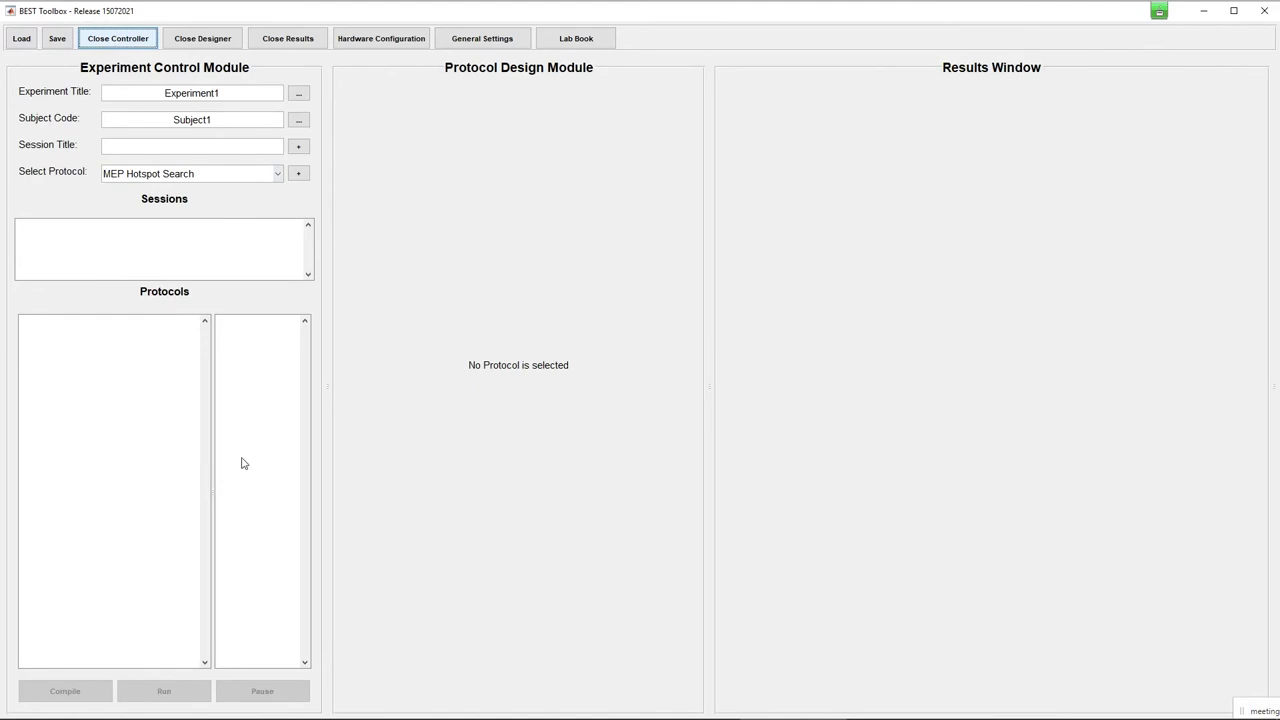
{"action": "left_click", "coordinate": [187, 45]}
{"action": "left_click", "coordinate": [188, 43]}
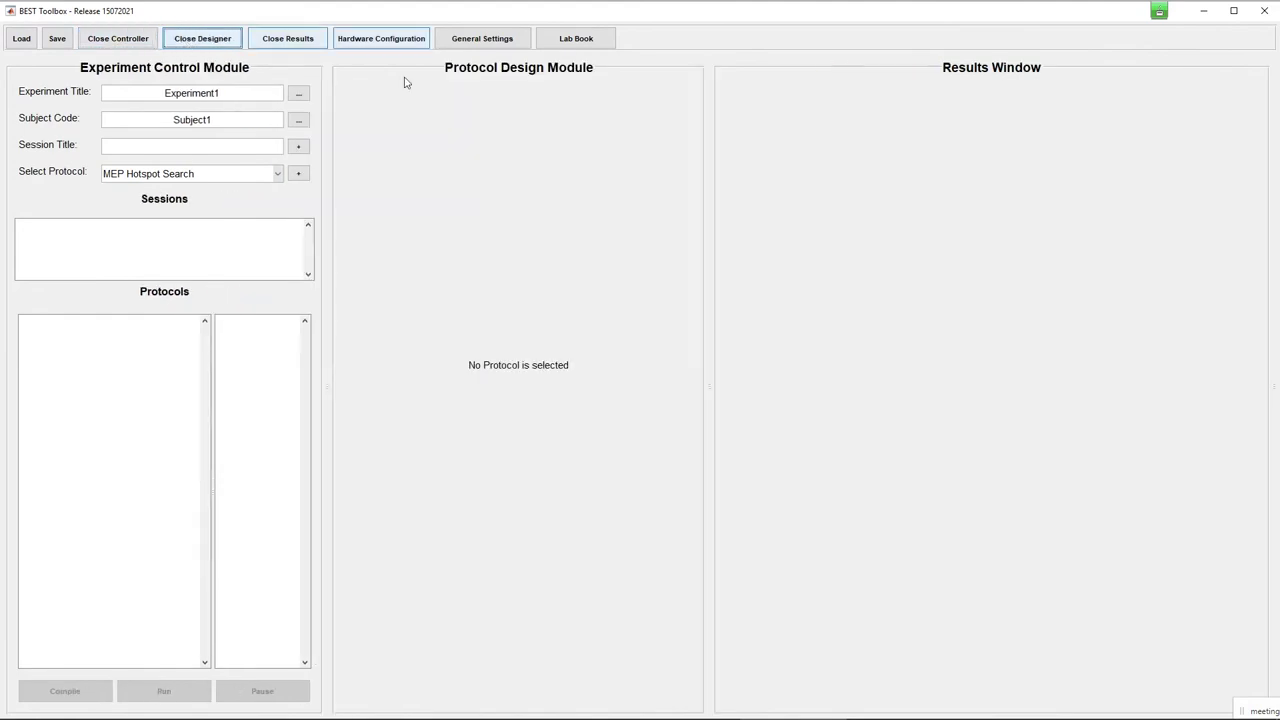
{"action": "left_click", "coordinate": [296, 42]}
{"action": "left_click", "coordinate": [296, 43]}
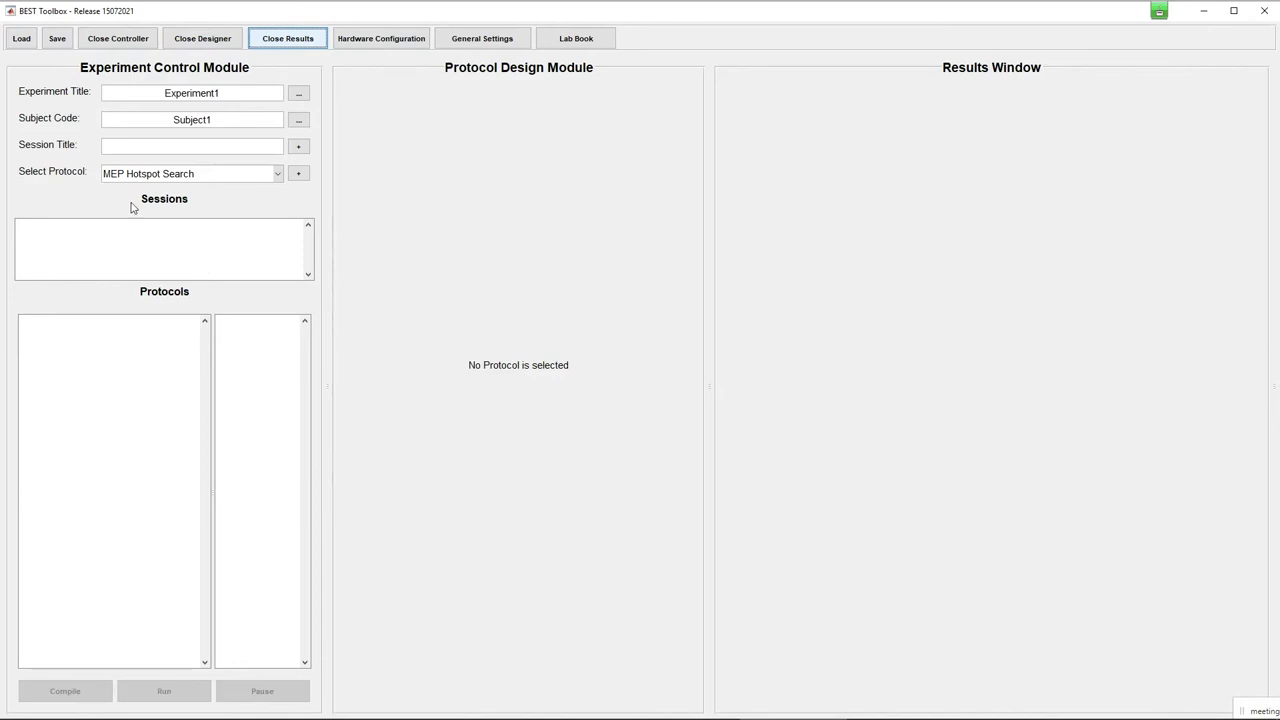
Step: Load the experiment file BEST_MyExperiment_MySubject from the MyExperiment folder in Desktop\BEST Toolbox
{"action": "left_click", "coordinate": [24, 42]}
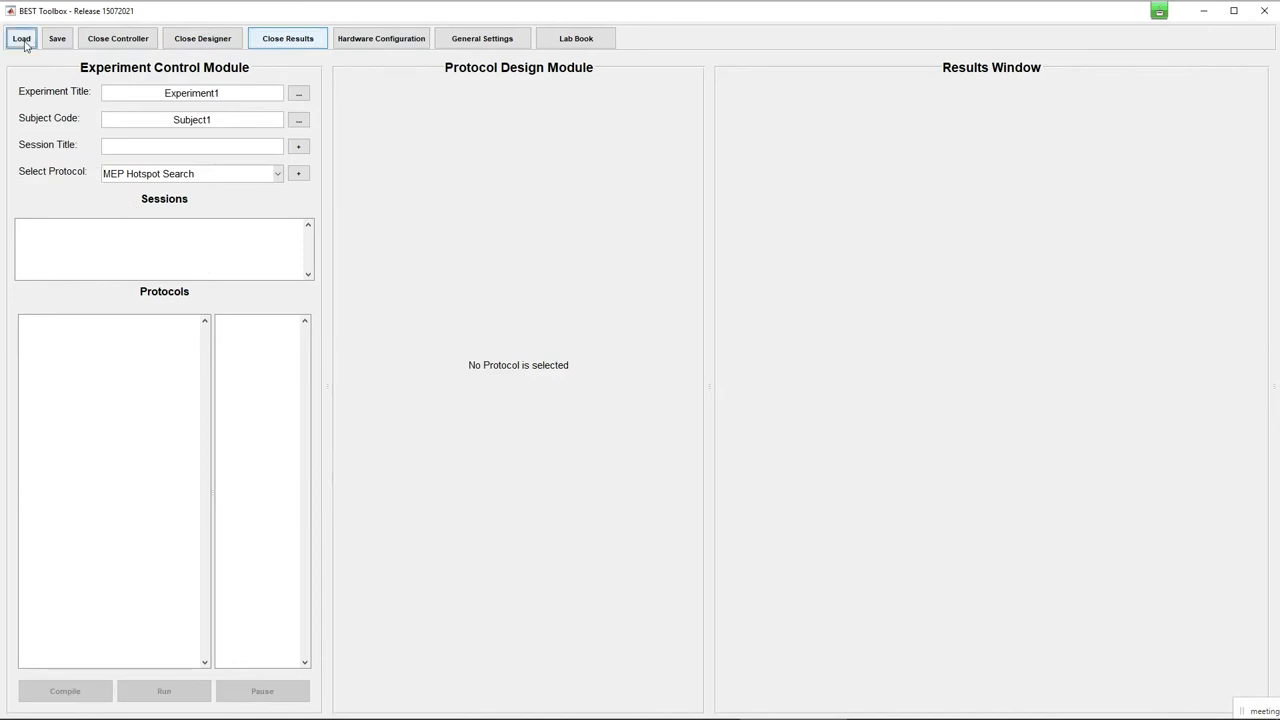
{"action": "left_click", "coordinate": [100, 100]}
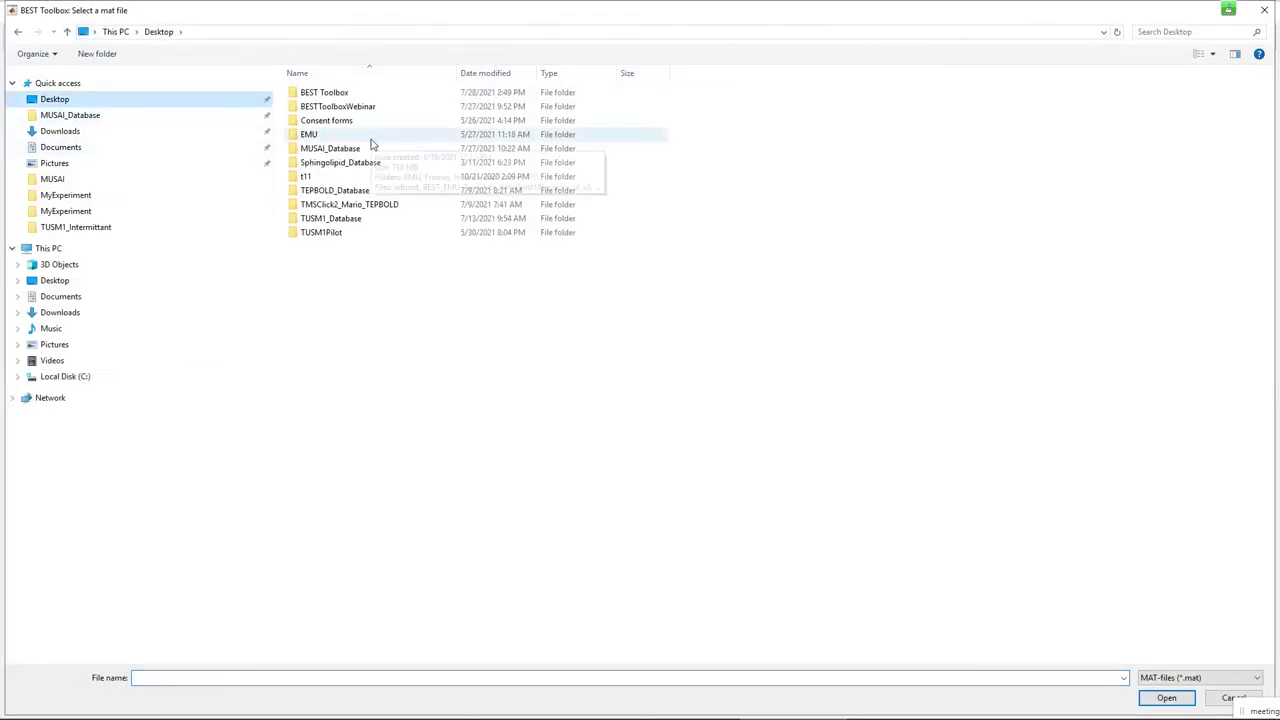
{"action": "left_click", "coordinate": [330, 96]}
{"action": "double_click", "coordinate": [331, 97]}
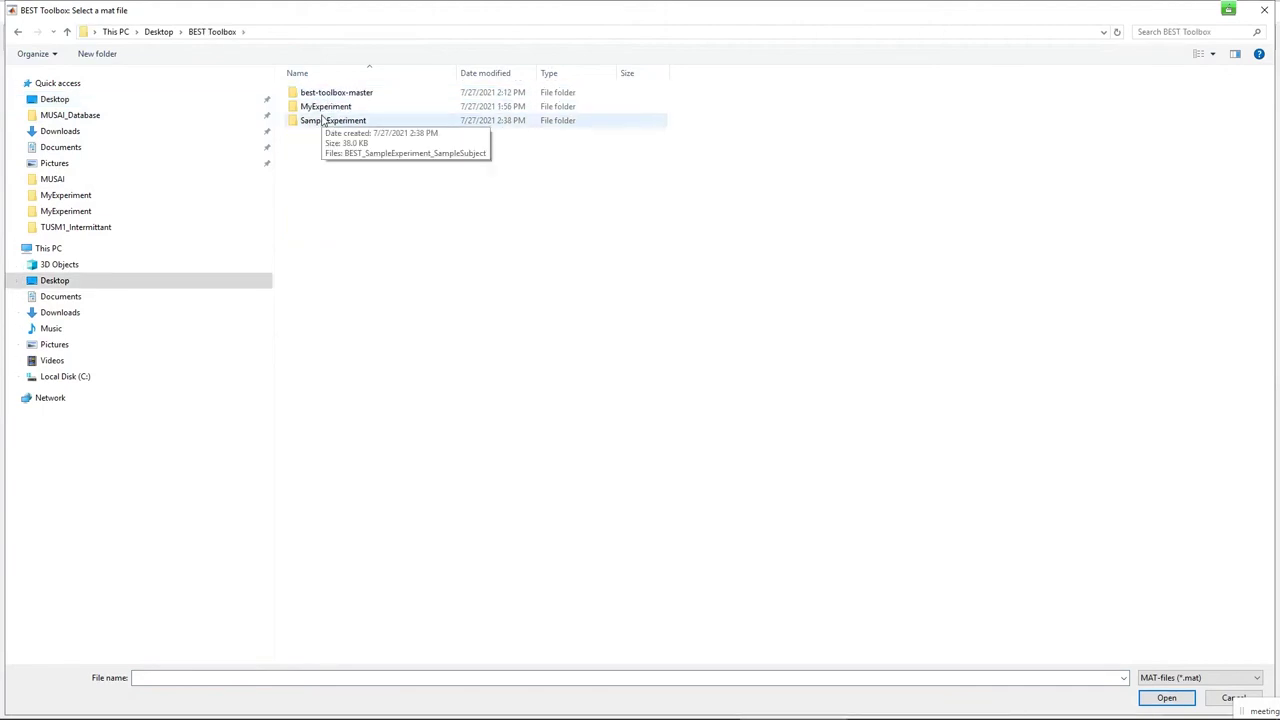
{"action": "double_click", "coordinate": [326, 106]}
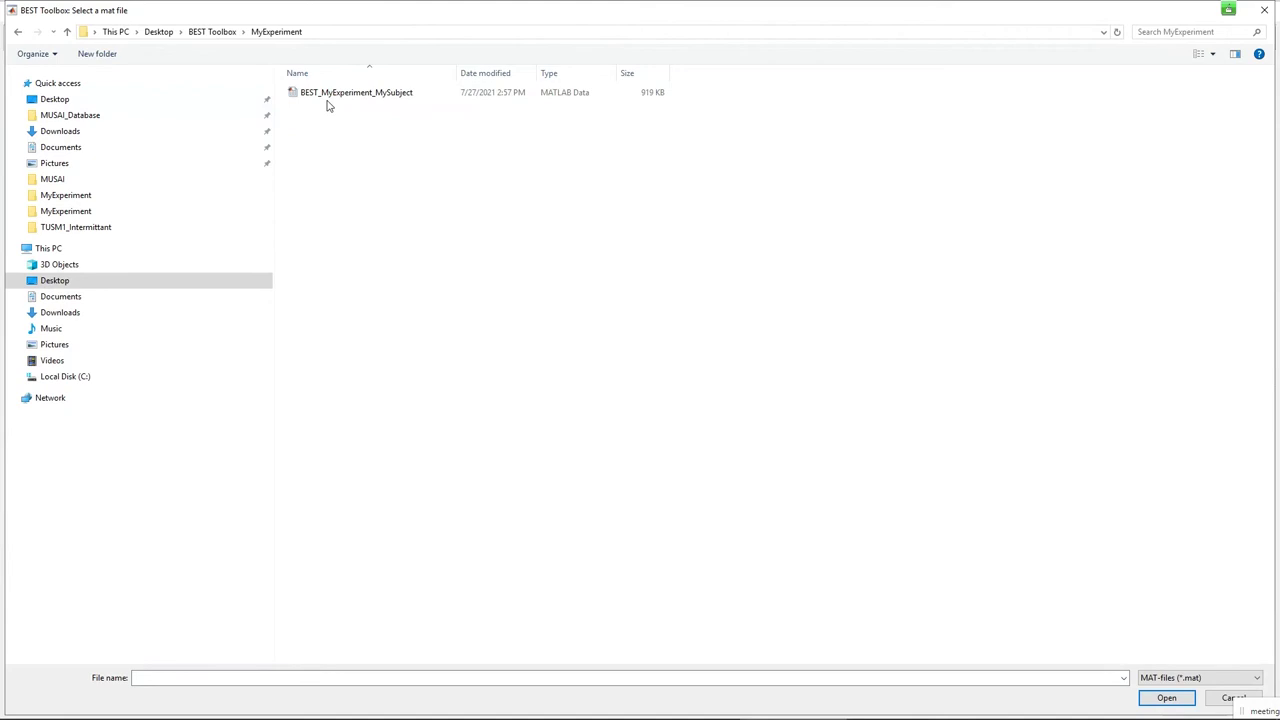
{"action": "double_click", "coordinate": [338, 100]}
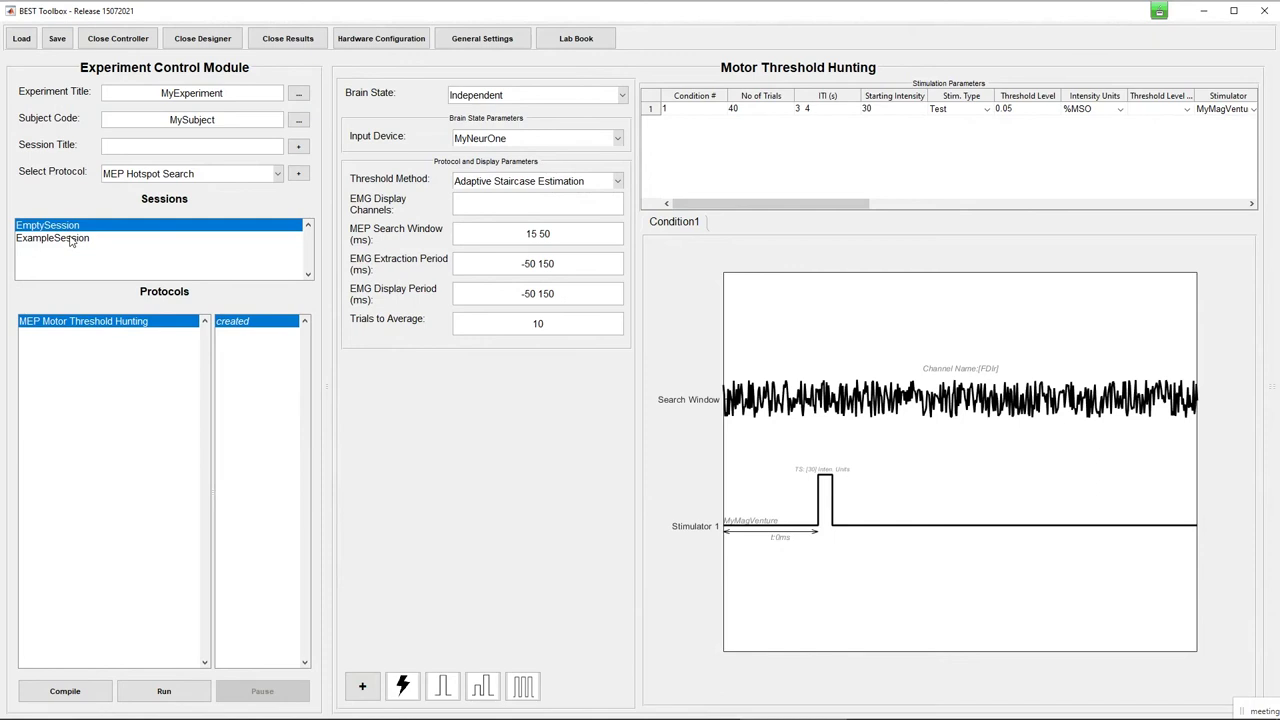
Step: Delete the MEP Motor Threshold Hunting protocol from EmptySession and confirm the deletion
{"action": "right_click", "coordinate": [62, 330]}
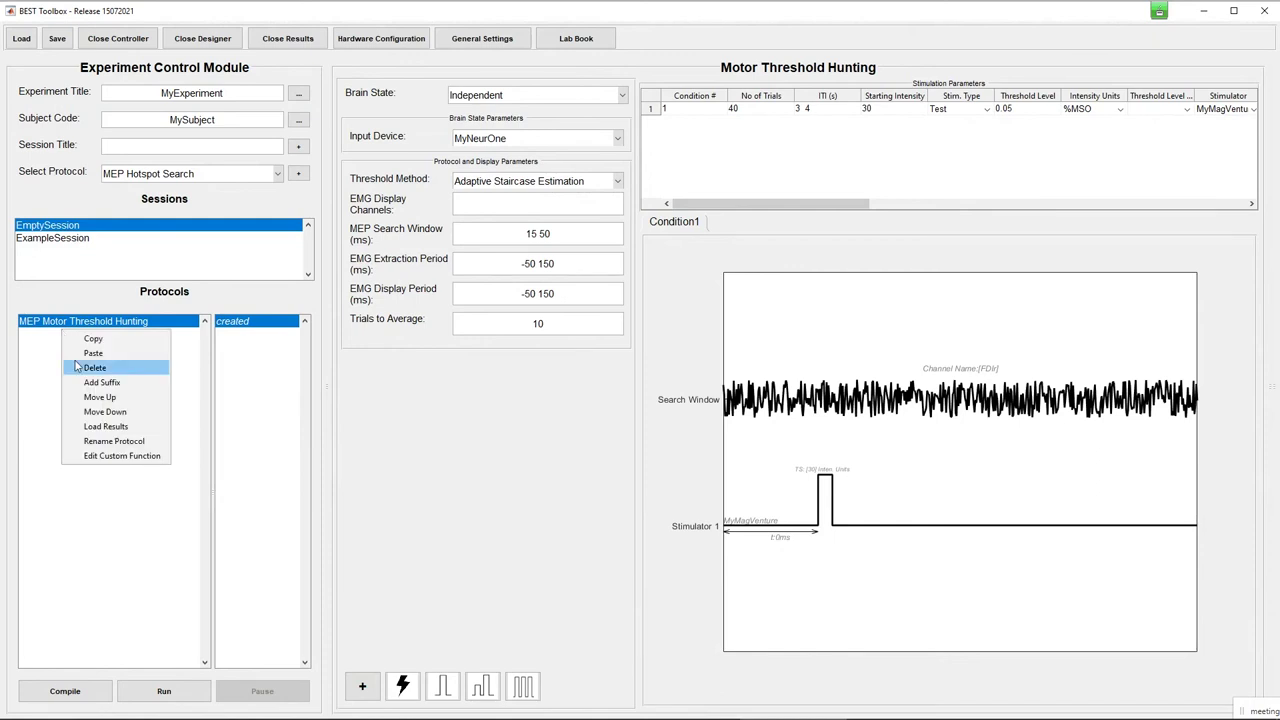
{"action": "left_click", "coordinate": [75, 366]}
{"action": "left_click", "coordinate": [662, 282]}
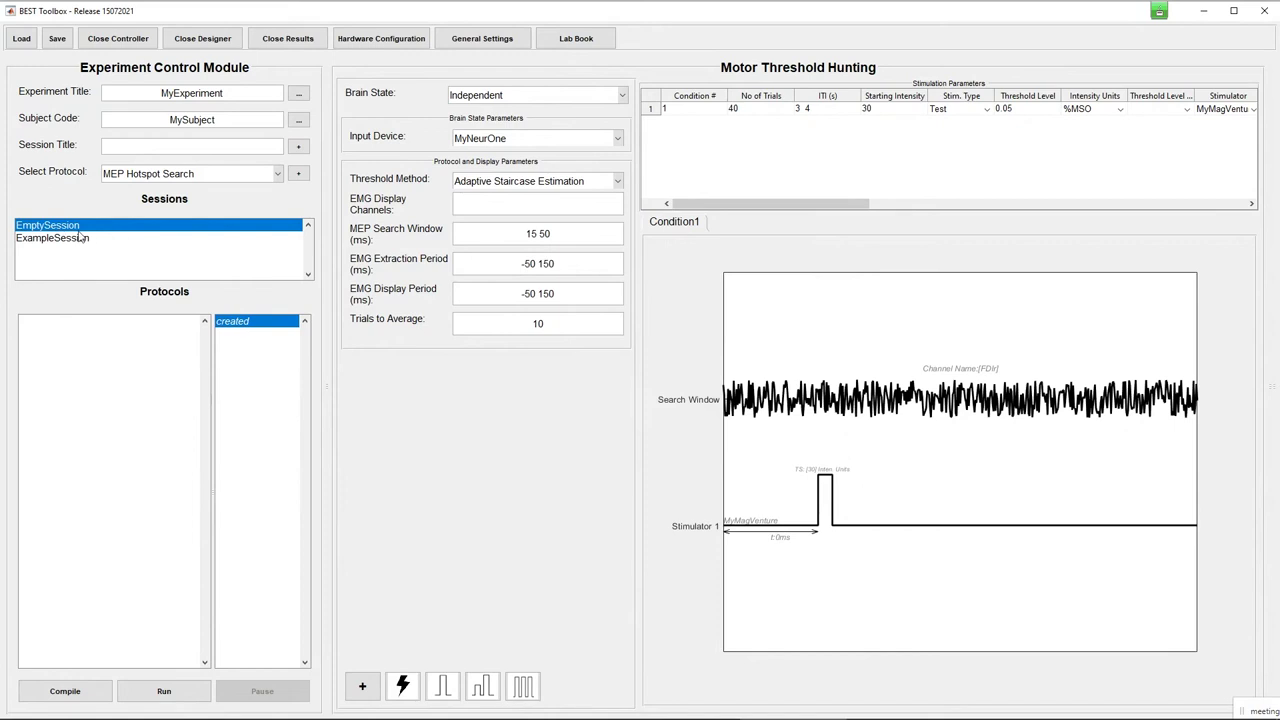
Step: Switch between ExampleSession and EmptySession to compare the protocols each one contains
{"action": "left_click", "coordinate": [75, 240]}
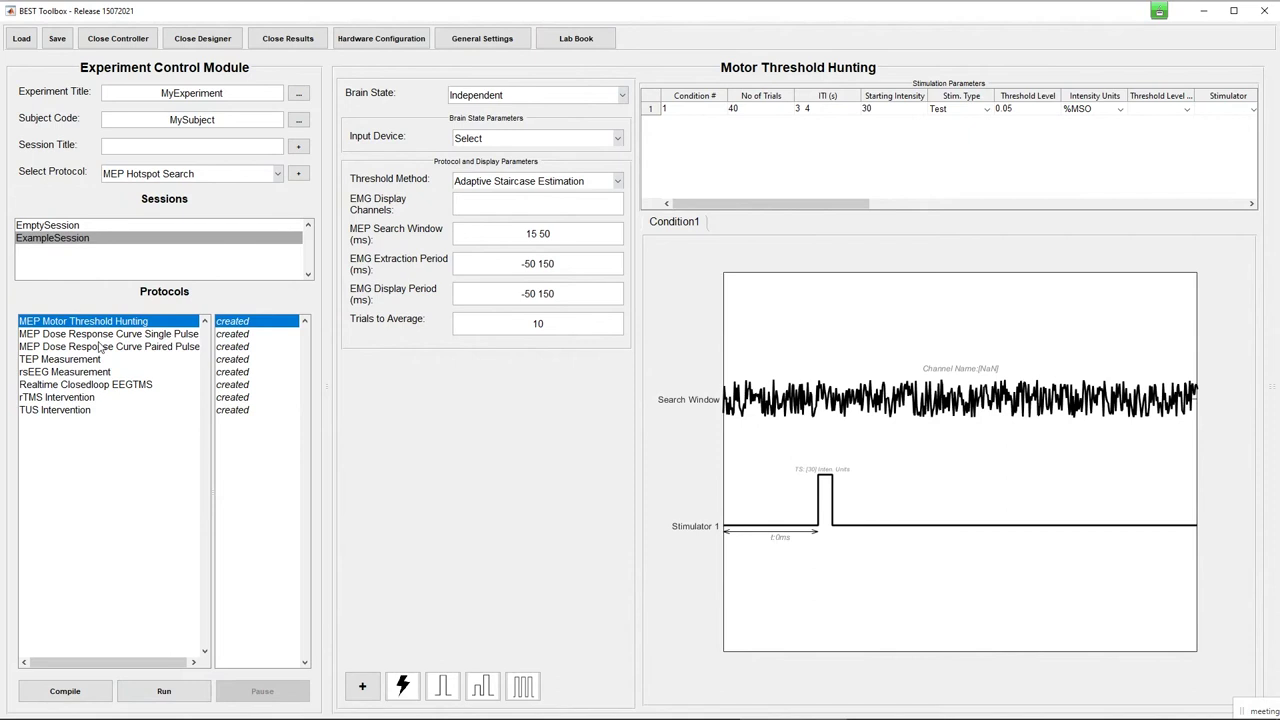
{"action": "left_click", "coordinate": [65, 230]}
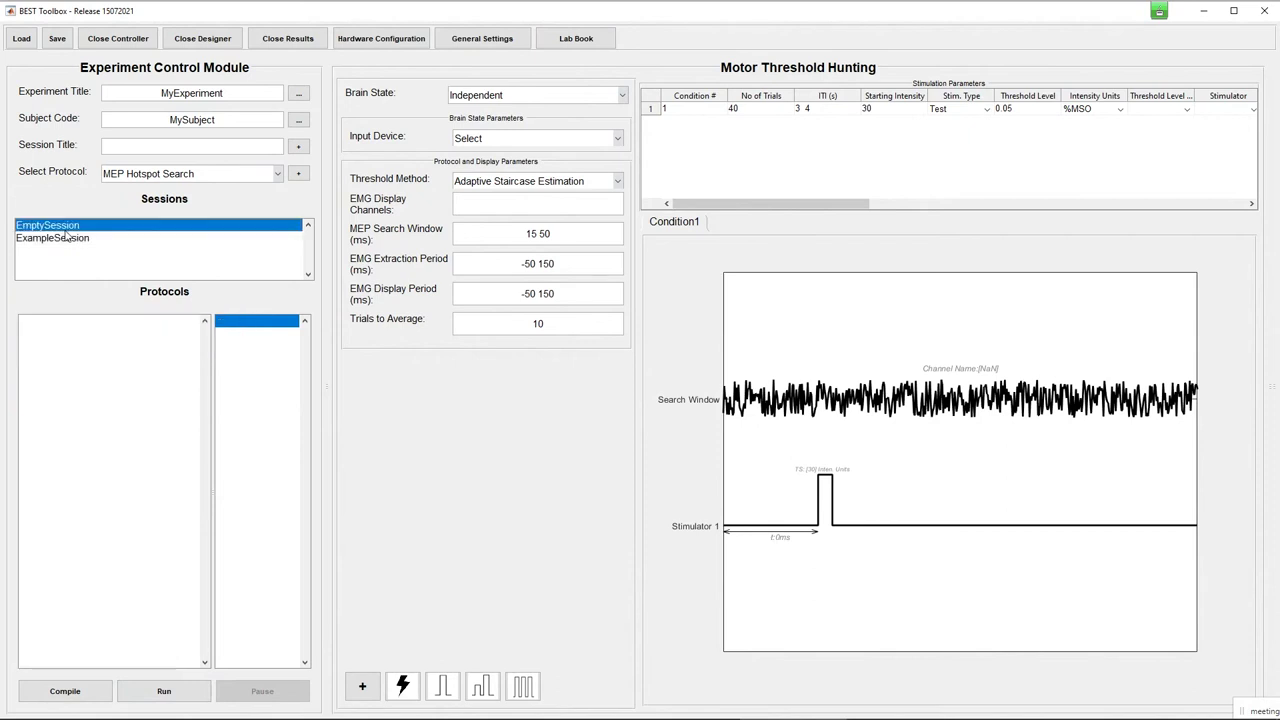
{"action": "left_click", "coordinate": [66, 237]}
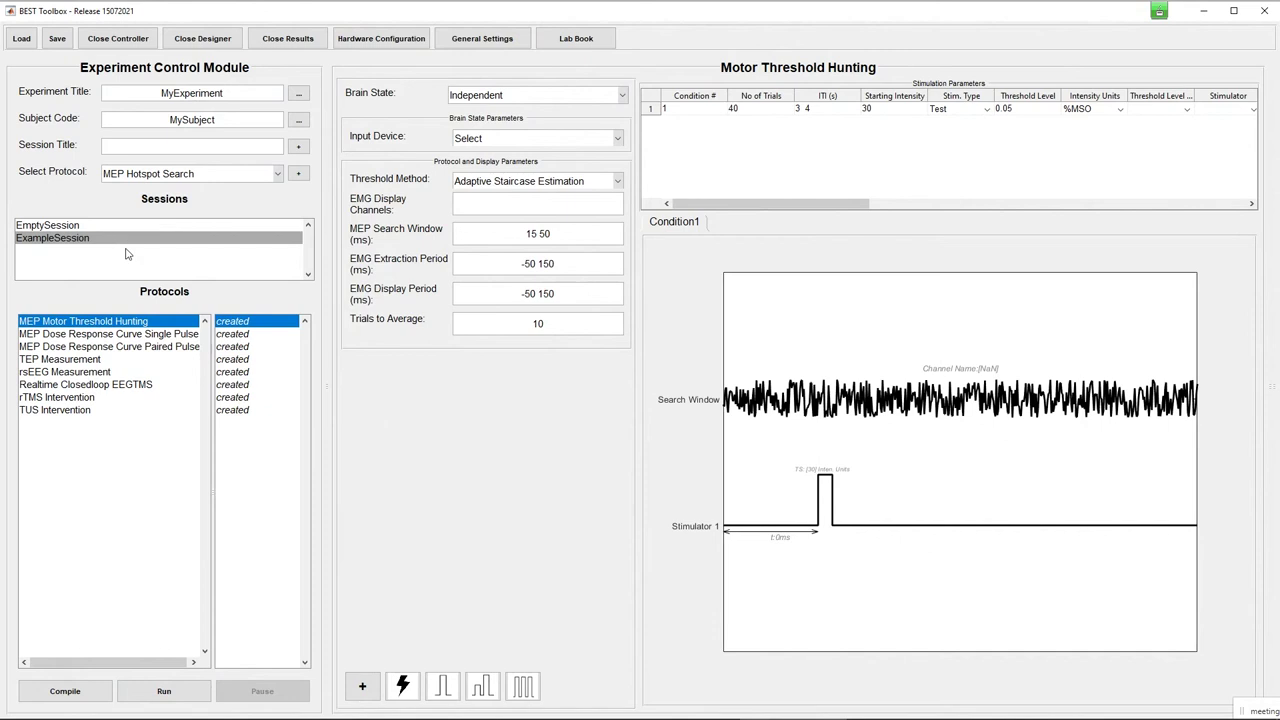
Step: Add a new session titled MyThirdSession to the experiment
{"action": "left_click", "coordinate": [192, 147]}
{"action": "type", "text": "mYtHIRD"}
{"action": "key", "text": "BackSpace"}
{"action": "key", "text": "BackSpace"}
{"action": "key", "text": "BackSpace"}
{"action": "key", "text": "BackSpace"}
{"action": "key", "text": "BackSpace"}
{"action": "key", "text": "BackSpace"}
{"action": "key", "text": "BackSpace"}
{"action": "type", "text": "MyThirdSession"}
{"action": "left_click", "coordinate": [297, 147]}
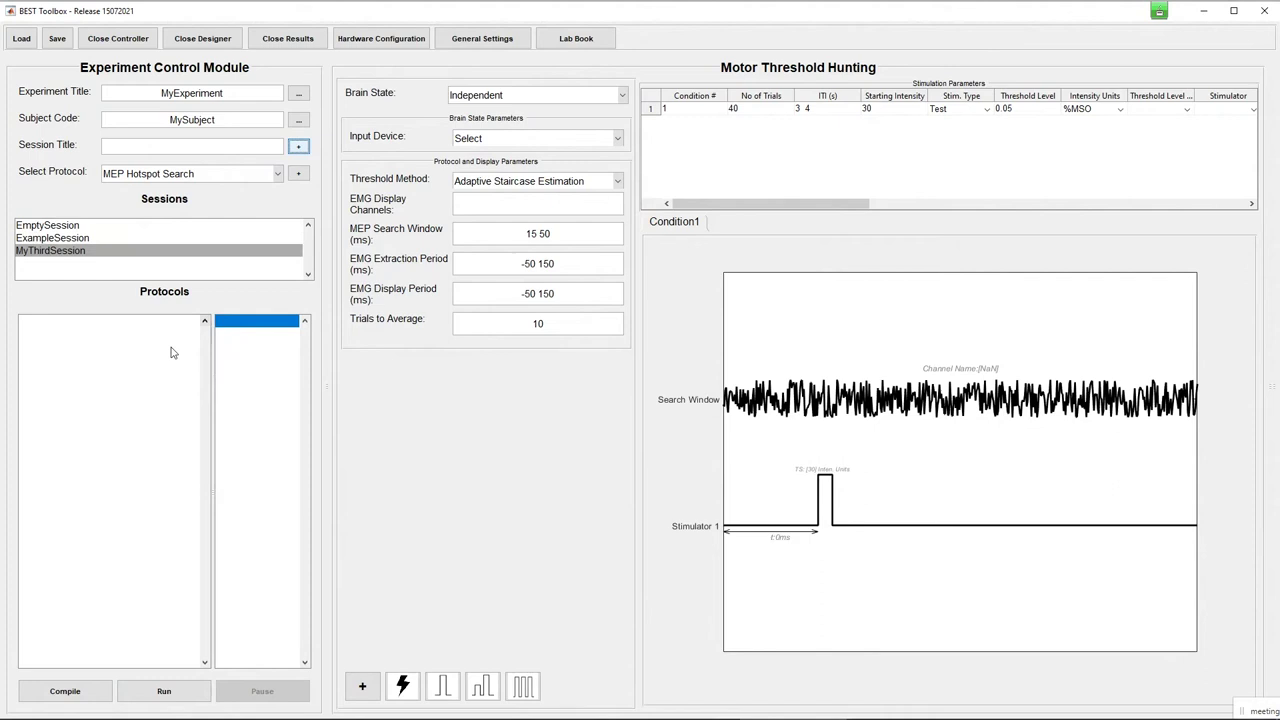
Step: Add an rsEEG Measurement protocol to MyThirdSession
{"action": "left_click", "coordinate": [187, 177]}
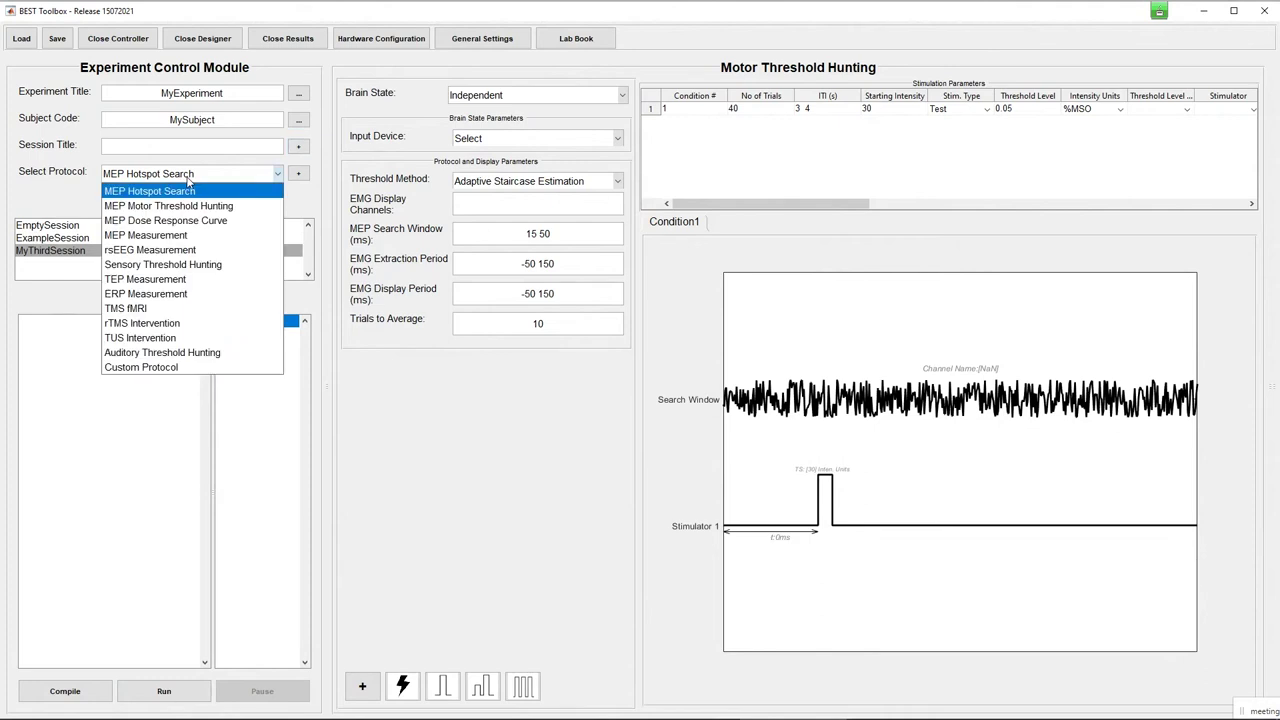
{"action": "left_click", "coordinate": [183, 255]}
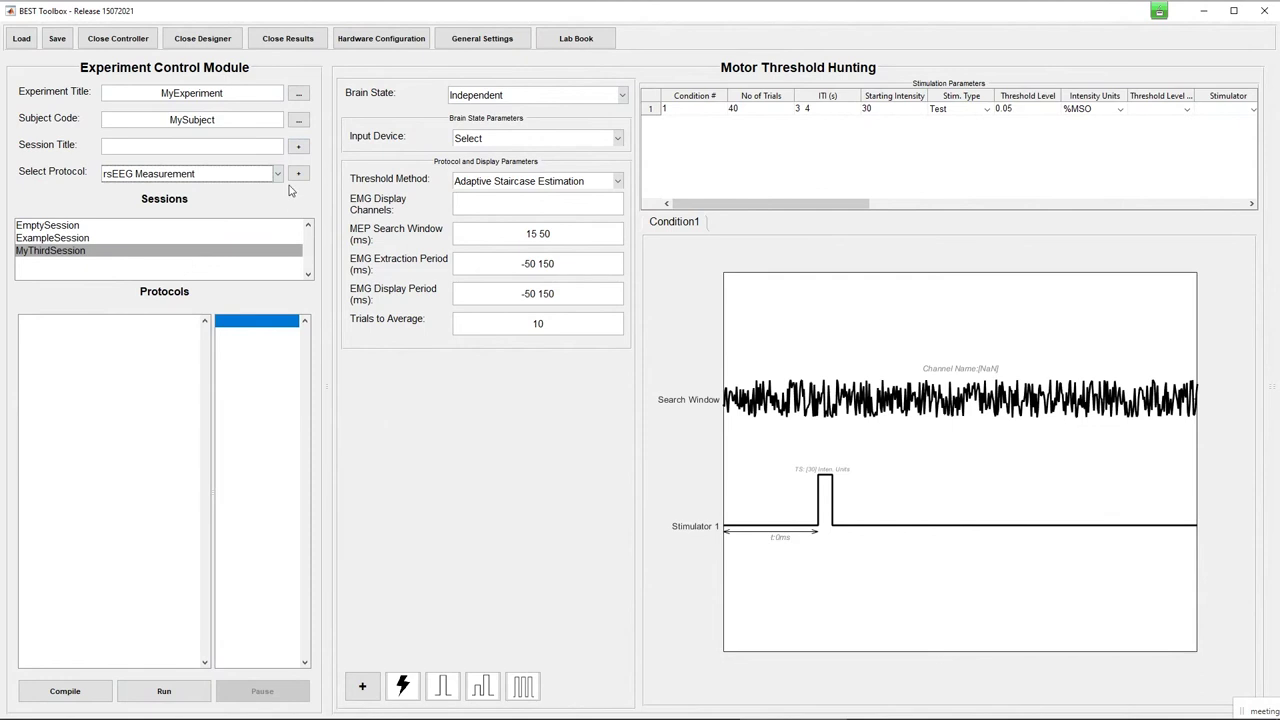
{"action": "left_click", "coordinate": [297, 176]}
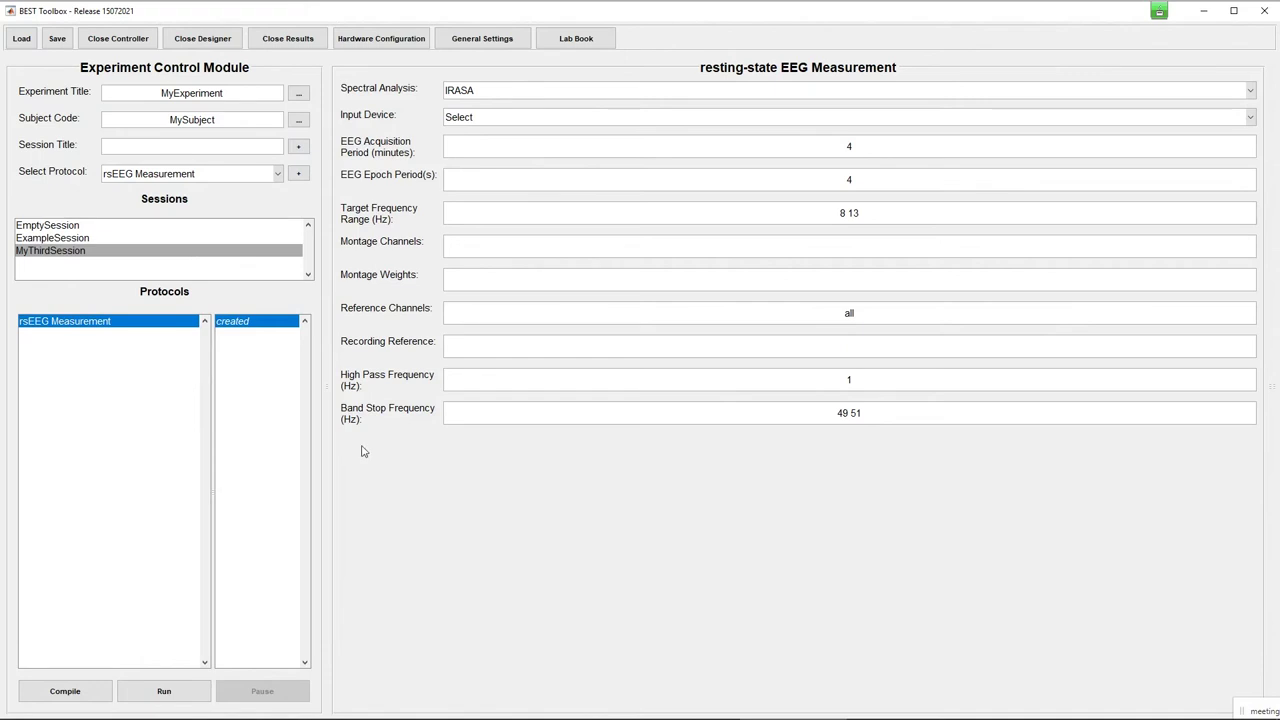
Step: Add an MEP Measurement protocol to MyThirdSession
{"action": "left_click", "coordinate": [168, 179]}
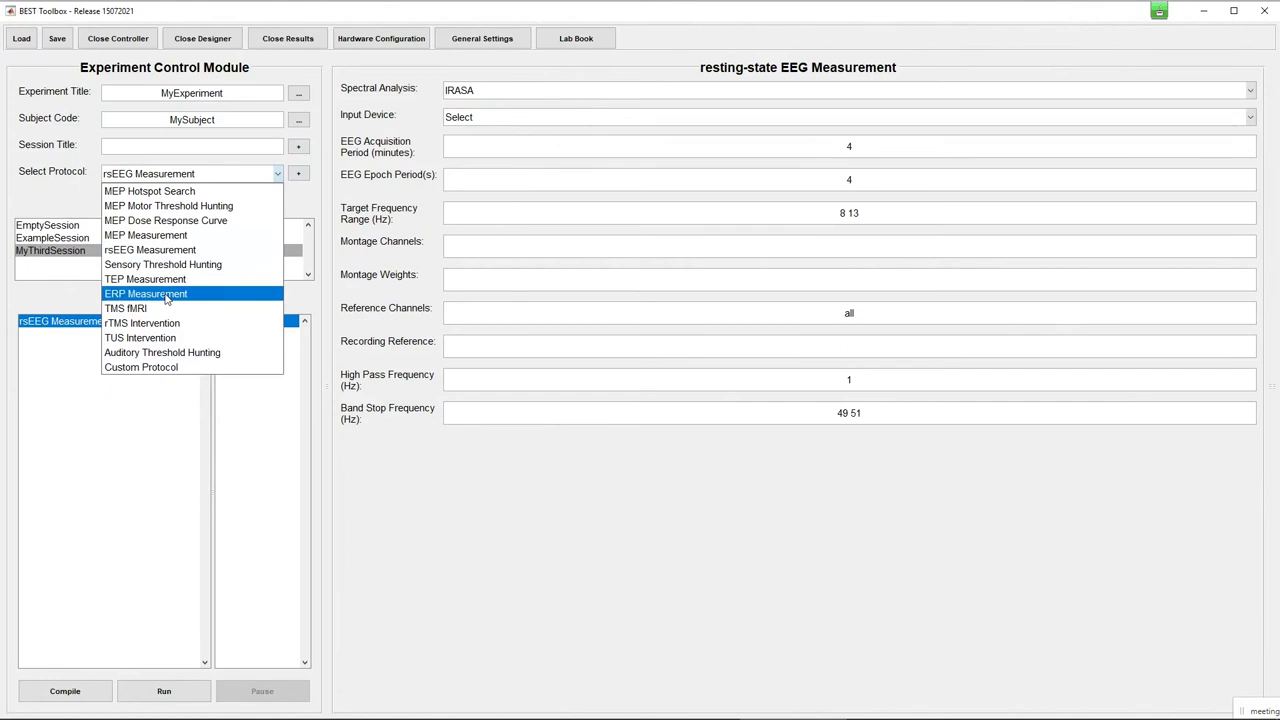
{"action": "left_click", "coordinate": [166, 236]}
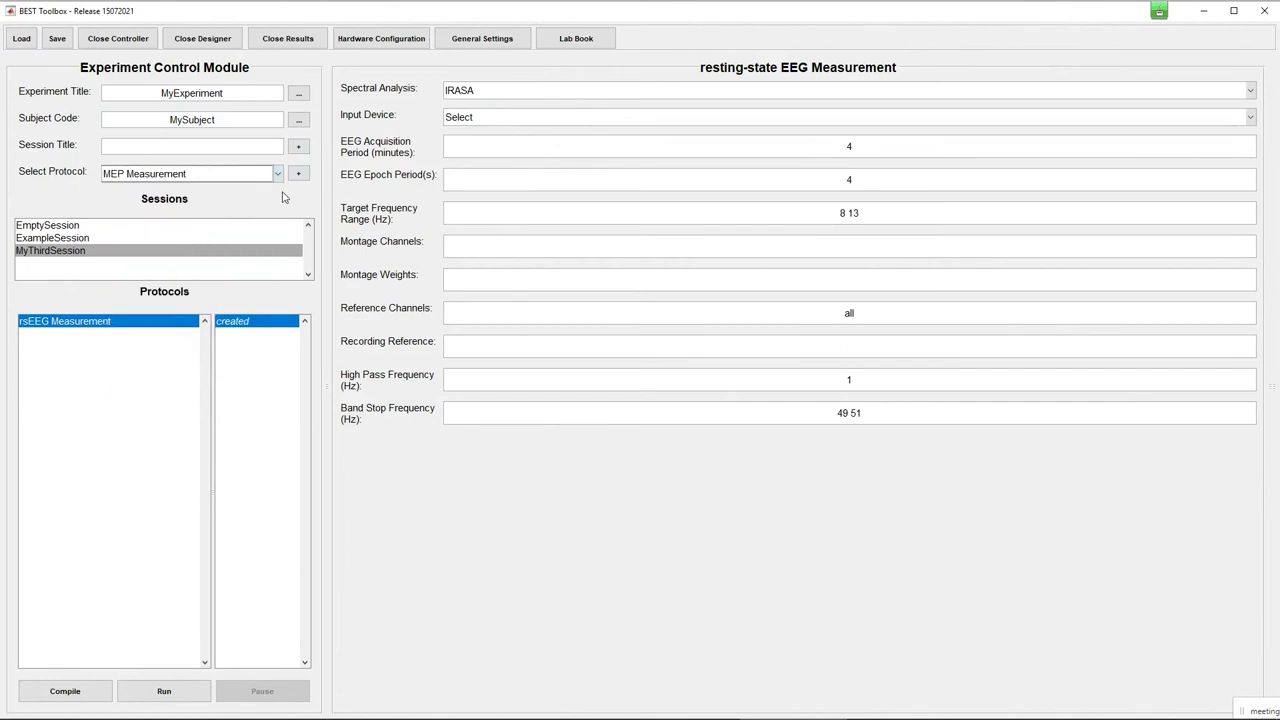
{"action": "left_click", "coordinate": [298, 176]}
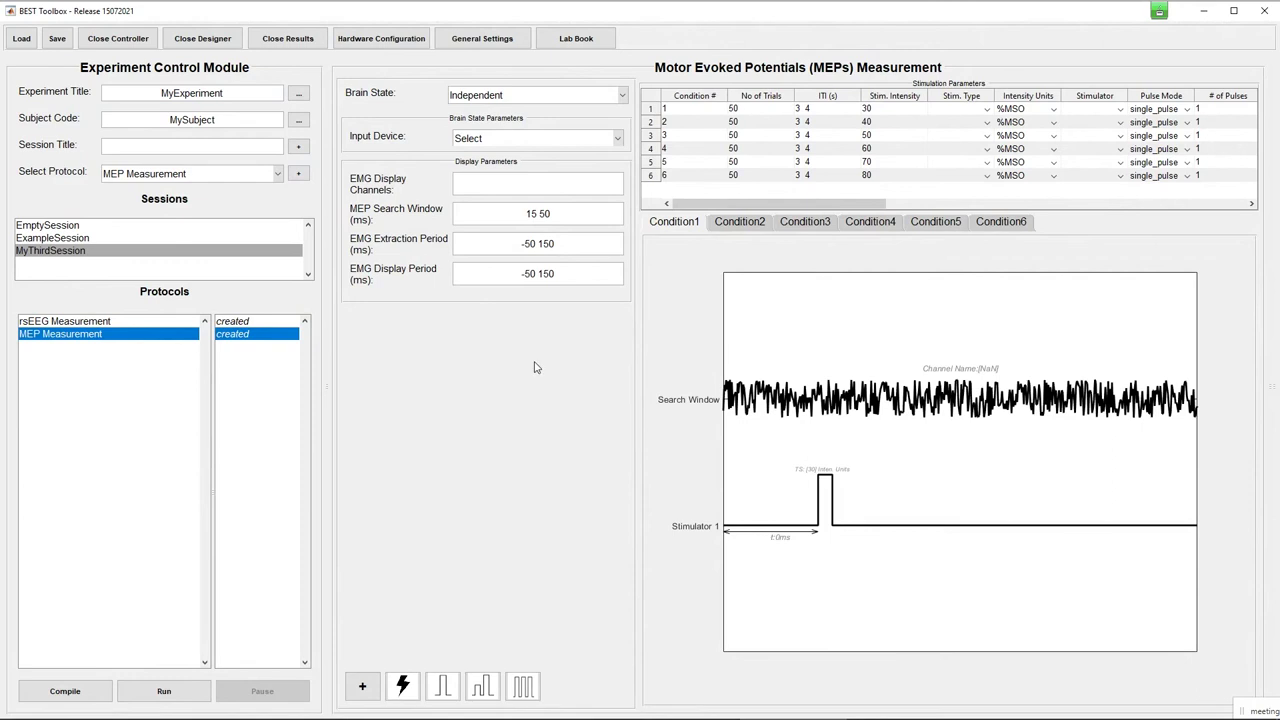
Step: Switch to ExampleSession and look through the protocol types available to add, without choosing one
{"action": "left_click", "coordinate": [71, 242]}
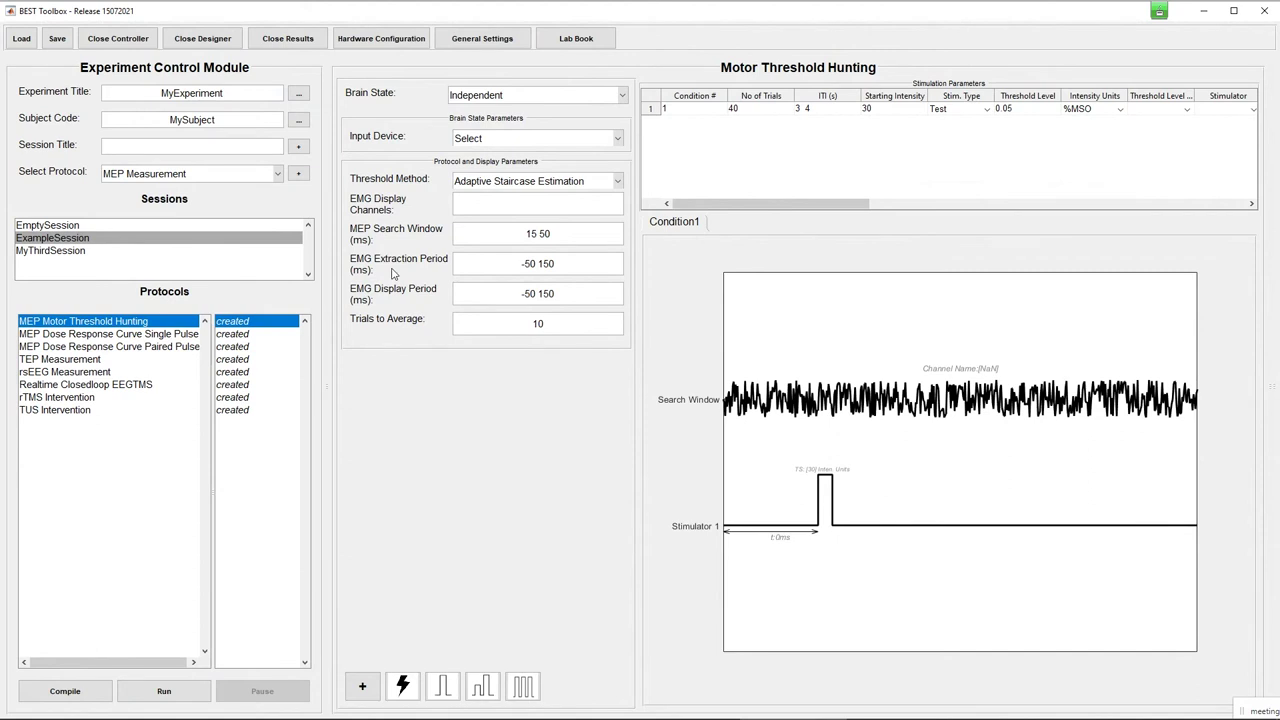
{"action": "left_click", "coordinate": [198, 174]}
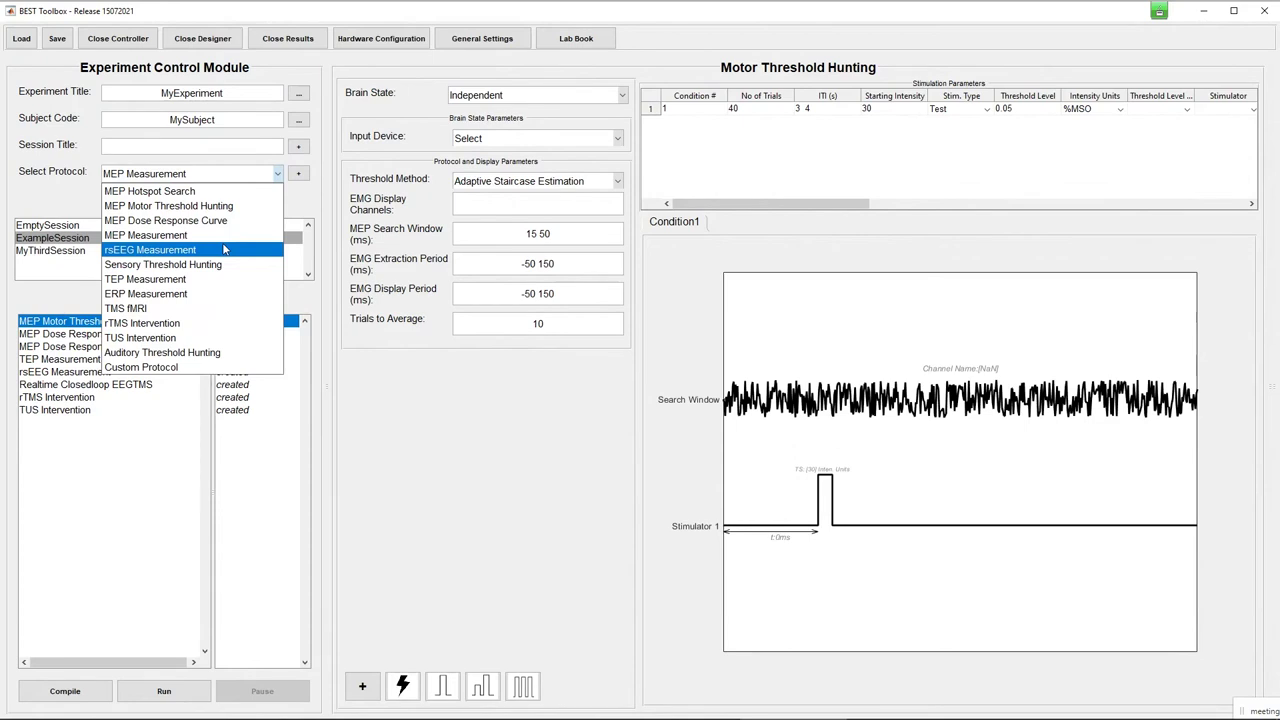
{"action": "left_click", "coordinate": [426, 402]}
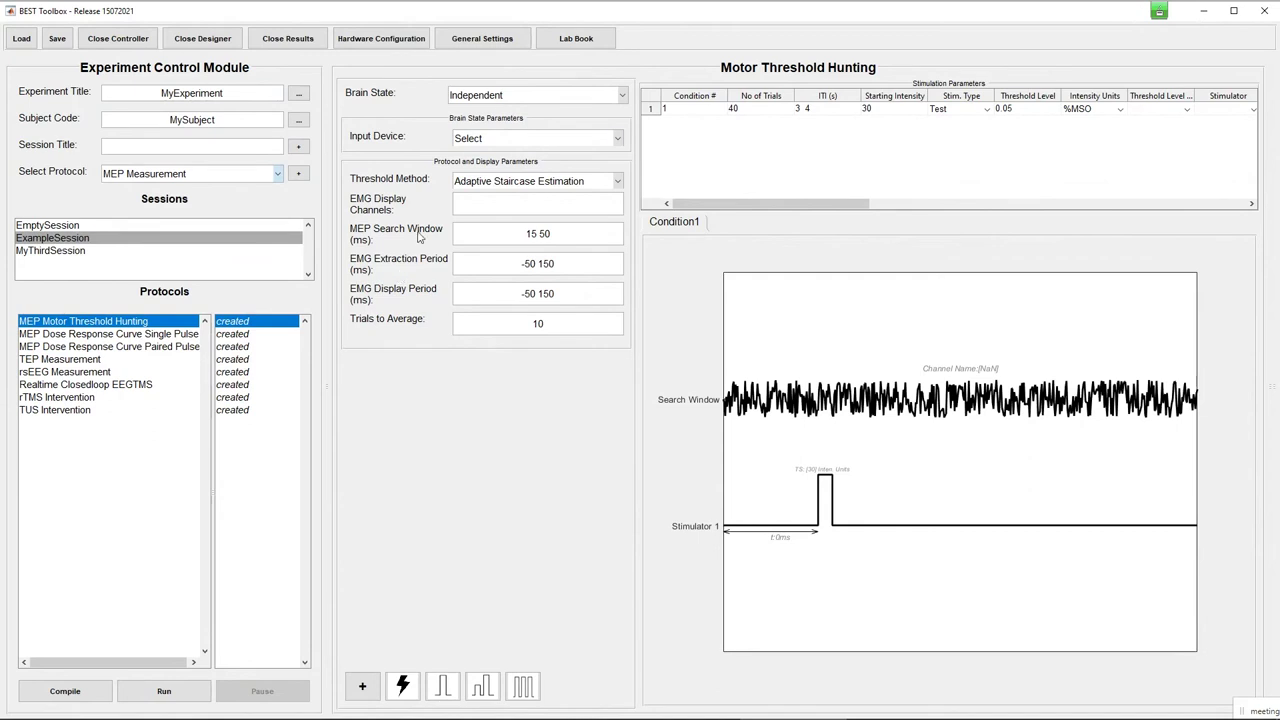
Step: Examine the Brain State and Input Device options of the MEP Motor Threshold Hunting protocol, keeping the current choices
{"action": "left_click", "coordinate": [511, 96]}
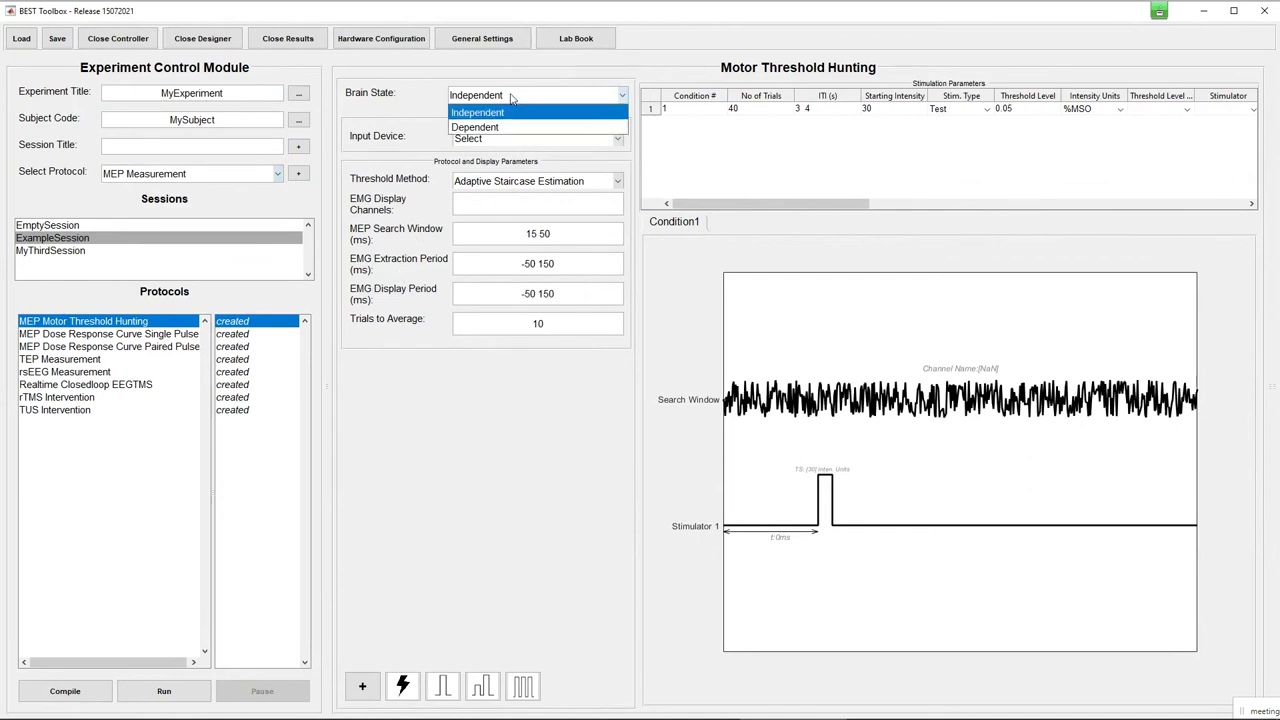
{"action": "left_click", "coordinate": [511, 96]}
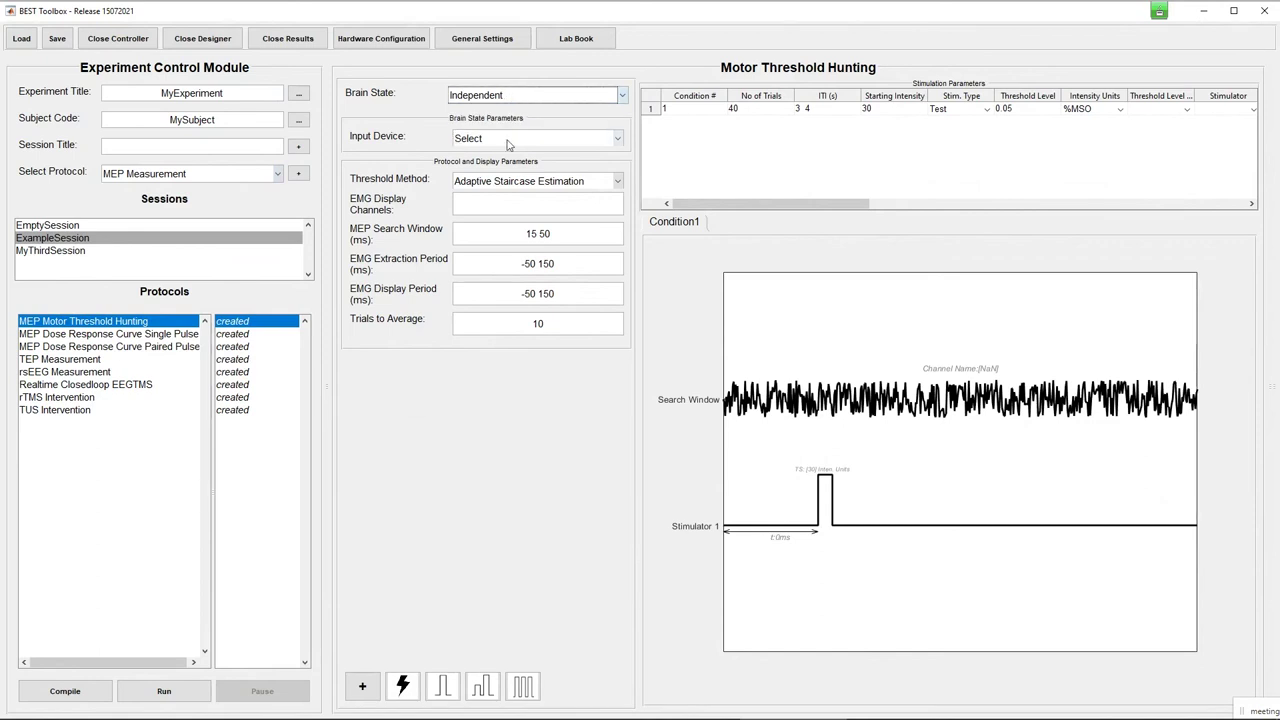
{"action": "left_click", "coordinate": [508, 145]}
{"action": "left_click", "coordinate": [508, 145]}
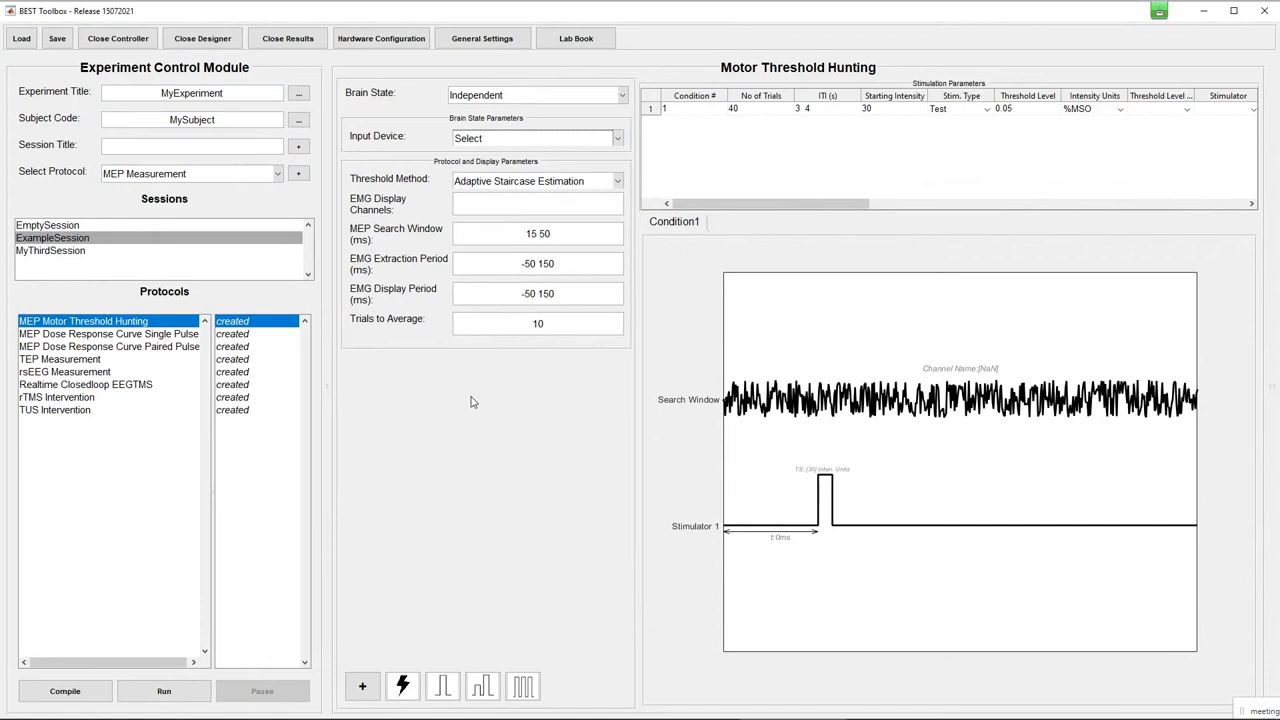
{"action": "left_click", "coordinate": [512, 145]}
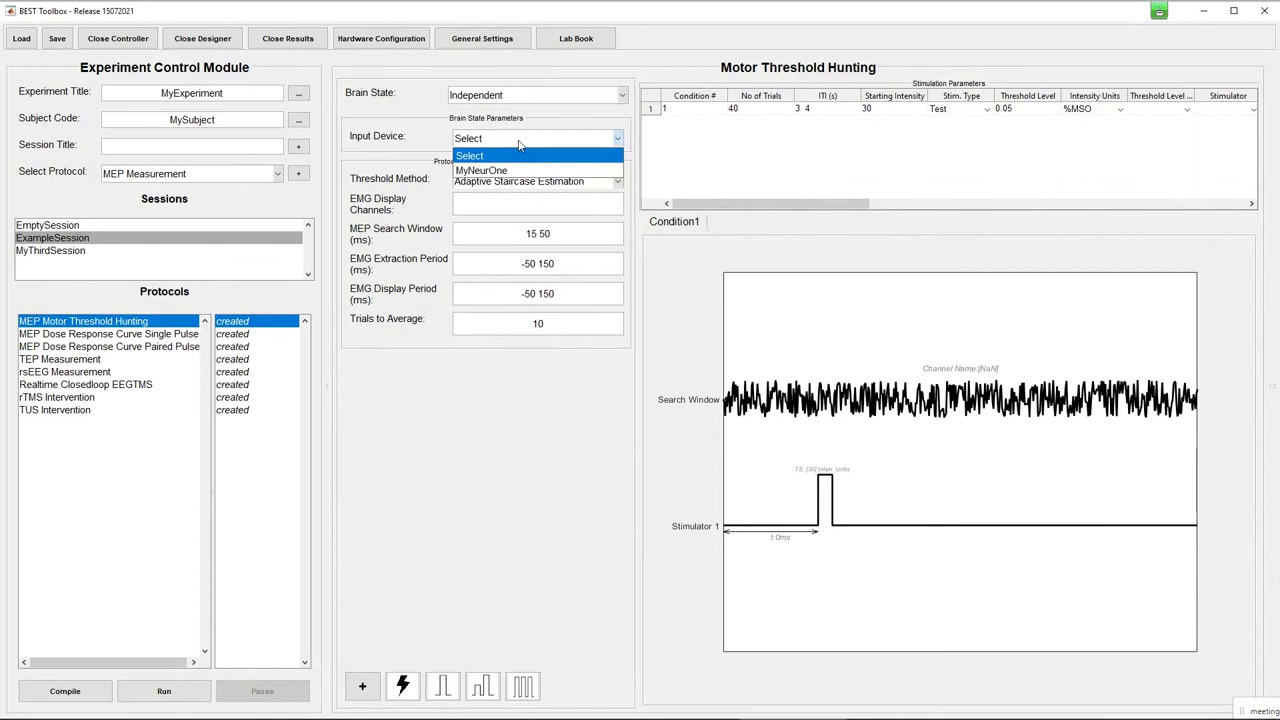
{"action": "left_click", "coordinate": [519, 146]}
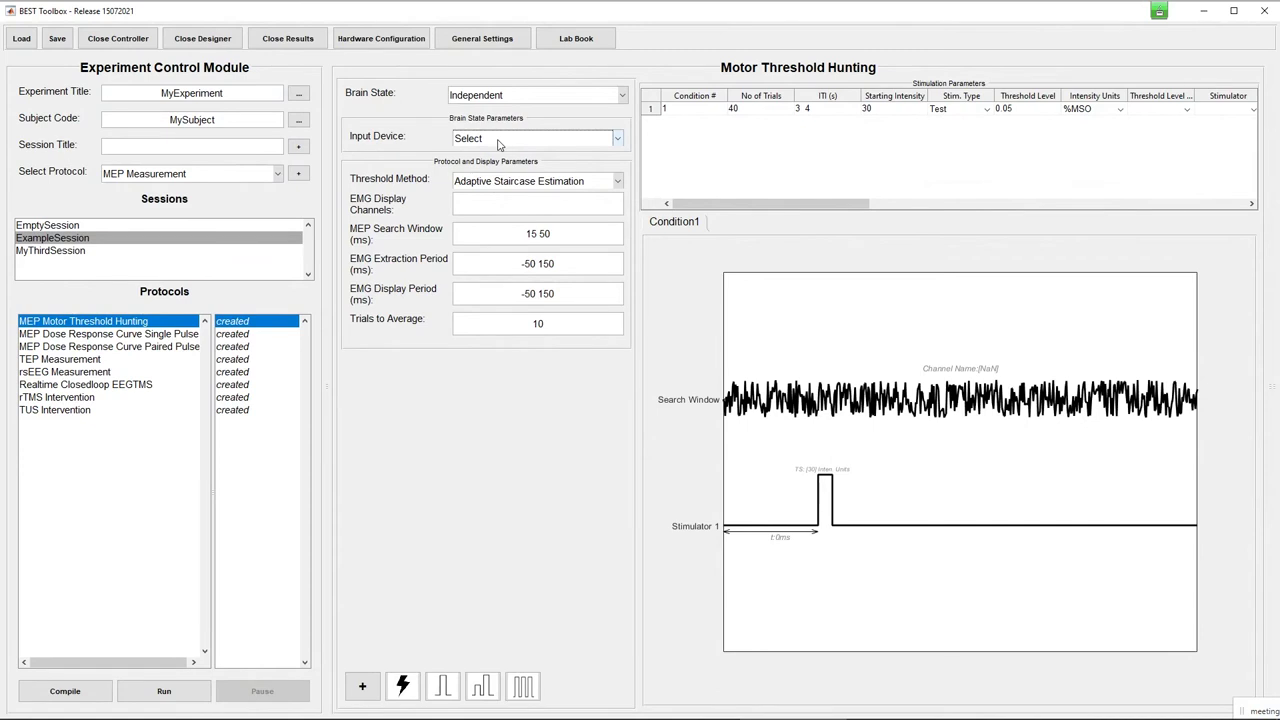
{"action": "left_click", "coordinate": [499, 145]}
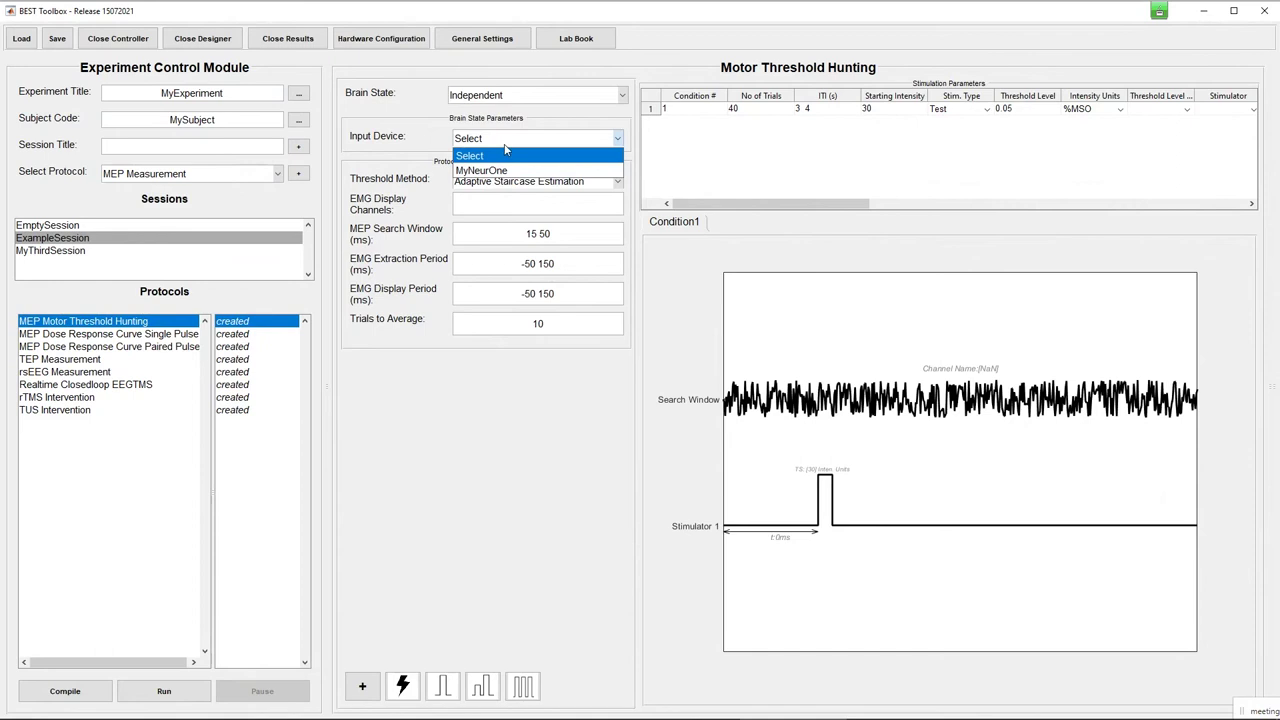
{"action": "left_click", "coordinate": [507, 155]}
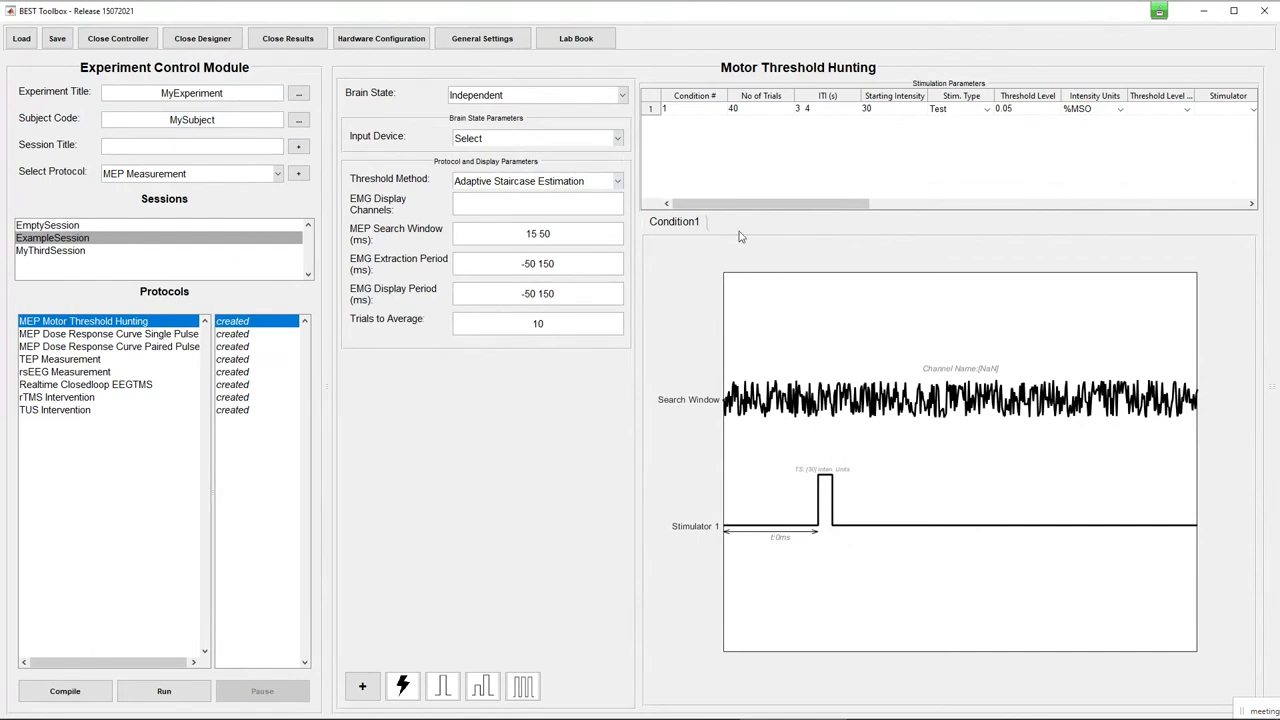
{"action": "mouse_move", "coordinate": [778, 211]}
{"action": "left_mouse_down"}
{"action": "mouse_move", "coordinate": [975, 211]}
{"action": "mouse_move", "coordinate": [780, 211]}
{"action": "left_mouse_up"}
Step: Add a second condition to the Motor Threshold Hunting protocol and give it two stimulators
{"action": "left_click", "coordinate": [366, 686]}
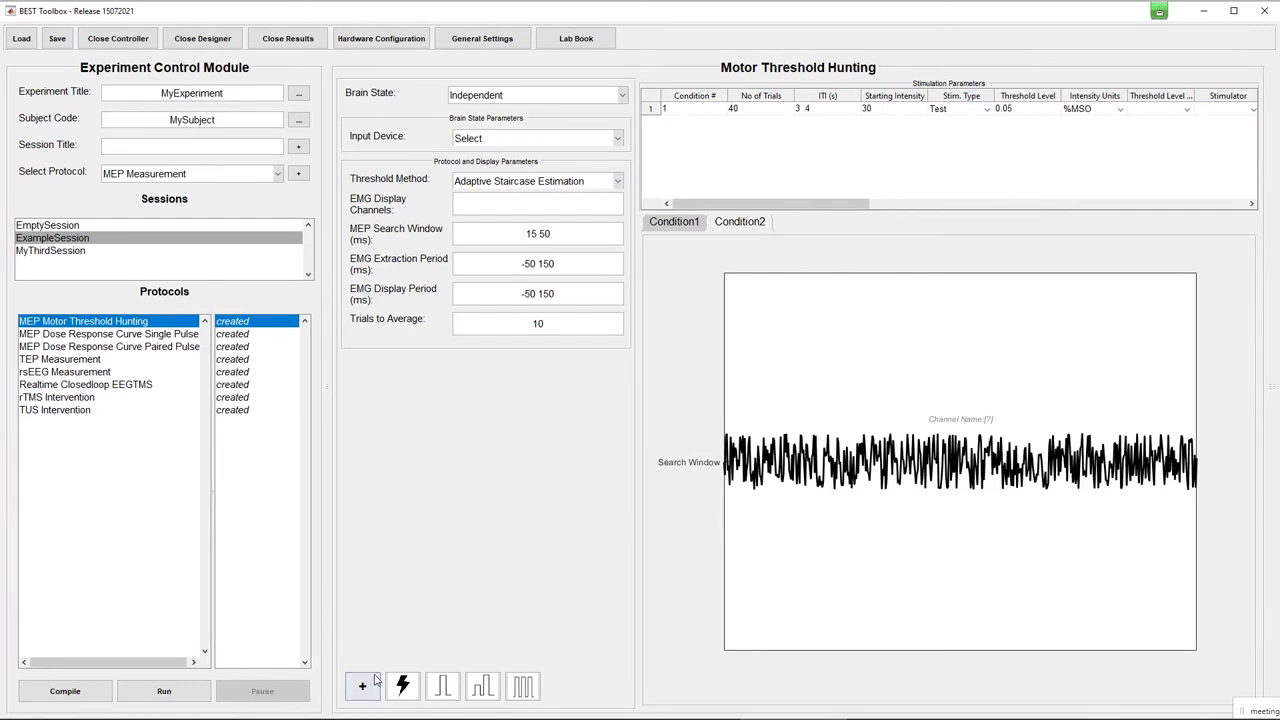
{"action": "left_click", "coordinate": [404, 686]}
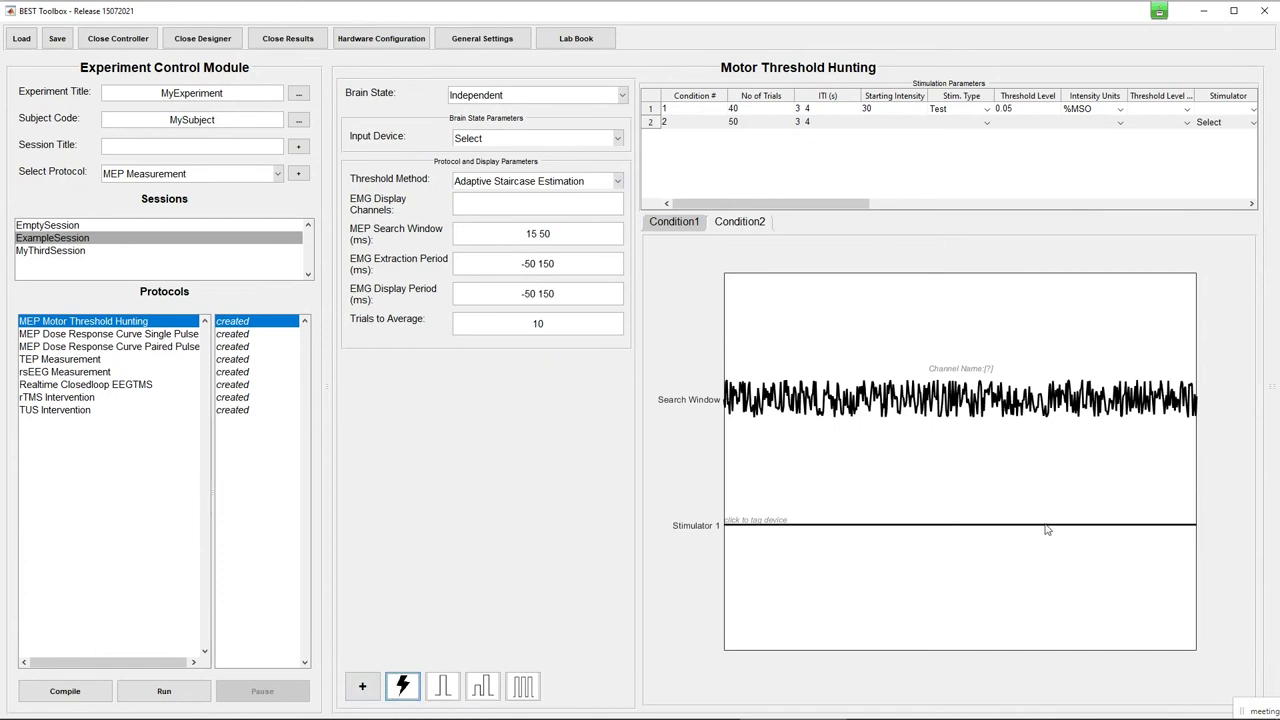
{"action": "left_click", "coordinate": [412, 688]}
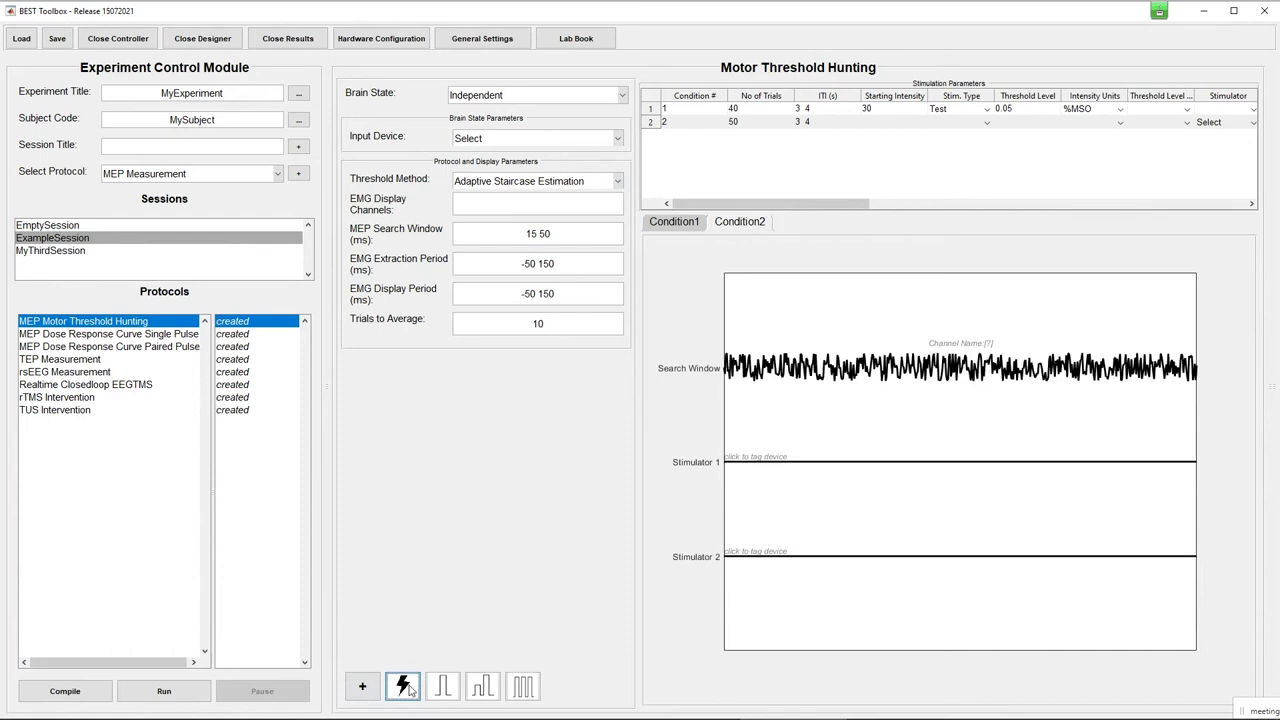
Step: Place a single pulse on Stimulator 1 and a paired pulse on Stimulator 2 in Condition2
{"action": "left_click", "coordinate": [818, 462]}
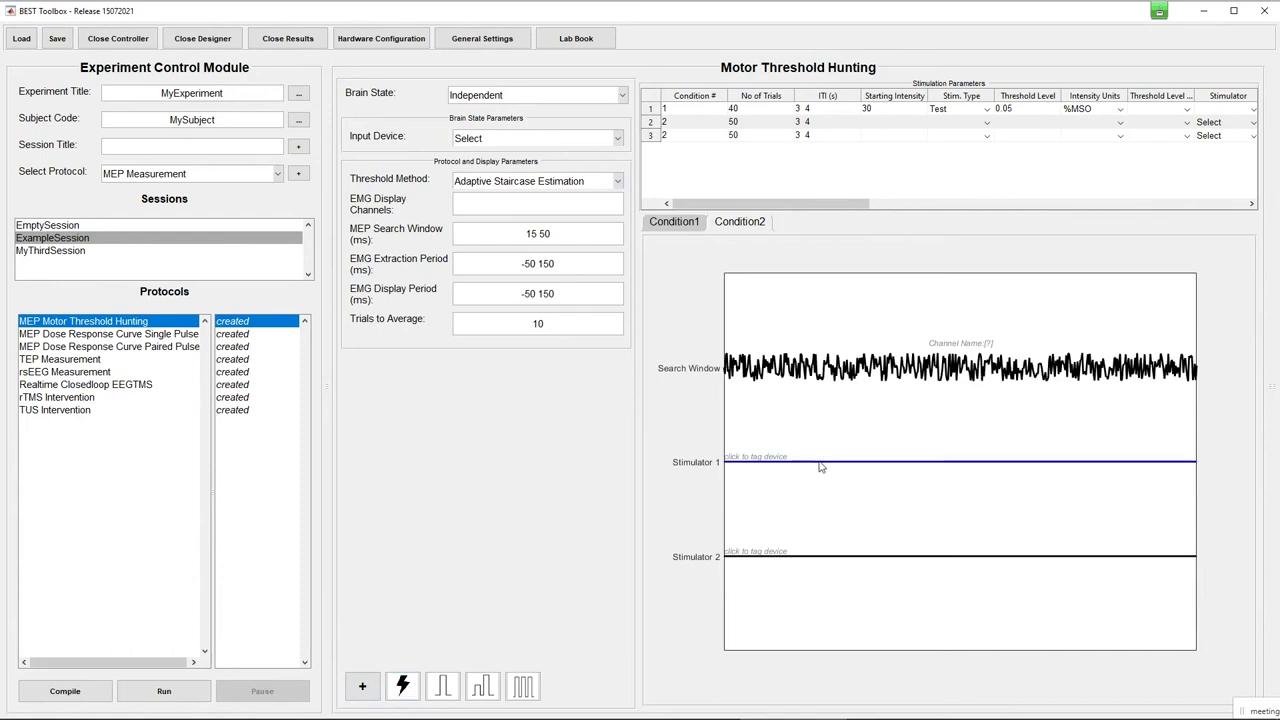
{"action": "left_click", "coordinate": [442, 686]}
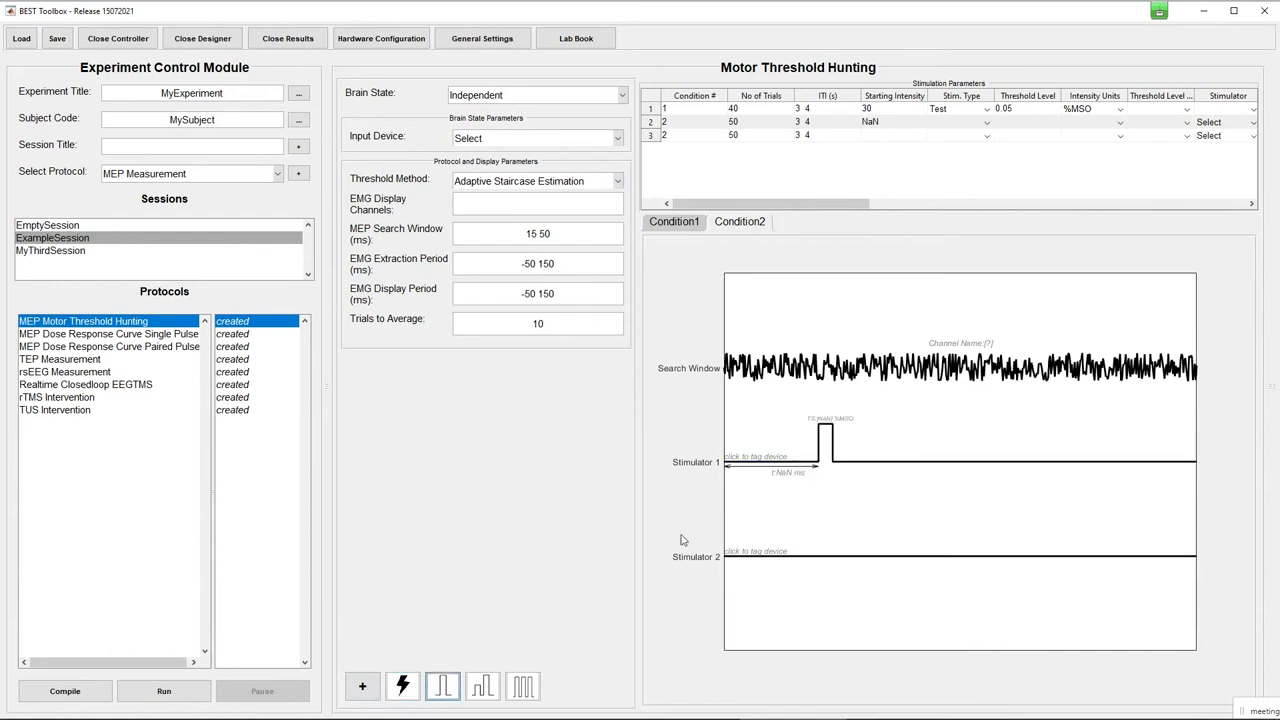
{"action": "left_click", "coordinate": [828, 558]}
{"action": "left_click", "coordinate": [482, 686]}
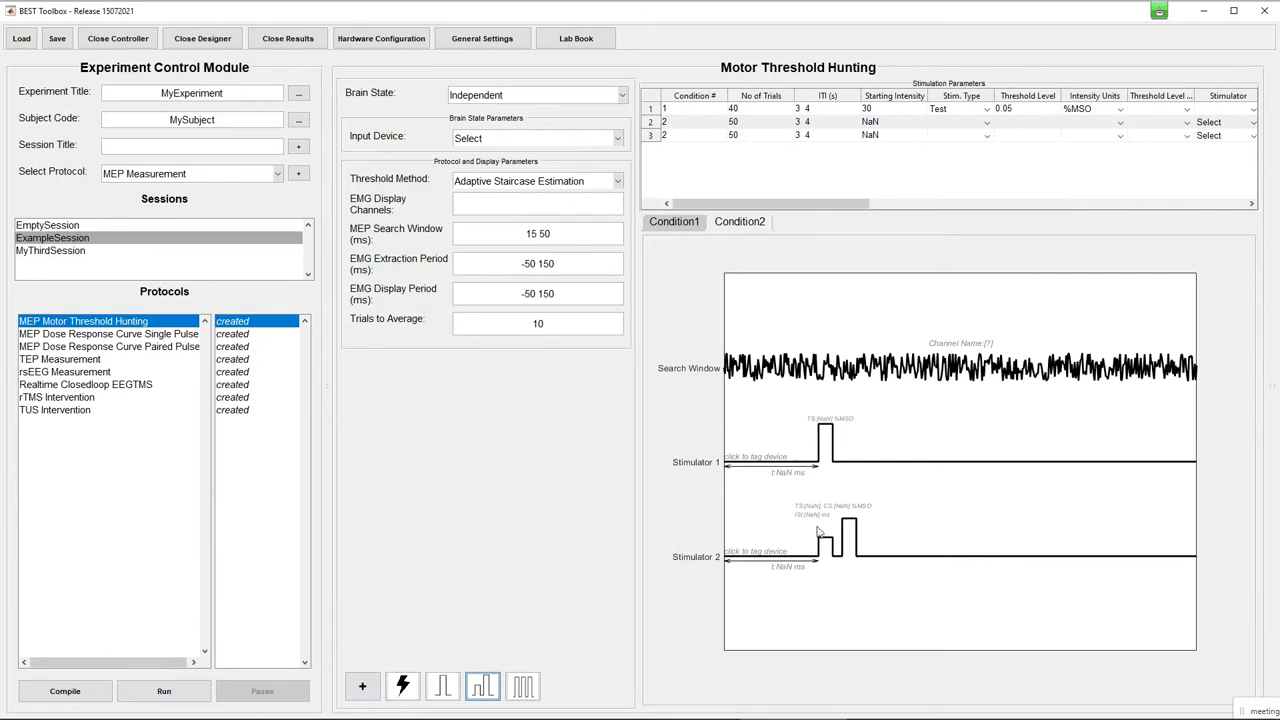
Step: Delete Condition2 from the Motor Threshold Hunting protocol
{"action": "right_click", "coordinate": [726, 235]}
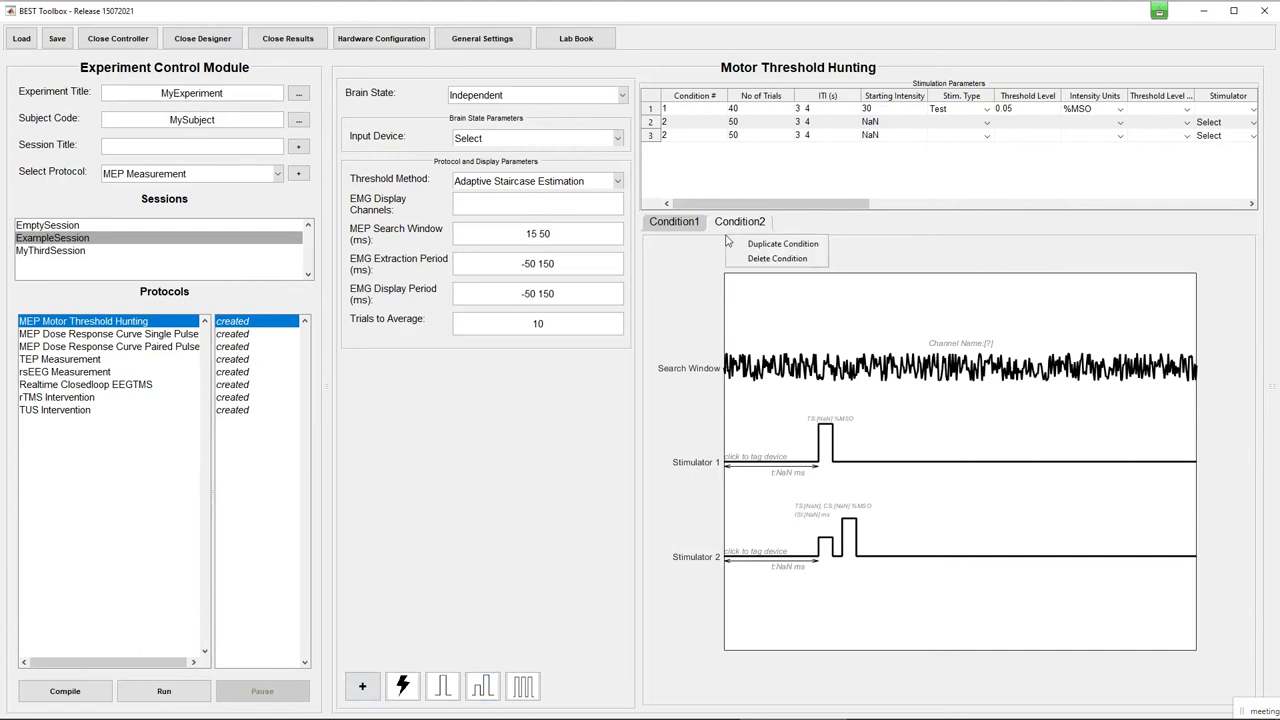
{"action": "left_click", "coordinate": [714, 261]}
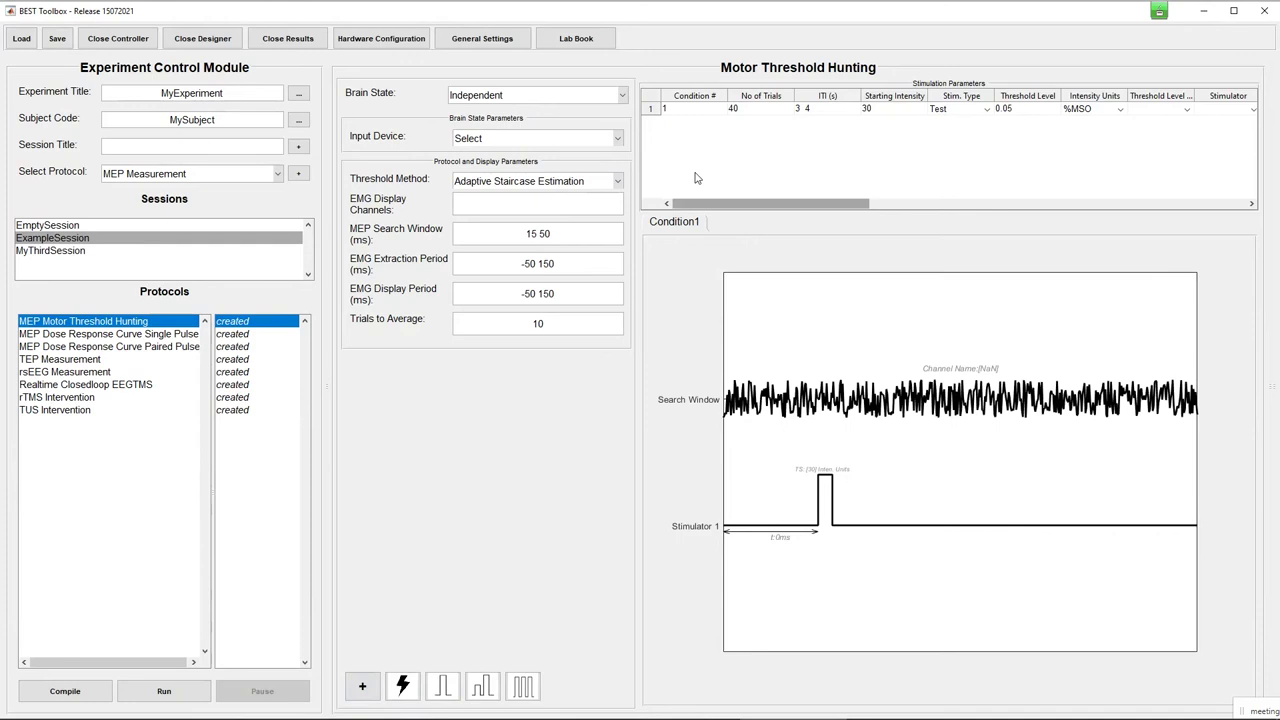
Step: Examine the number of trials, ITI, starting intensity and intensity units cells of condition 1 in the stimulation parameters
{"action": "double_click", "coordinate": [760, 112]}
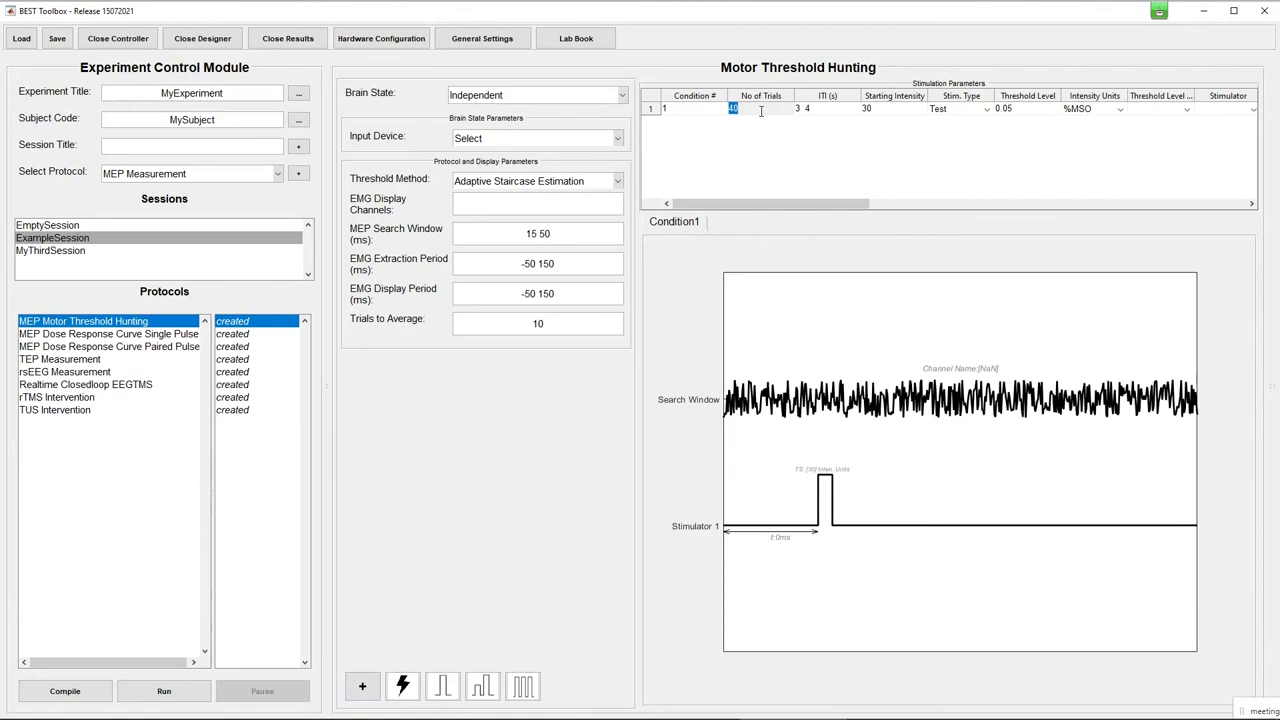
{"action": "double_click", "coordinate": [843, 110]}
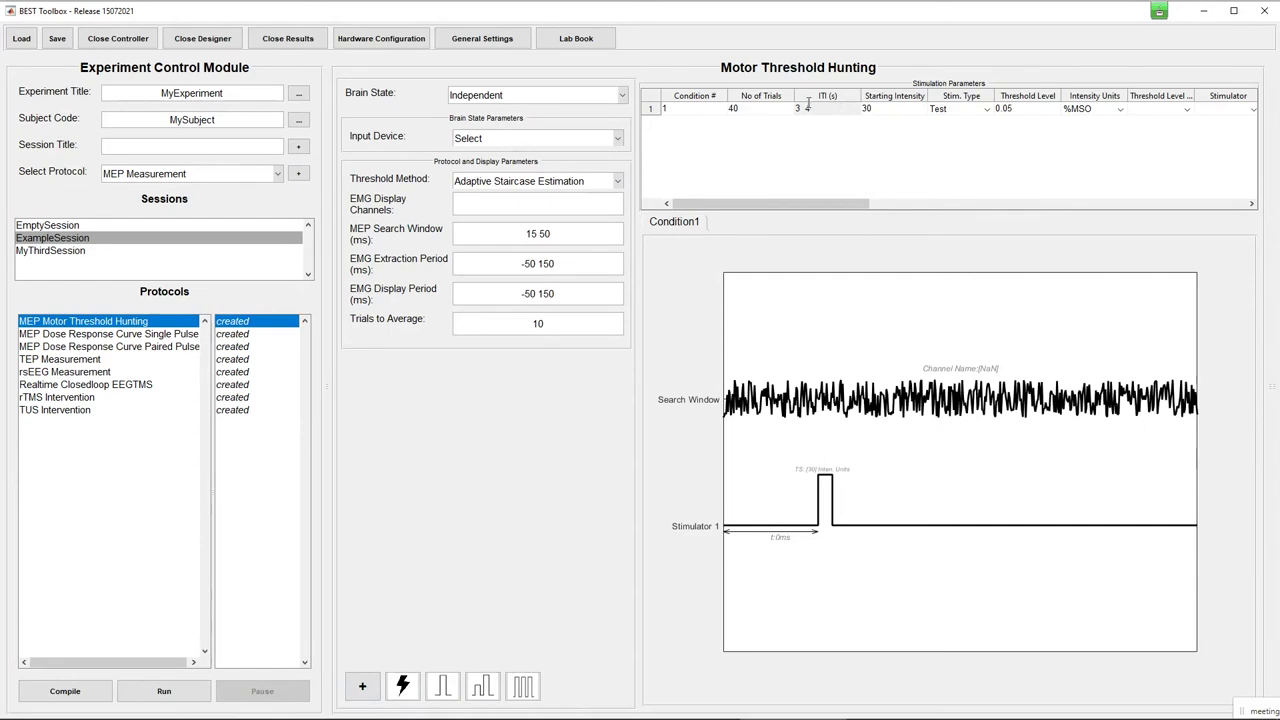
{"action": "double_click", "coordinate": [897, 111]}
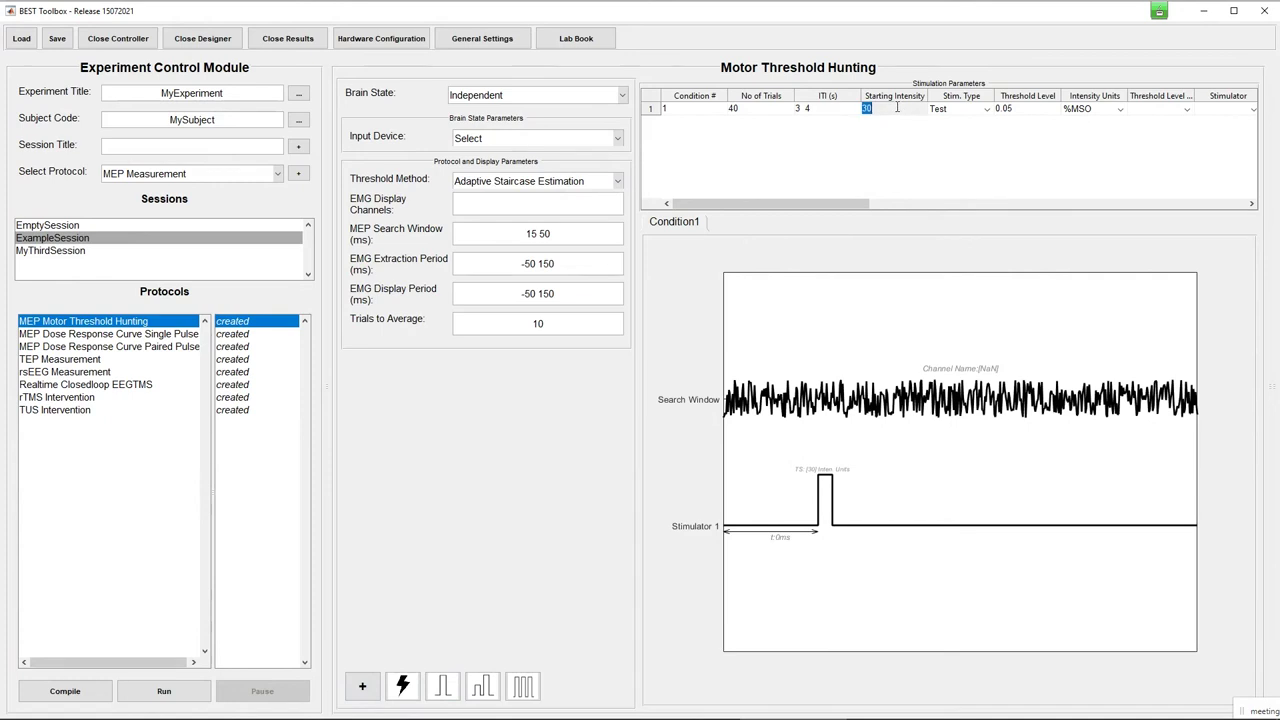
{"action": "left_click", "coordinate": [1079, 111]}
{"action": "left_click", "coordinate": [1079, 111]}
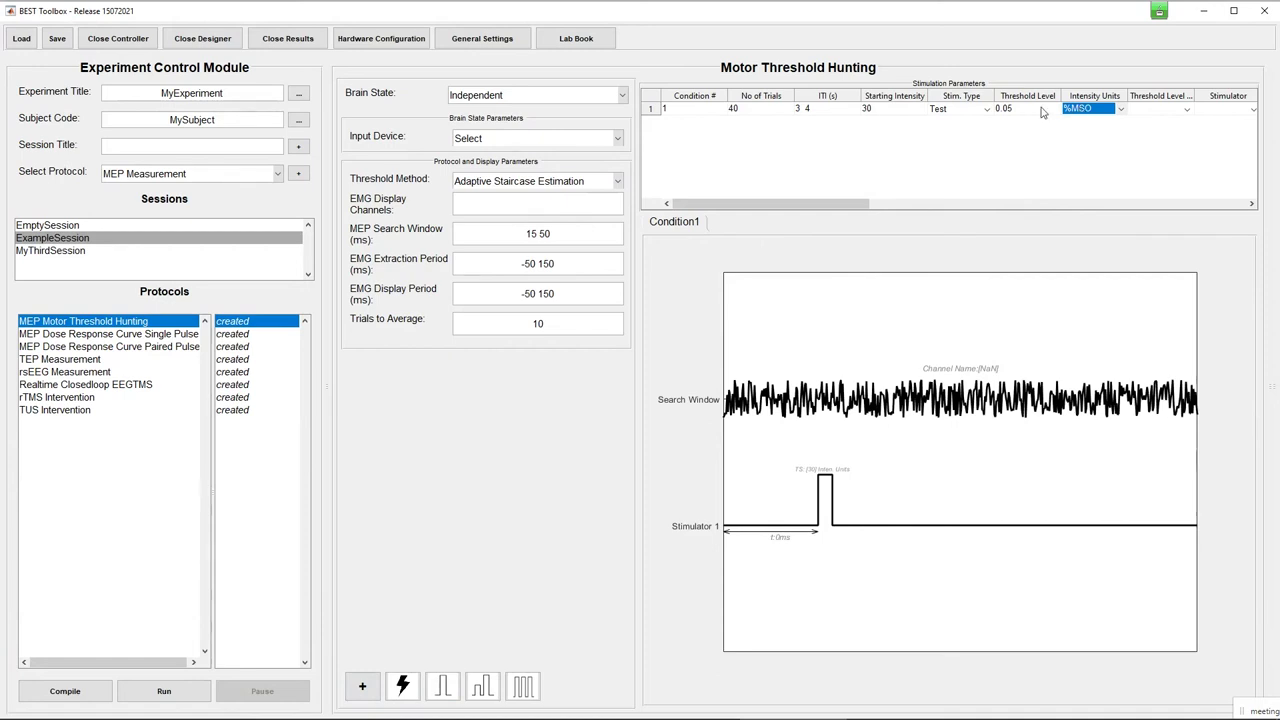
Step: Set the threshold level units of condition 1 to uV
{"action": "left_click", "coordinate": [1180, 110]}
{"action": "left_click", "coordinate": [1110, 121]}
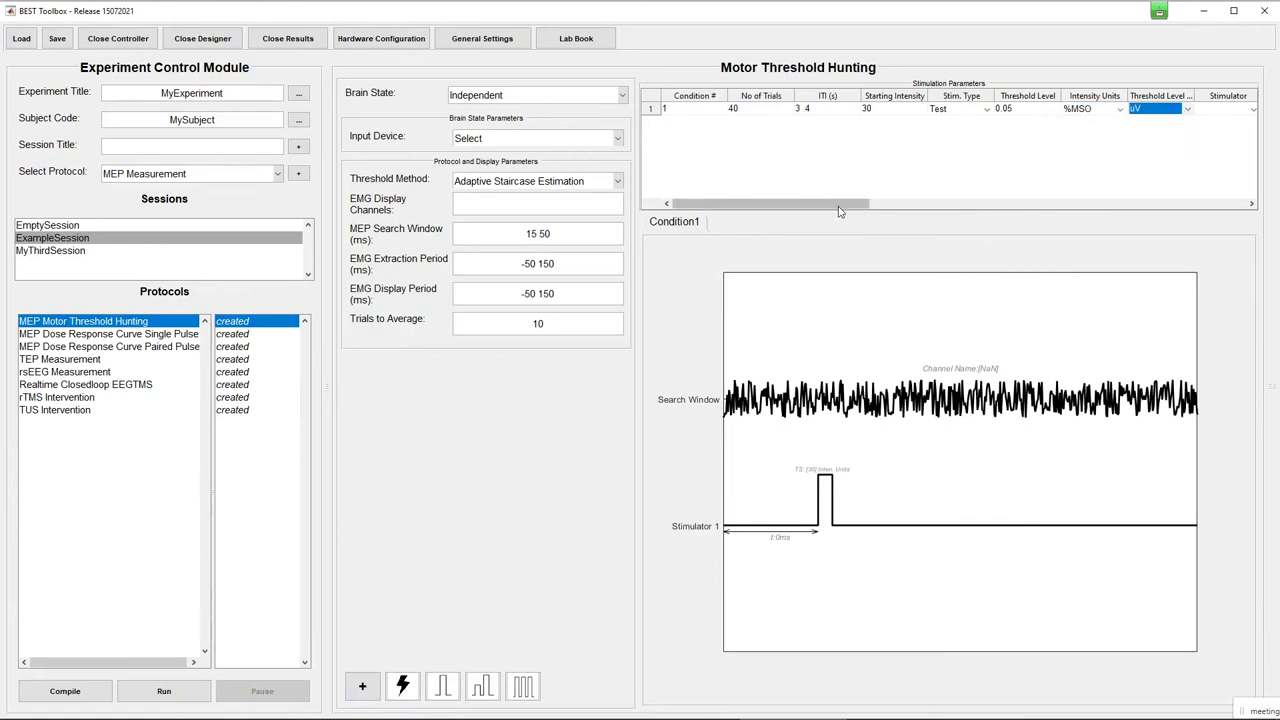
Step: Check which stimulators can be assigned to condition 1 in the Motor Threshold Hunting stimulation parameters
{"action": "left_click_drag", "start_coordinate": [845, 203], "coordinate": [961, 204]}
{"action": "left_click", "coordinate": [928, 113]}
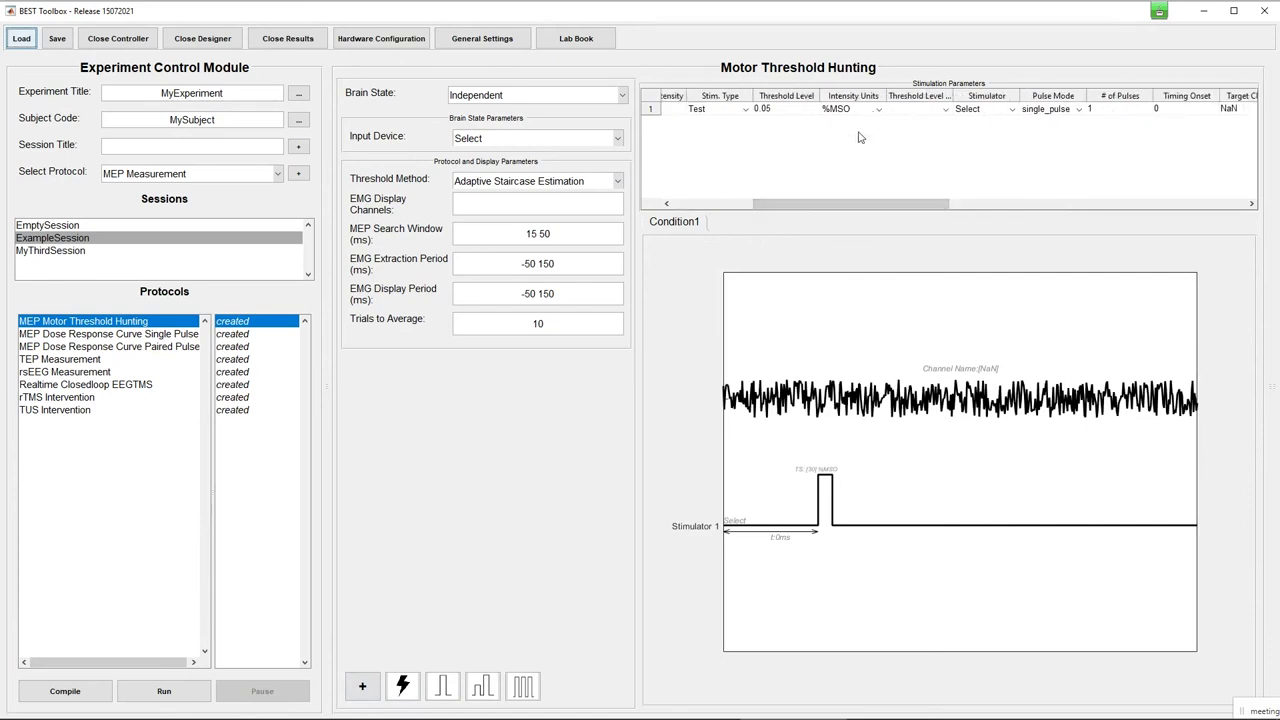
{"action": "left_click", "coordinate": [993, 108]}
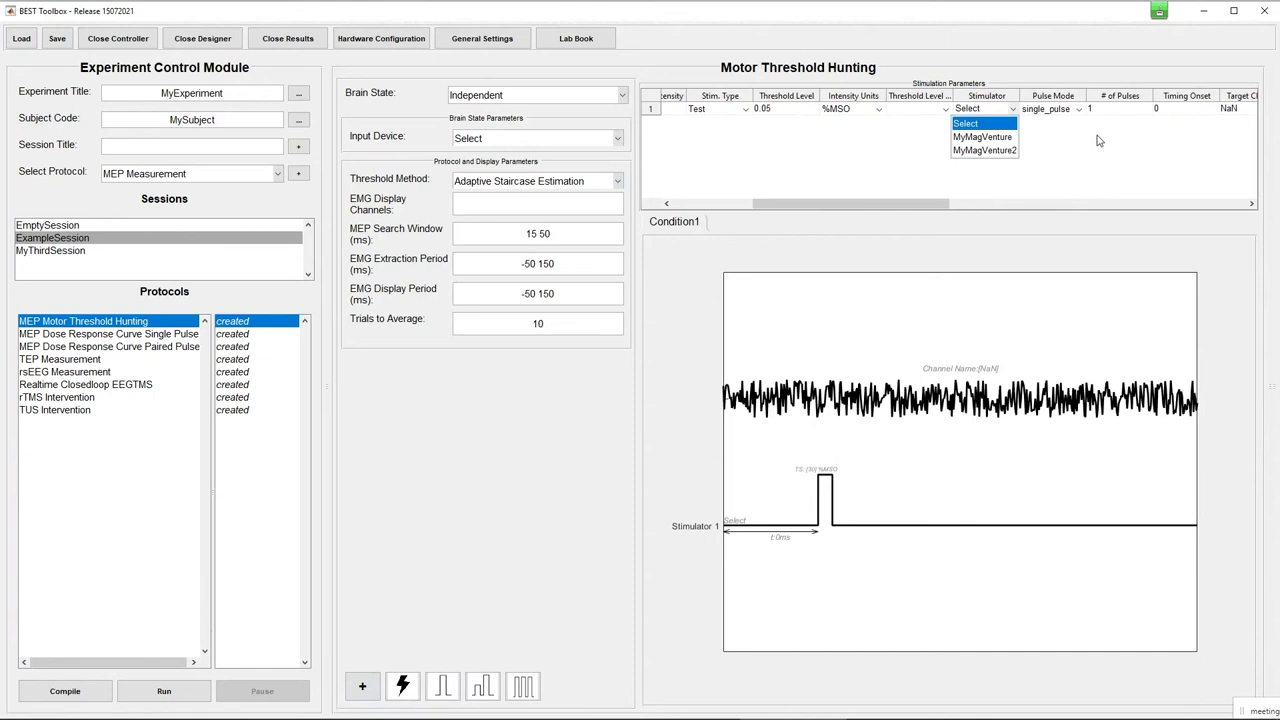
{"action": "left_click_drag", "start_coordinate": [849, 204], "coordinate": [716, 205]}
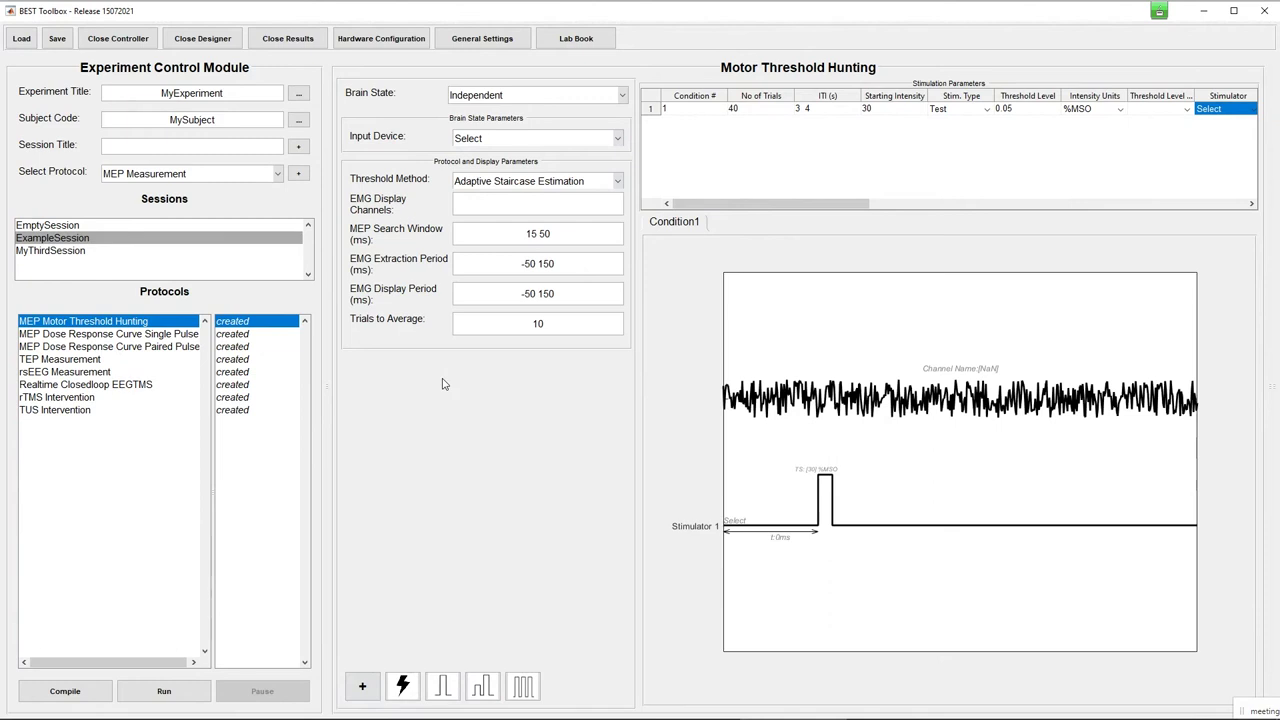
Step: Open the hardware configuration and choose Input Device (Recording Device) as the device type
{"action": "left_click", "coordinate": [403, 46]}
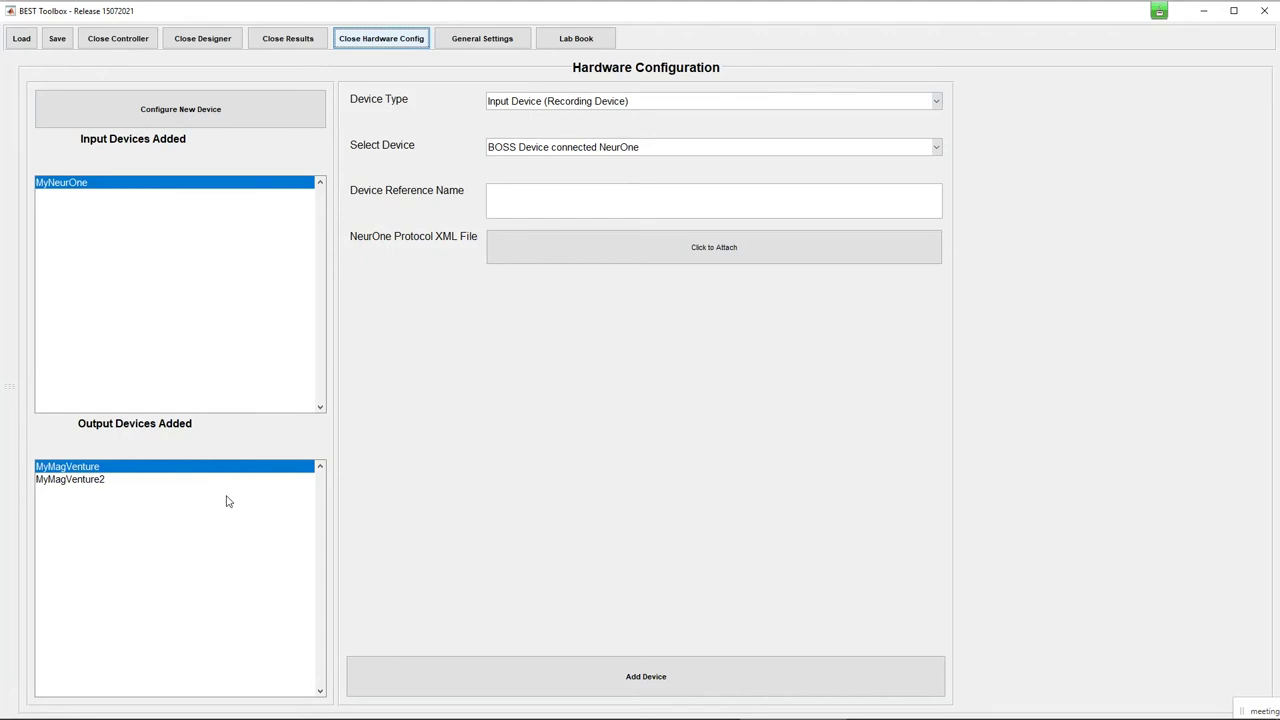
{"action": "left_click", "coordinate": [571, 104]}
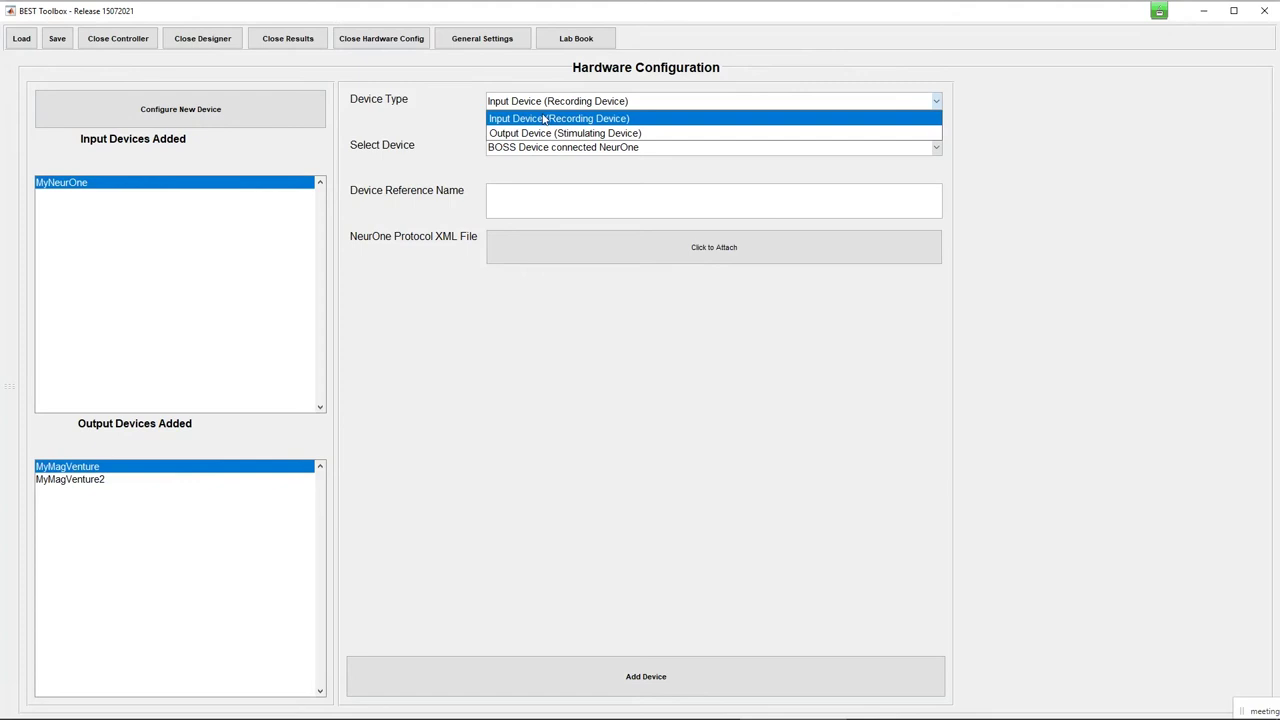
{"action": "left_click", "coordinate": [544, 119]}
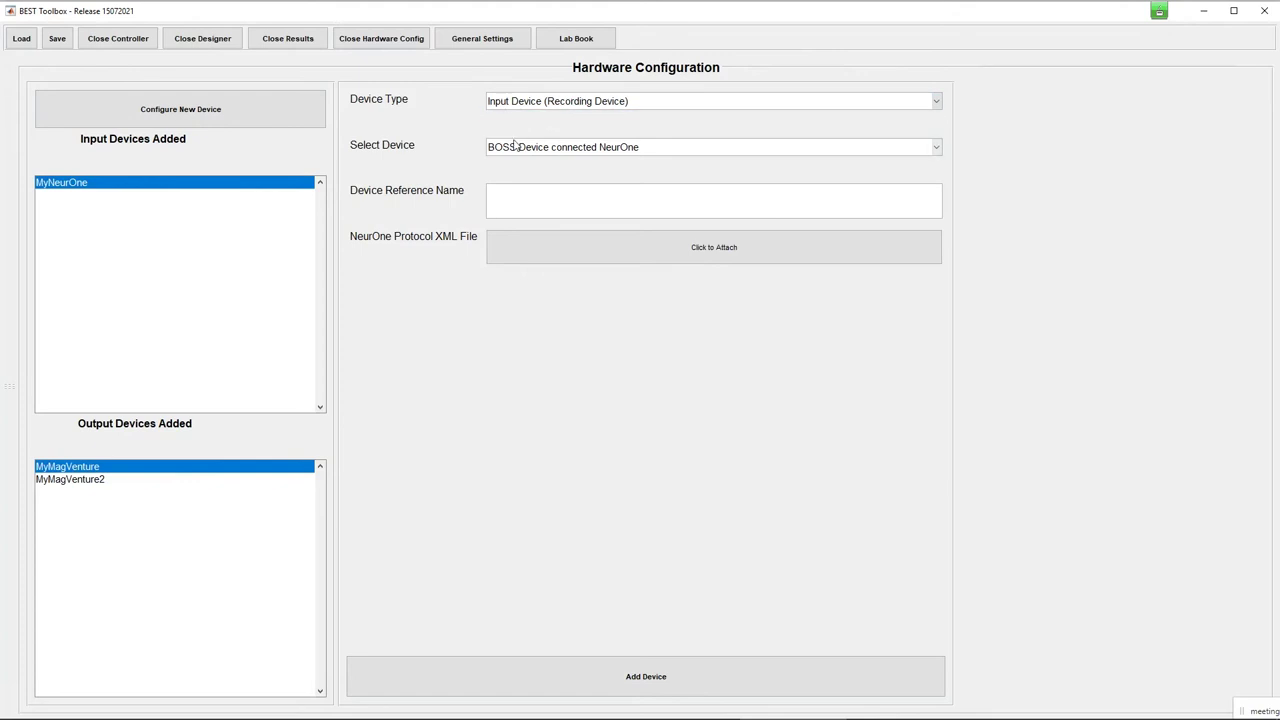
Step: View the settings of a FieldTrip Real-Time Buffer input device, and switch back to the BOSS Device NeurOne
{"action": "left_click", "coordinate": [531, 151]}
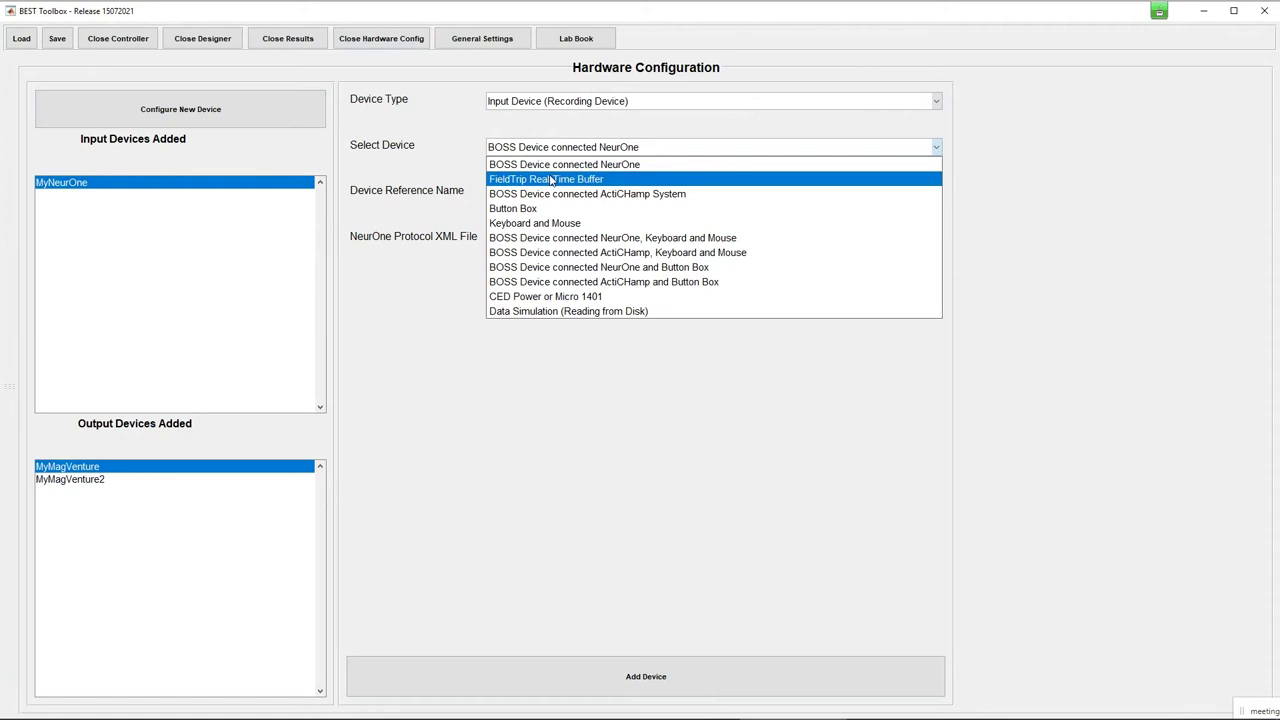
{"action": "left_click", "coordinate": [551, 179]}
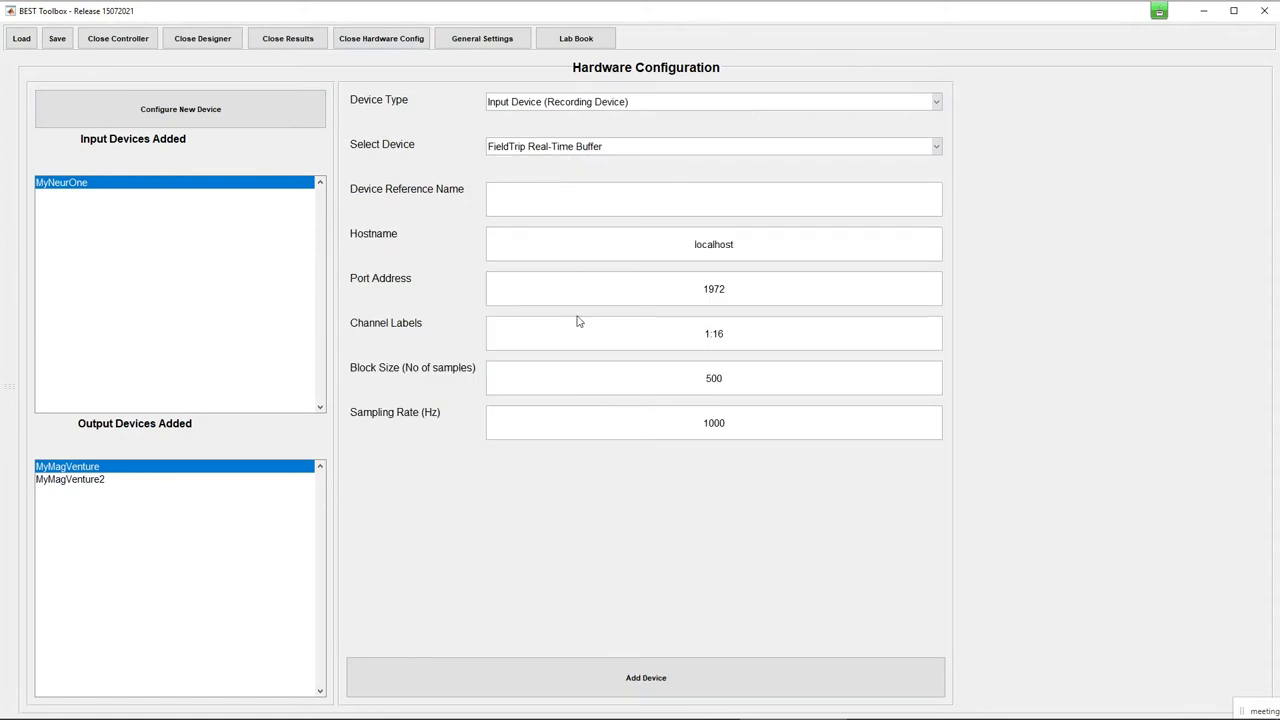
{"action": "left_click", "coordinate": [540, 150]}
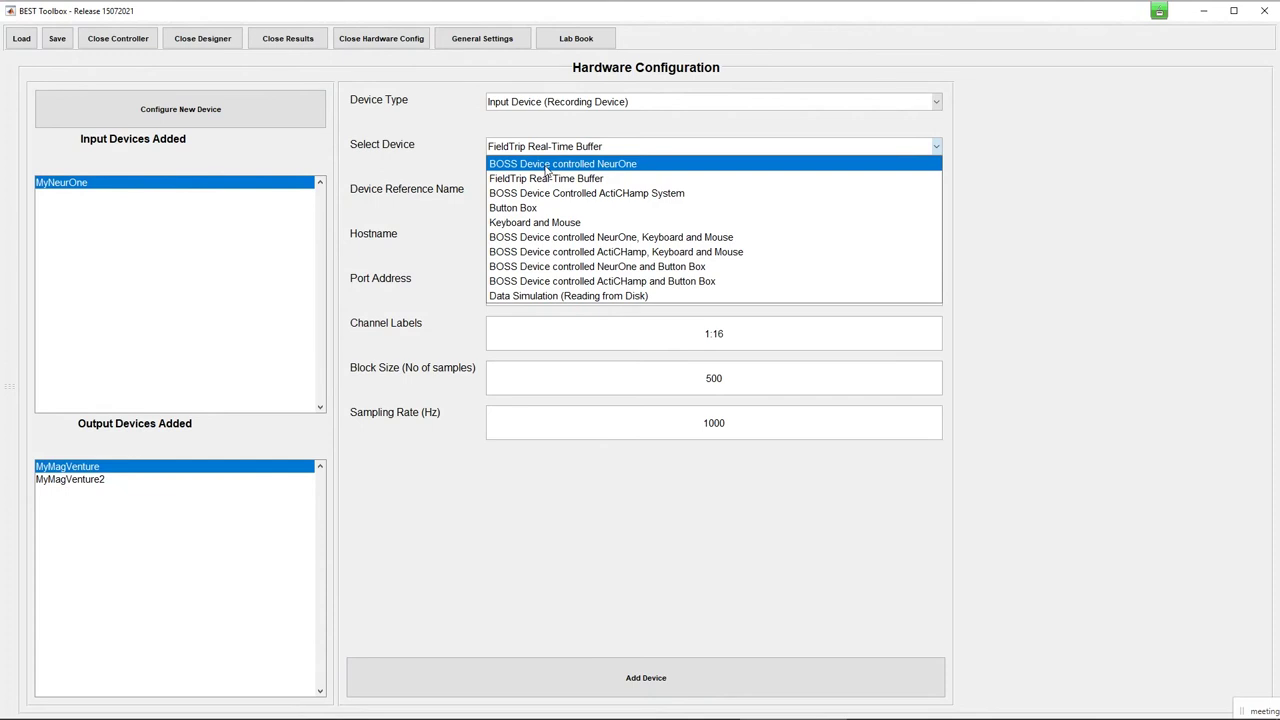
{"action": "left_click", "coordinate": [547, 165]}
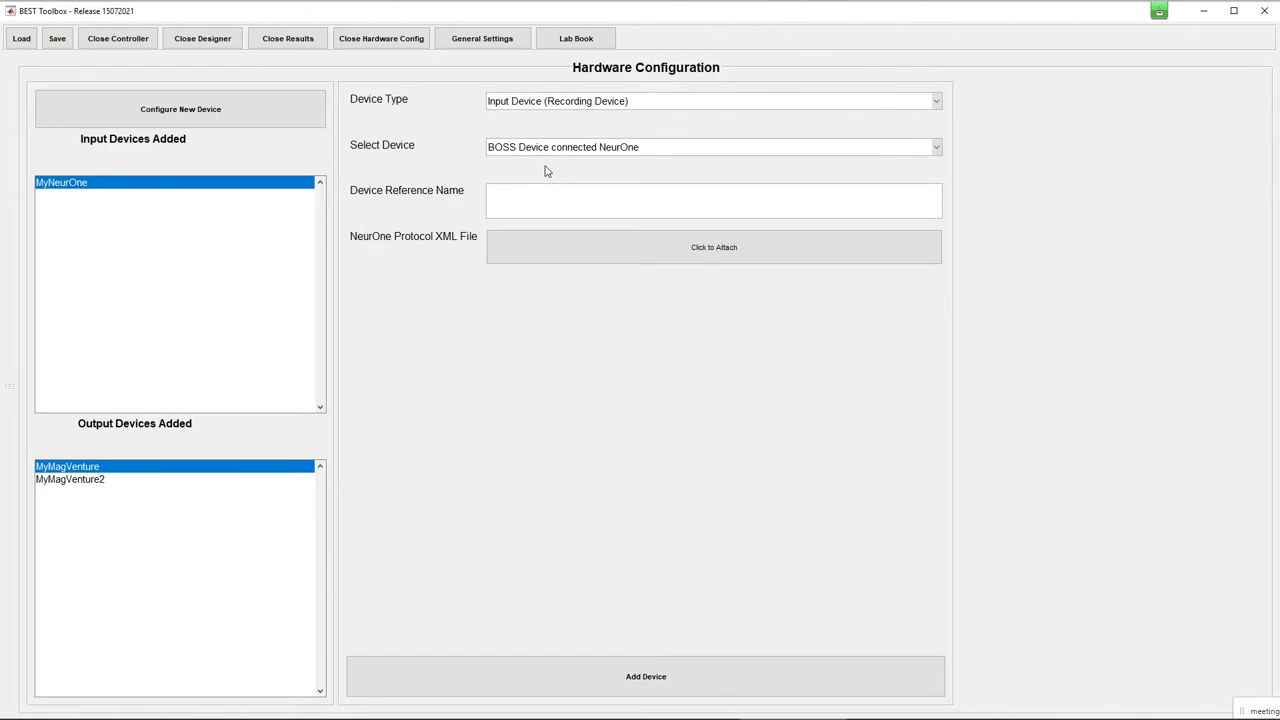
Step: Add the NeurOne input device with the reference name My2ndNeurOne
{"action": "left_click", "coordinate": [635, 201]}
{"action": "type", "text": "My2ndNeurOne"}
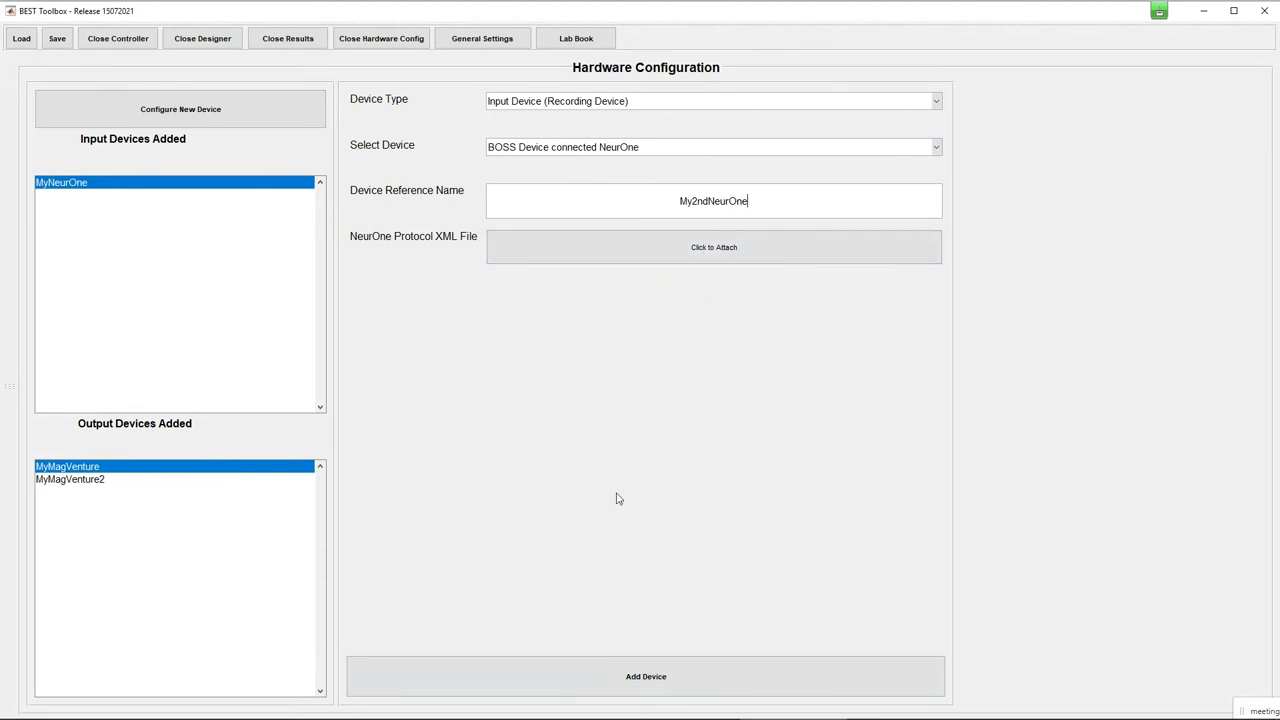
{"action": "left_click", "coordinate": [643, 685]}
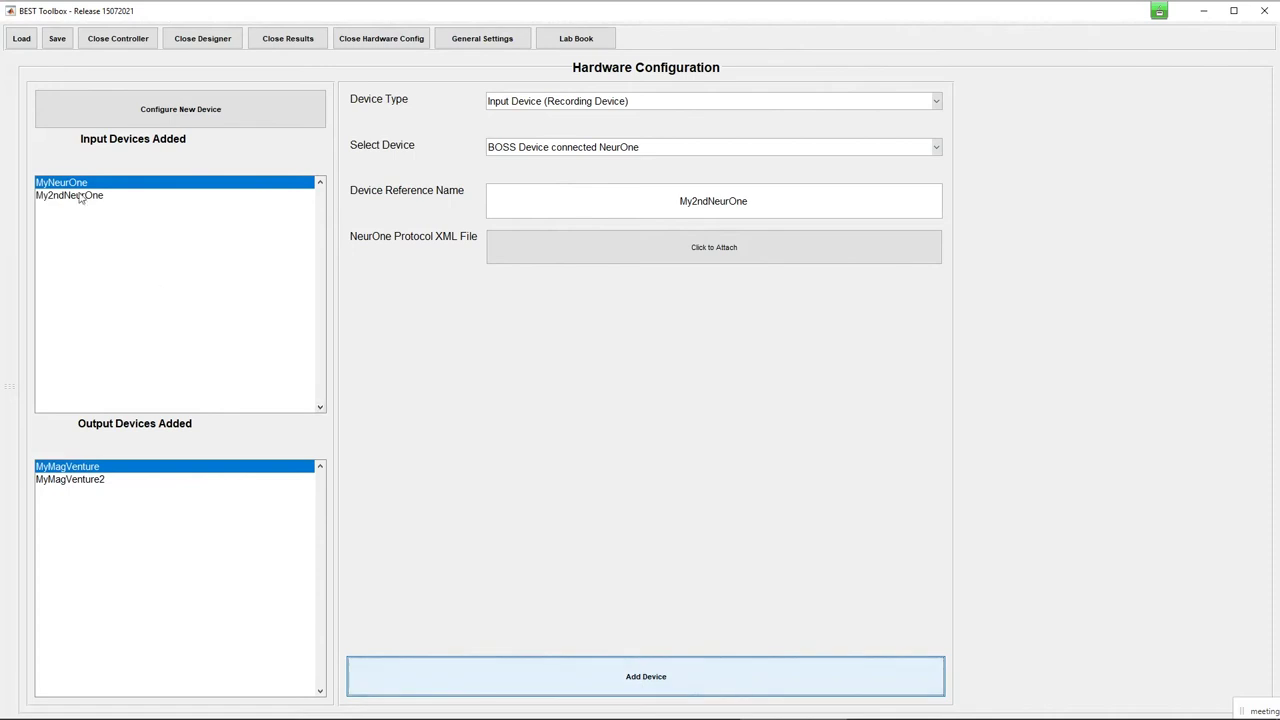
Step: Close the hardware configuration and set the Motor Threshold Hunting protocol's input device to My2ndNeurOne
{"action": "left_click", "coordinate": [383, 40]}
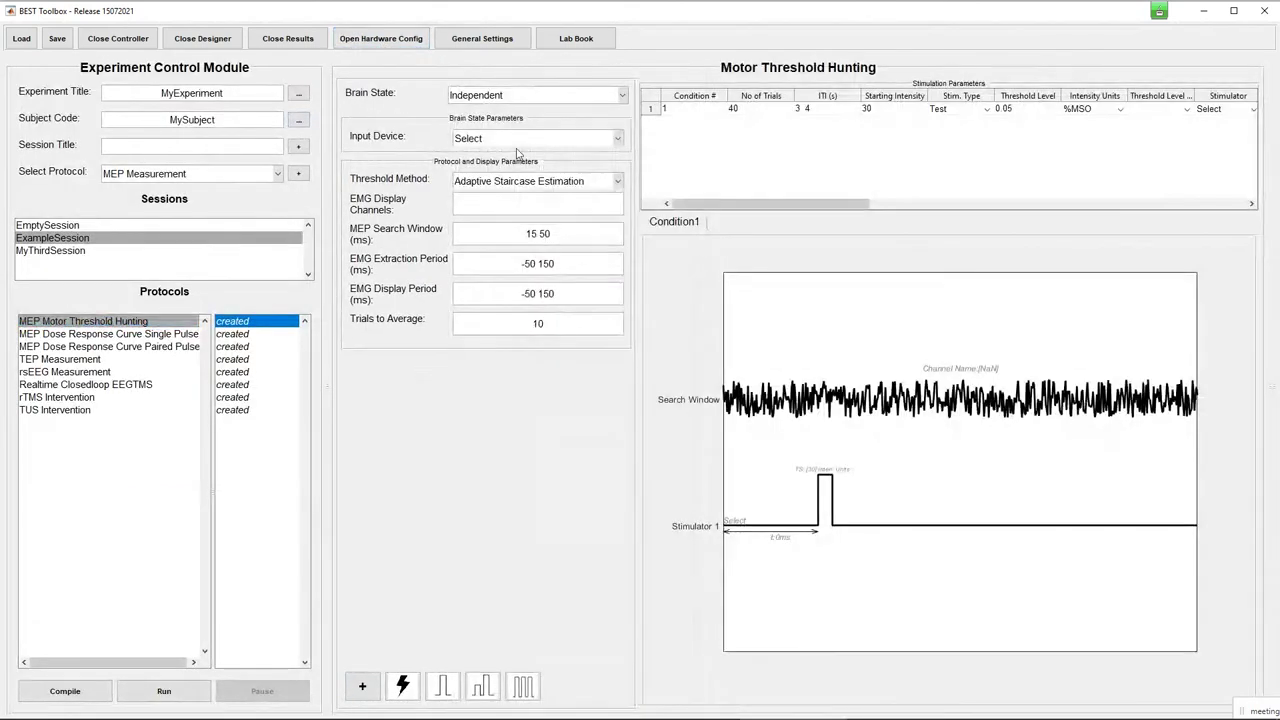
{"action": "left_click", "coordinate": [498, 140]}
{"action": "left_click", "coordinate": [490, 181]}
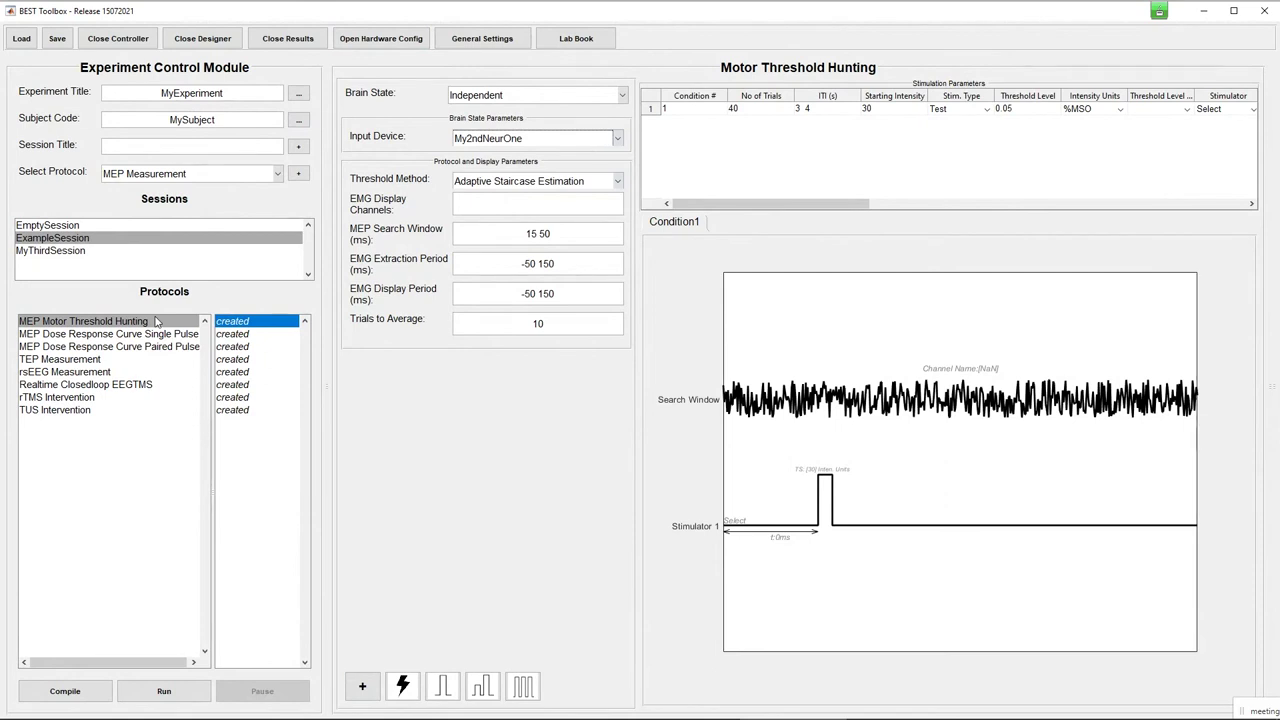
Step: Add a BOSSDevice triggered MagVenture as an output (stimulating) device with the reference name MyMagVenture23 in the hardware configuration
{"action": "left_click", "coordinate": [360, 44]}
{"action": "left_click", "coordinate": [555, 105]}
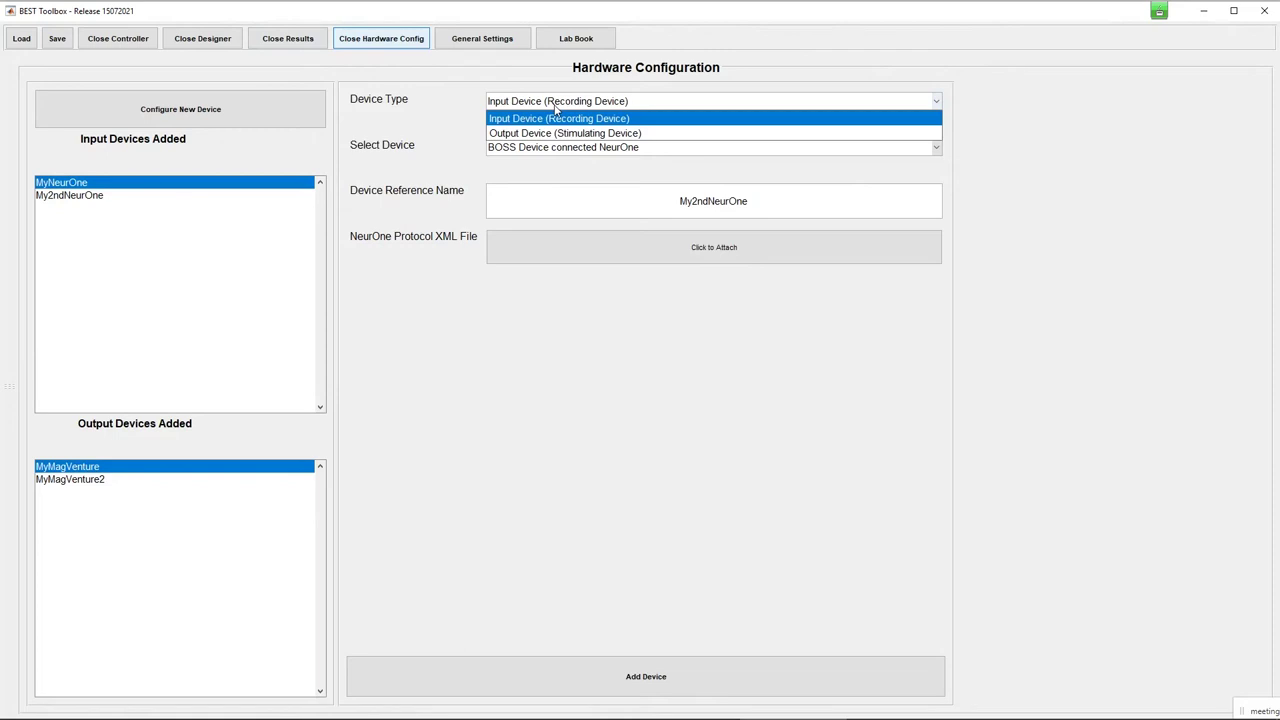
{"action": "left_click", "coordinate": [540, 132]}
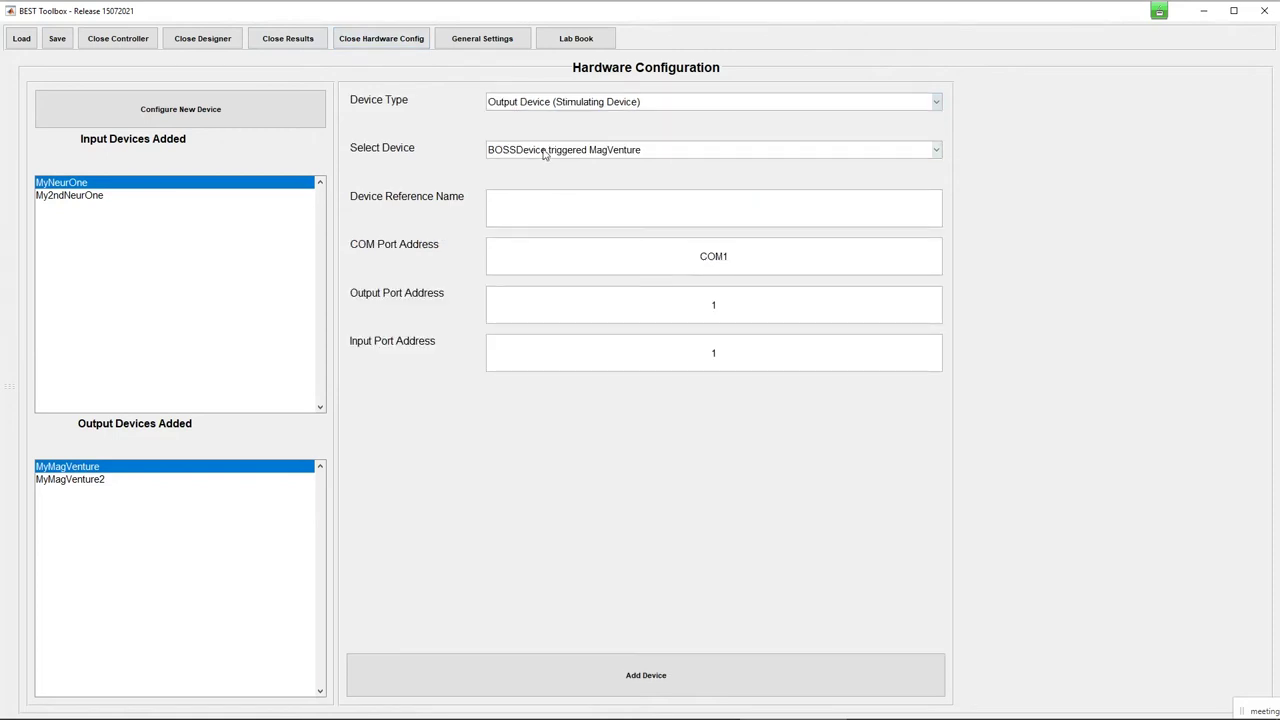
{"action": "left_click", "coordinate": [545, 153]}
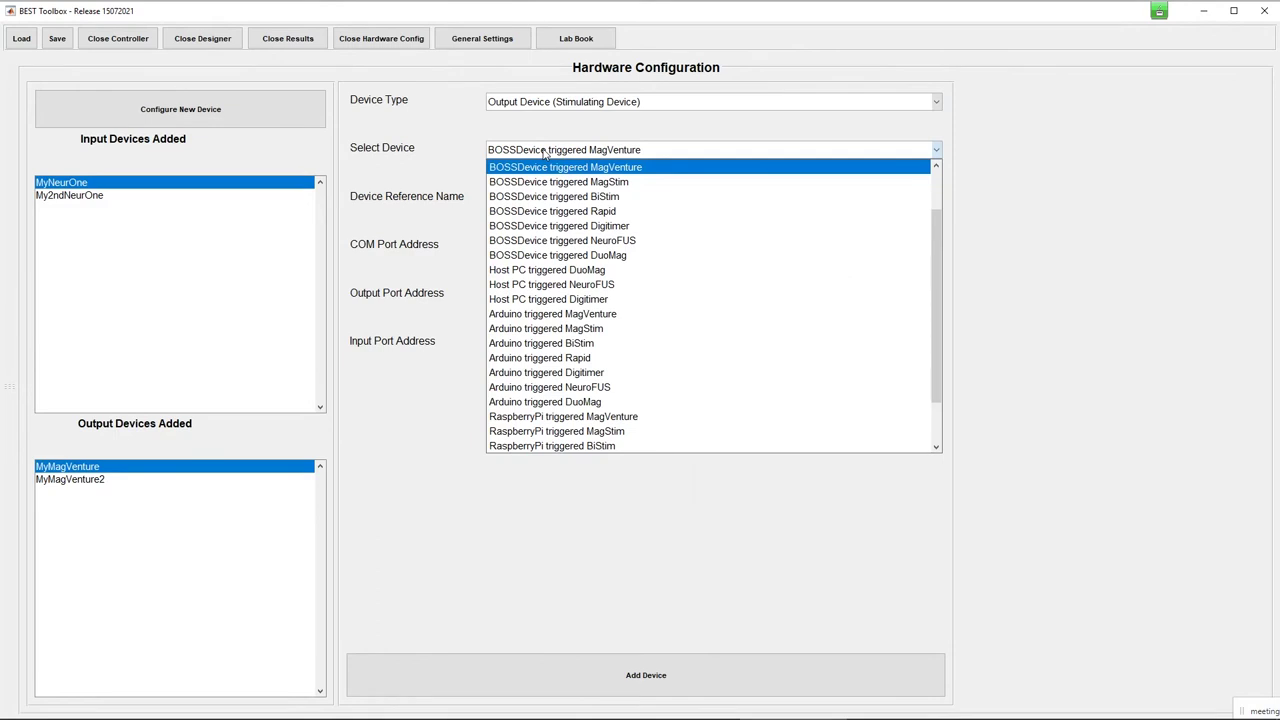
{"action": "left_click", "coordinate": [600, 168]}
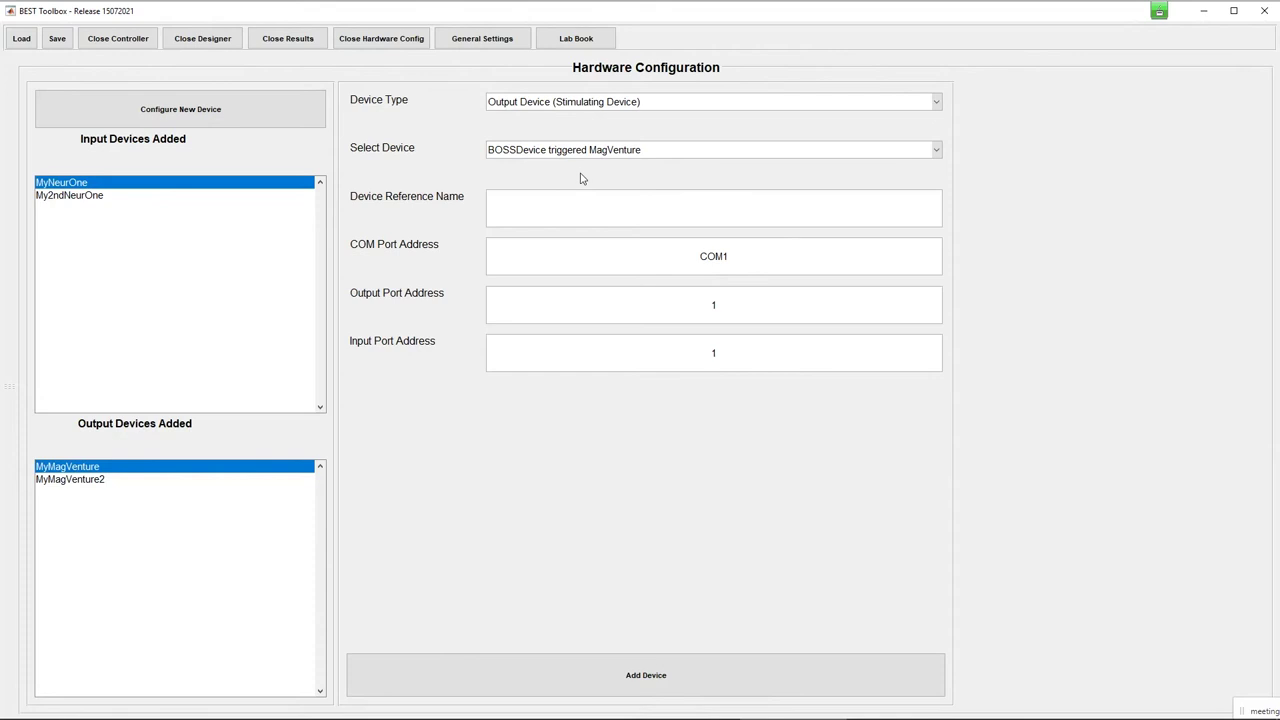
{"action": "left_click", "coordinate": [704, 198]}
{"action": "type", "text": "MyMagVenture23"}
{"action": "left_click", "coordinate": [651, 668]}
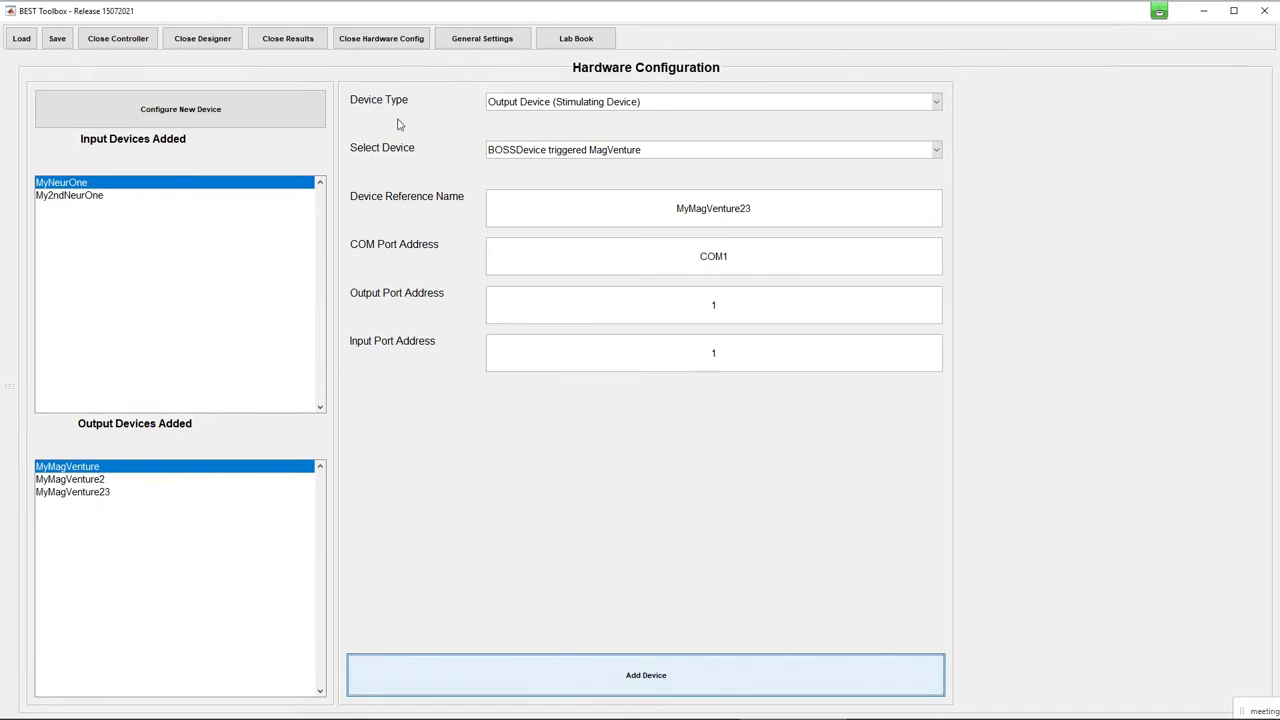
Step: Return to the Motor Threshold Hunting protocol and set condition 1's stimulator to MyMagVenture23
{"action": "left_click", "coordinate": [385, 39]}
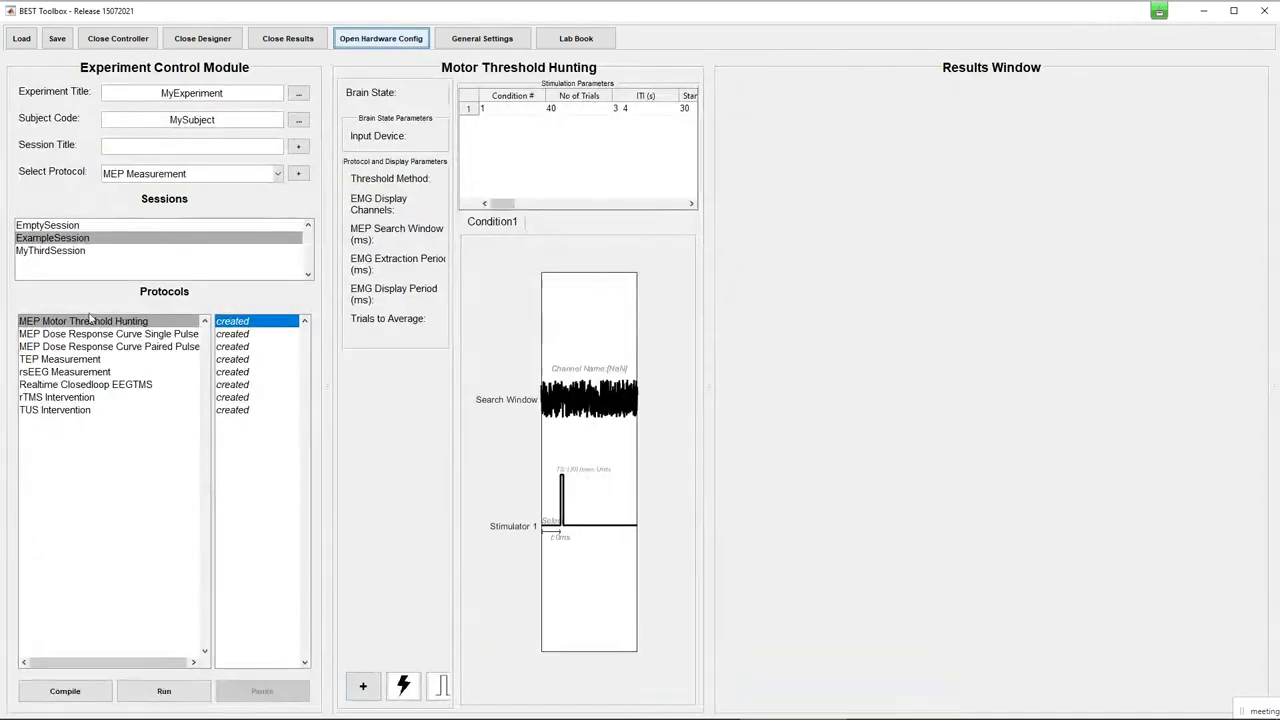
{"action": "left_click", "coordinate": [294, 324]}
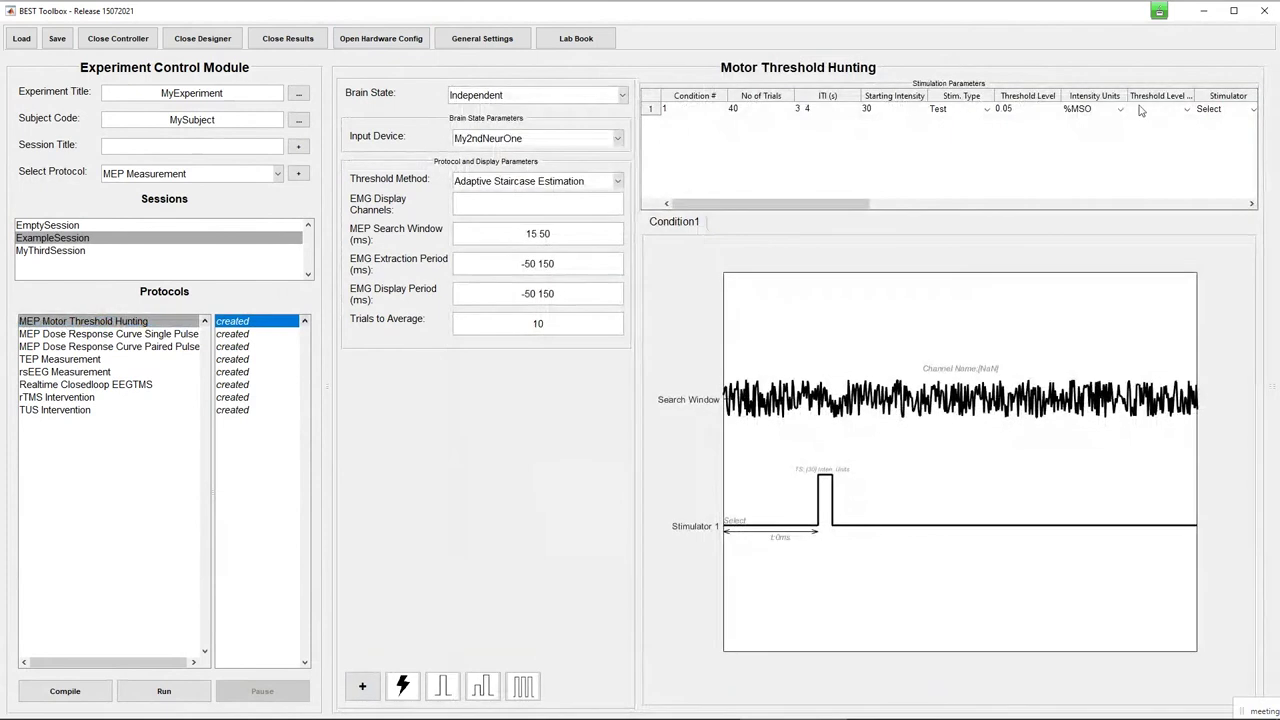
{"action": "left_click", "coordinate": [1216, 110]}
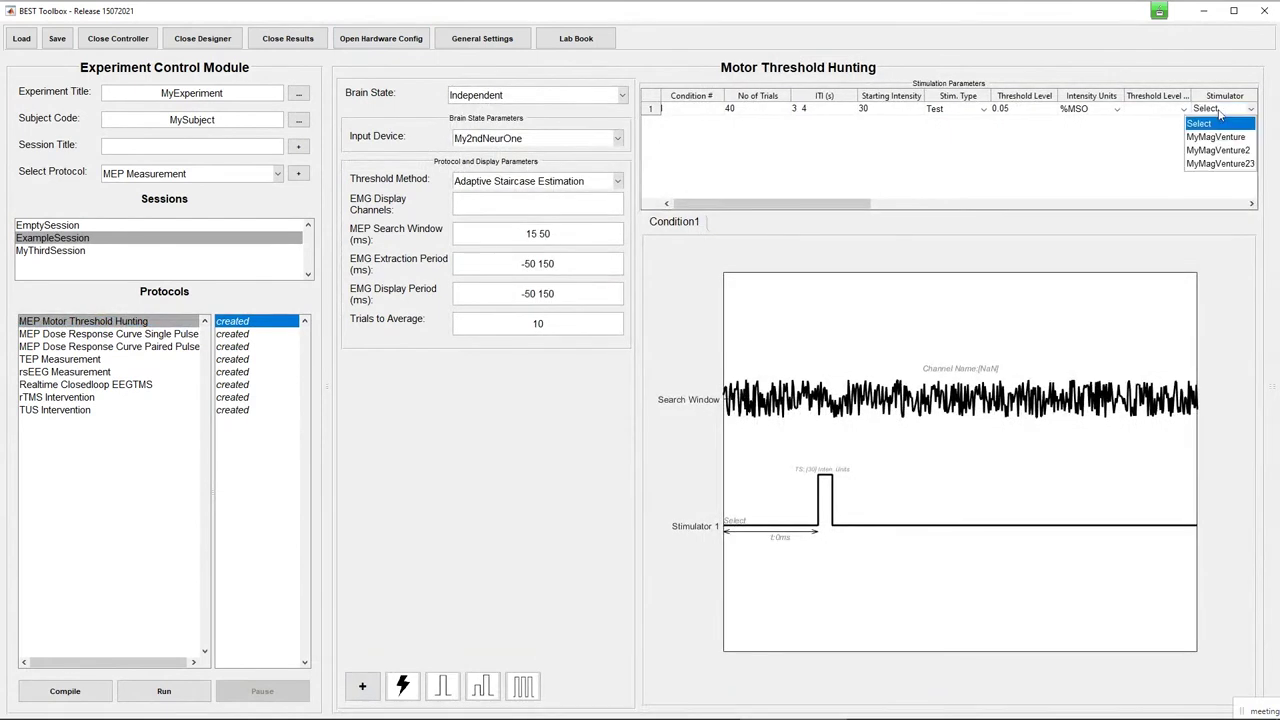
{"action": "left_click", "coordinate": [1222, 165]}
{"action": "left_click_drag", "start_coordinate": [853, 204], "coordinate": [886, 206]}
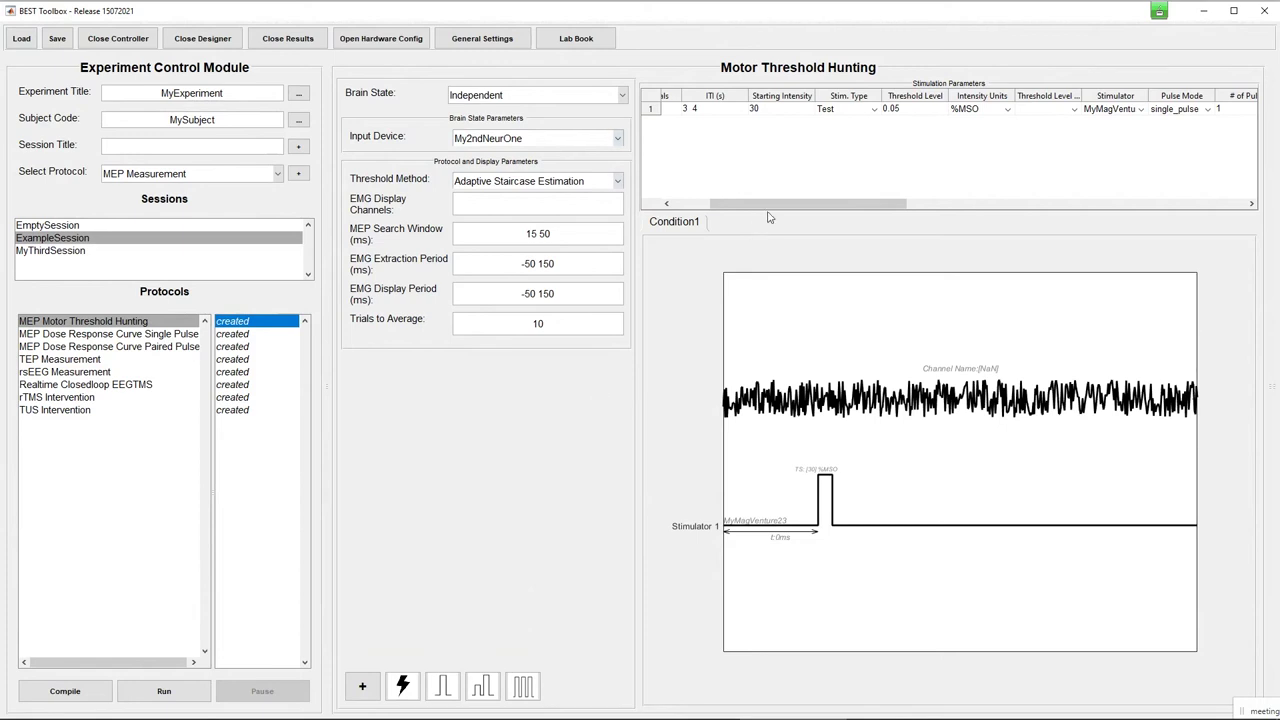
Step: Open the MEP Dose Response Curve Single Pulse protocol and check the input devices it offers
{"action": "left_click", "coordinate": [98, 336]}
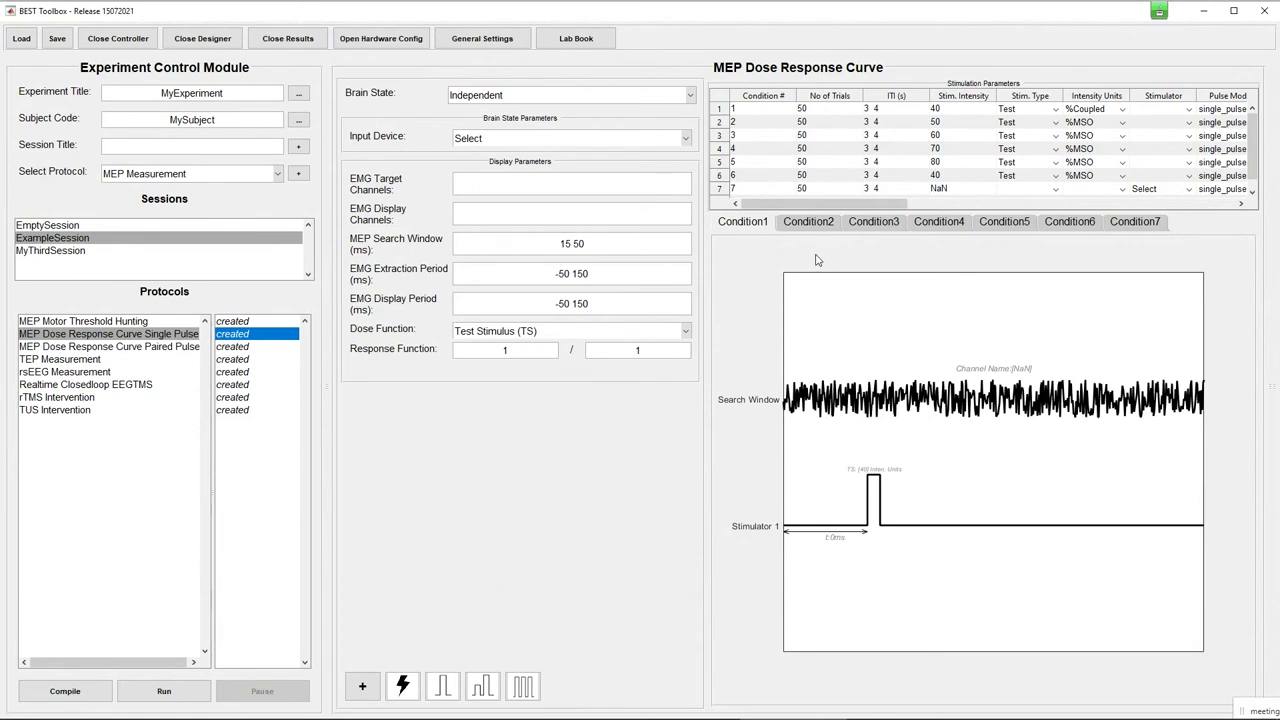
{"action": "left_click", "coordinate": [499, 140]}
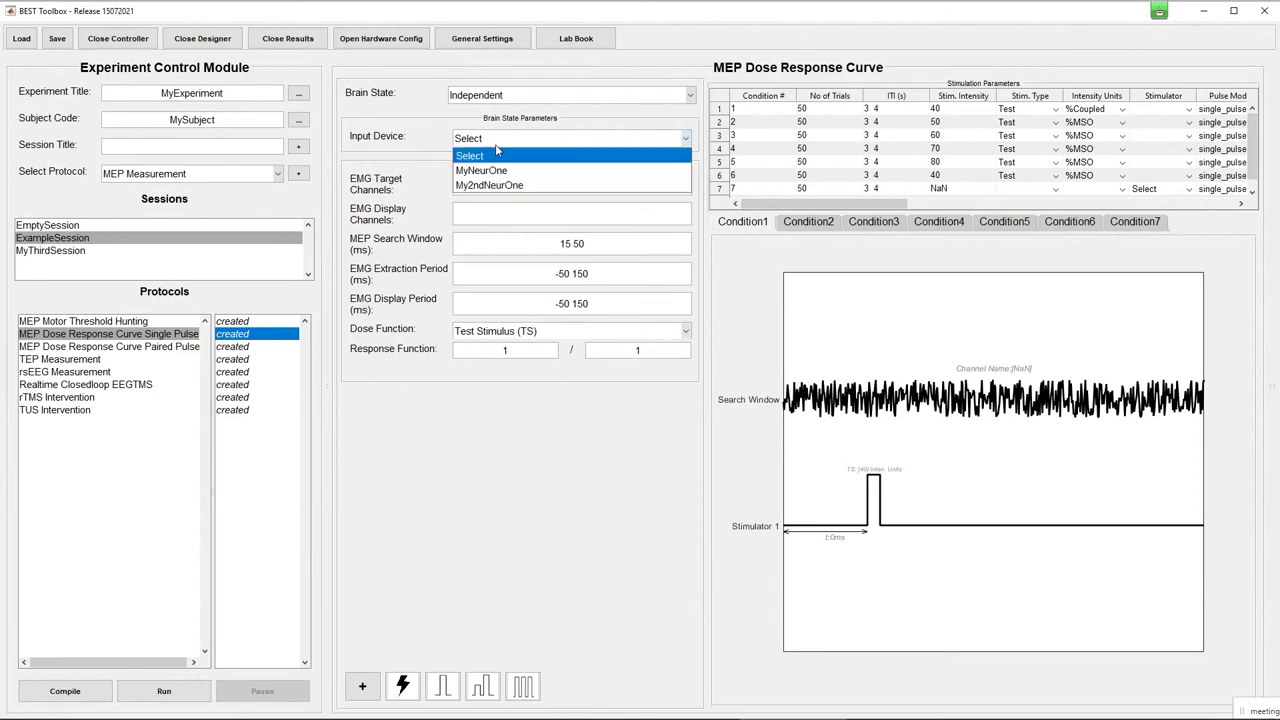
{"action": "left_click", "coordinate": [497, 152]}
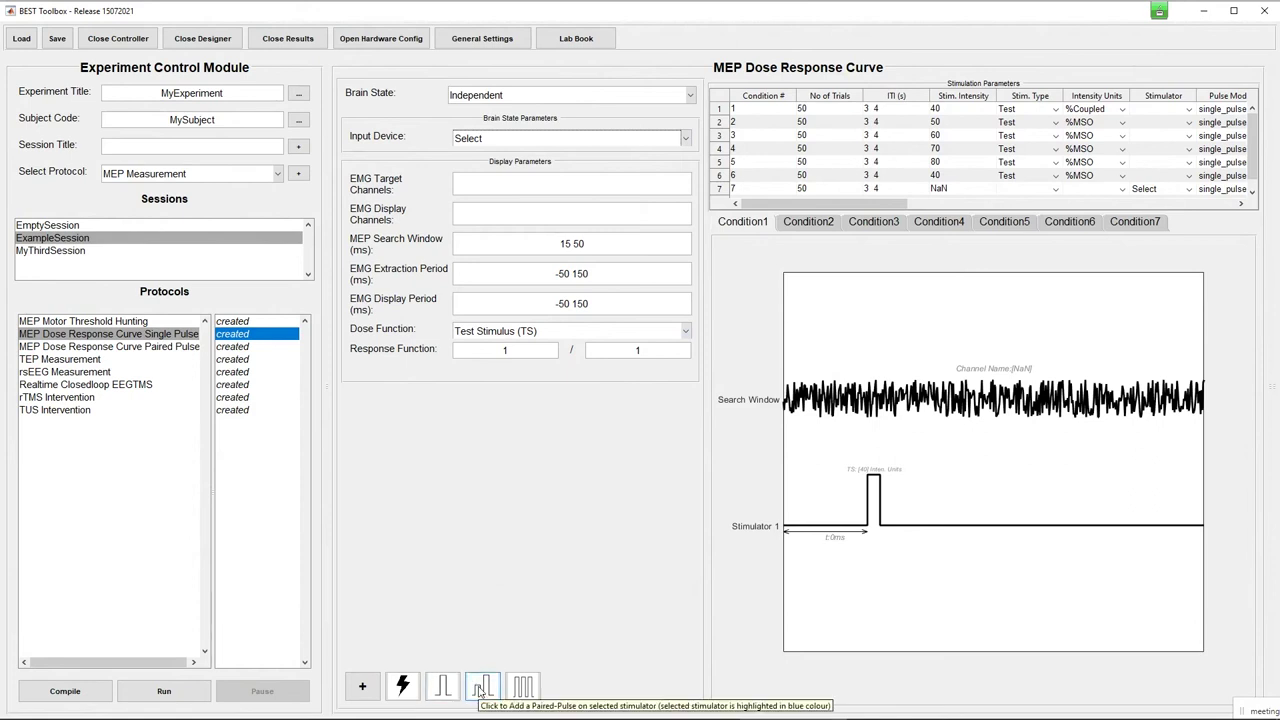
Step: Set the dose function of the single-pulse dose response curve to Condition Stimulus (CS)
{"action": "left_click", "coordinate": [568, 333]}
{"action": "left_click", "coordinate": [575, 335]}
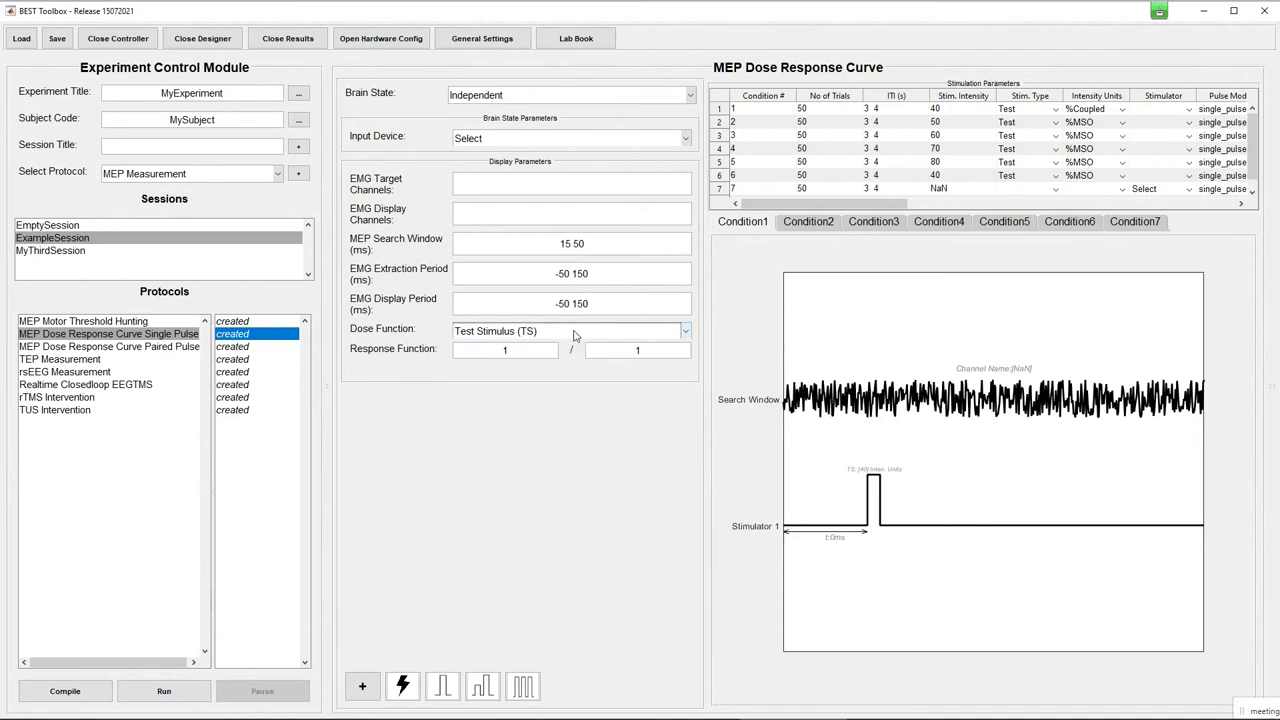
{"action": "left_click", "coordinate": [575, 336]}
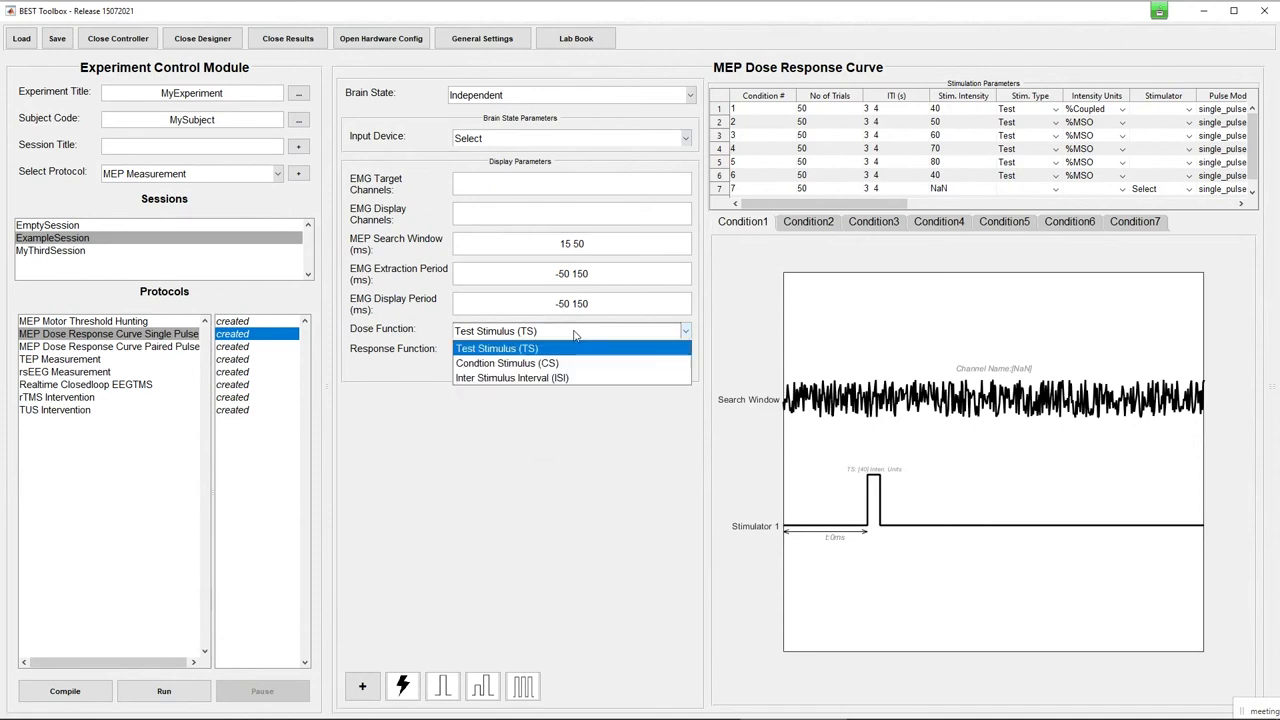
{"action": "left_click", "coordinate": [528, 365]}
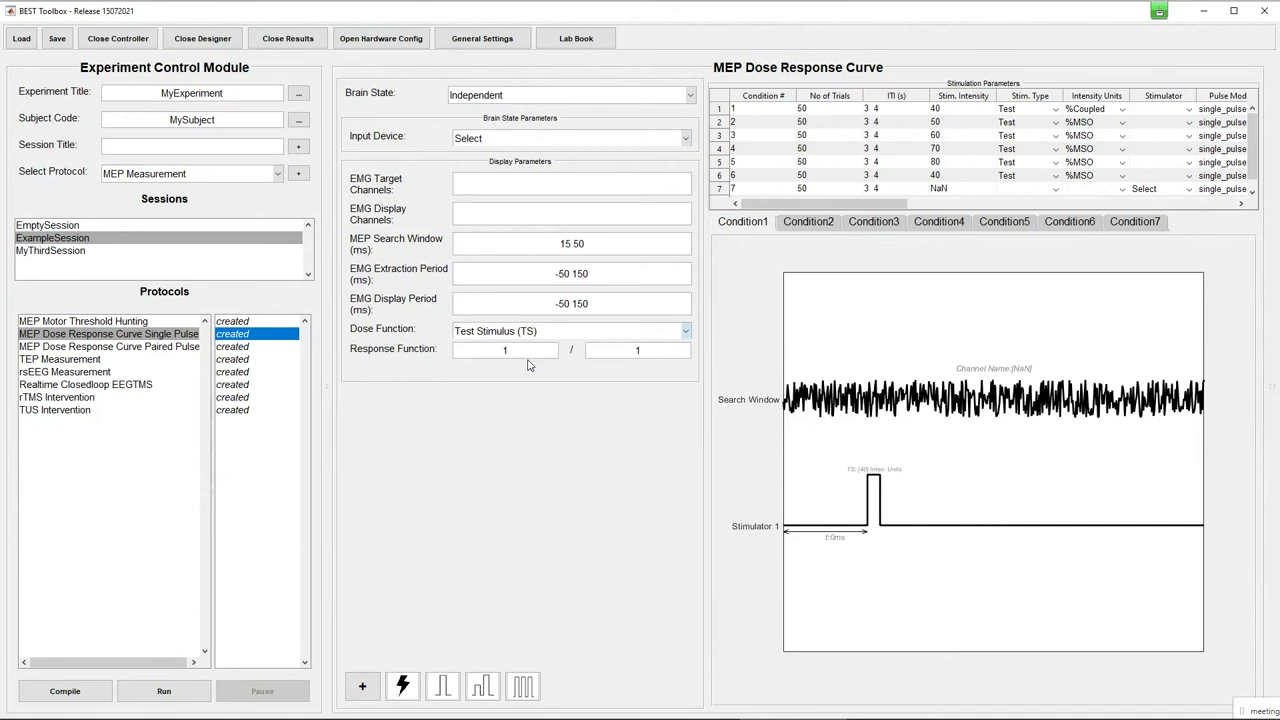
Step: Review the paired-pulse columns of the stimulation parameters and re-enter 1 as the response function's numerator condition
{"action": "left_click_drag", "start_coordinate": [899, 206], "coordinate": [1040, 206]}
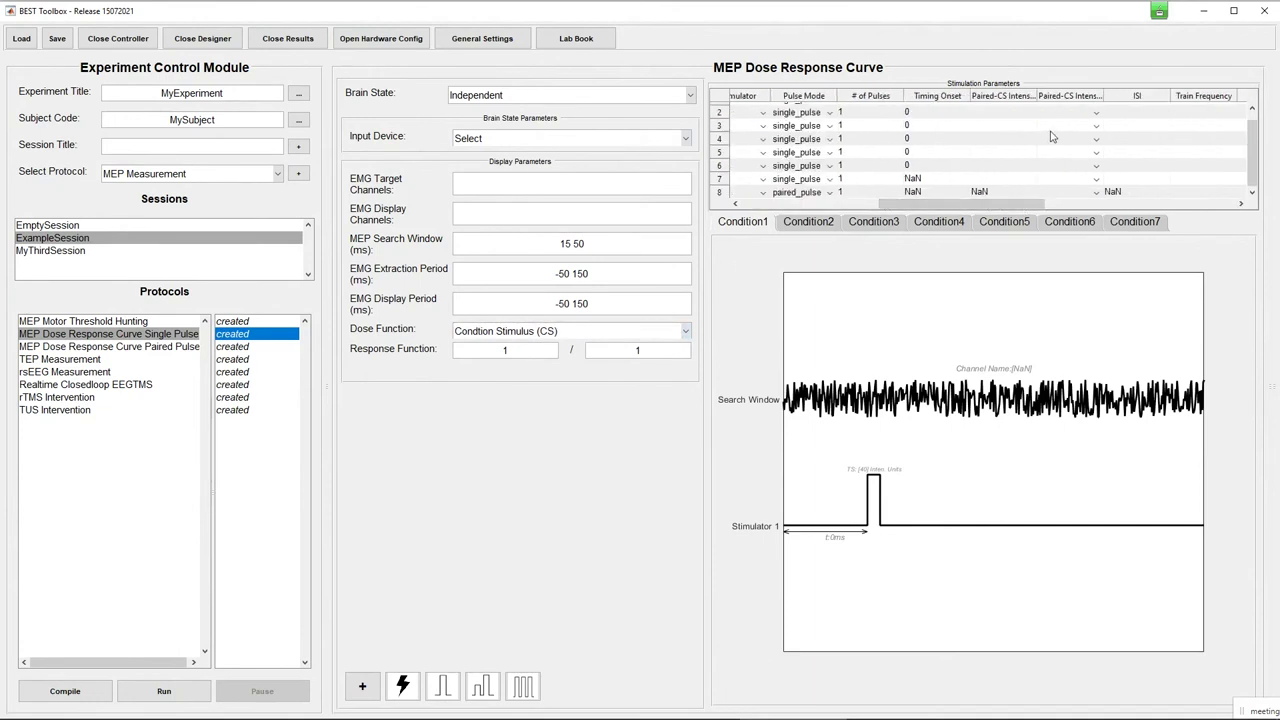
{"action": "left_click", "coordinate": [520, 352]}
{"action": "key", "text": "BackSpace"}
{"action": "type", "text": "1"}
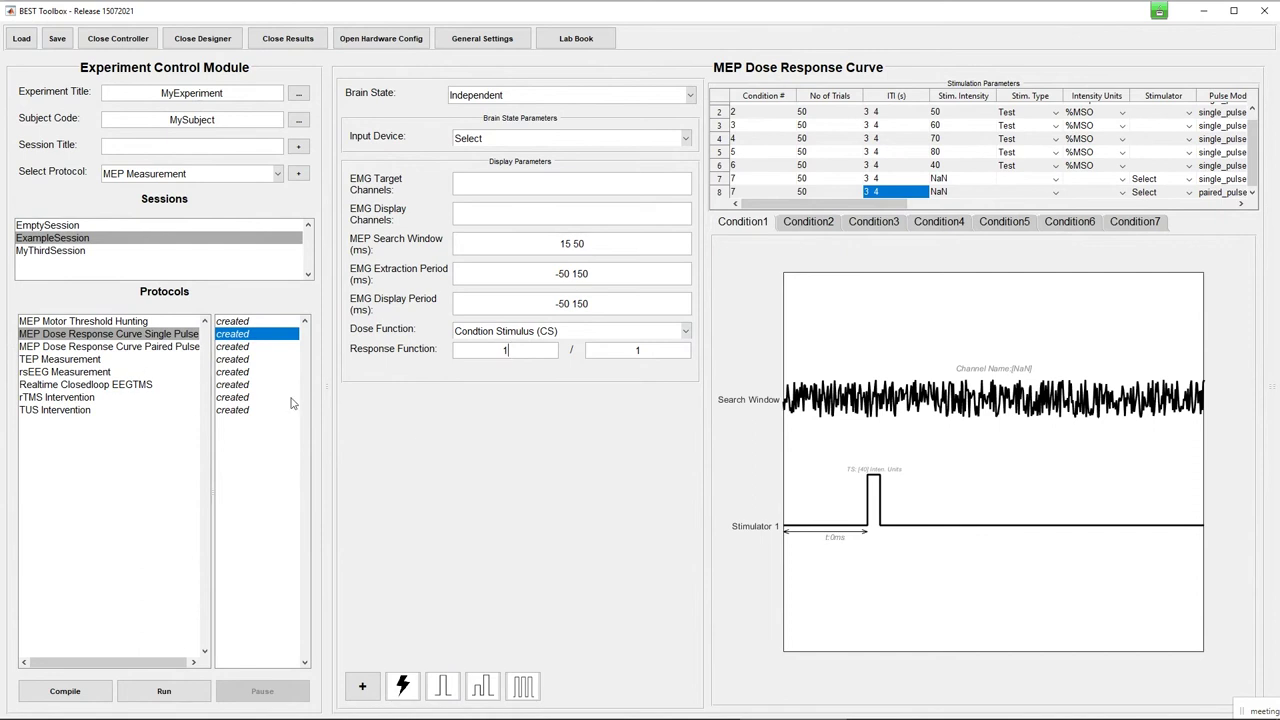
Step: Examine the parameters of the MEP Dose Response Curve Paired Pulse, TEP Measurement, rsEEG Measurement and Realtime Closedloop EEGTMS protocols
{"action": "left_click", "coordinate": [106, 347]}
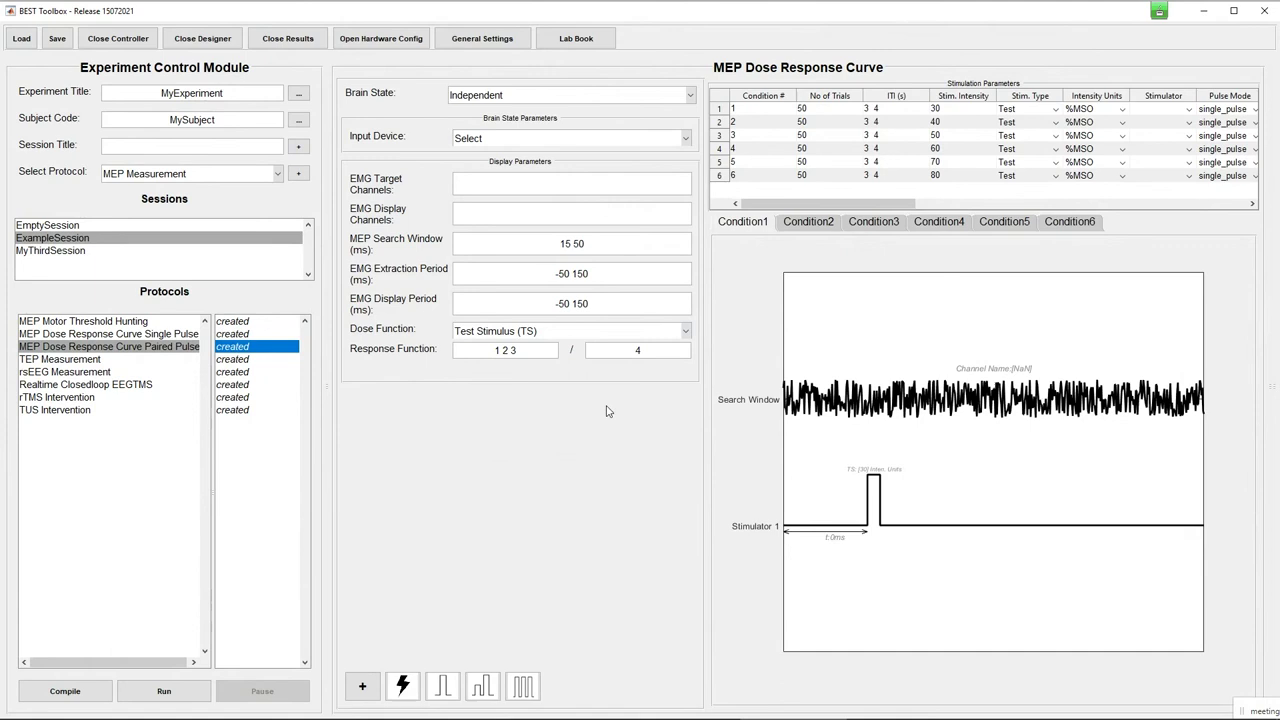
{"action": "left_click", "coordinate": [87, 360]}
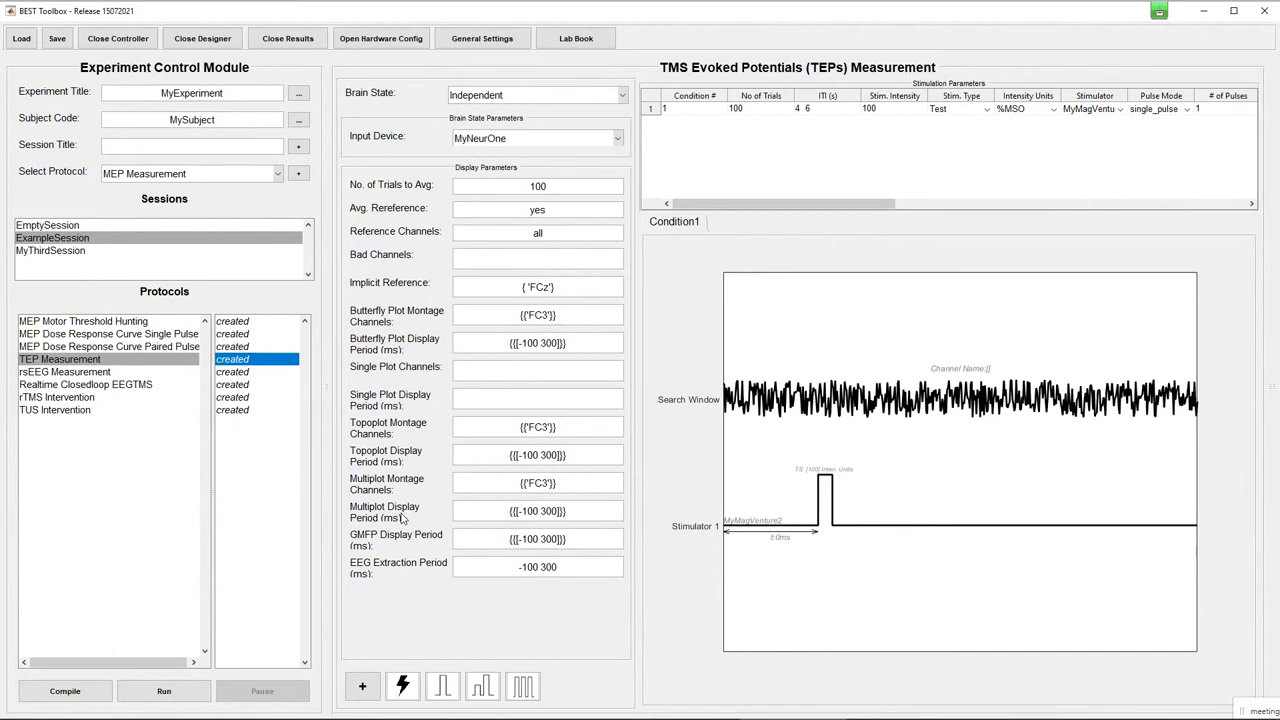
{"action": "left_click", "coordinate": [45, 374]}
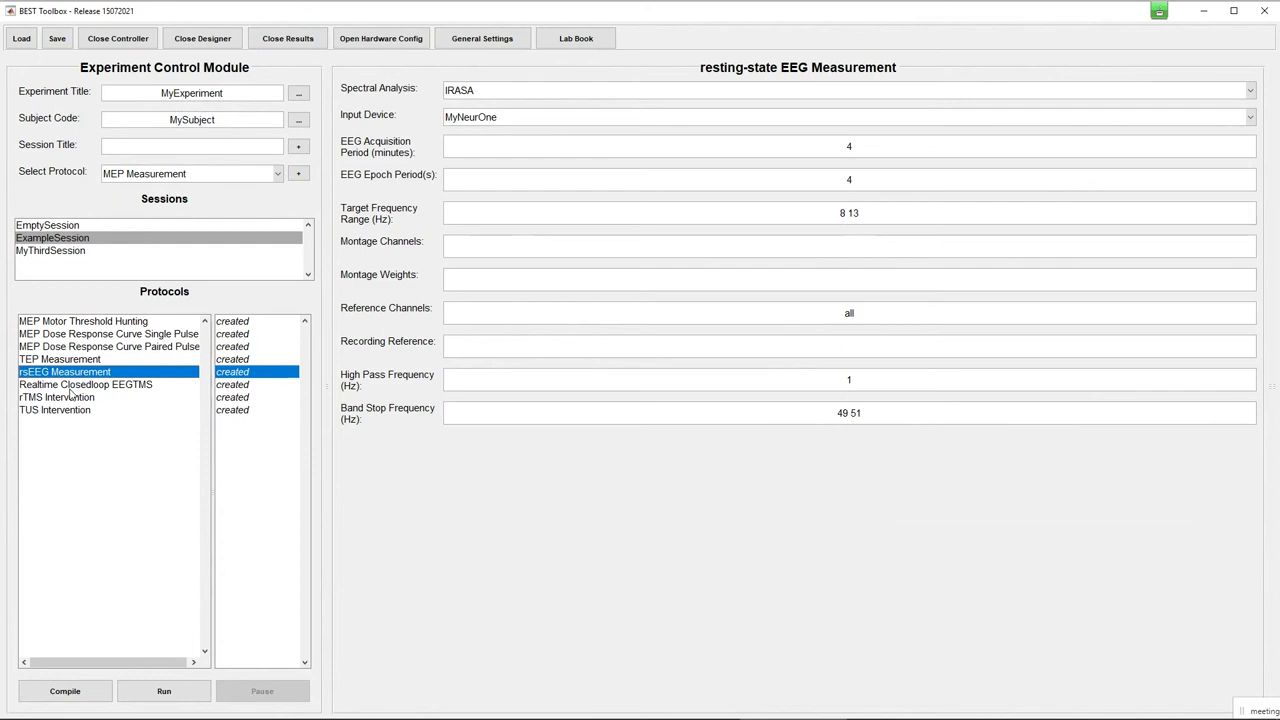
{"action": "left_click", "coordinate": [70, 388]}
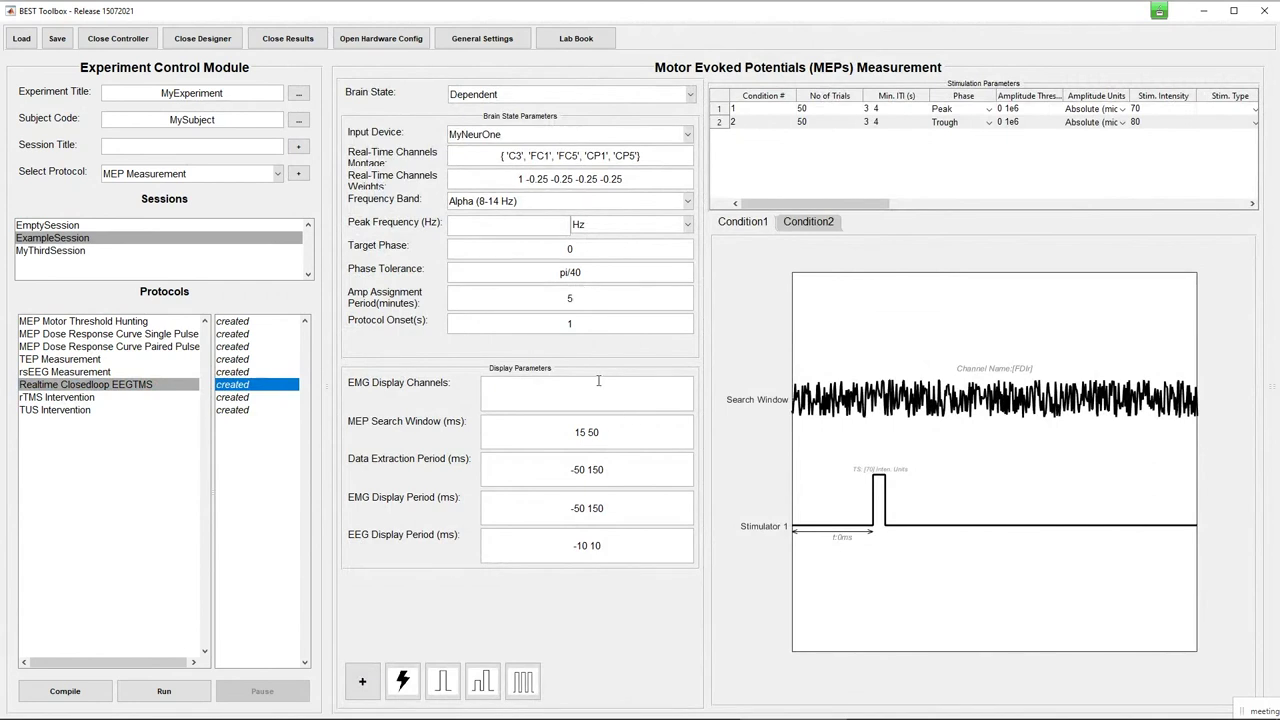
Step: Check the frequency bands and target phases offered for the Realtime Closedloop EEGTMS protocol
{"action": "left_click", "coordinate": [513, 202]}
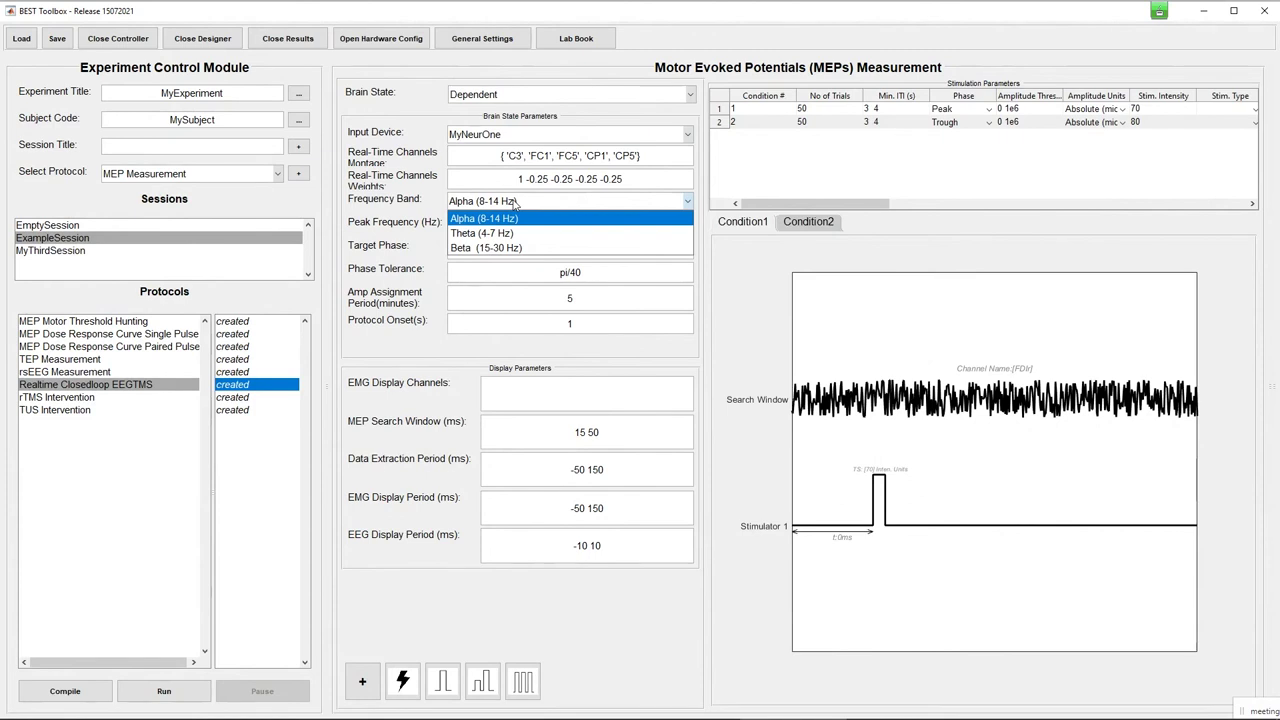
{"action": "left_click", "coordinate": [513, 202]}
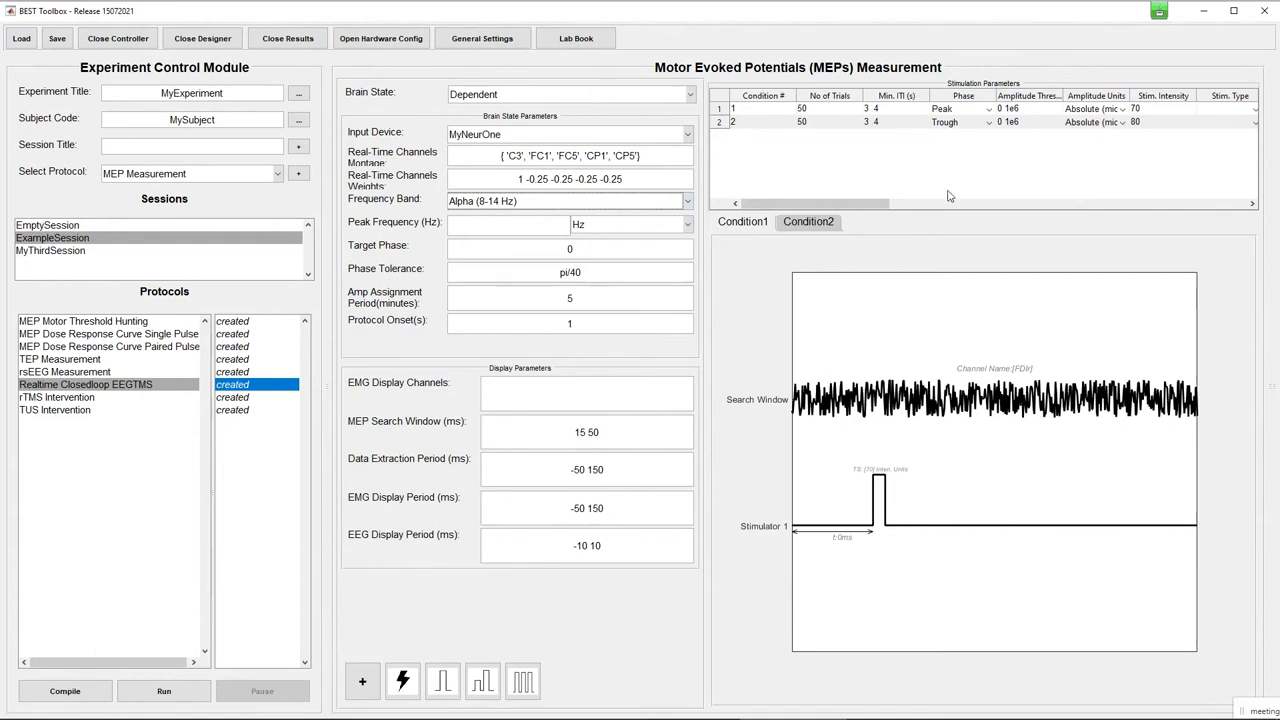
{"action": "left_click", "coordinate": [968, 110]}
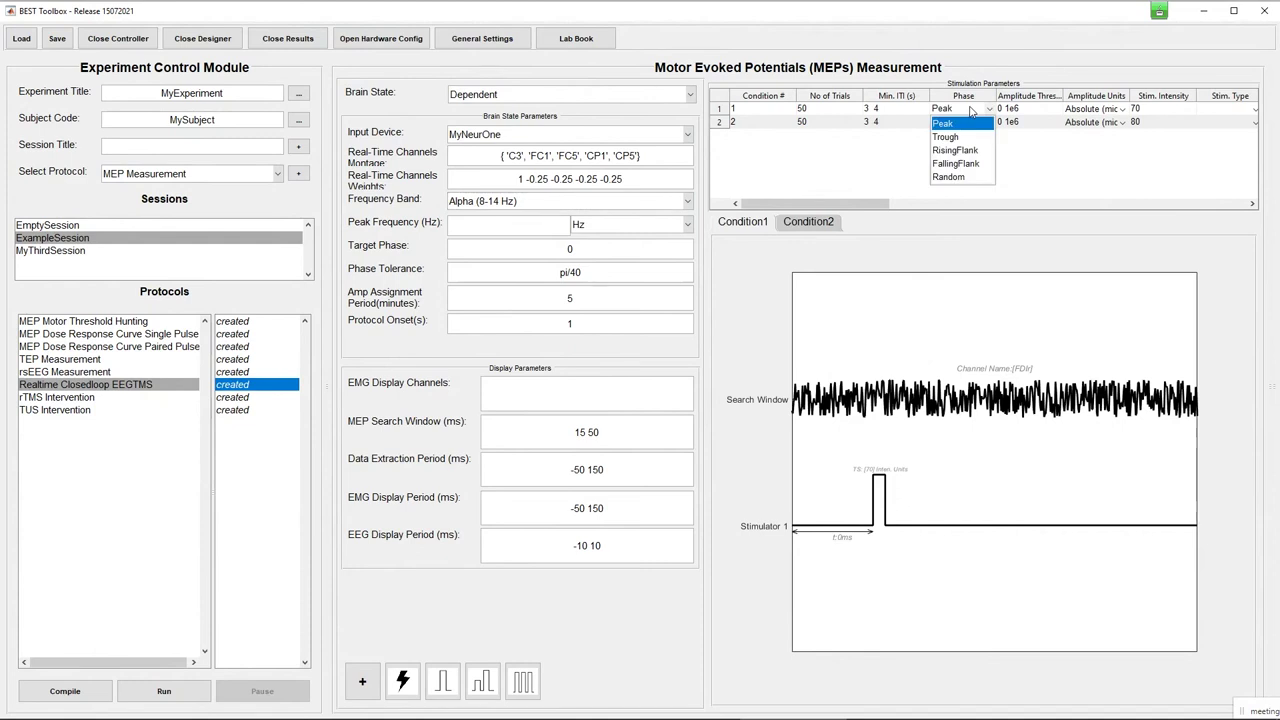
{"action": "left_click", "coordinate": [988, 109]}
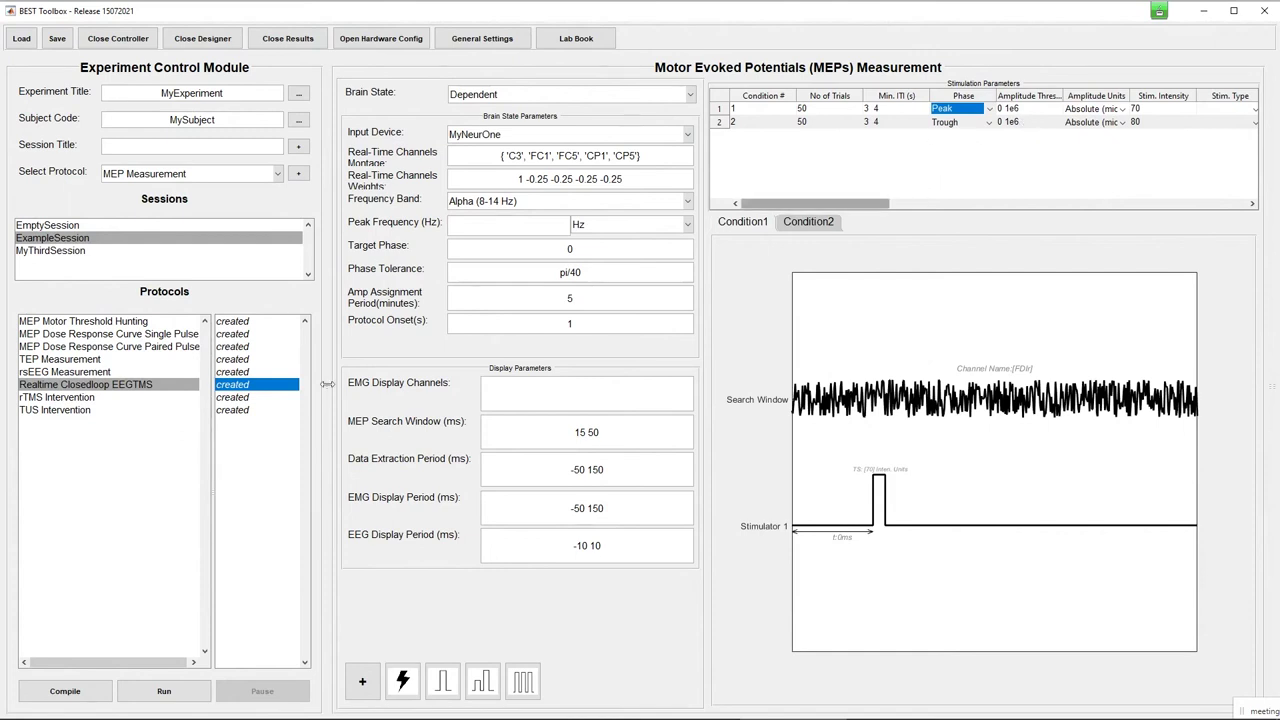
Step: Review the parameters of the rTMS Intervention, TUS Intervention and MEP Motor Threshold Hunting protocols
{"action": "left_click", "coordinate": [40, 397]}
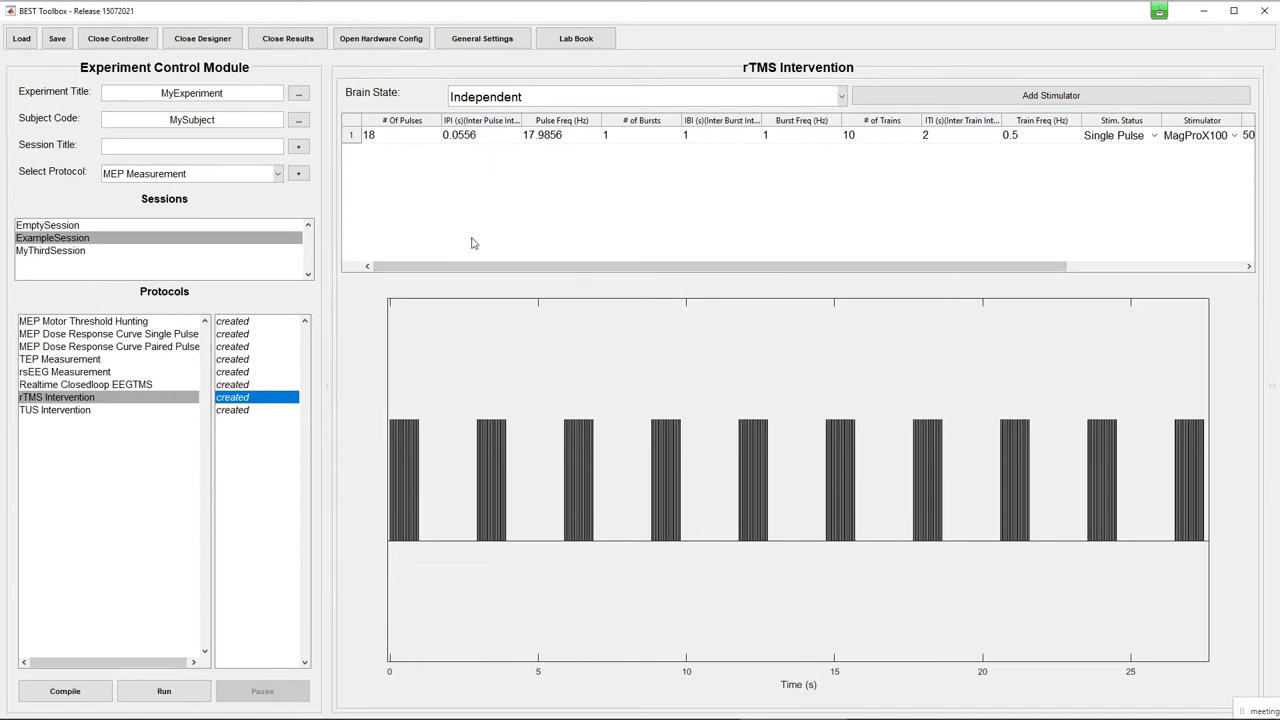
{"action": "left_click", "coordinate": [82, 414]}
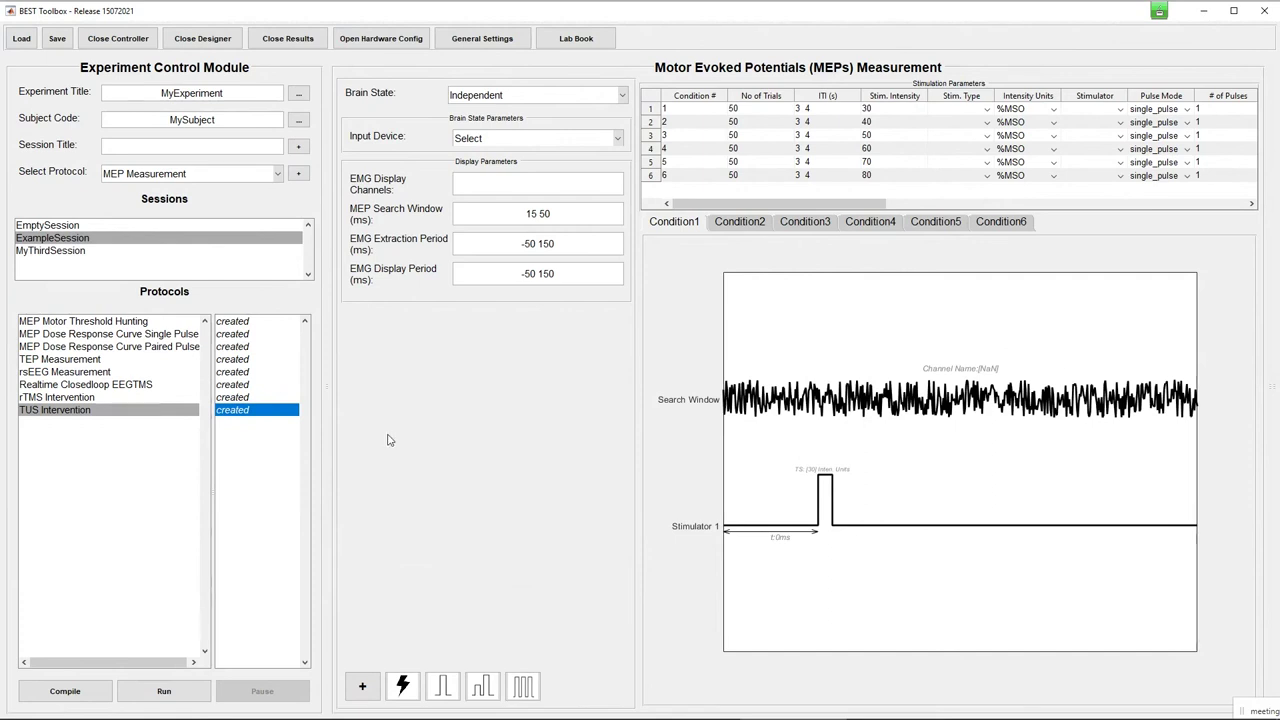
{"action": "left_click", "coordinate": [118, 322]}
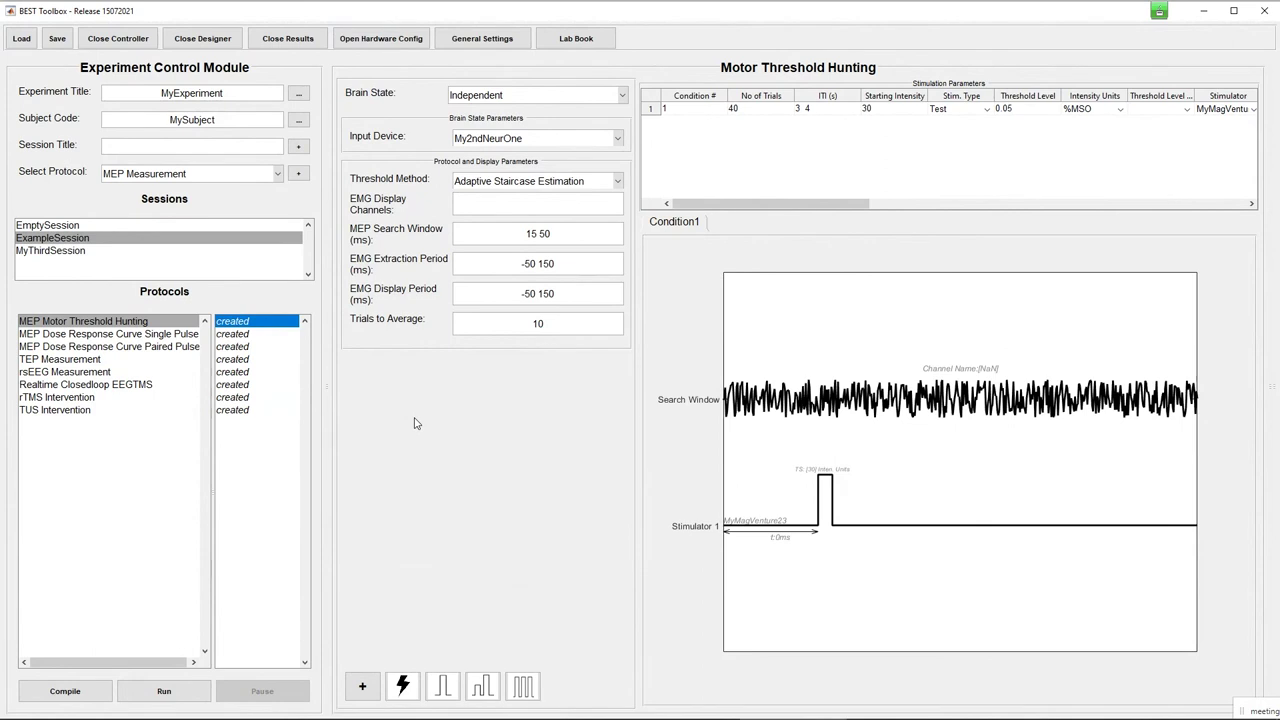
Step: Save the experiment, review the database directory in the toolbox's global settings, and return to the MEP Motor Threshold Hunting protocol
{"action": "left_click", "coordinate": [58, 40]}
{"action": "left_click", "coordinate": [480, 38]}
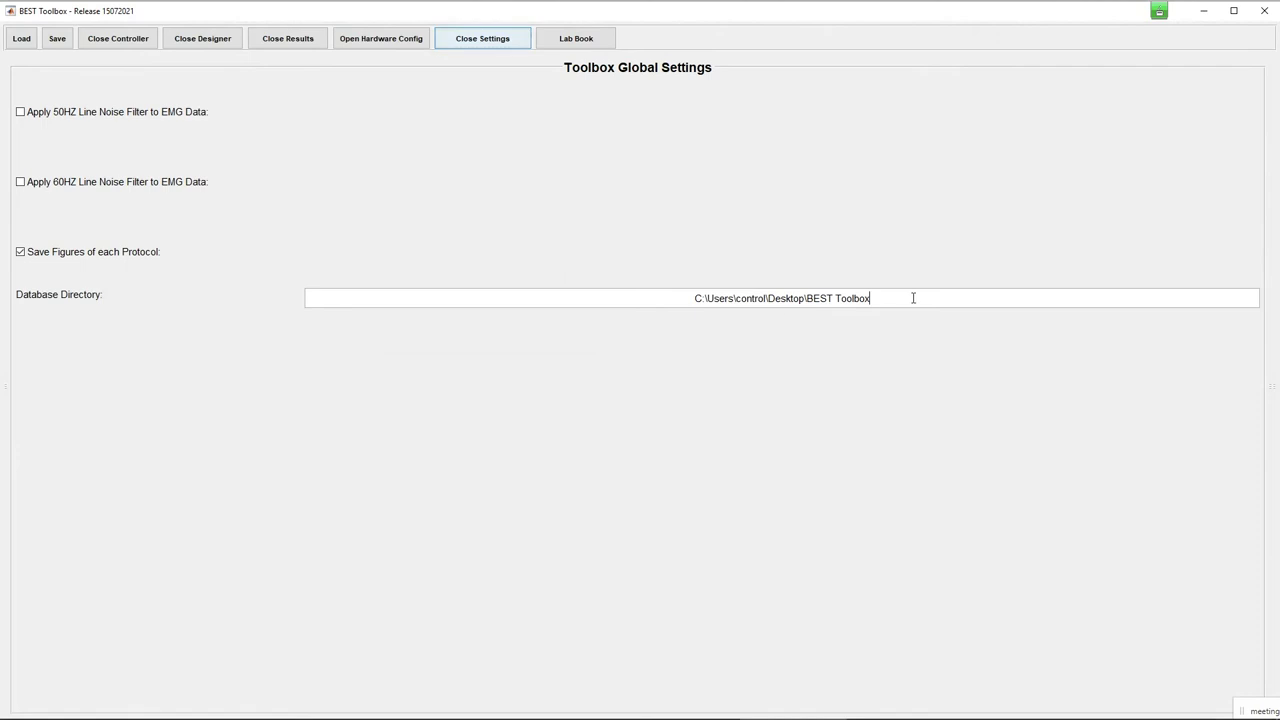
{"action": "left_click_drag", "start_coordinate": [914, 297], "coordinate": [680, 291]}
{"action": "left_click", "coordinate": [733, 399]}
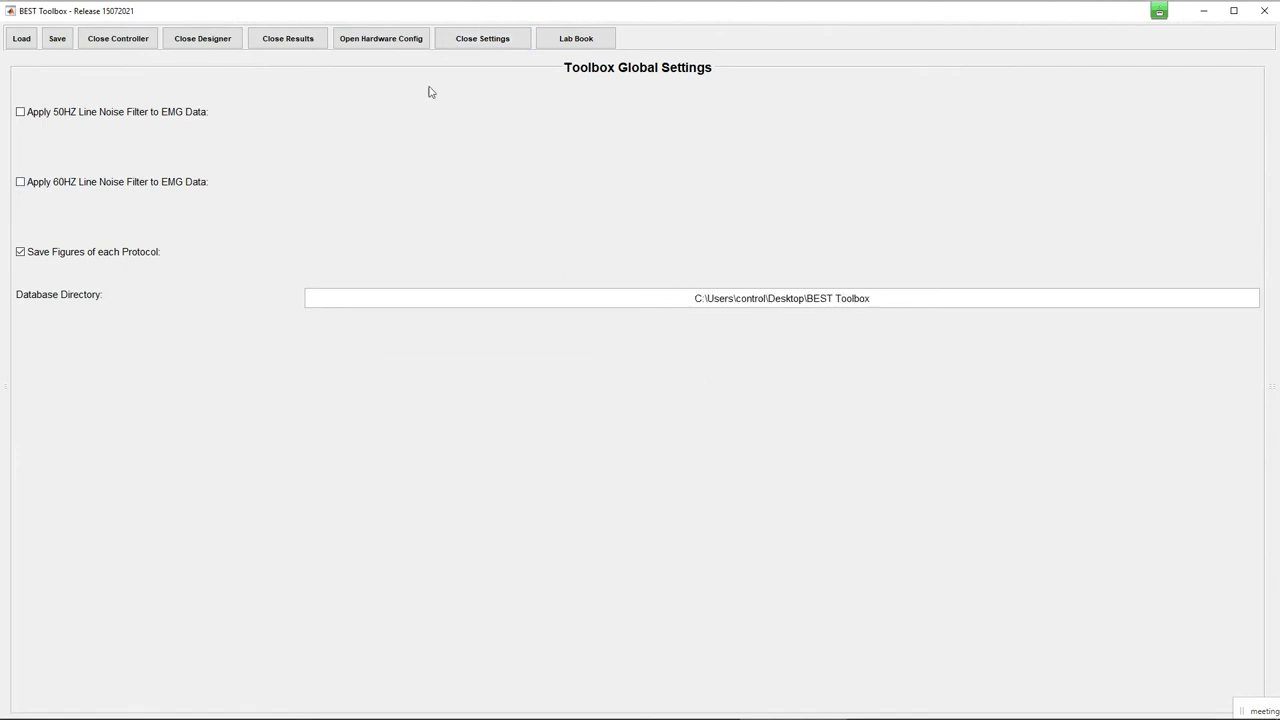
{"action": "left_click", "coordinate": [452, 40]}
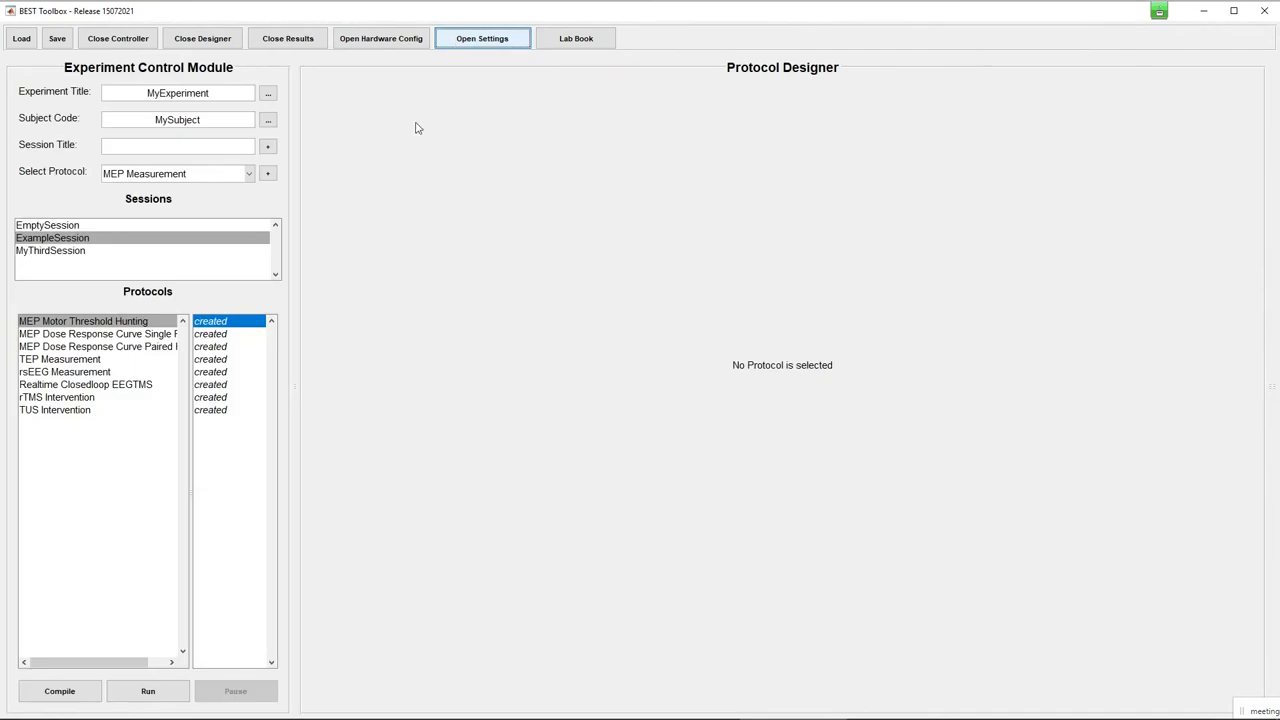
{"action": "left_click", "coordinate": [90, 324]}
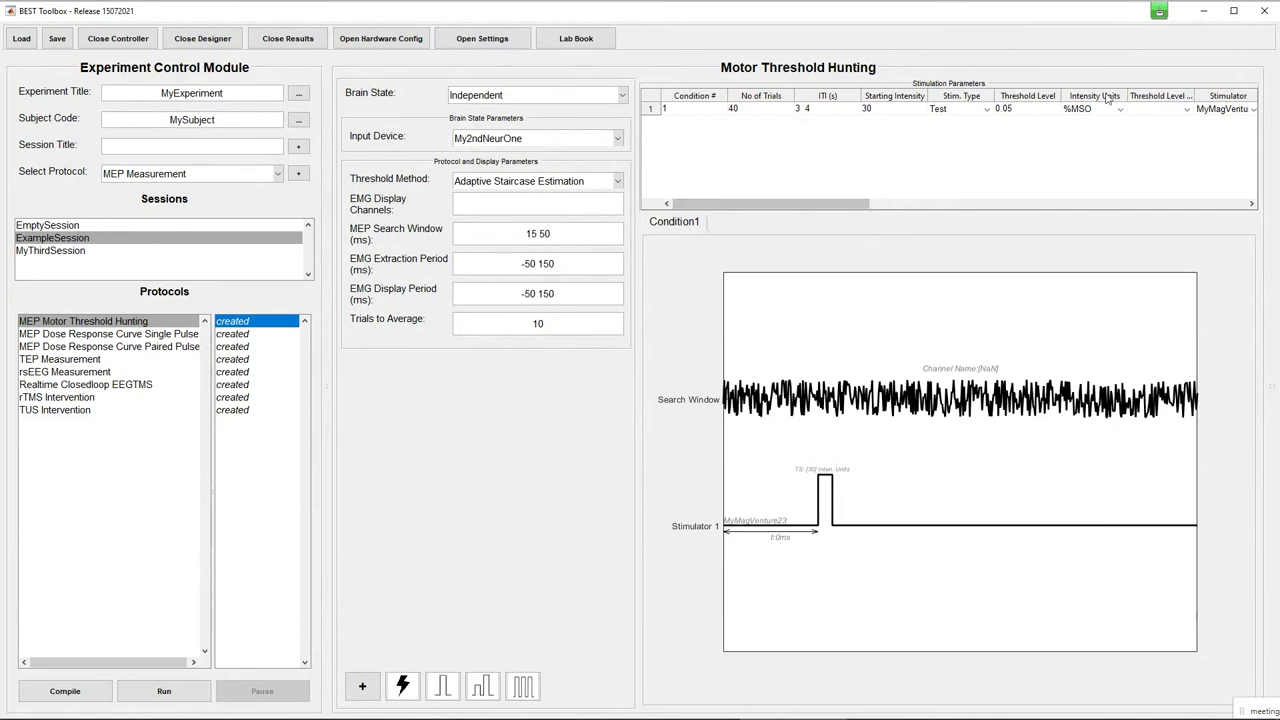
Step: Switch to Chrome to read the wiki's Issues, Bugs and Requests page and the GitHub issue list, and return to the BEST Toolbox
{"action": "left_click", "coordinate": [1203, 11]}
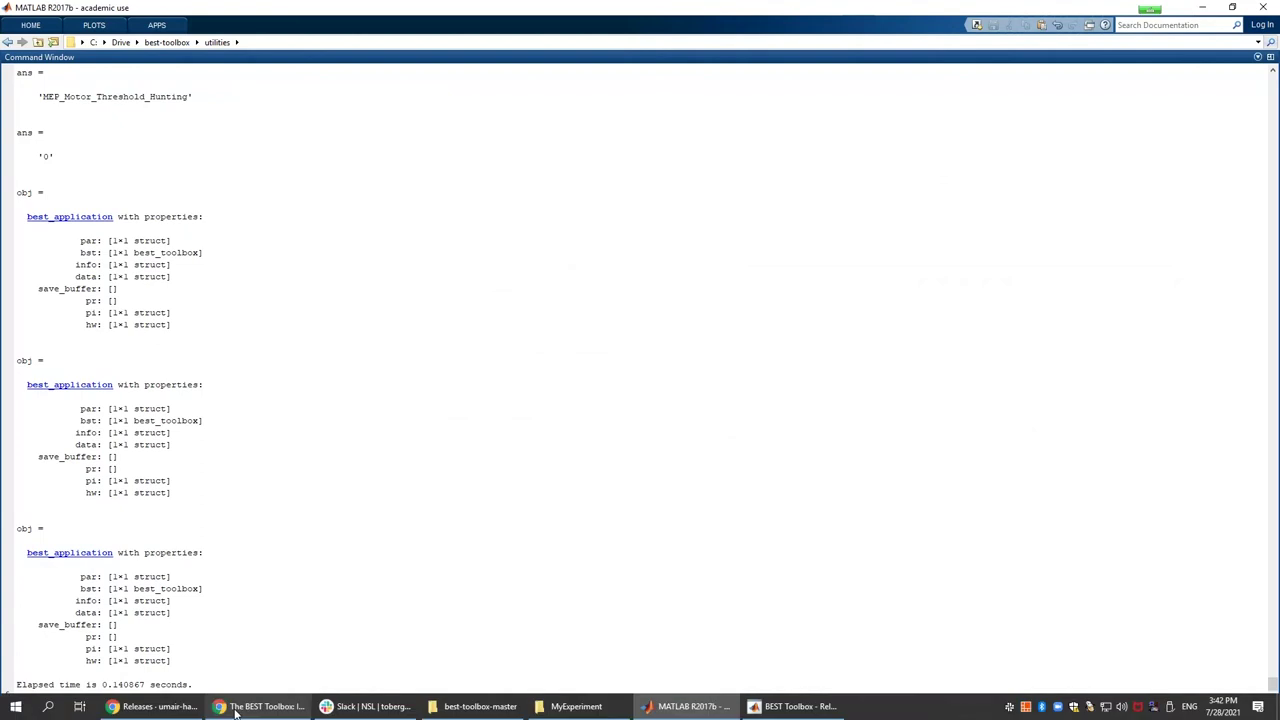
{"action": "left_click", "coordinate": [258, 711]}
{"action": "left_click", "coordinate": [155, 706]}
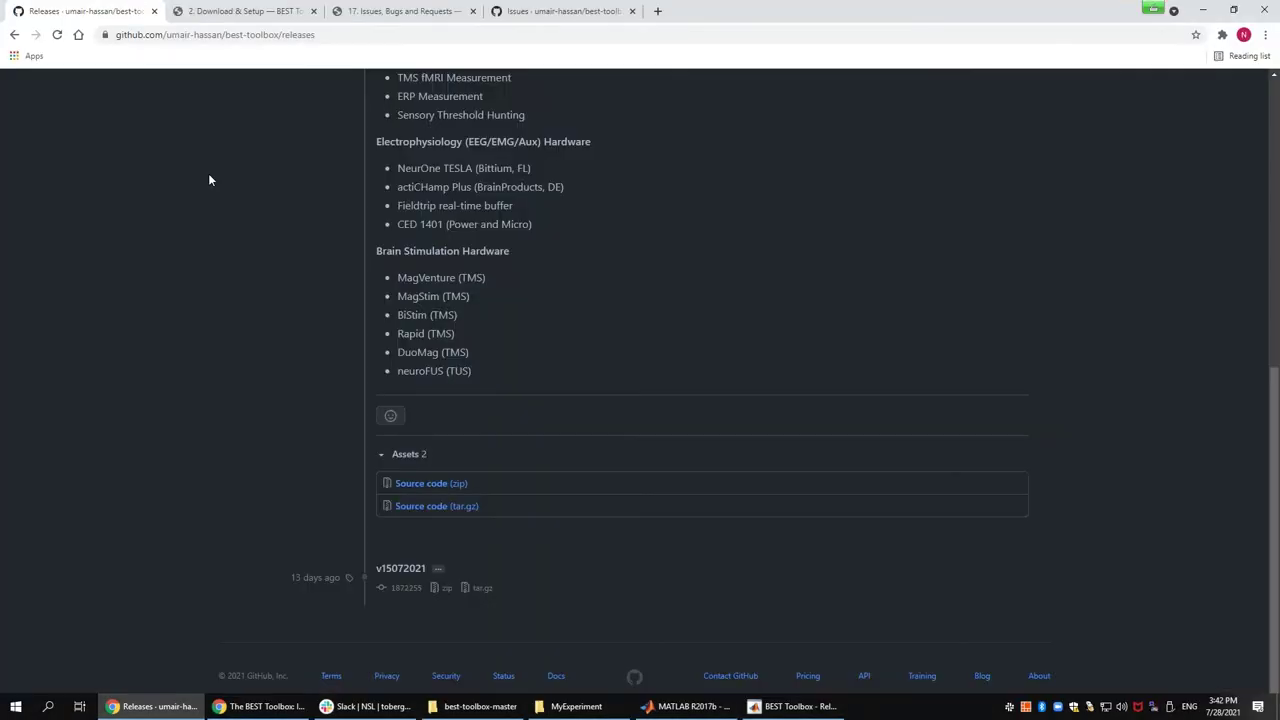
{"action": "left_click", "coordinate": [400, 9]}
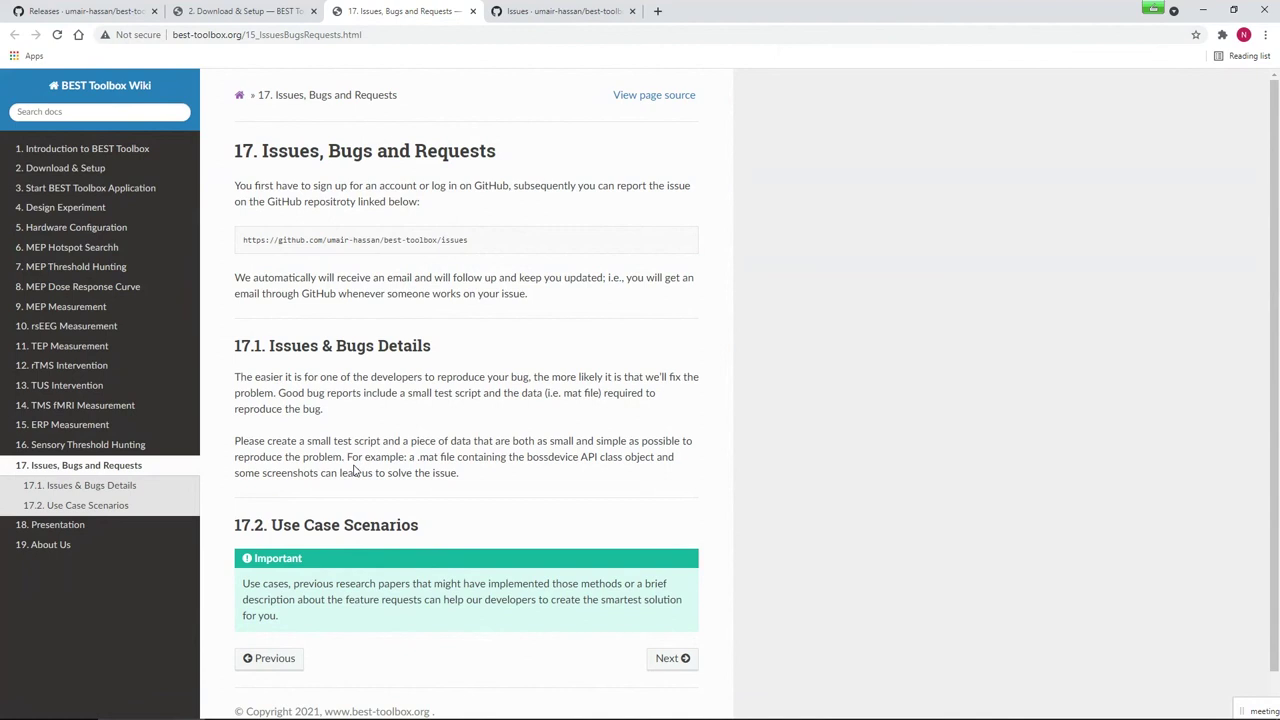
{"action": "left_click", "coordinate": [563, 11]}
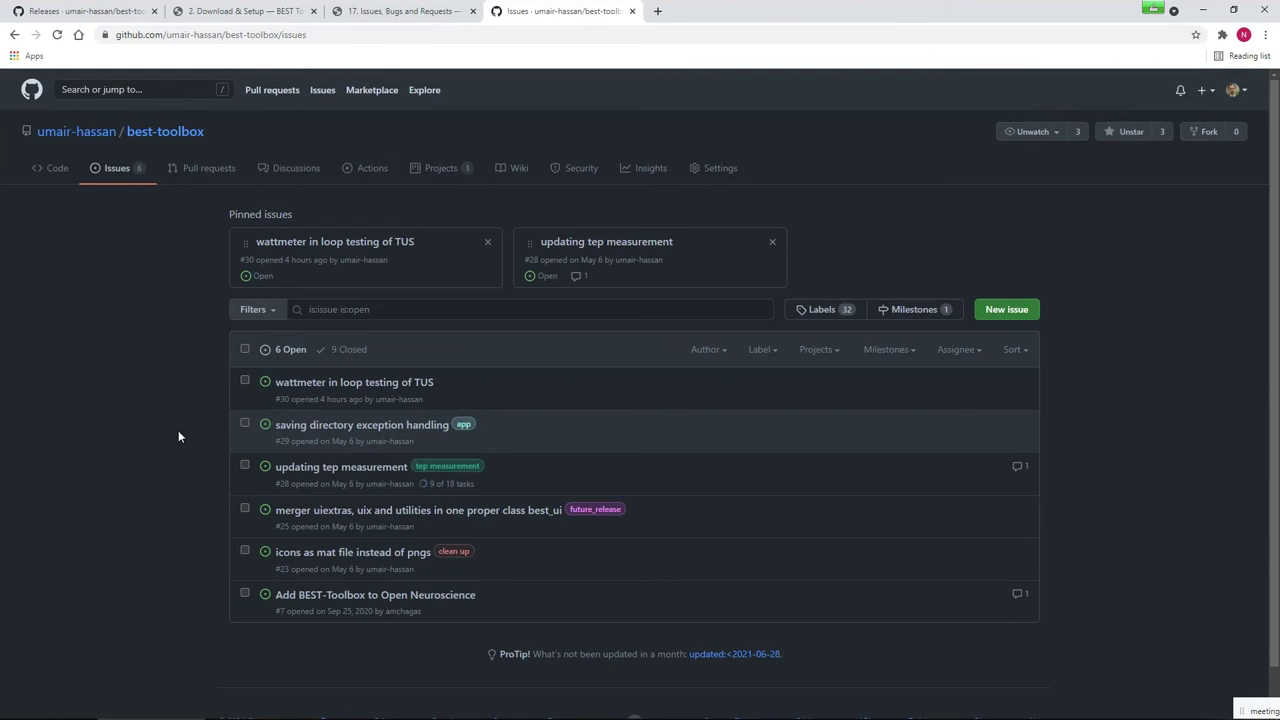
{"action": "left_click", "coordinate": [400, 10]}
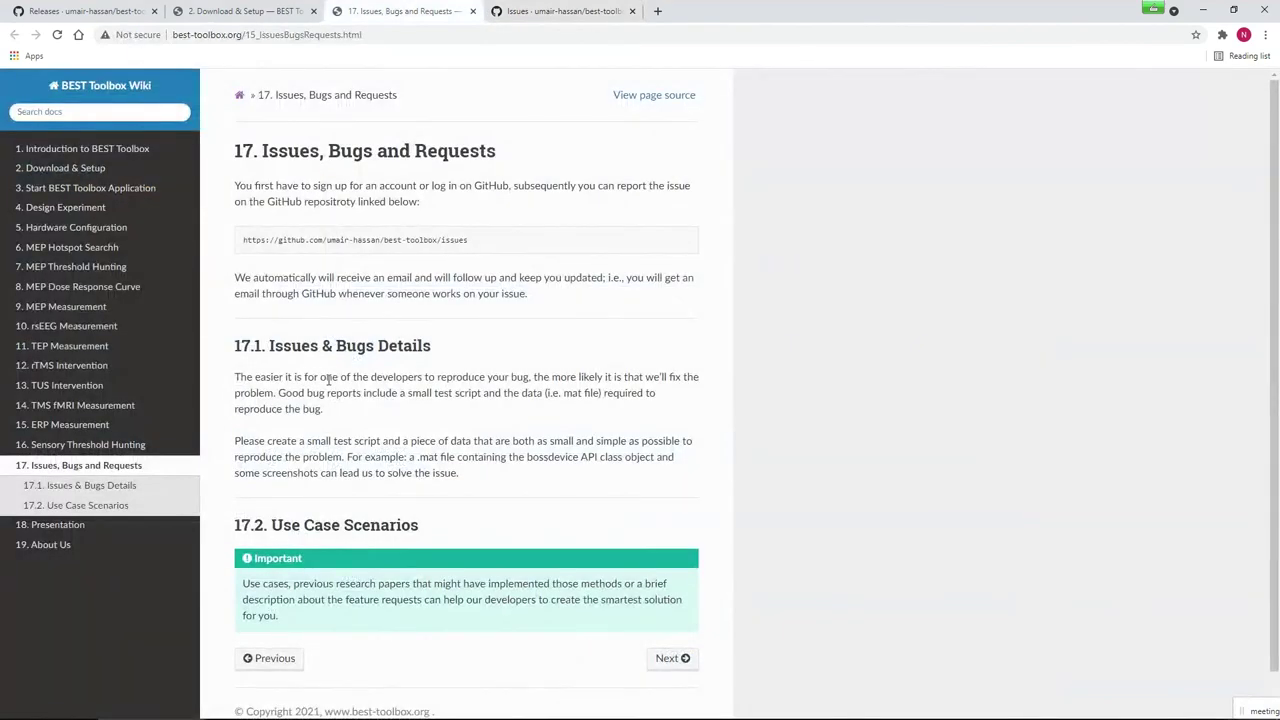
{"action": "mouse_move", "coordinate": [335, 717]}
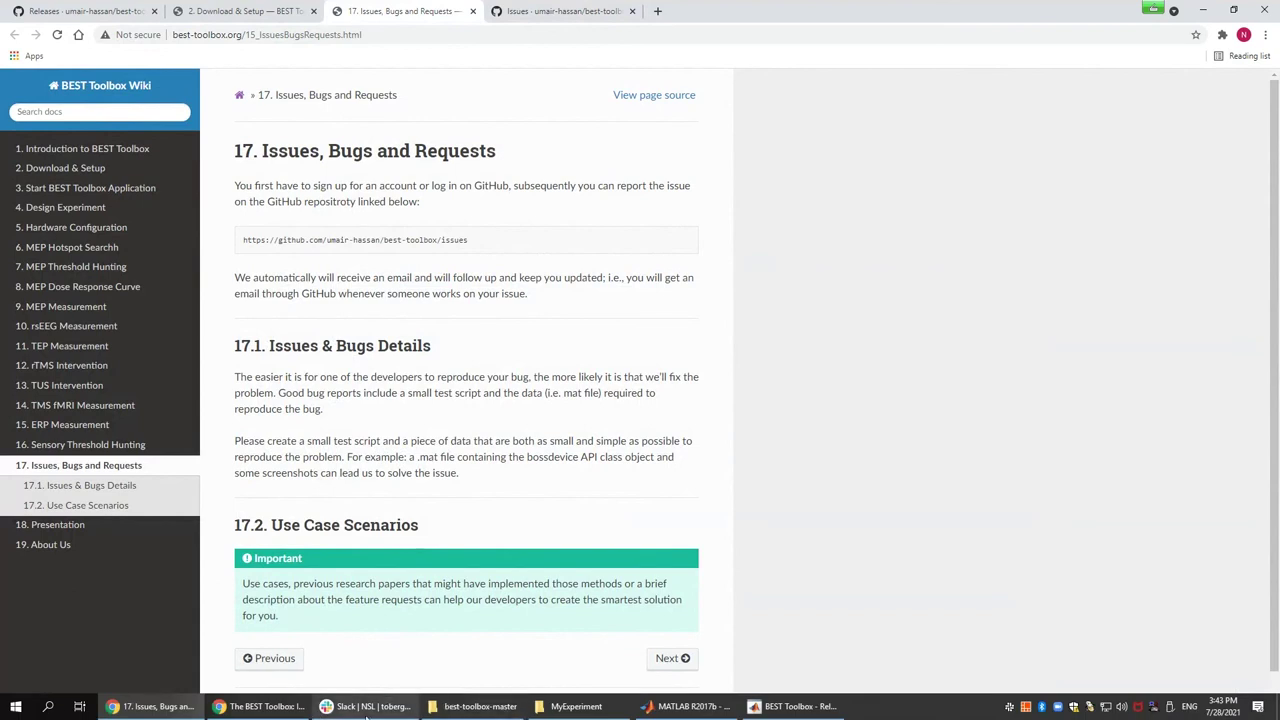
{"action": "left_click", "coordinate": [688, 706]}
{"action": "left_click", "coordinate": [795, 706]}
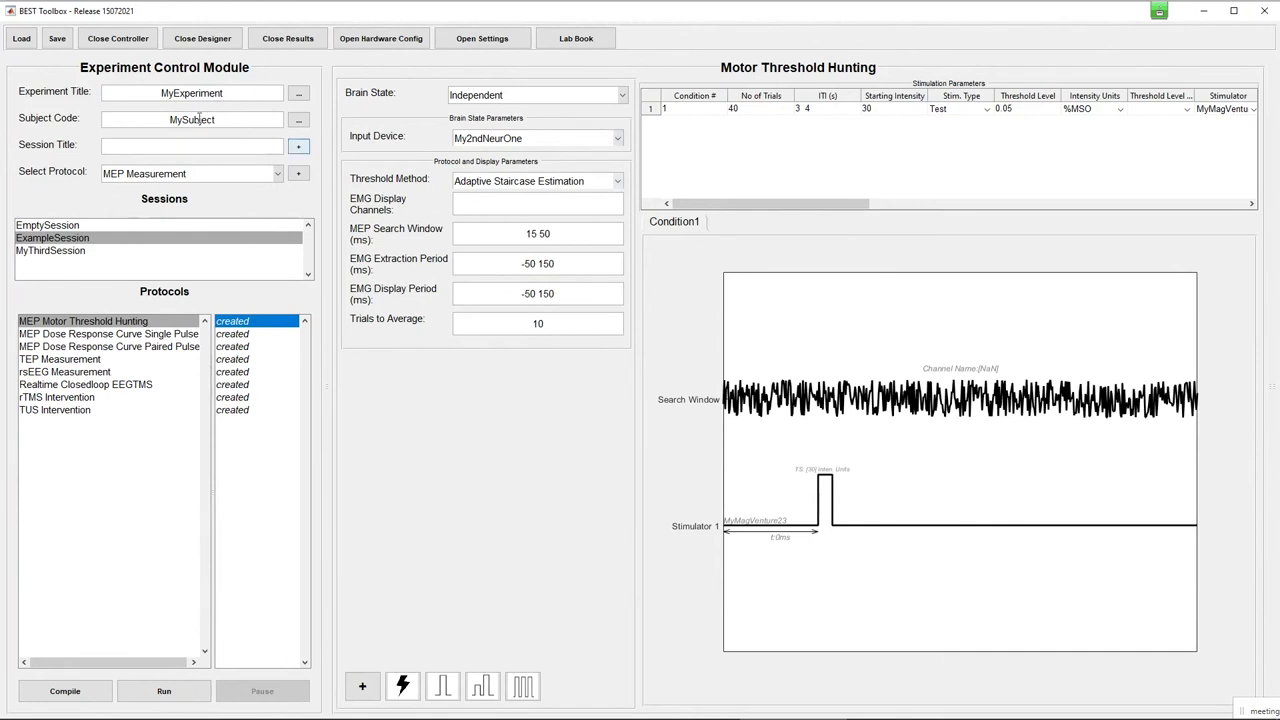
{"action": "left_click", "coordinate": [27, 42]}
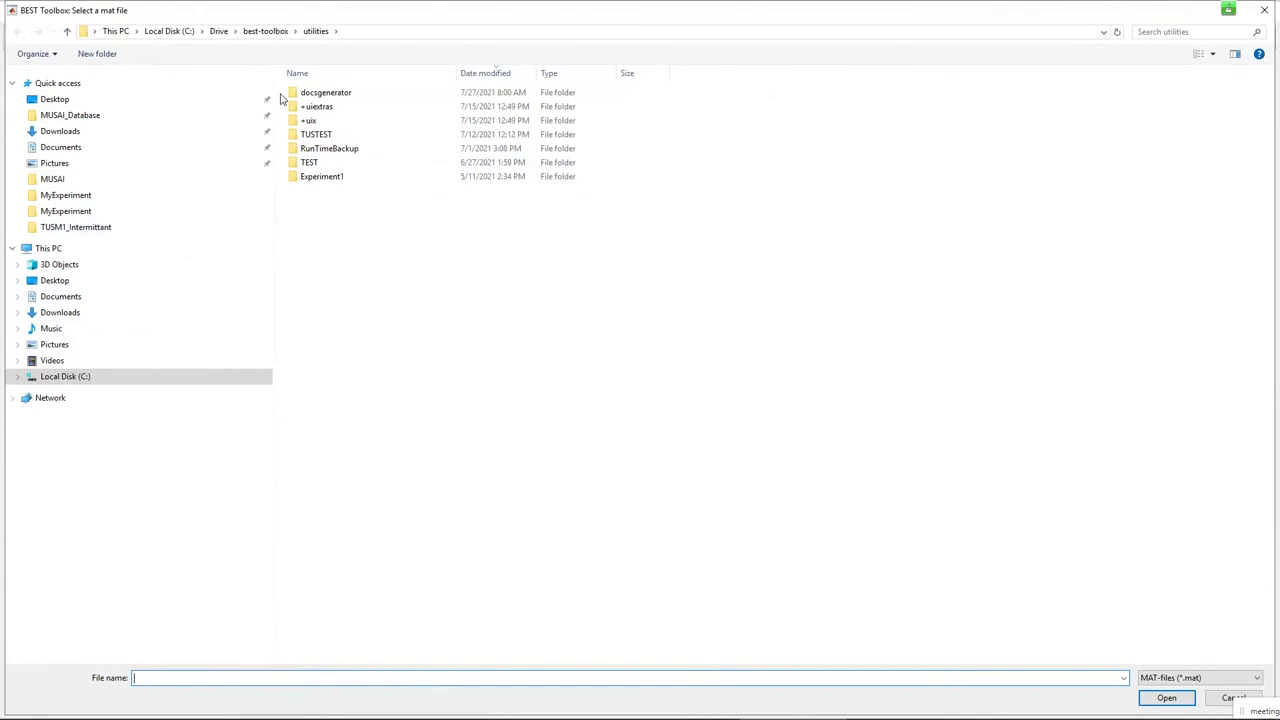
{"action": "left_click", "coordinate": [55, 101]}
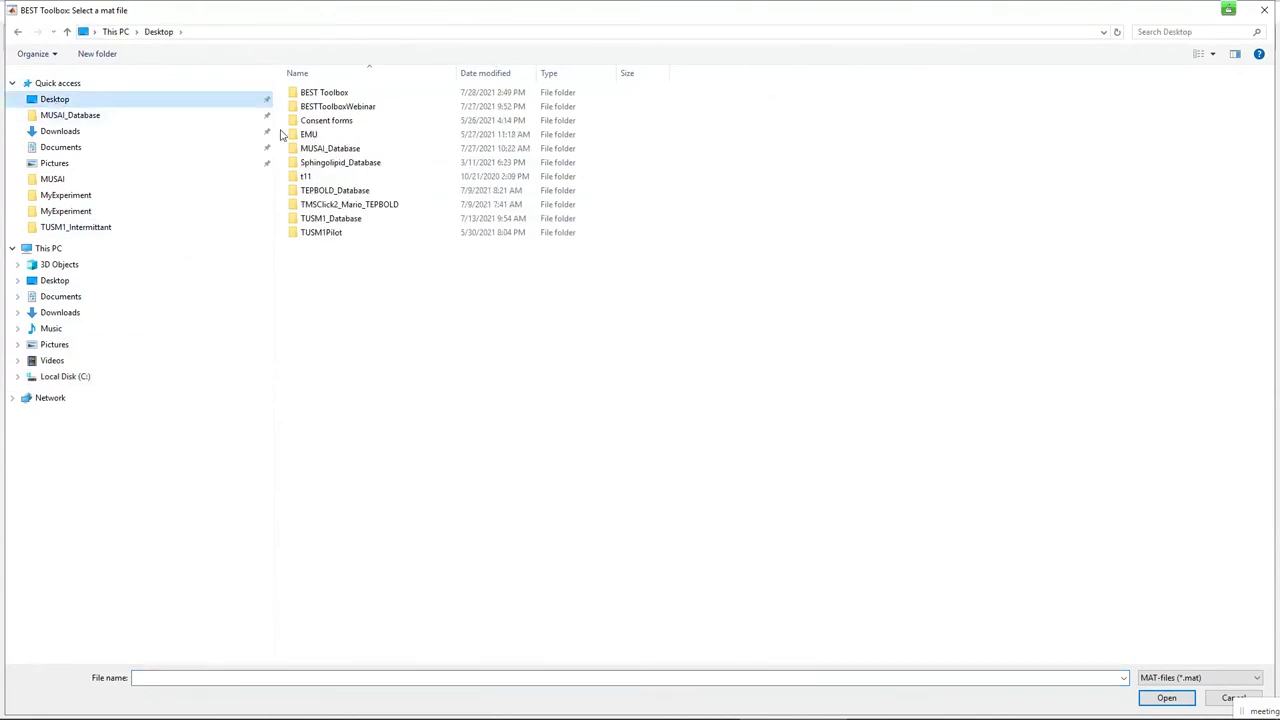
{"action": "left_click", "coordinate": [1234, 698]}
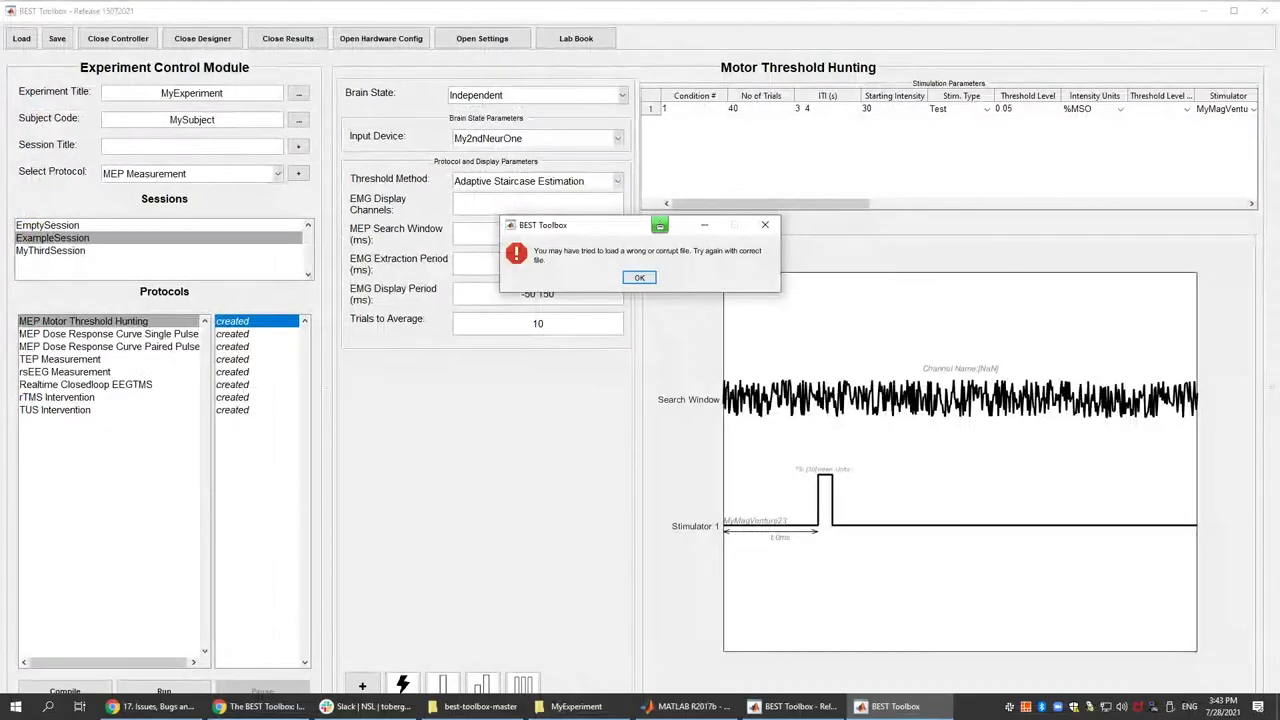
{"action": "left_click", "coordinate": [650, 283]}
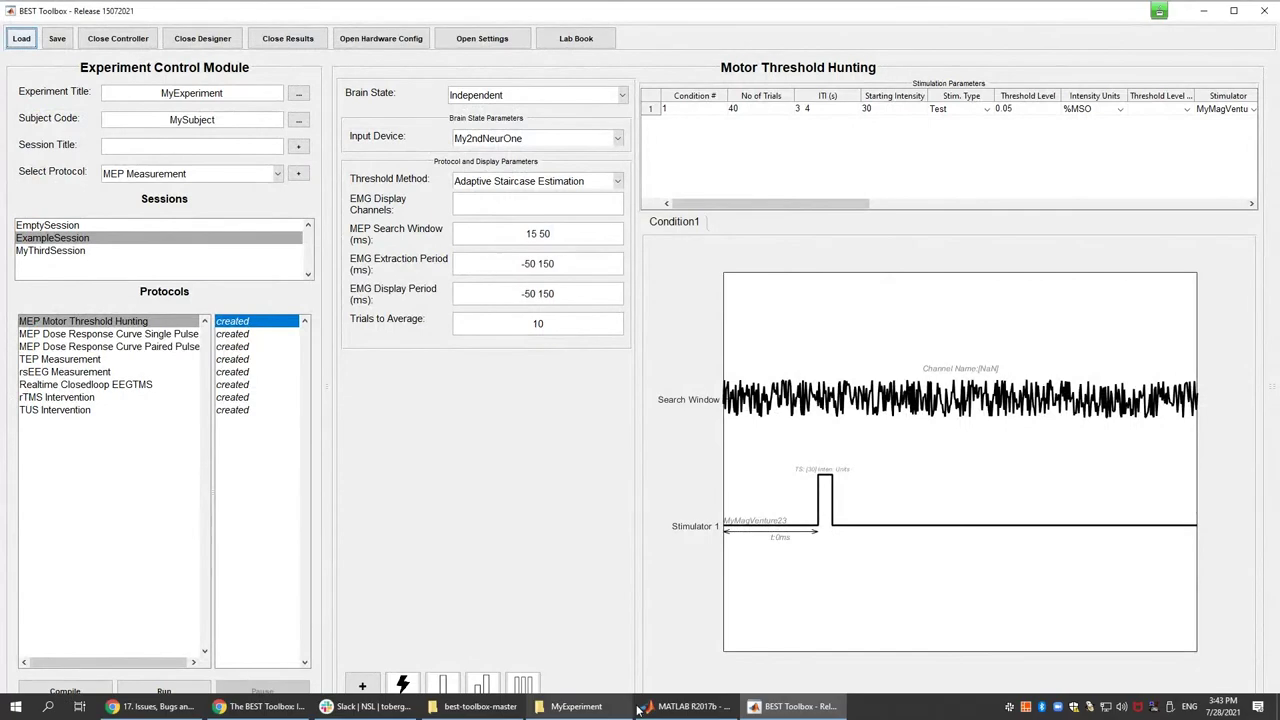
Step: Switch to File Explorer and copy the path of the MyExperiment folder inside MUSAI_Database
{"action": "left_click", "coordinate": [690, 706]}
{"action": "left_click", "coordinate": [590, 708]}
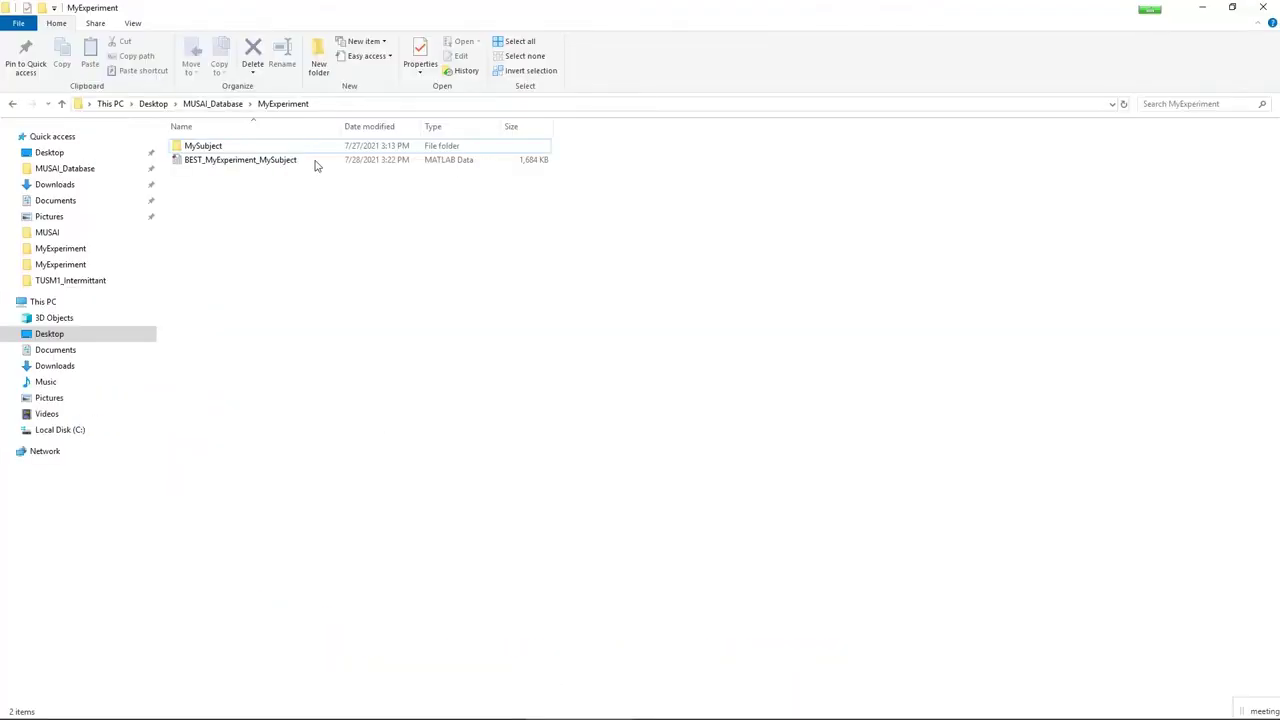
{"action": "left_click", "coordinate": [326, 103]}
{"action": "key", "text": "ctrl+c"}
{"action": "key", "text": "alt+Tab"}
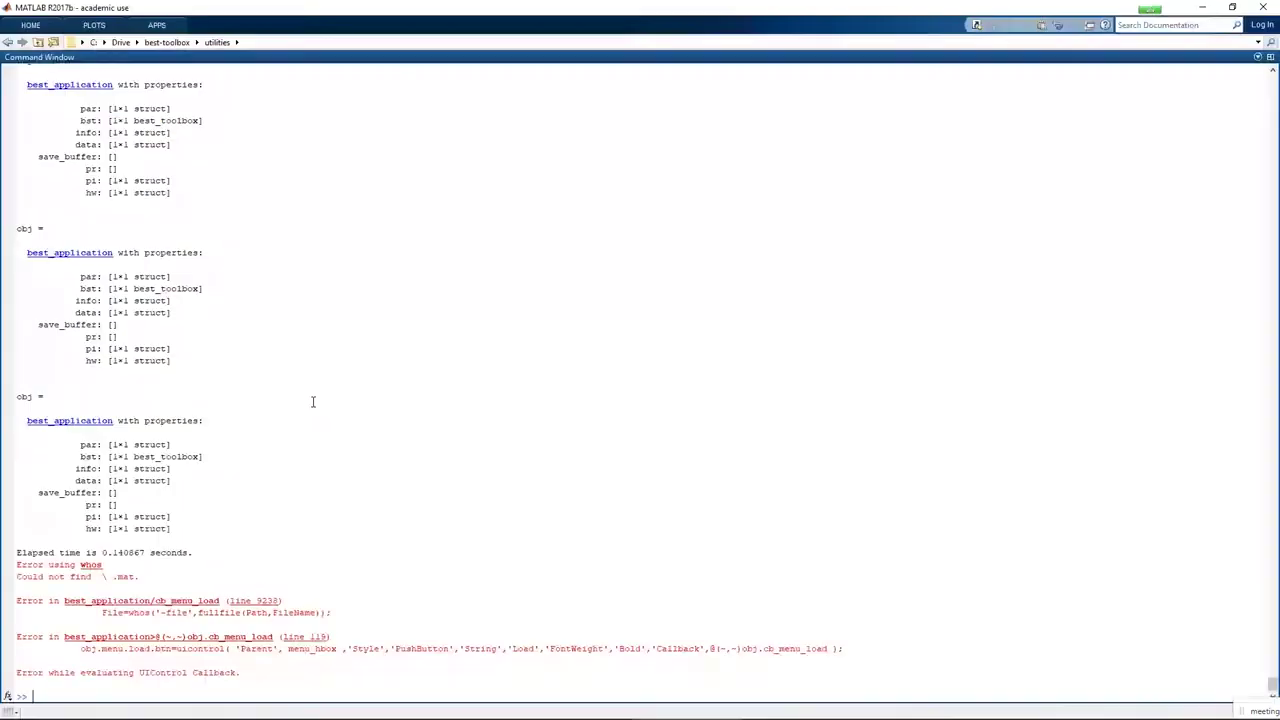
Step: In the BEST Toolbox, load the file BEST_MyExperiment_MySubject from the copied folder path
{"action": "left_click", "coordinate": [790, 706]}
{"action": "left_click", "coordinate": [23, 37]}
{"action": "left_click", "coordinate": [362, 35]}
{"action": "key", "text": "ctrl+v"}
{"action": "key", "text": "Return"}
{"action": "left_click", "coordinate": [384, 108]}
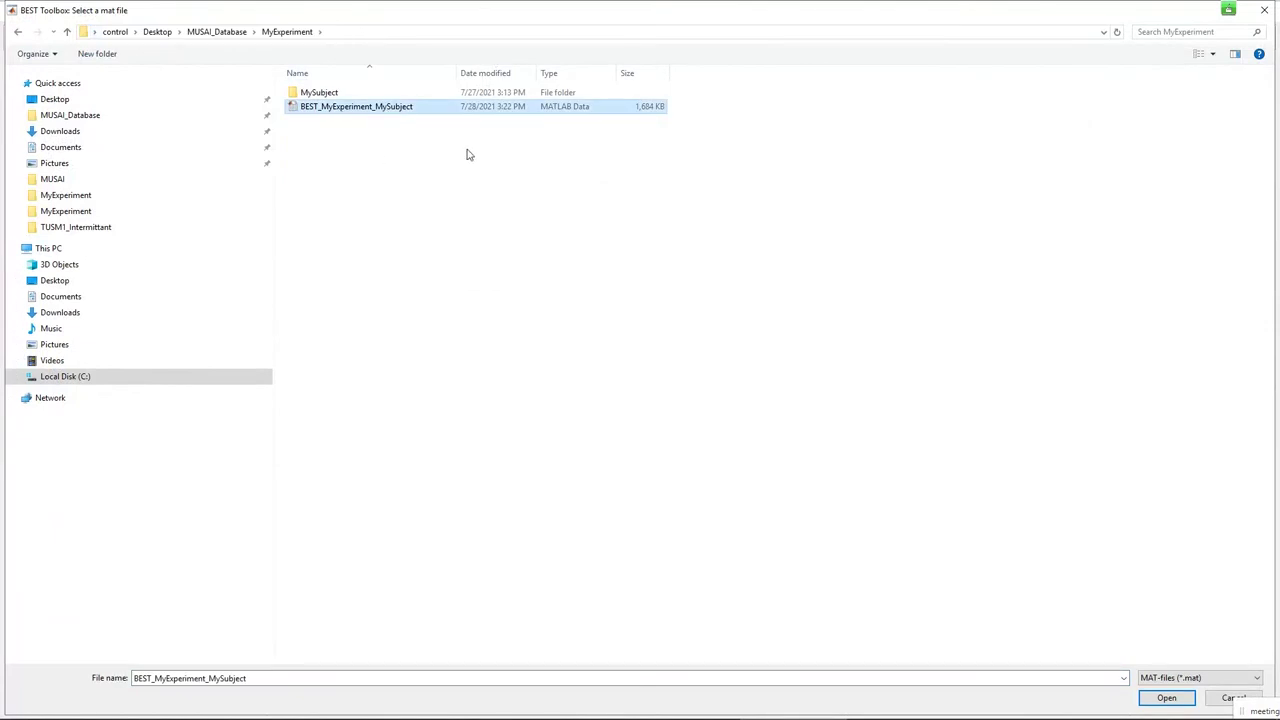
{"action": "left_click", "coordinate": [1166, 697]}
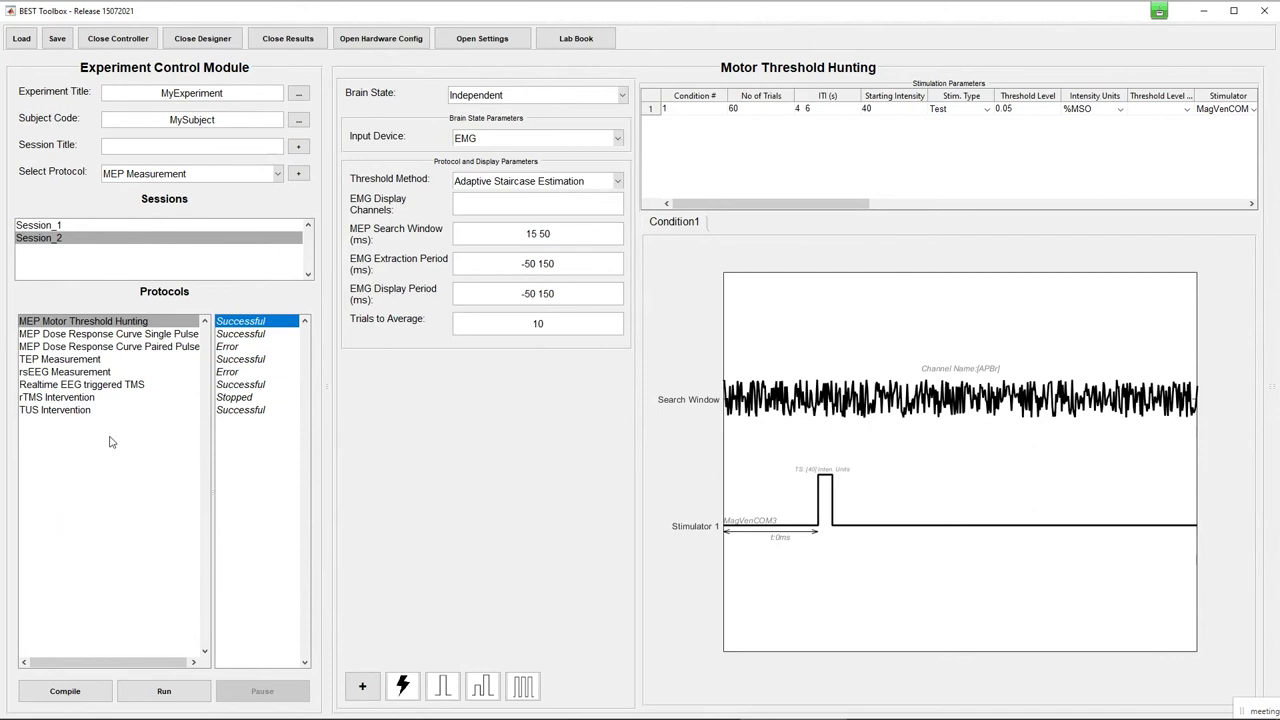
Step: View Session_1, return to Session_2 and run its MEP Motor Threshold Hunting protocol, confirming data streaming and recording
{"action": "left_click", "coordinate": [81, 228]}
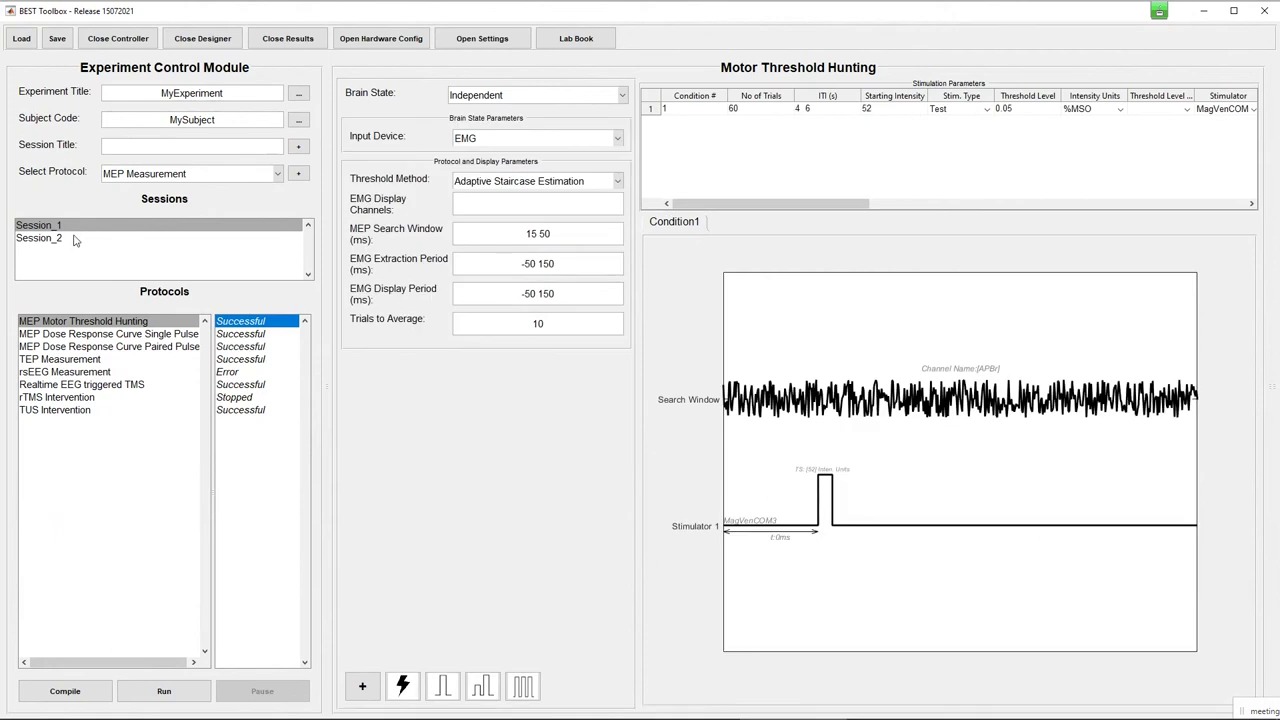
{"action": "left_click", "coordinate": [58, 239]}
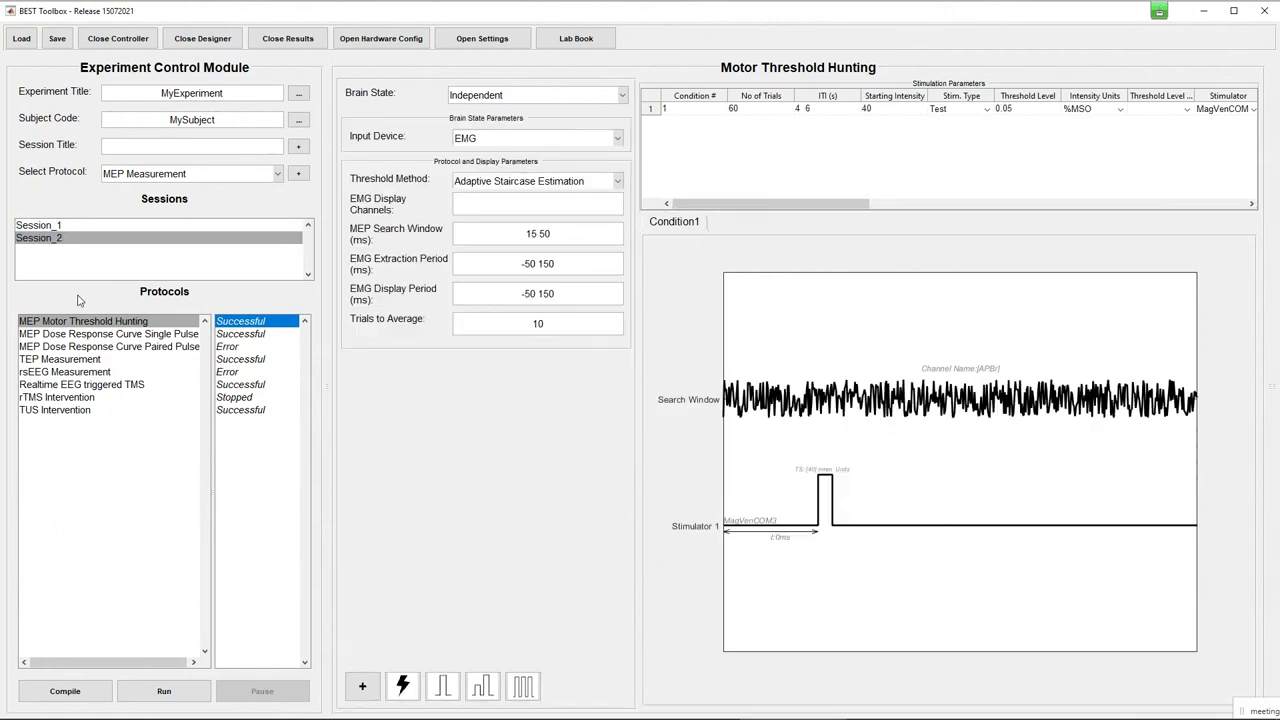
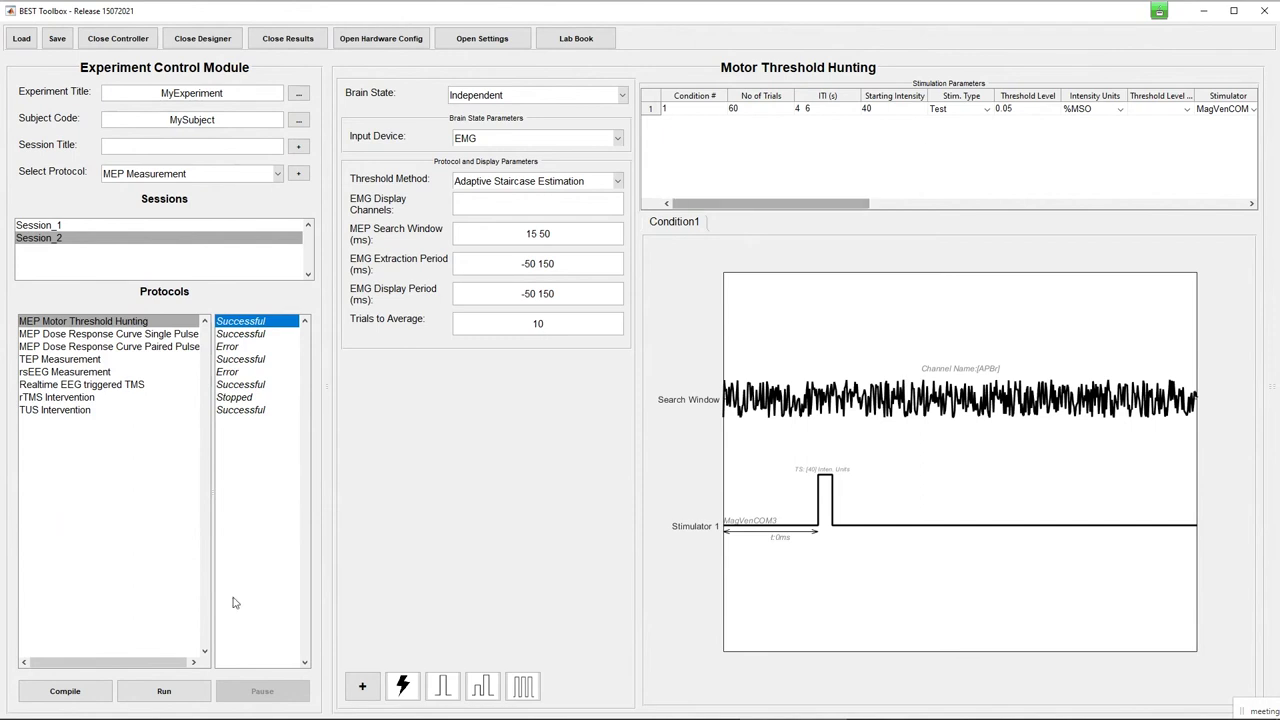
{"action": "left_click", "coordinate": [143, 690]}
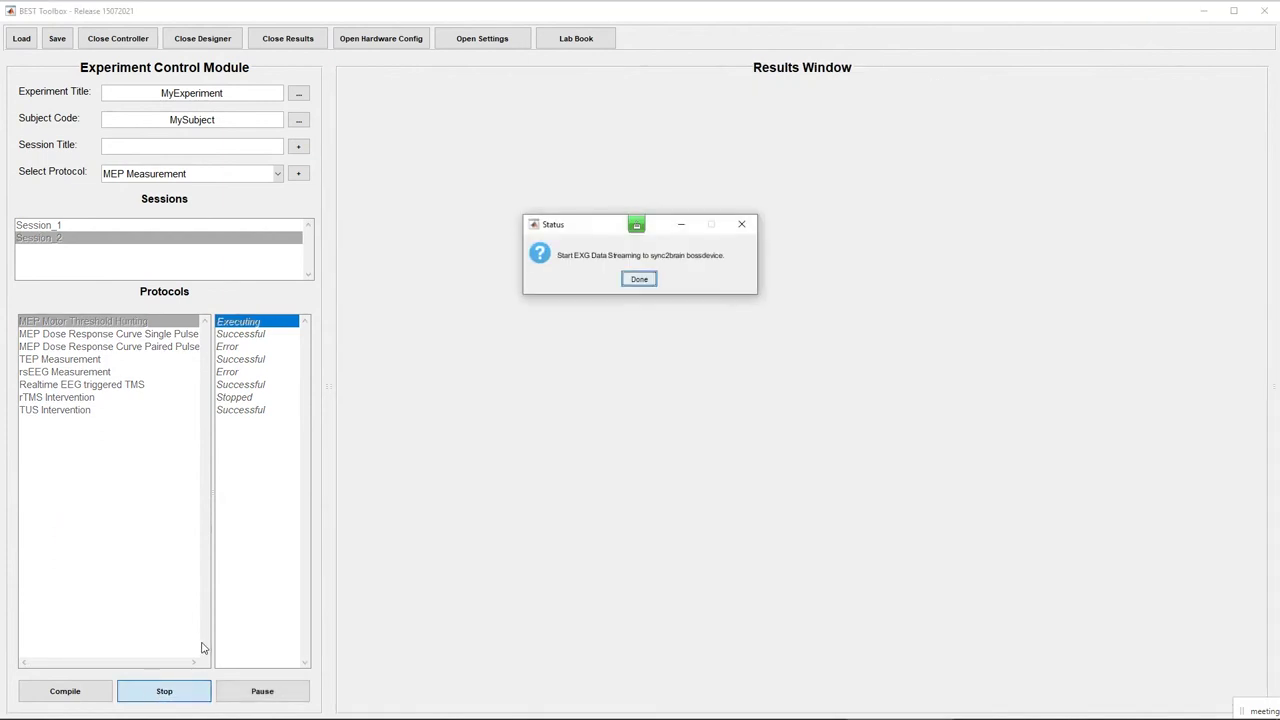
{"action": "left_click", "coordinate": [641, 283]}
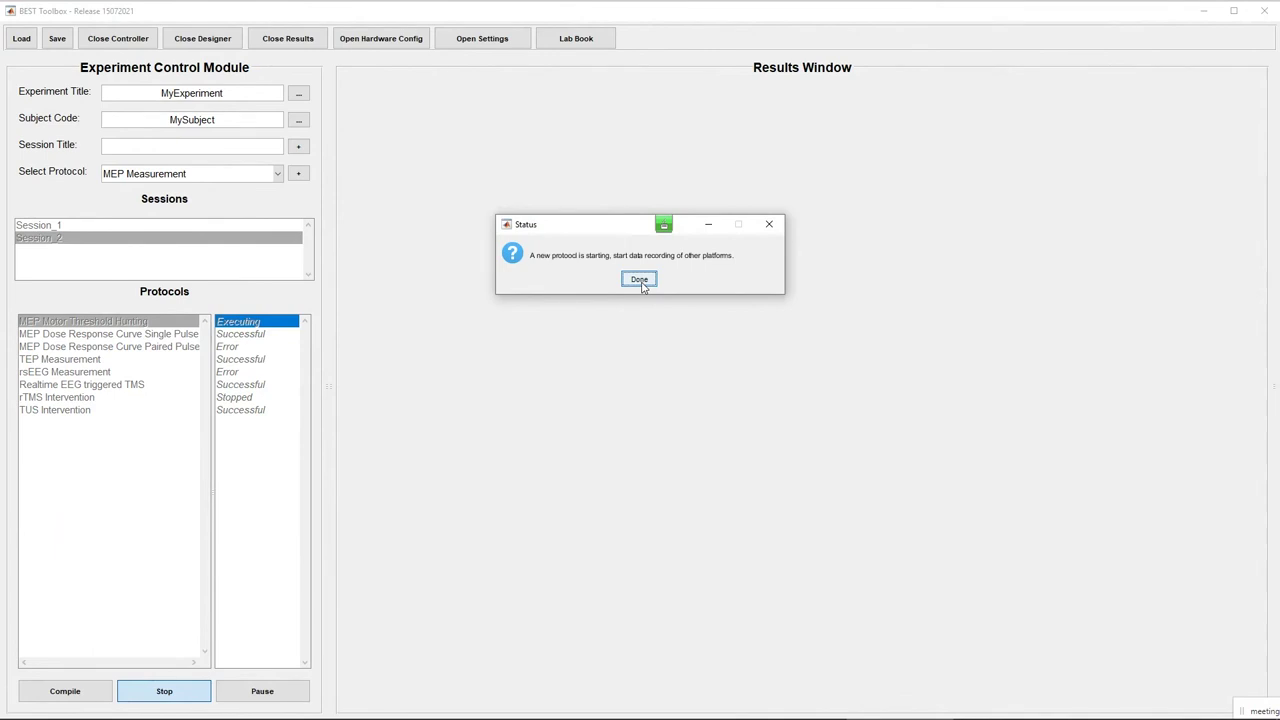
{"action": "left_click", "coordinate": [640, 282]}
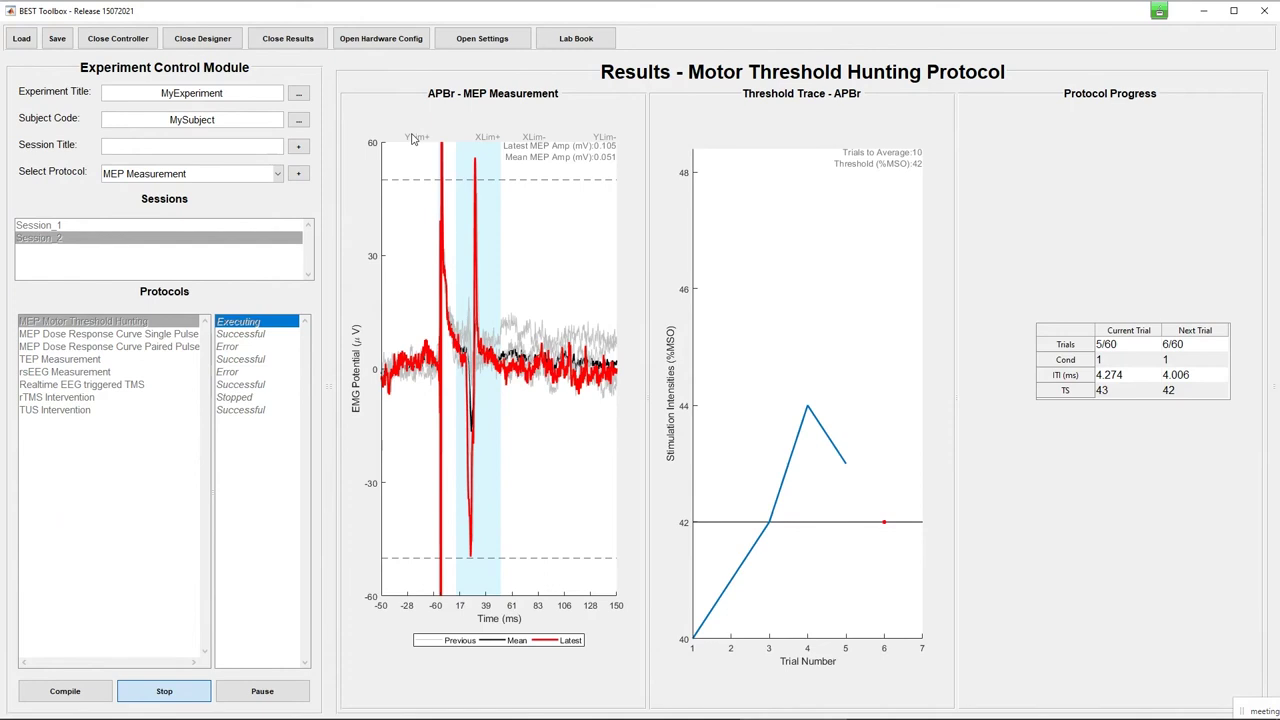
Step: Hide the experiment controller and rescale the MEP plot's EMG potential axis to -70 to 70 µV
{"action": "left_click", "coordinate": [108, 40]}
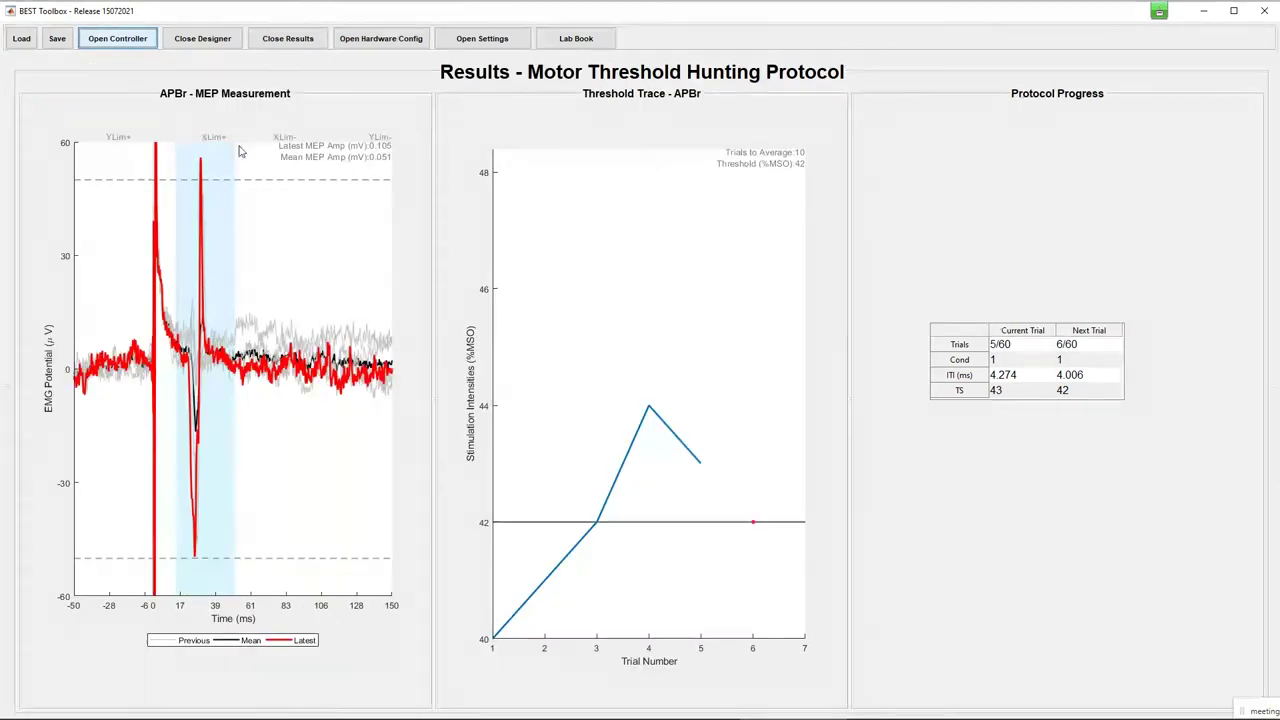
{"action": "left_click", "coordinate": [120, 140]}
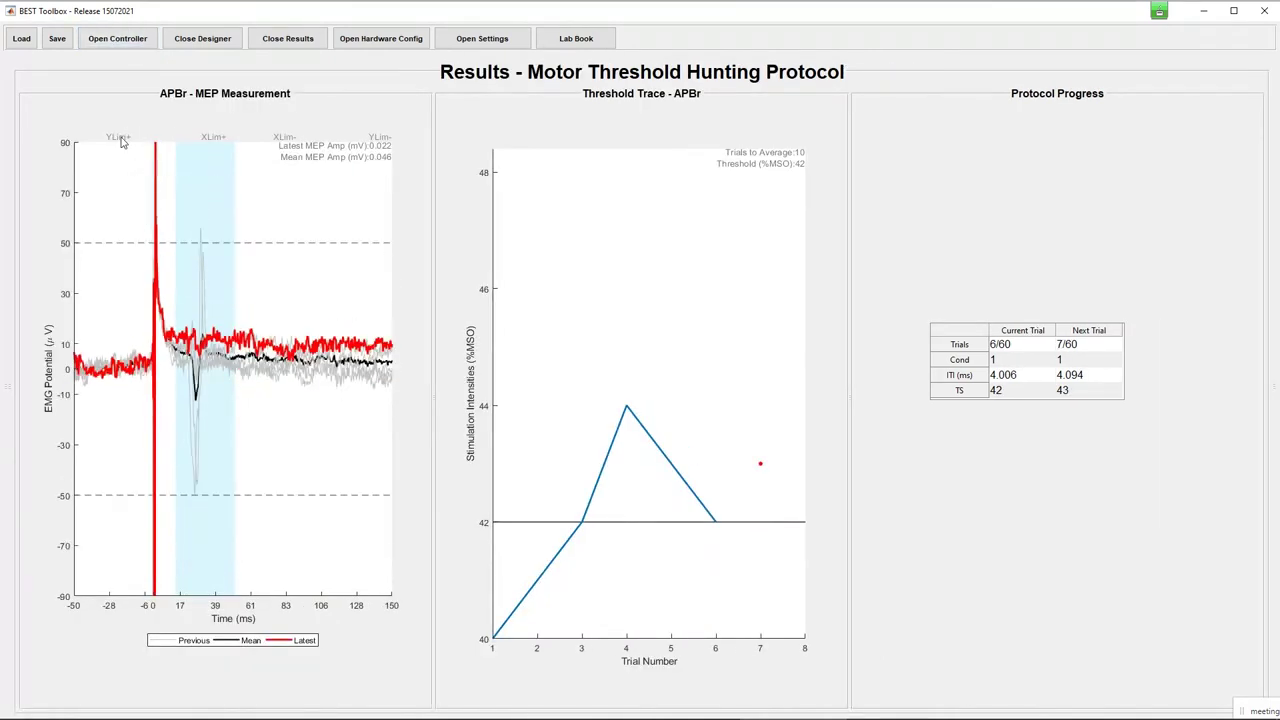
{"action": "left_click", "coordinate": [382, 139]}
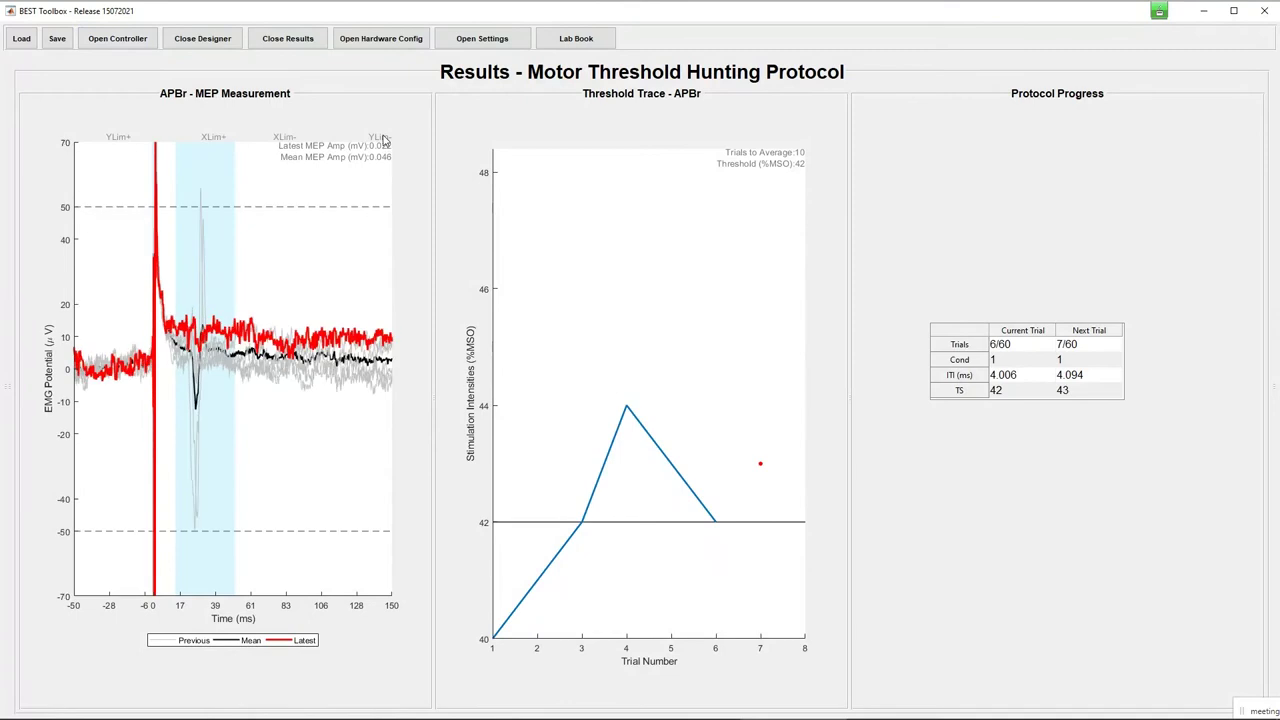
Step: Rescale the MEP plot's time axis to run from -50 to 90 ms
{"action": "left_click", "coordinate": [283, 137]}
{"action": "left_click", "coordinate": [283, 137]}
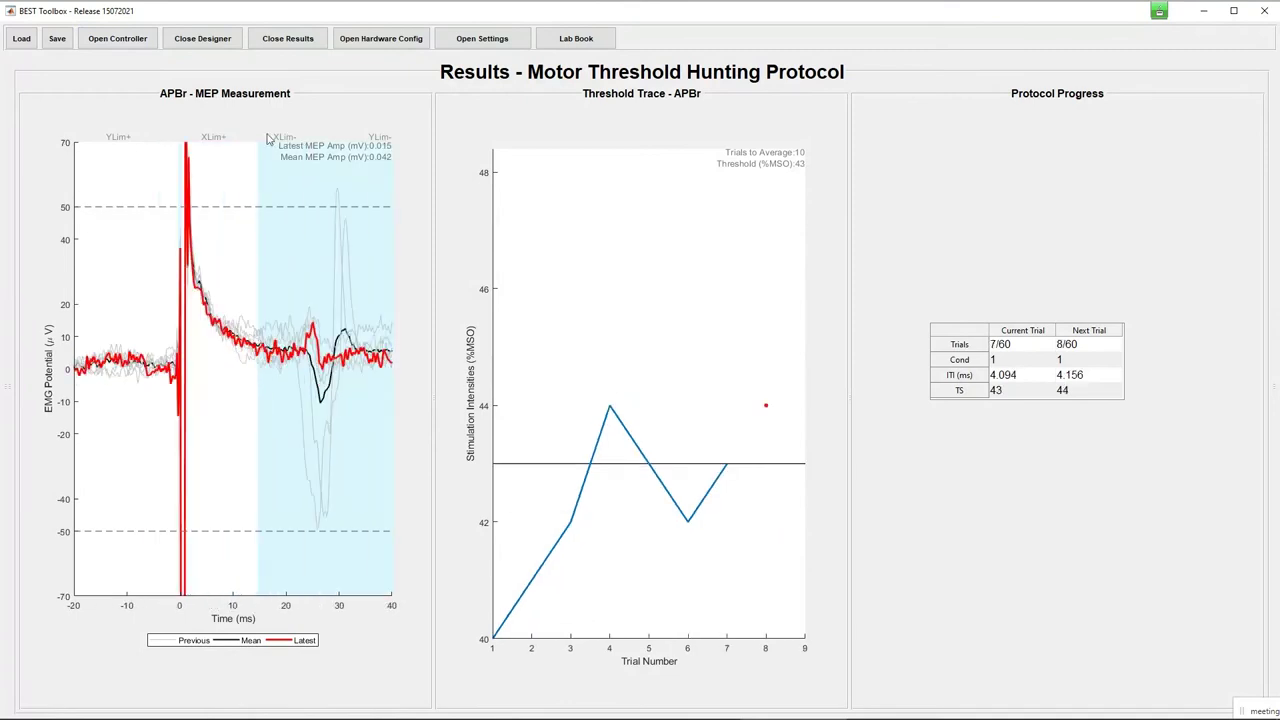
{"action": "left_click", "coordinate": [211, 139]}
{"action": "left_click", "coordinate": [211, 139]}
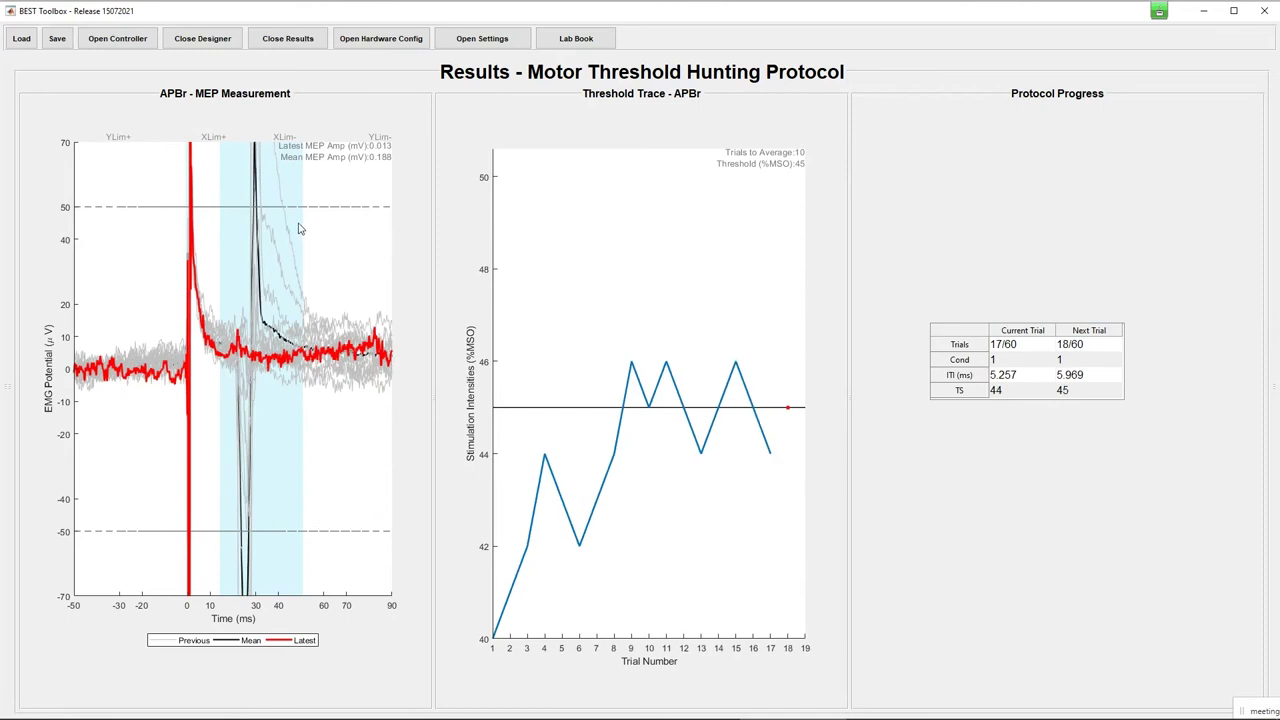
Step: Show the experiment controller, stop the running MEP Motor Threshold Hunting protocol and acknowledge the status message
{"action": "left_click", "coordinate": [118, 40]}
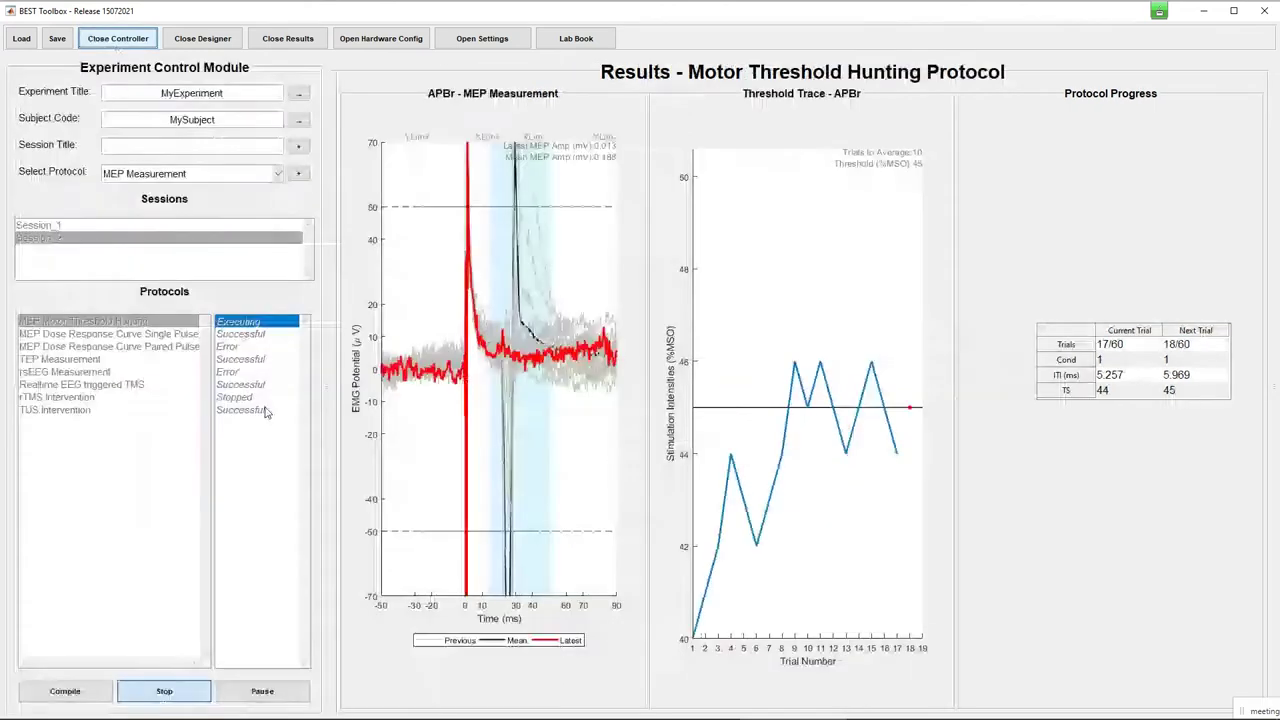
{"action": "key", "text": "space"}
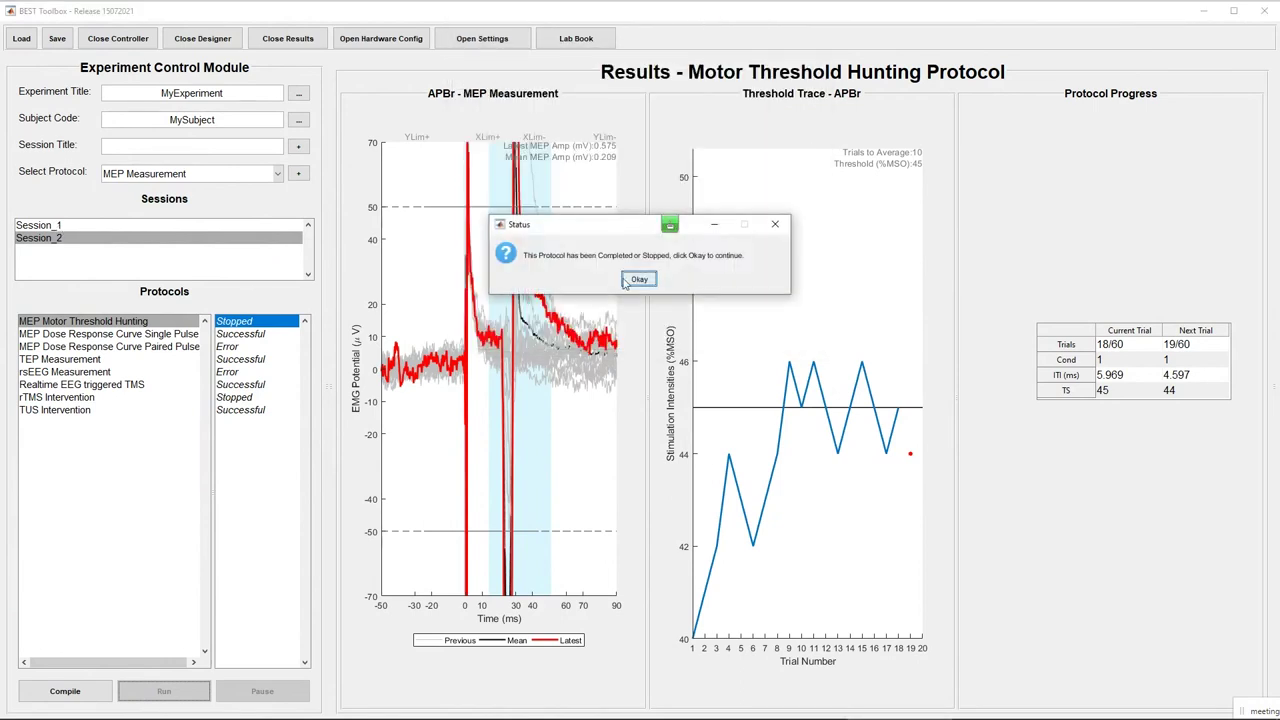
{"action": "left_click", "coordinate": [626, 283]}
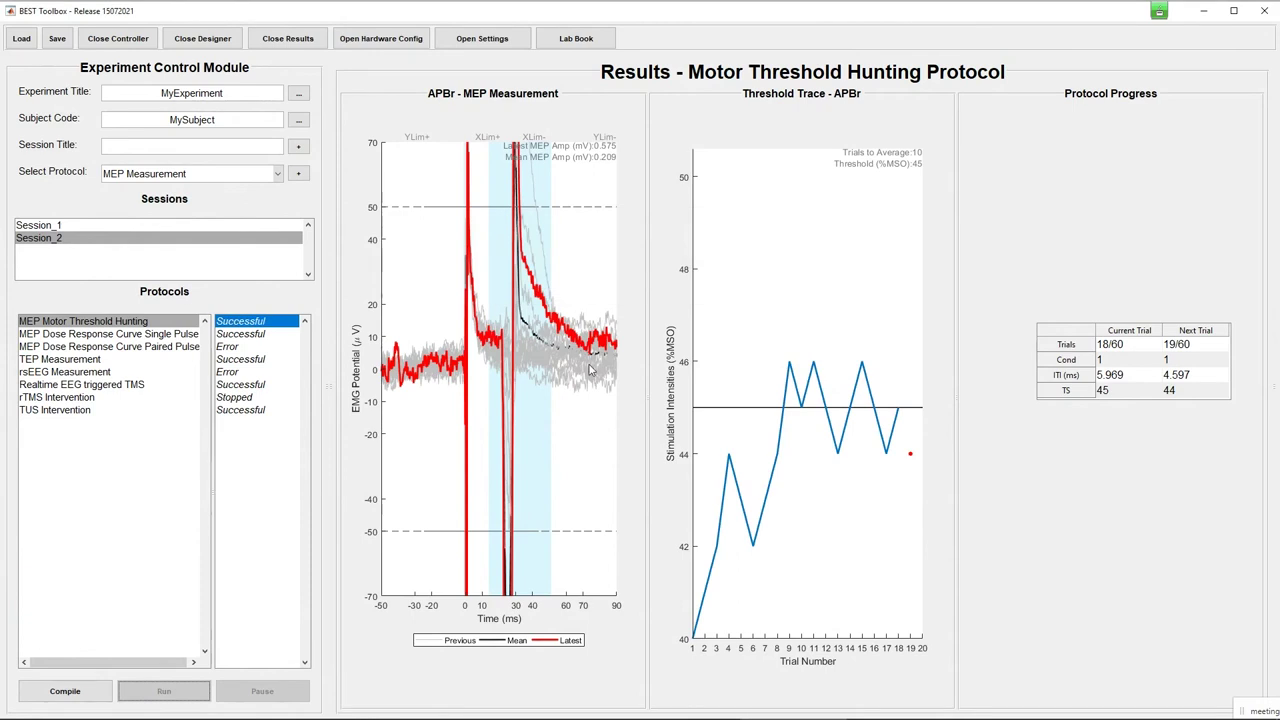
Step: Load the saved results of Session_1's MEP Motor Threshold Hunting protocol
{"action": "left_click", "coordinate": [55, 226]}
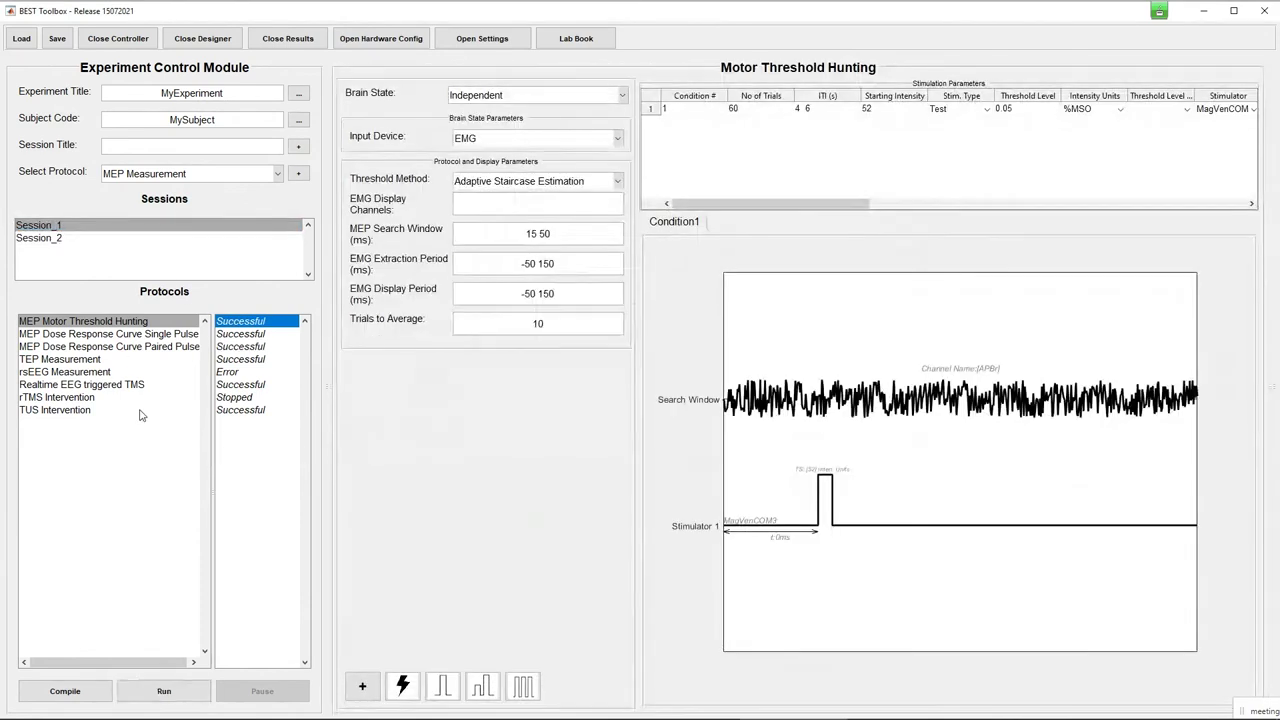
{"action": "right_click", "coordinate": [57, 322]}
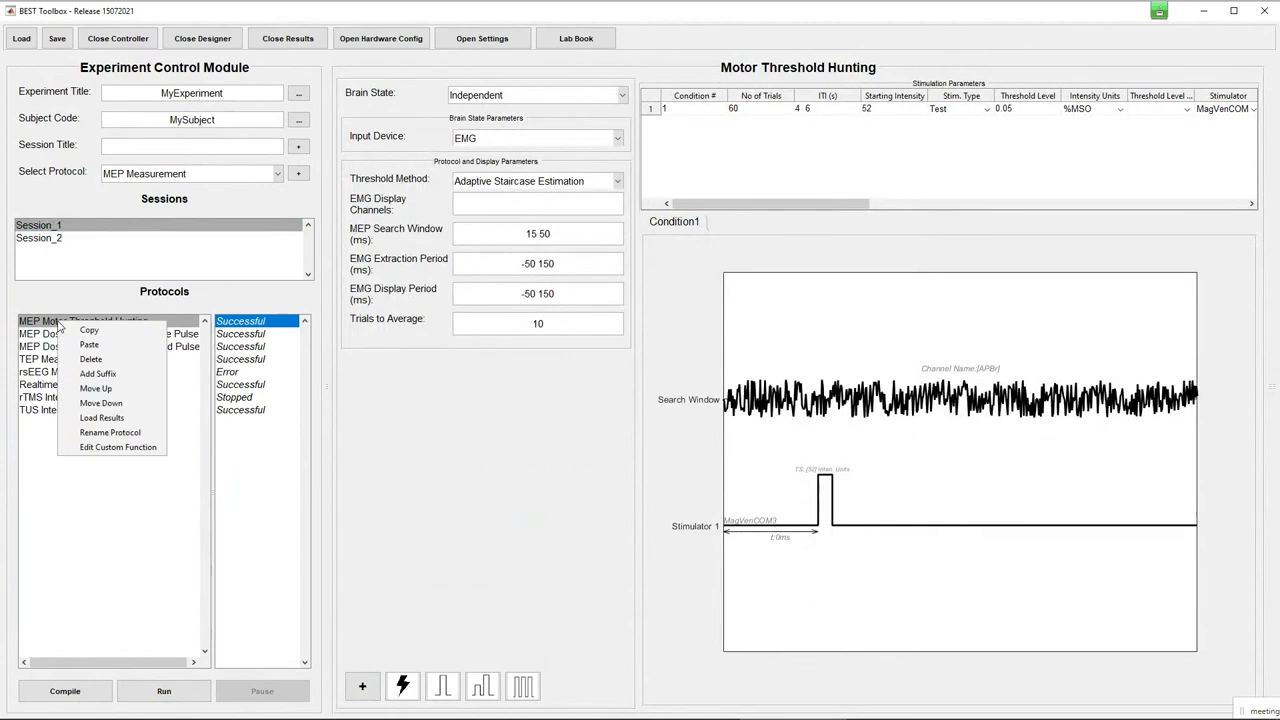
{"action": "left_click", "coordinate": [102, 418]}
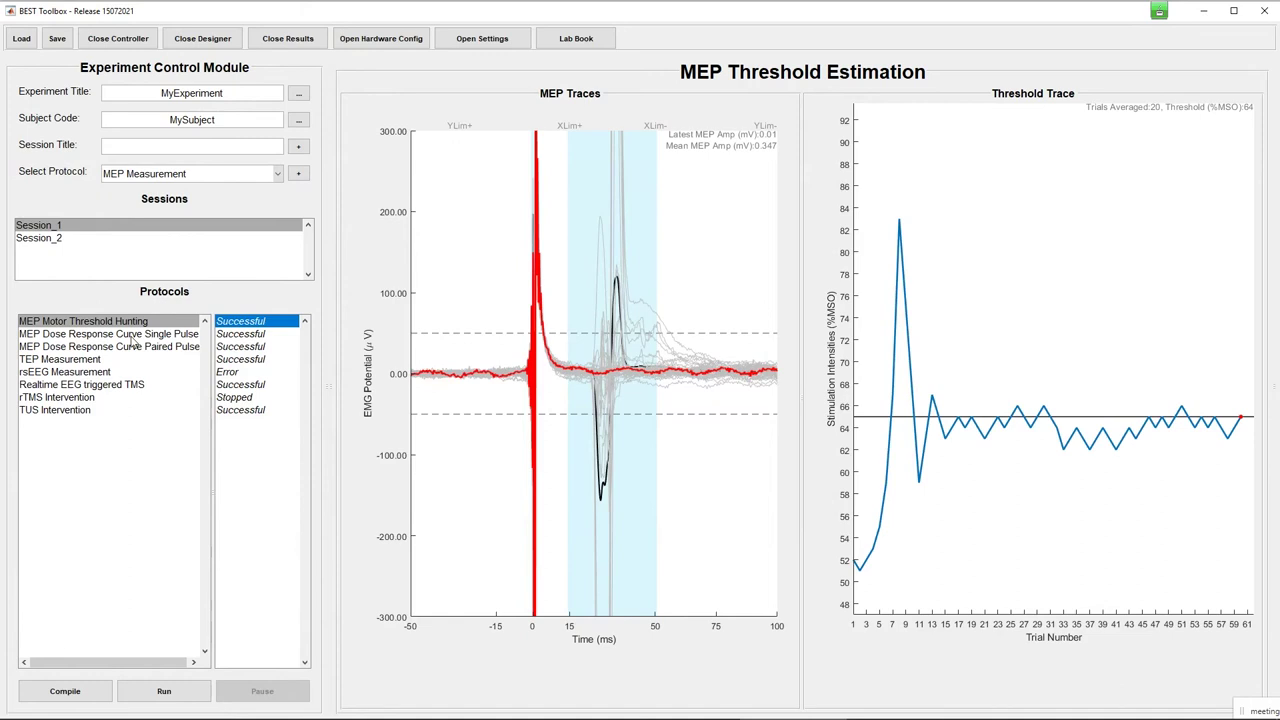
Step: Return to Session_2 and open its MEP Dose Response Curve Single Pulse protocol
{"action": "left_click", "coordinate": [56, 244]}
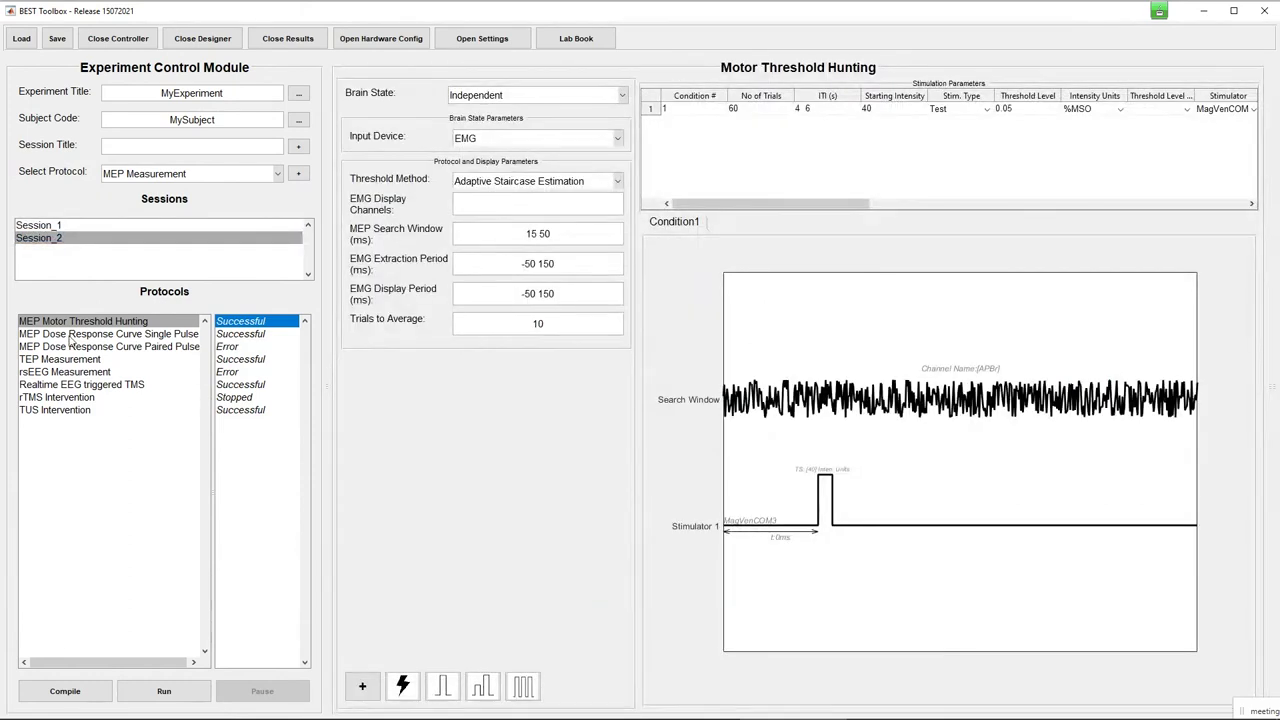
{"action": "left_click", "coordinate": [70, 336]}
{"action": "left_click", "coordinate": [70, 341]}
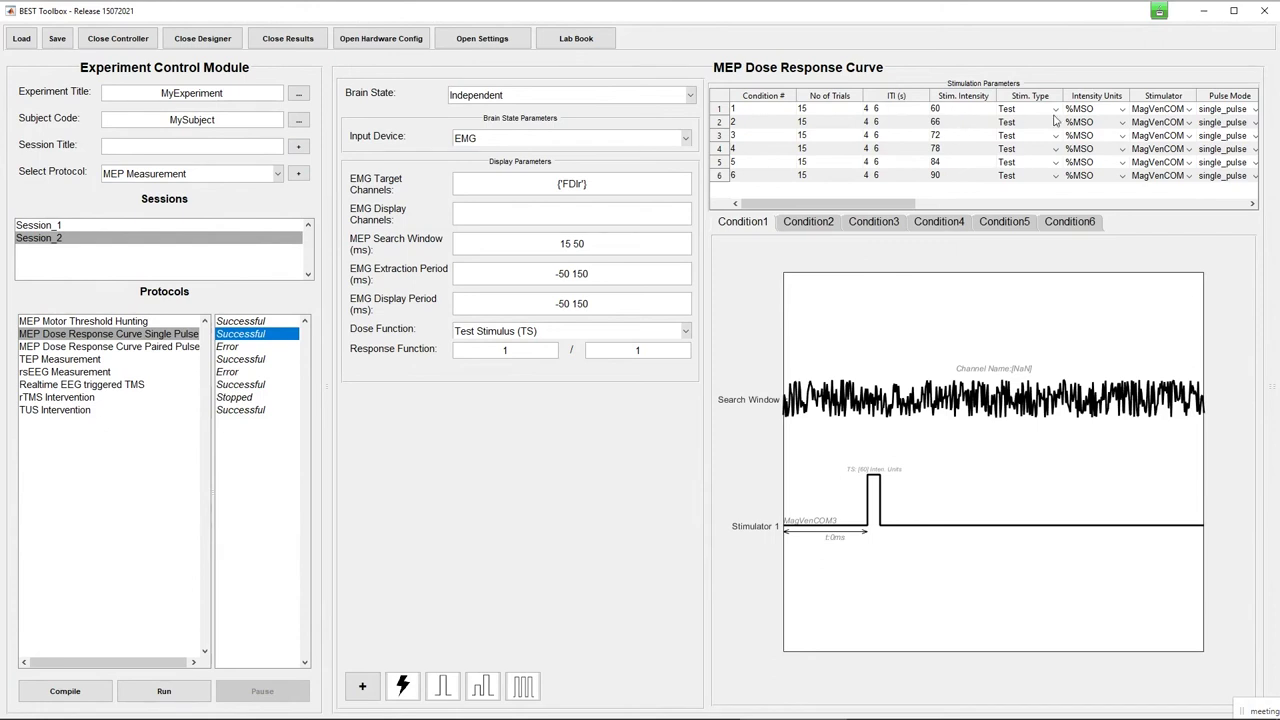
Step: Set condition 1's stimulation intensity to 120 and its intensity units to %Coupled
{"action": "double_click", "coordinate": [950, 111]}
{"action": "type", "text": "120"}
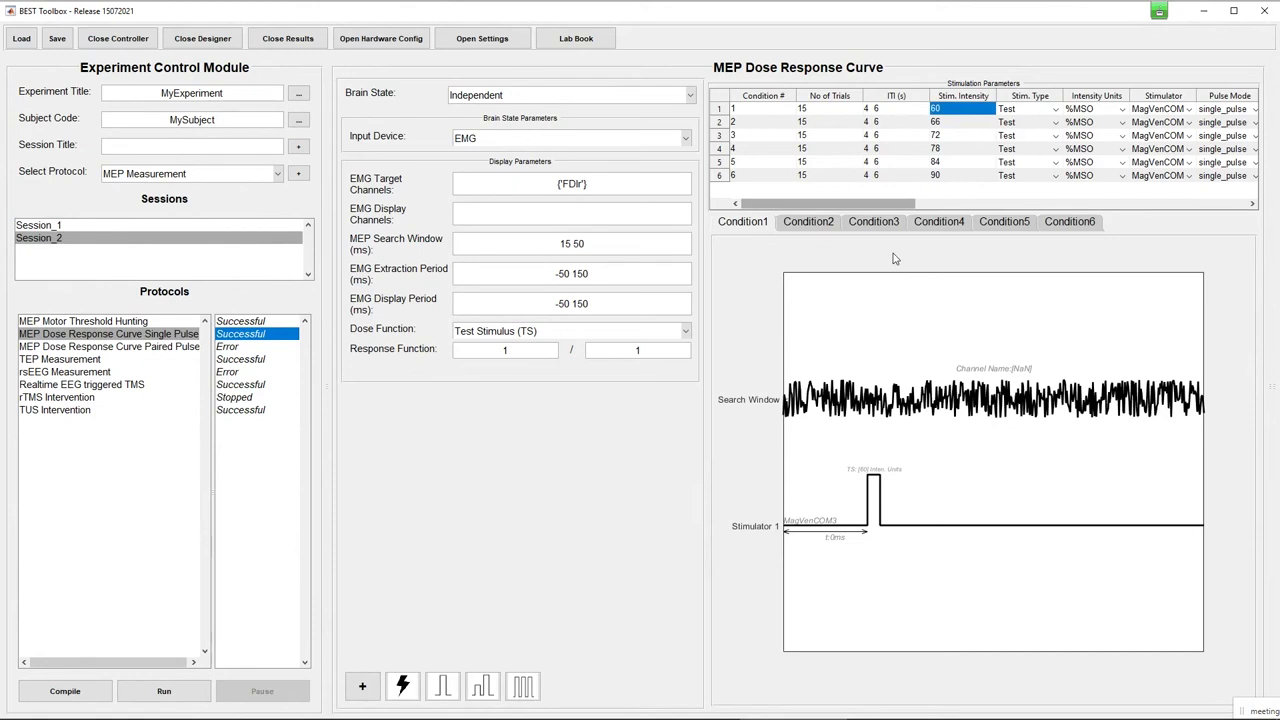
{"action": "left_click", "coordinate": [1090, 110]}
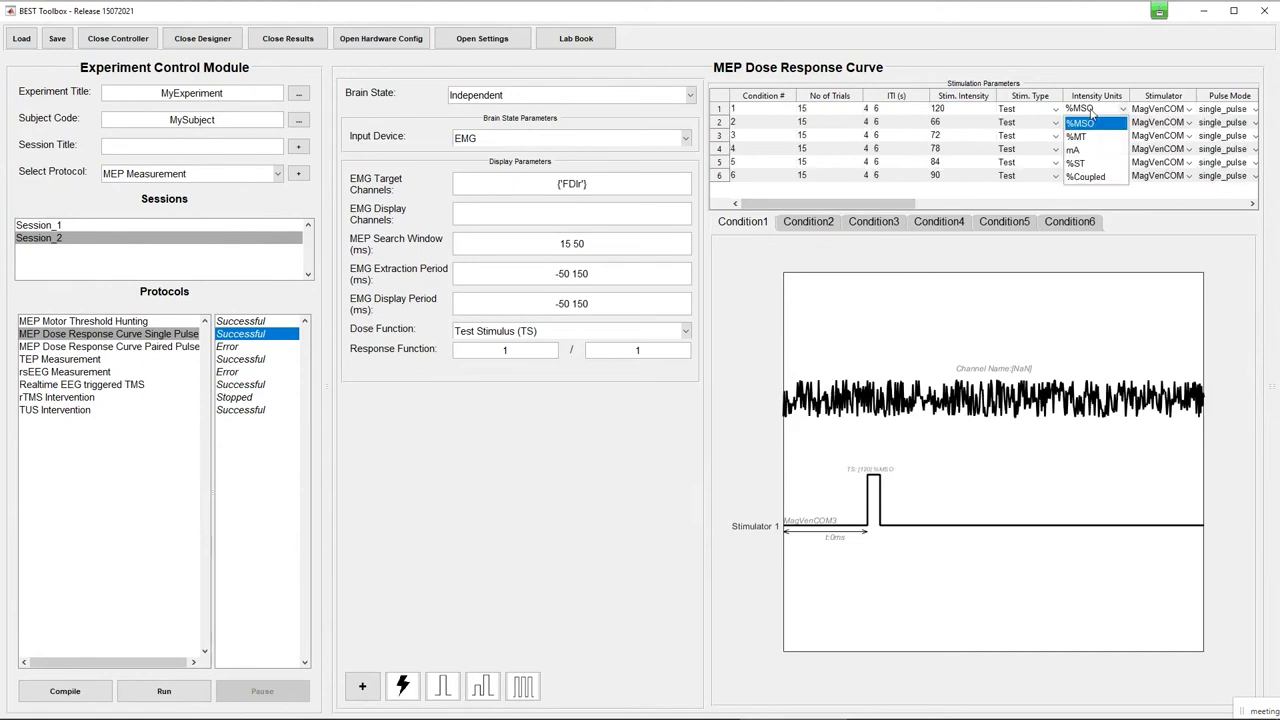
{"action": "left_click", "coordinate": [1086, 176]}
Step: Couple condition 1's intensity to the APBr Motor Threshold from Session_1's MEP Motor Threshold Hunting protocol
{"action": "left_click", "coordinate": [631, 216]}
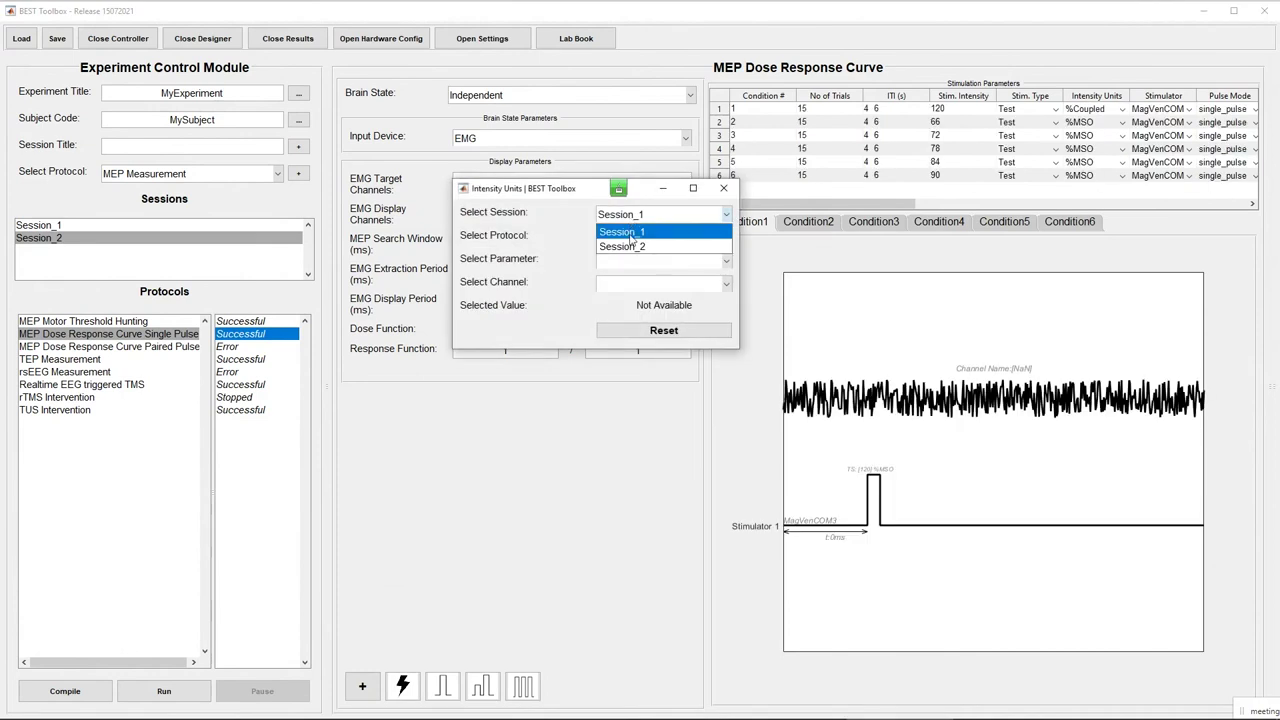
{"action": "left_click", "coordinate": [633, 232]}
{"action": "left_click", "coordinate": [727, 237]}
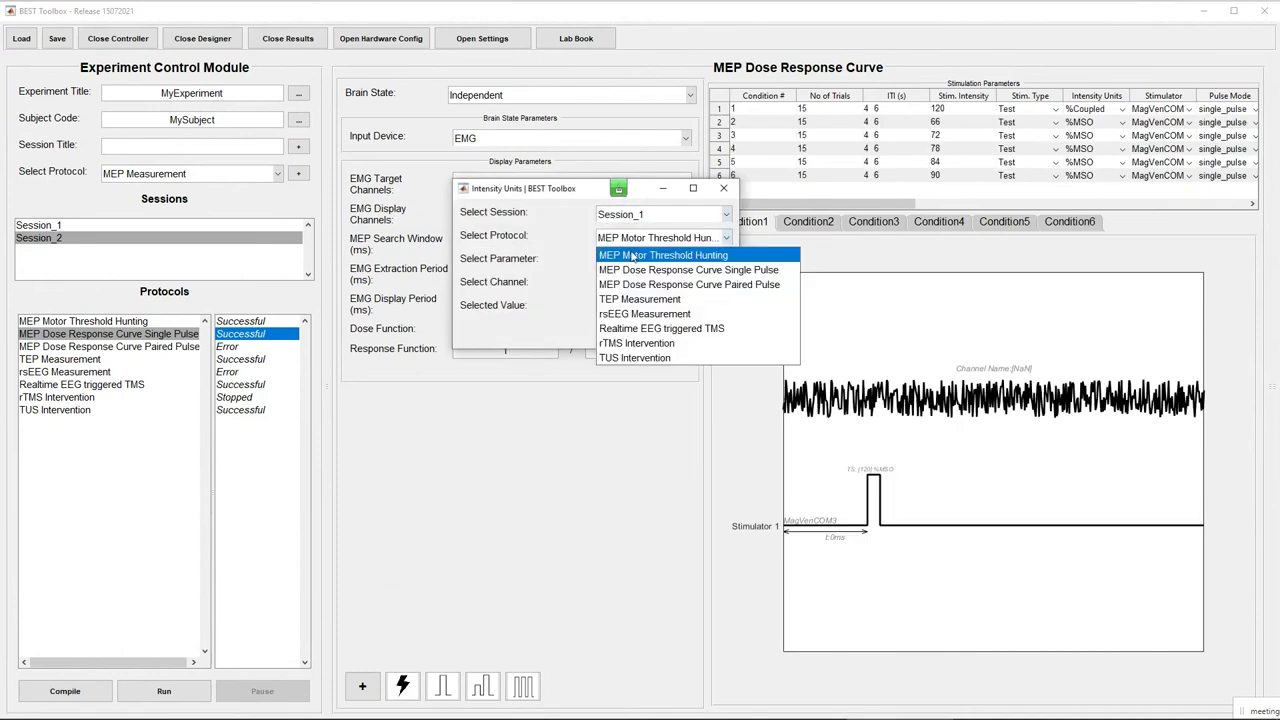
{"action": "left_click", "coordinate": [632, 254]}
{"action": "left_click", "coordinate": [632, 261]}
{"action": "left_click", "coordinate": [632, 278]}
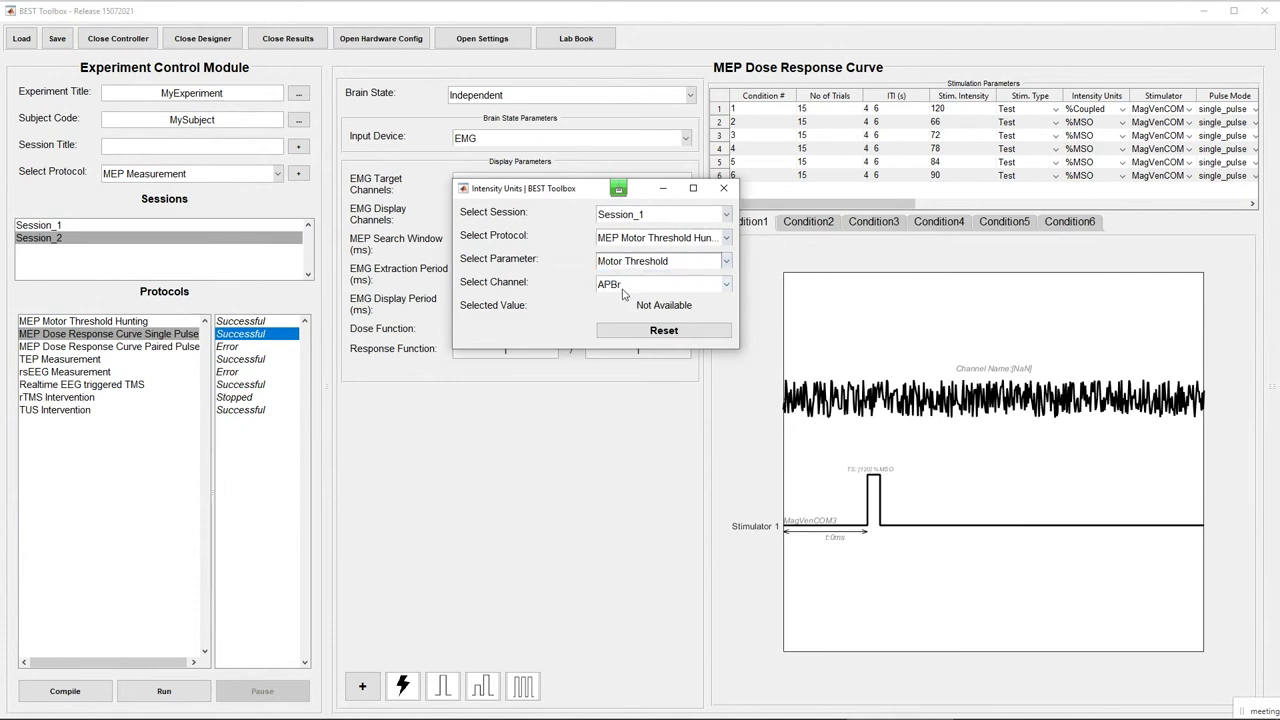
{"action": "left_click", "coordinate": [724, 188]}
Step: Set condition 1's intensity units back to %MSO and its stimulation intensity to 60
{"action": "left_click", "coordinate": [1088, 110]}
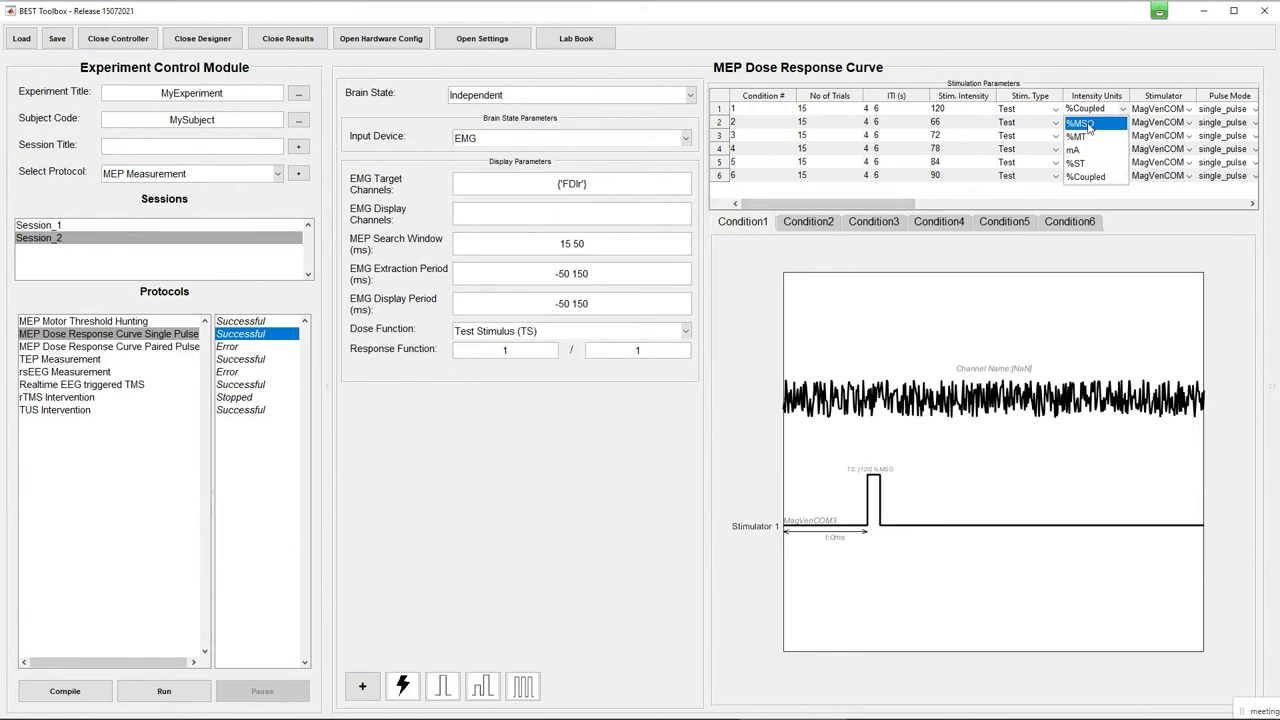
{"action": "left_click", "coordinate": [1085, 123]}
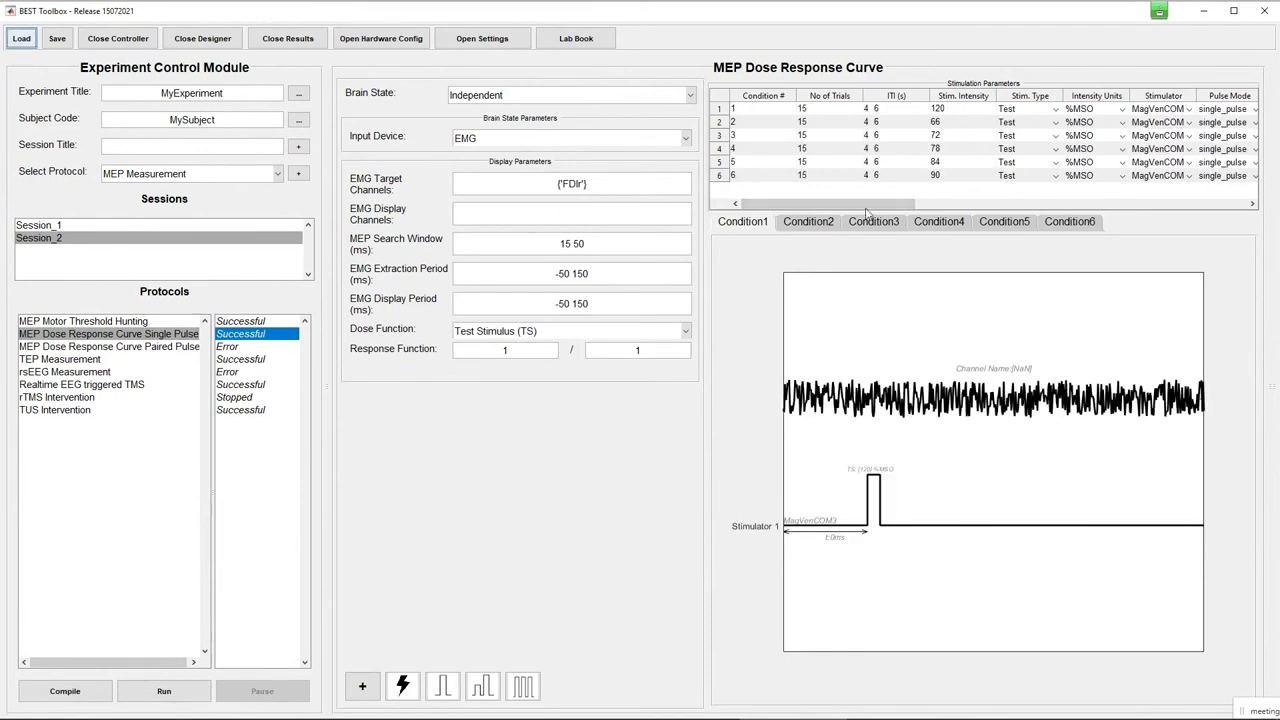
{"action": "mouse_move", "coordinate": [868, 205]}
{"action": "left_mouse_down"}
{"action": "mouse_move", "coordinate": [927, 206]}
{"action": "mouse_move", "coordinate": [868, 206]}
{"action": "left_mouse_up"}
{"action": "double_click", "coordinate": [938, 109]}
{"action": "type", "text": "60"}
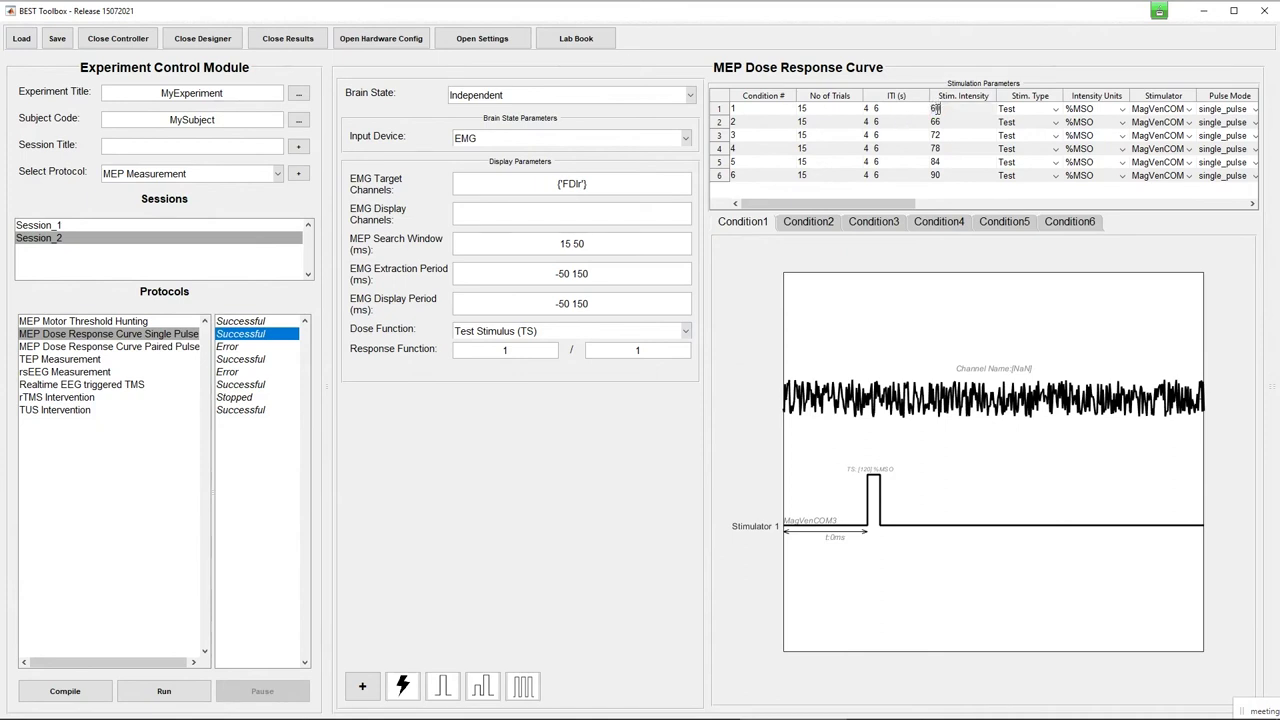
{"action": "key", "text": "Return"}
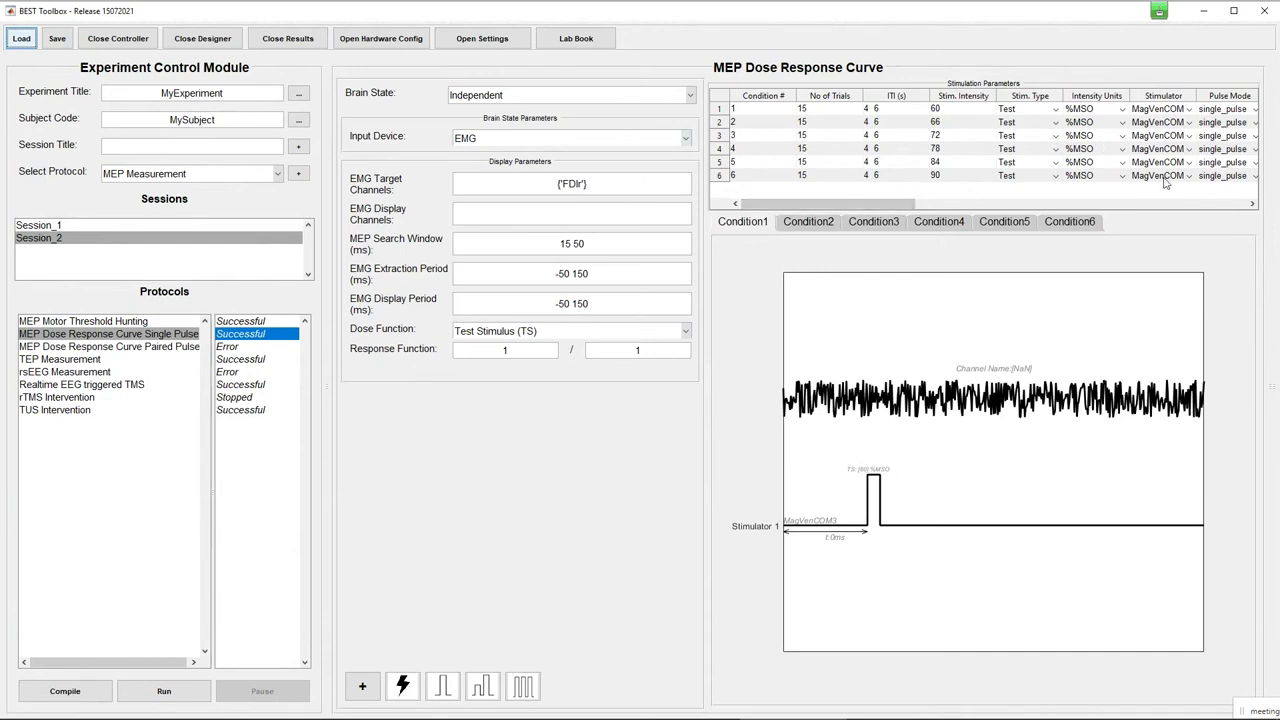
Step: View the stimulation diagrams of Conditions 2 to 6 and return to Condition 1
{"action": "left_click", "coordinate": [824, 226]}
{"action": "left_click", "coordinate": [885, 226]}
{"action": "left_click", "coordinate": [939, 224]}
{"action": "left_click", "coordinate": [1004, 224]}
{"action": "left_click", "coordinate": [1070, 224]}
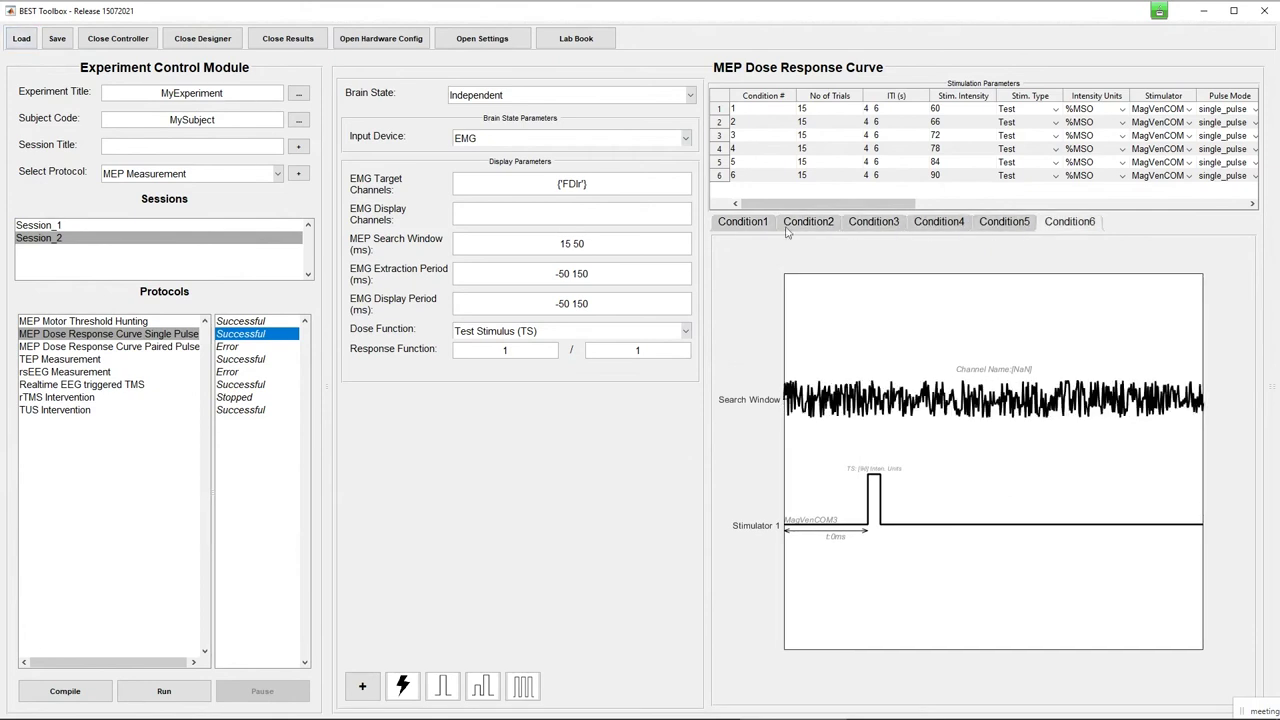
{"action": "left_click", "coordinate": [742, 222]}
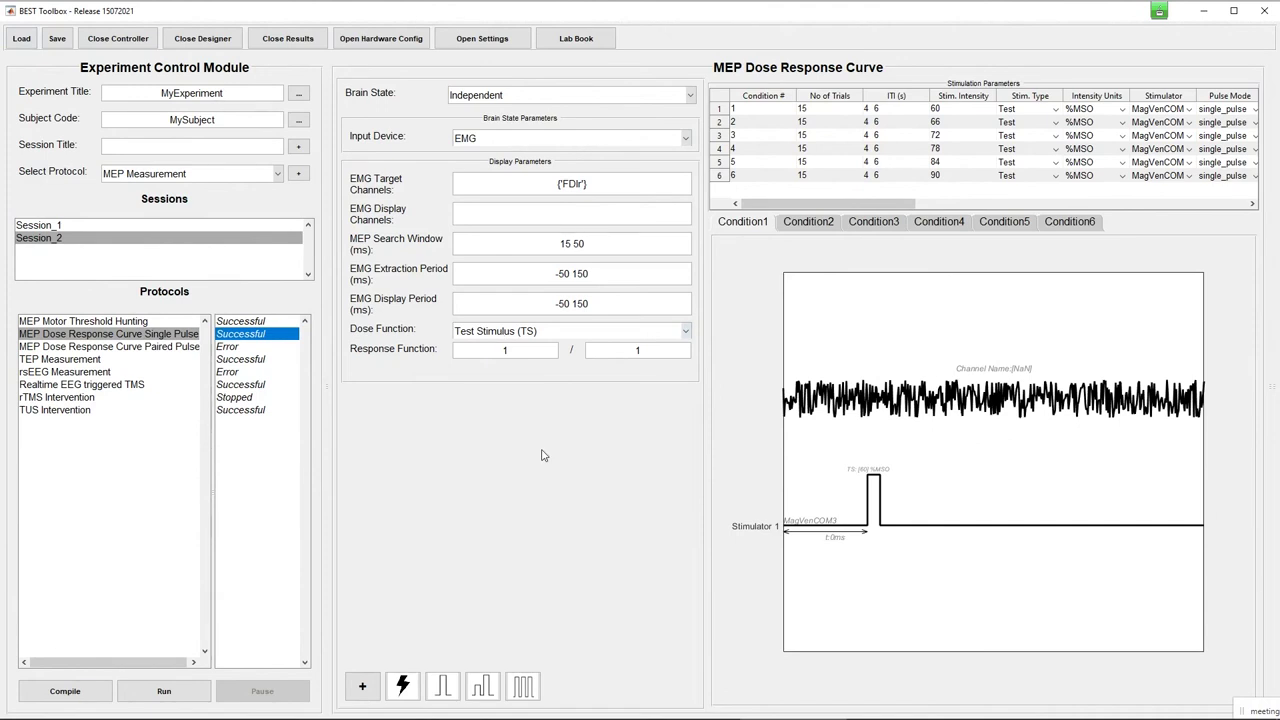
Step: Run the MEP Dose Response Curve Single Pulse protocol and confirm EXG data streaming
{"action": "left_click", "coordinate": [166, 694]}
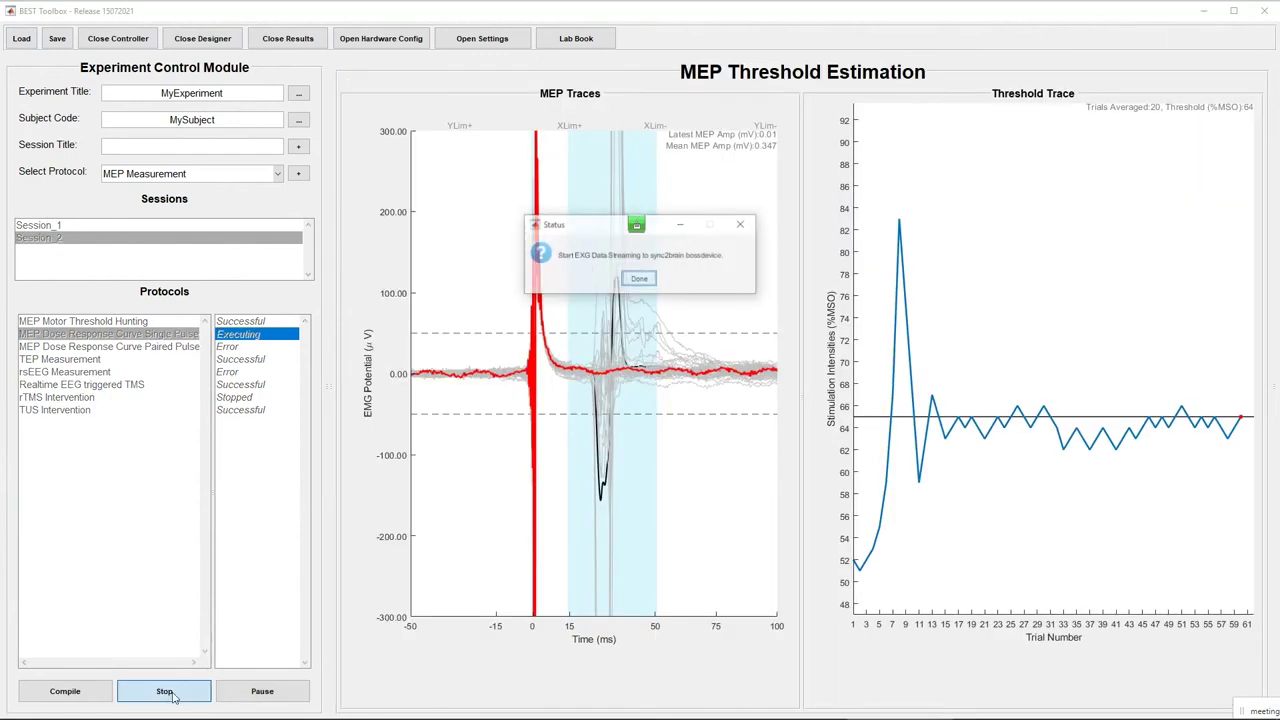
{"action": "left_click", "coordinate": [638, 279]}
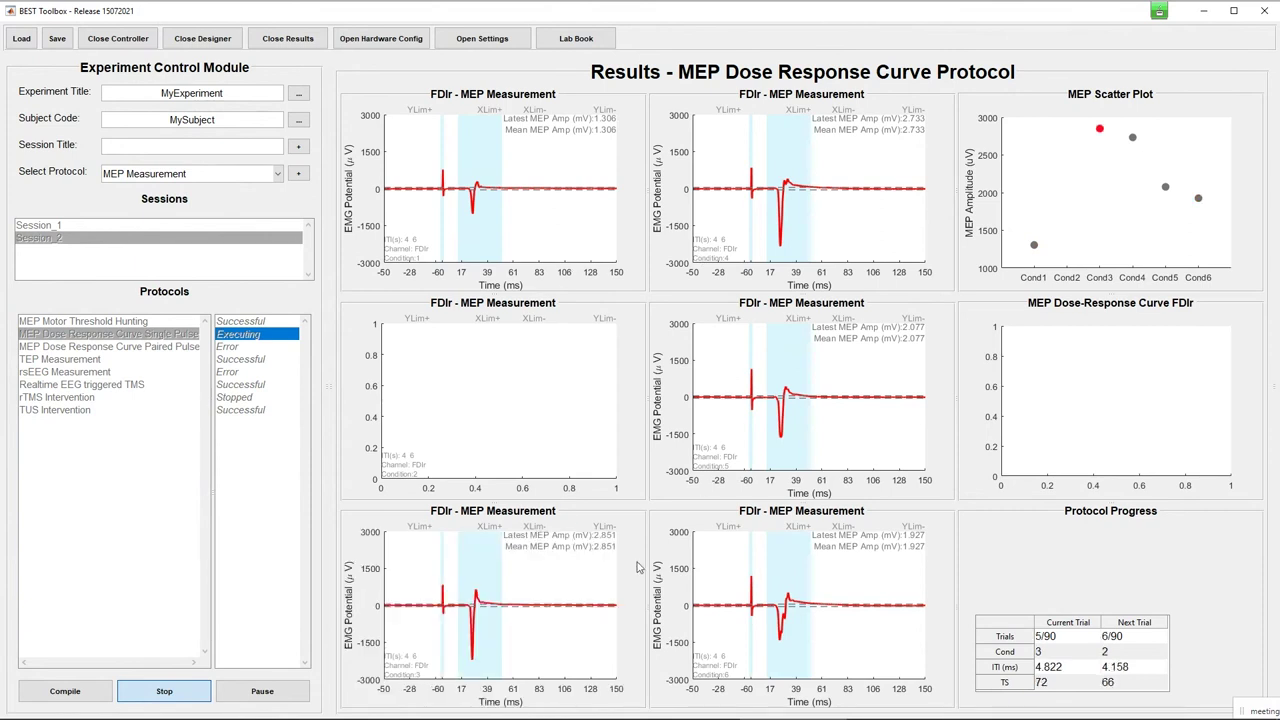
Step: Hide the experiment controller, widen the first column of result plots and shorten the first row
{"action": "left_click", "coordinate": [118, 40]}
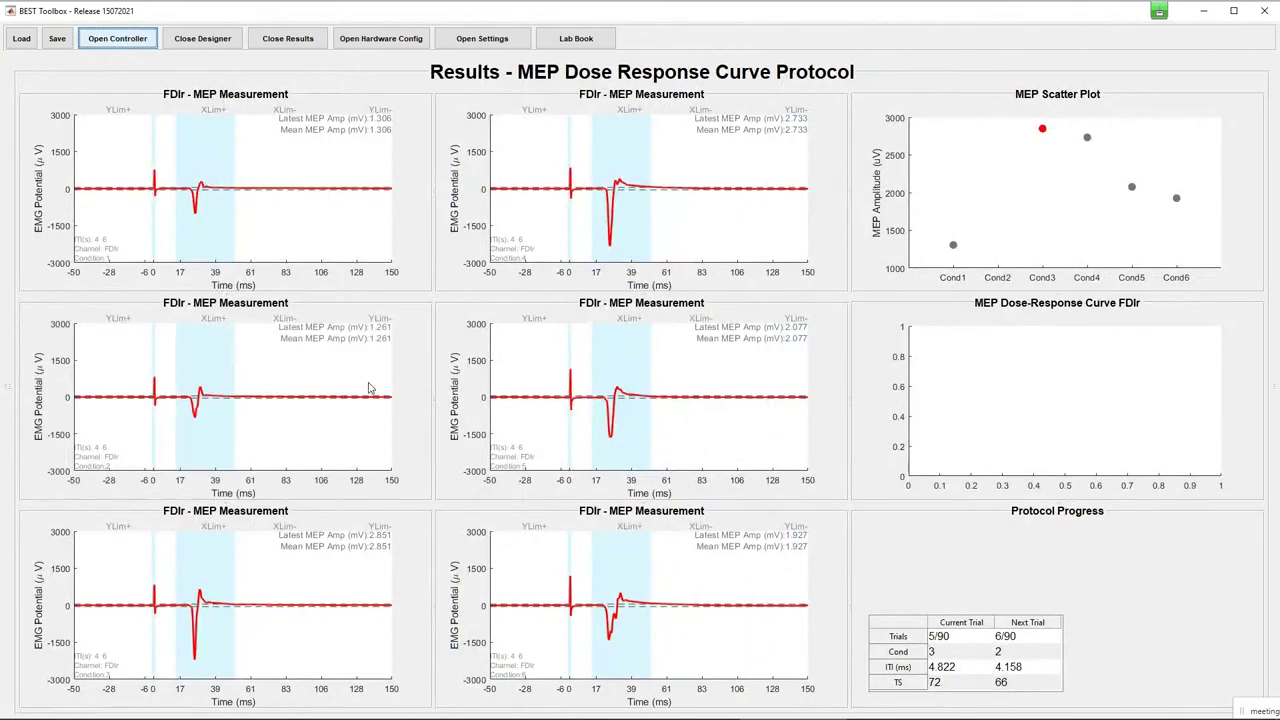
{"action": "left_click_drag", "start_coordinate": [433, 400], "coordinate": [522, 397]}
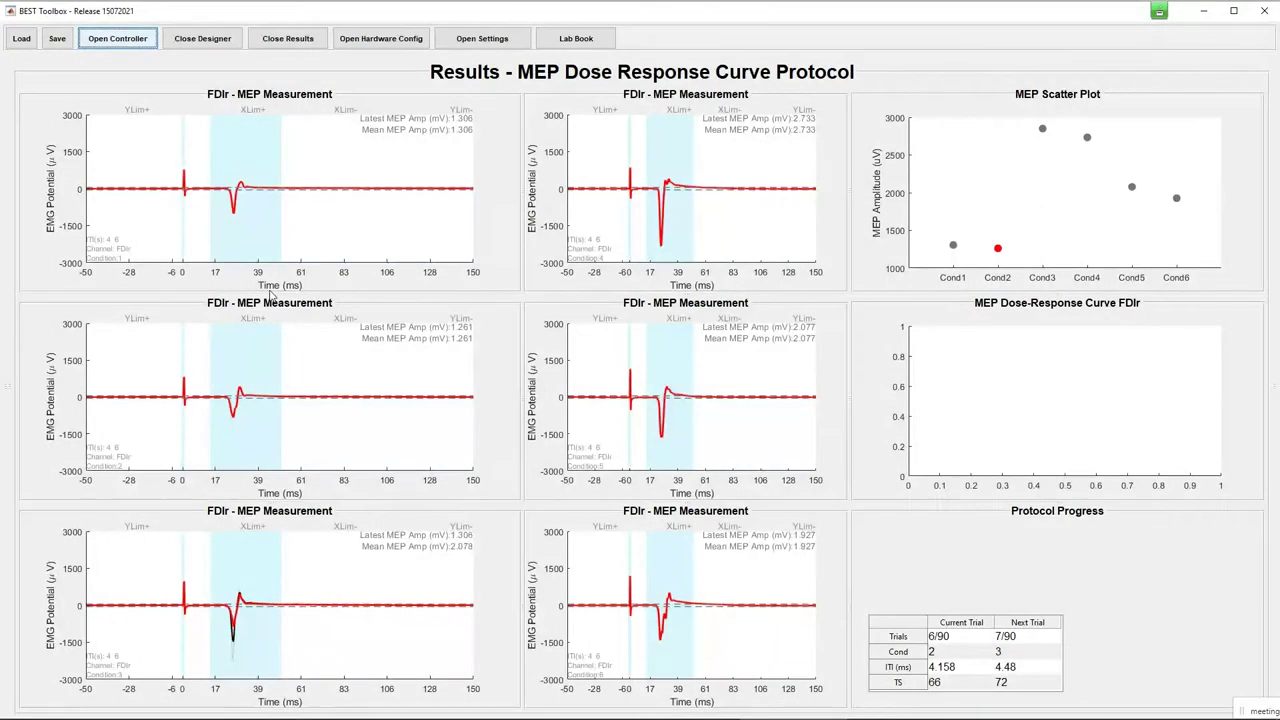
{"action": "left_click_drag", "start_coordinate": [269, 296], "coordinate": [283, 256]}
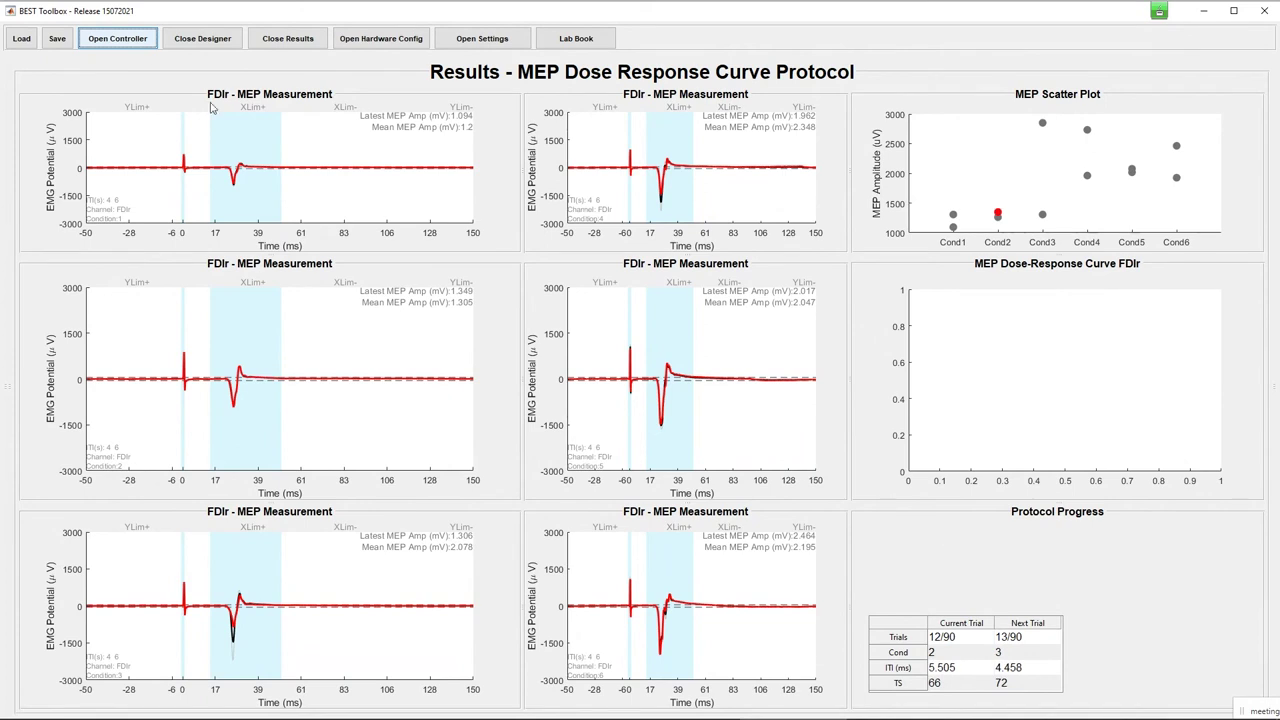
Step: Show the experiment controller, stop the running dose response curve protocol and acknowledge the status message
{"action": "left_click", "coordinate": [142, 46]}
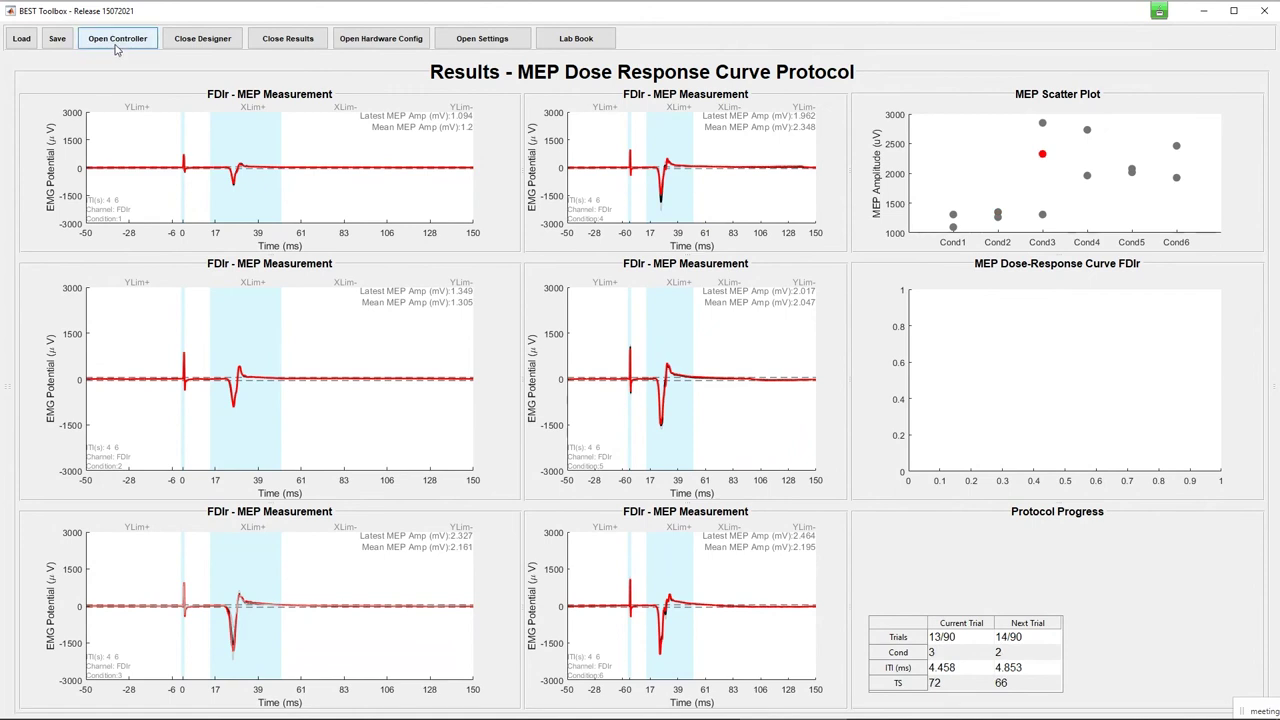
{"action": "left_click", "coordinate": [116, 42]}
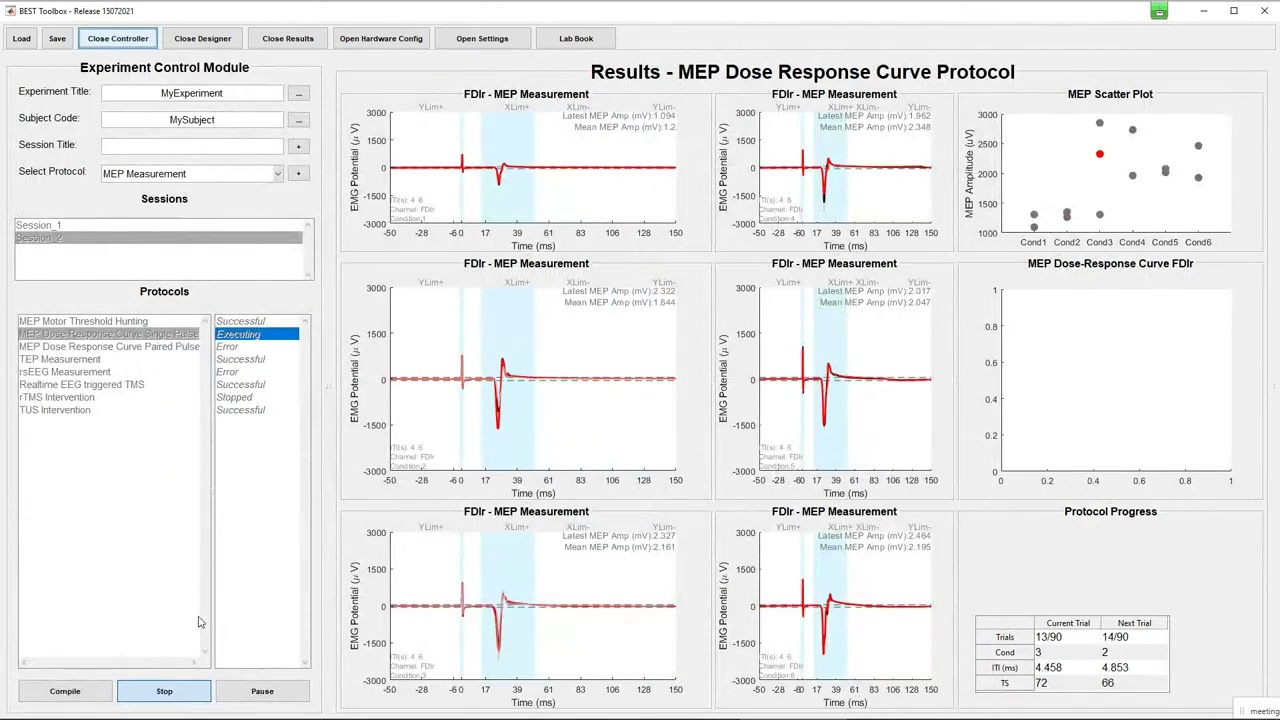
{"action": "left_click", "coordinate": [164, 691]}
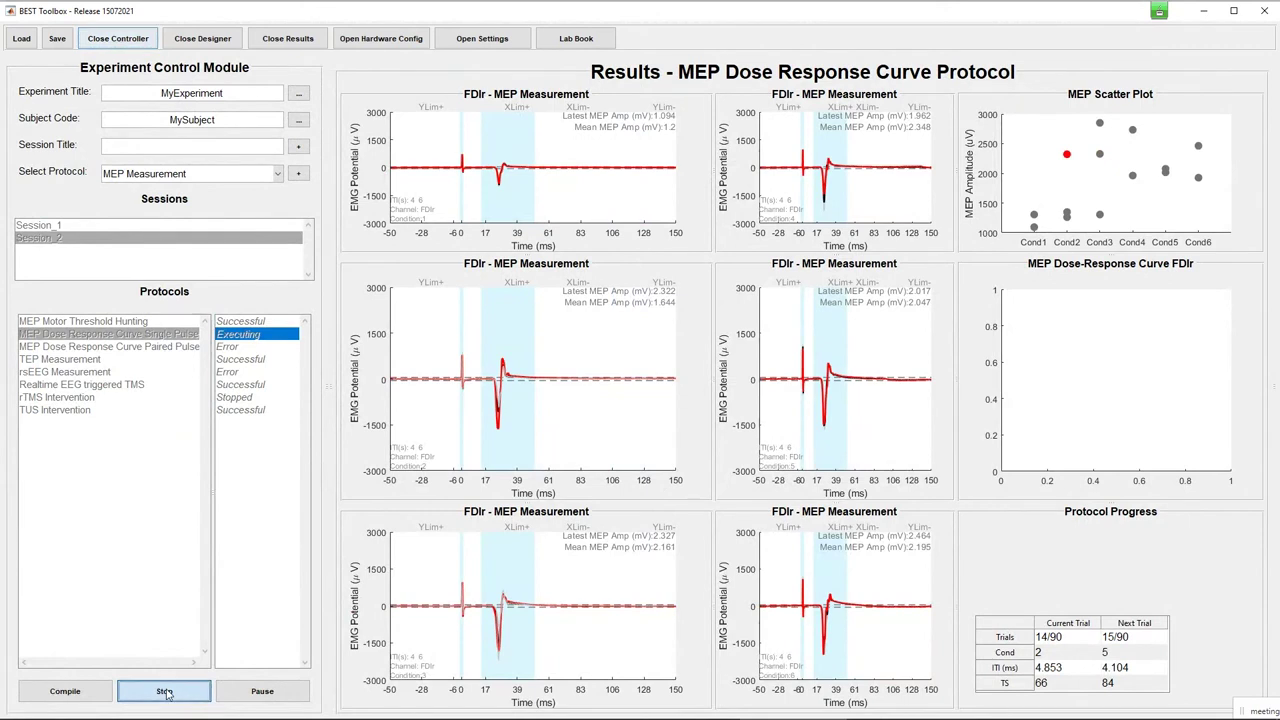
{"action": "left_click", "coordinate": [570, 341]}
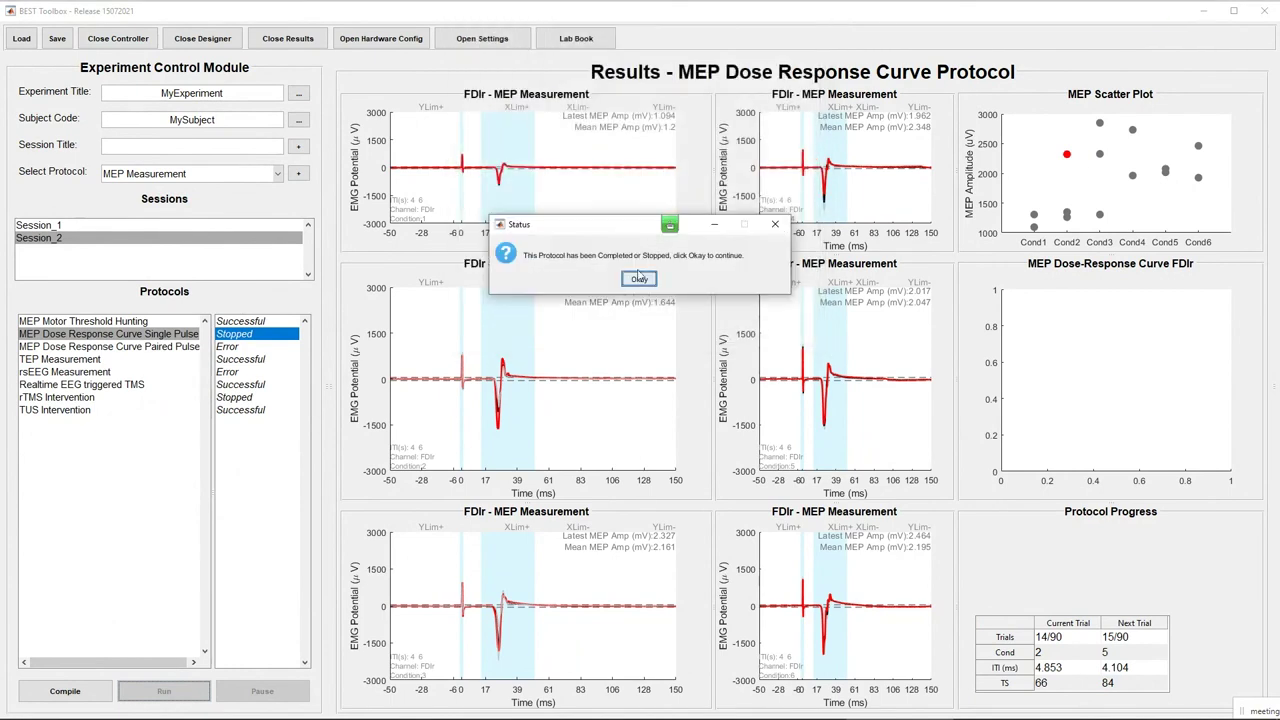
{"action": "left_click", "coordinate": [639, 278]}
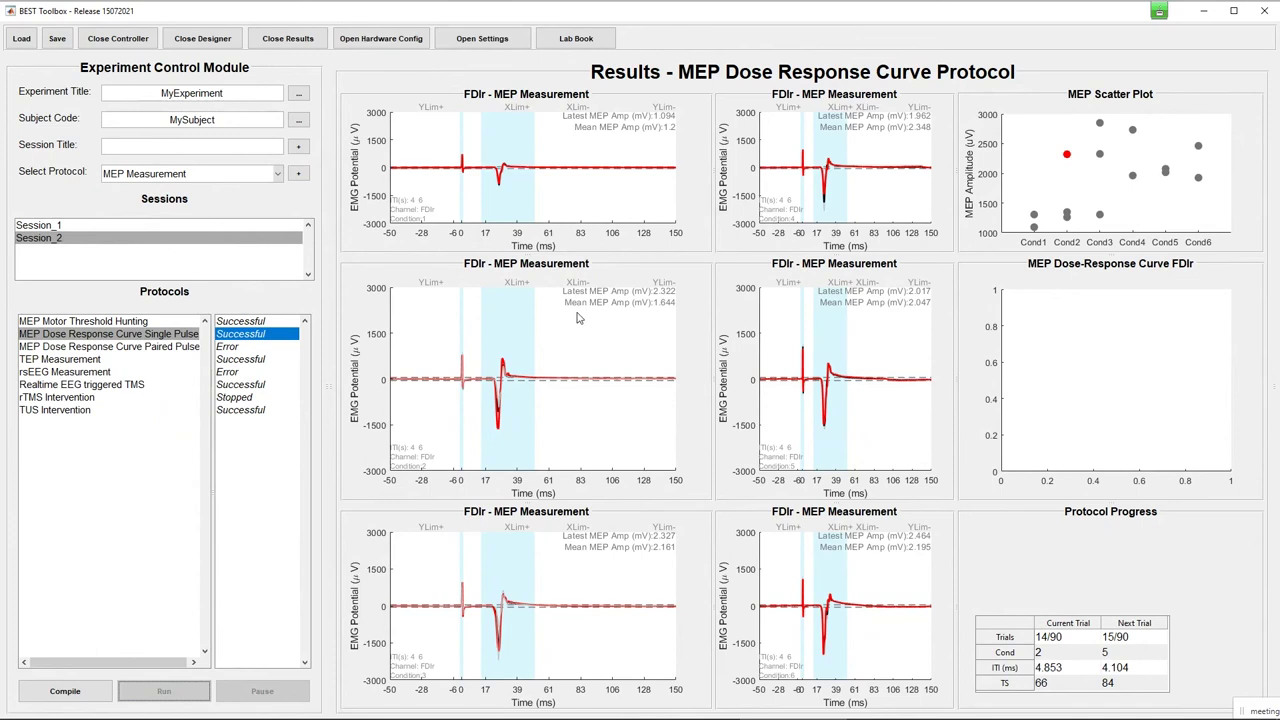
Step: Load the saved results of Session_1's MEP Dose Response Curve Single Pulse protocol
{"action": "left_click", "coordinate": [77, 226]}
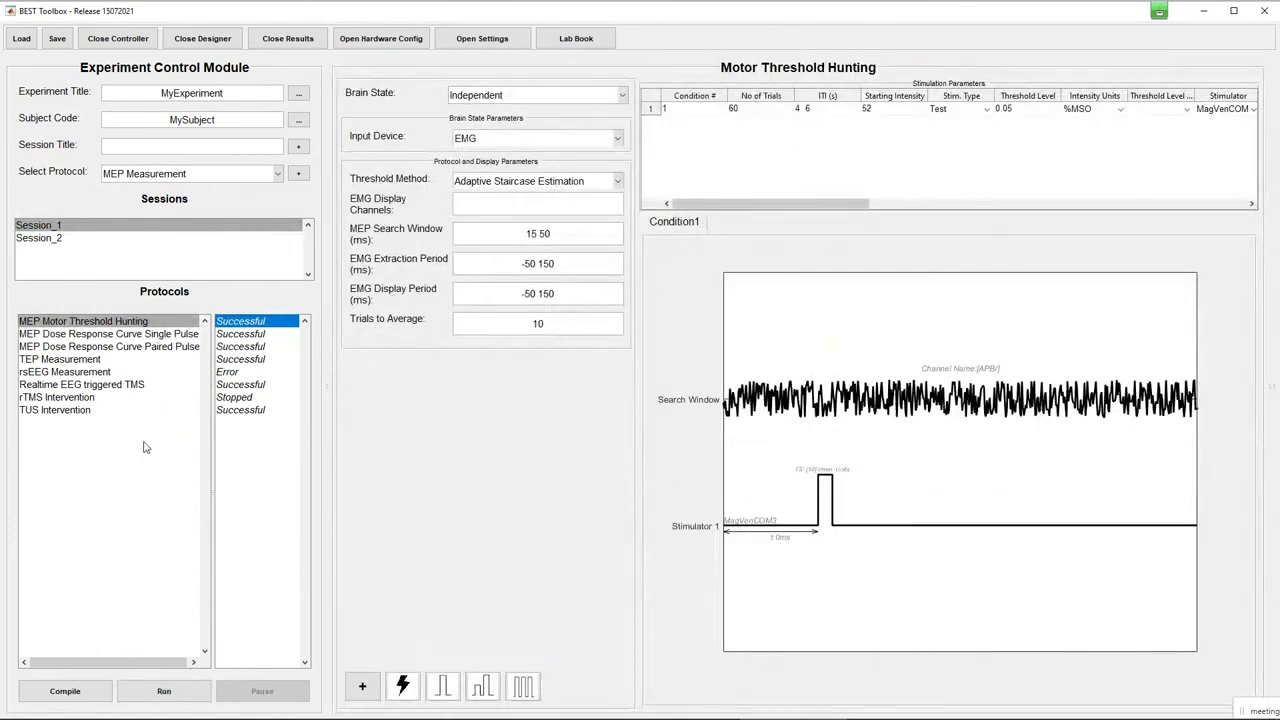
{"action": "left_click", "coordinate": [89, 336]}
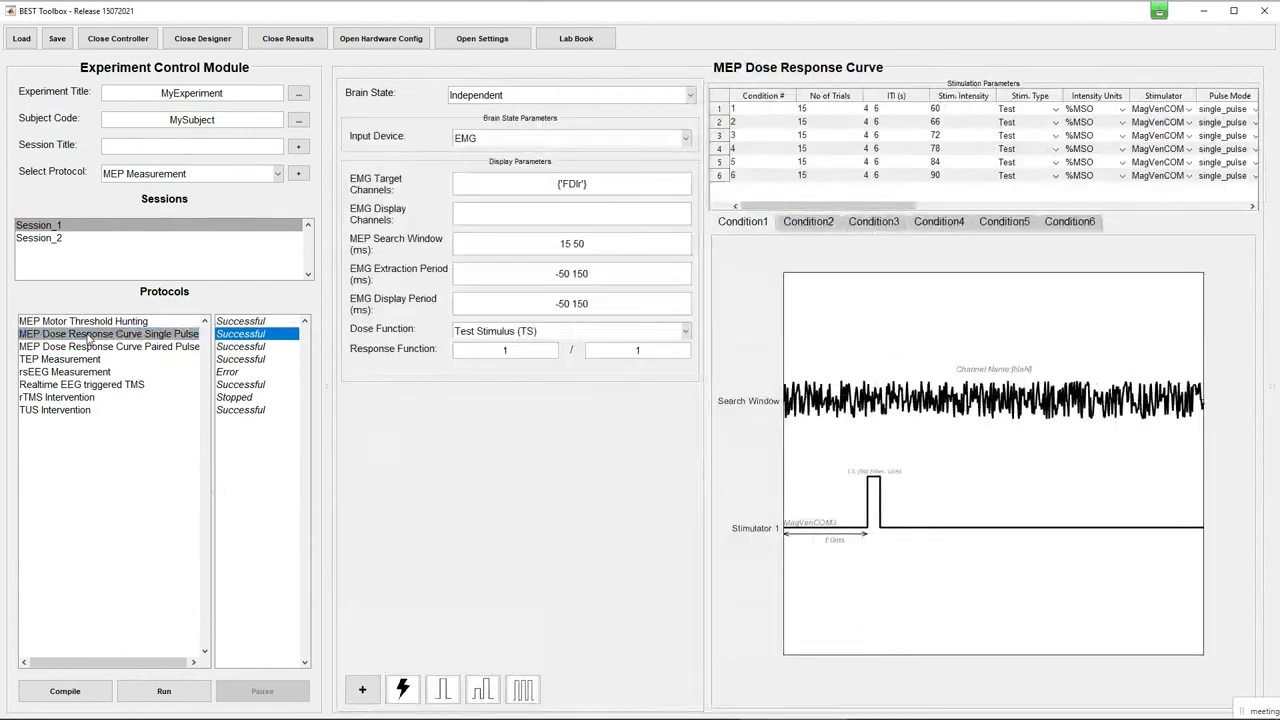
{"action": "right_click", "coordinate": [89, 338]}
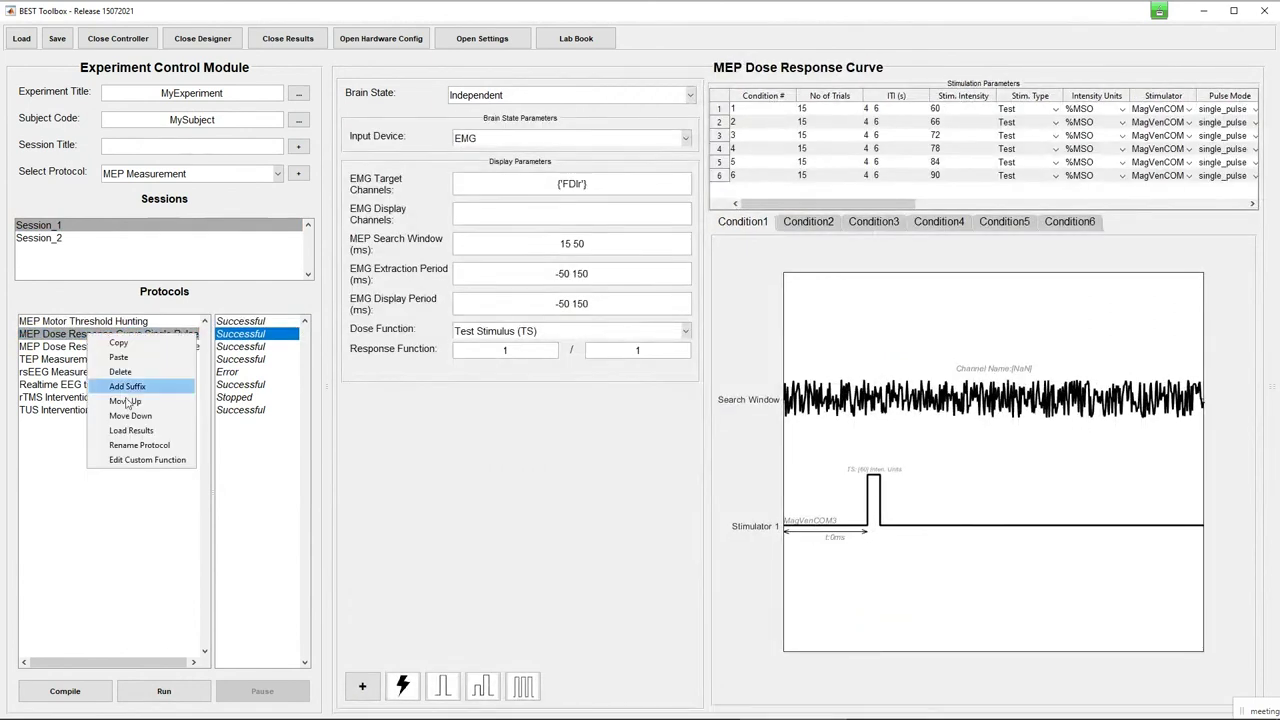
{"action": "left_click", "coordinate": [140, 432]}
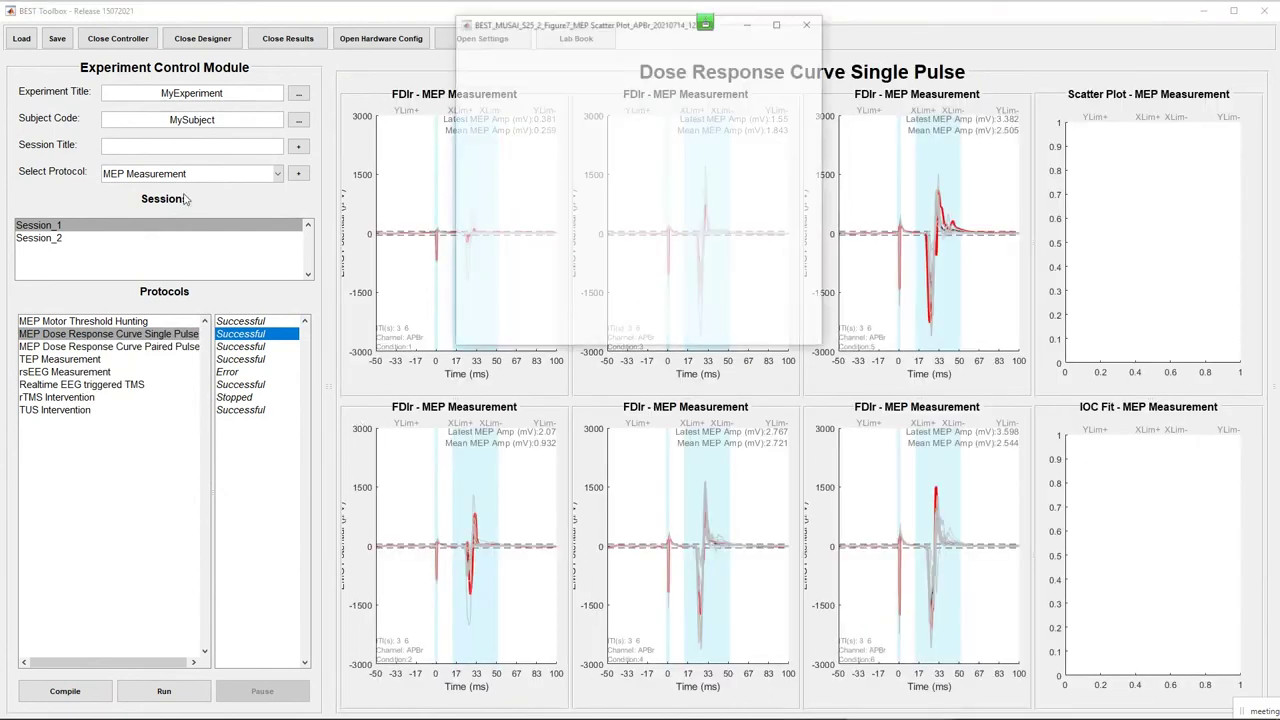
Step: Hide the experiment controller to examine the loaded single pulse dose response results, and show the controller again
{"action": "left_click", "coordinate": [116, 39]}
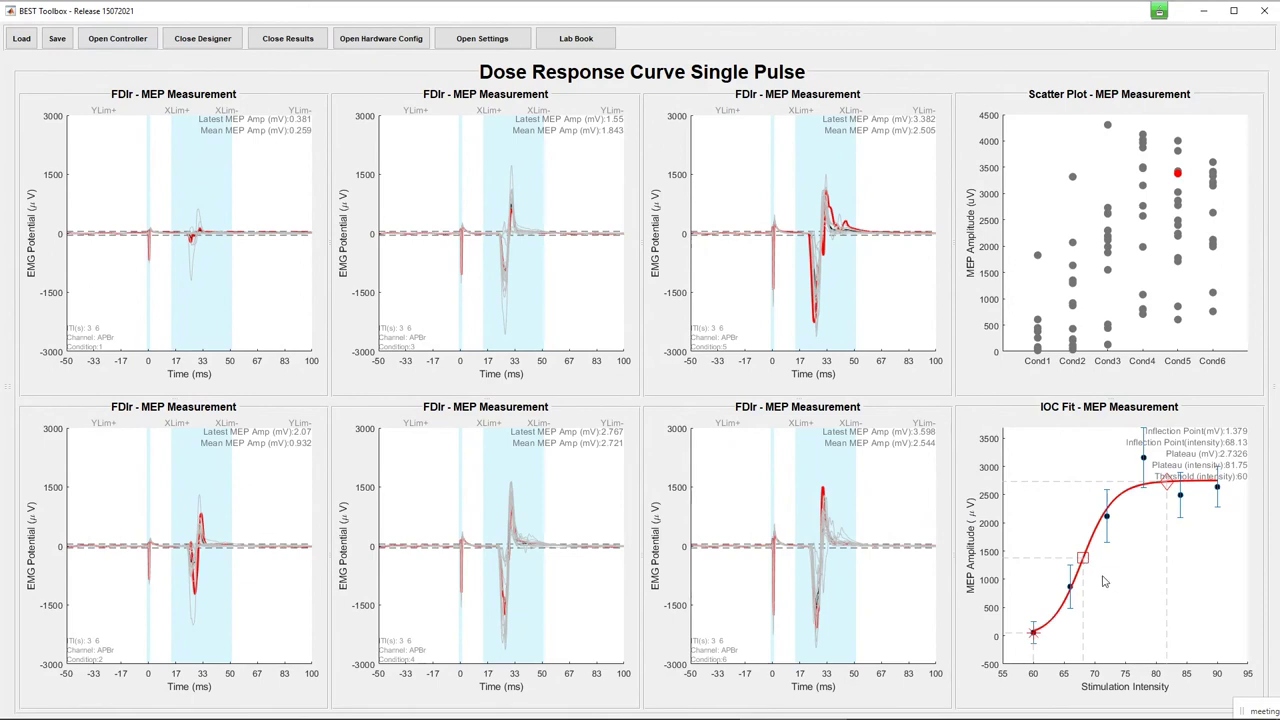
{"action": "left_click", "coordinate": [98, 44]}
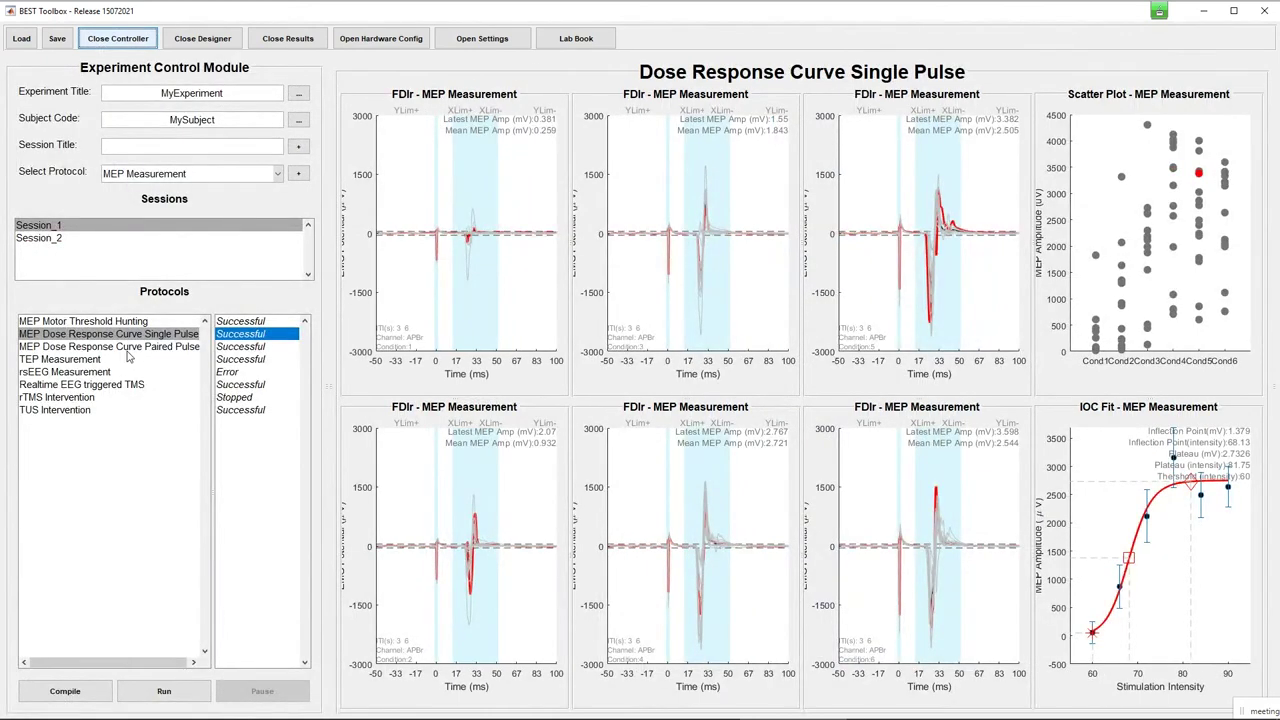
Step: Open Session_2's MEP Dose Response Curve Paired Pulse protocol and review its stimulation parameters, including the paired conditioning stimulus intensities
{"action": "left_click", "coordinate": [128, 346]}
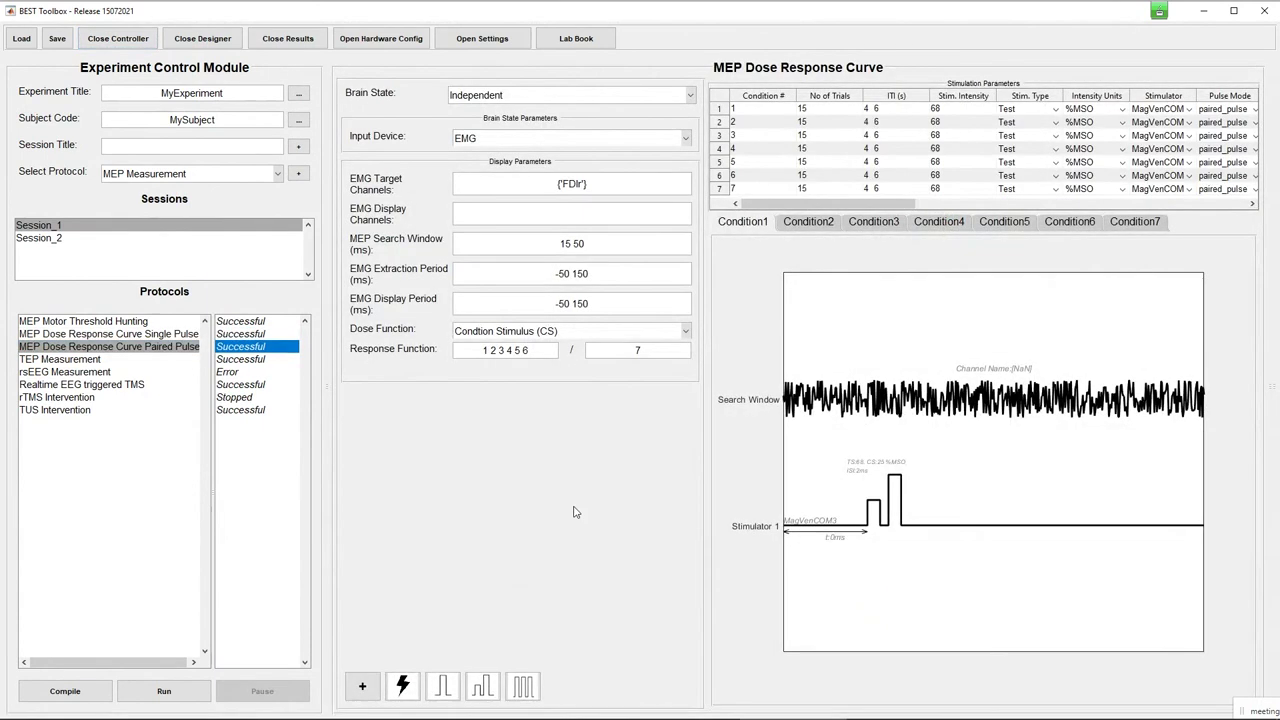
{"action": "left_click", "coordinate": [74, 238]}
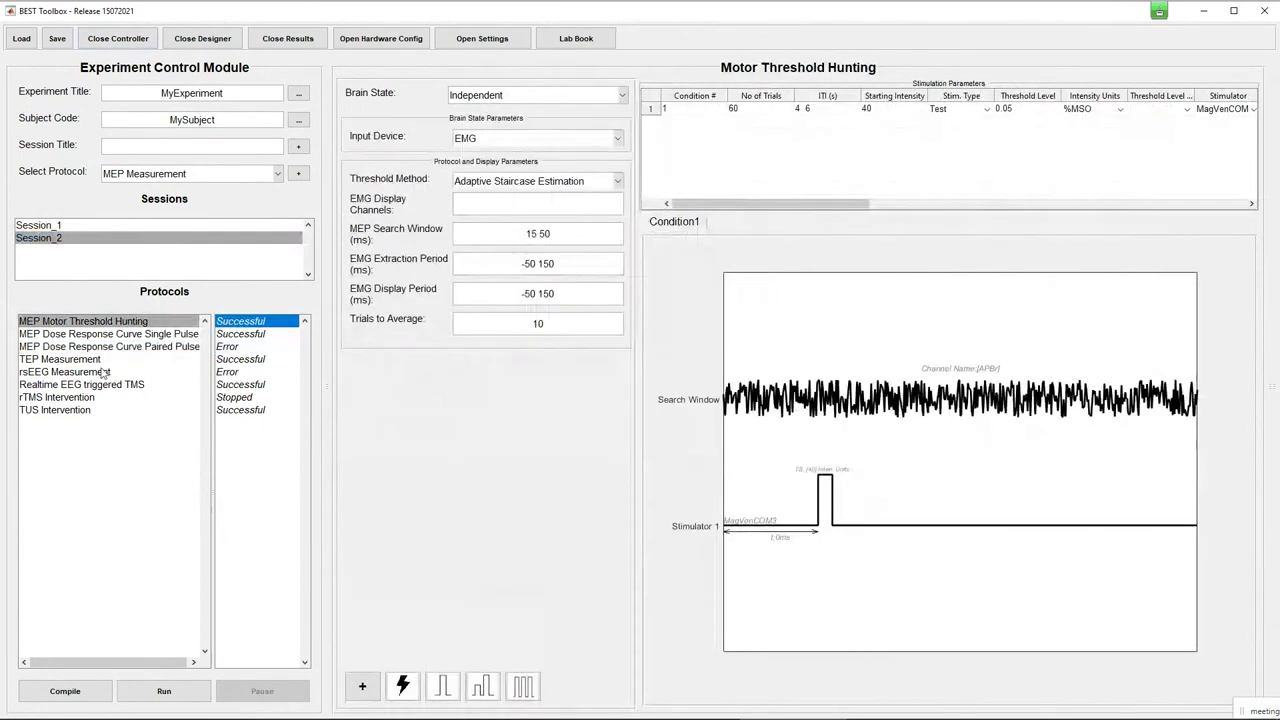
{"action": "left_click", "coordinate": [89, 347]}
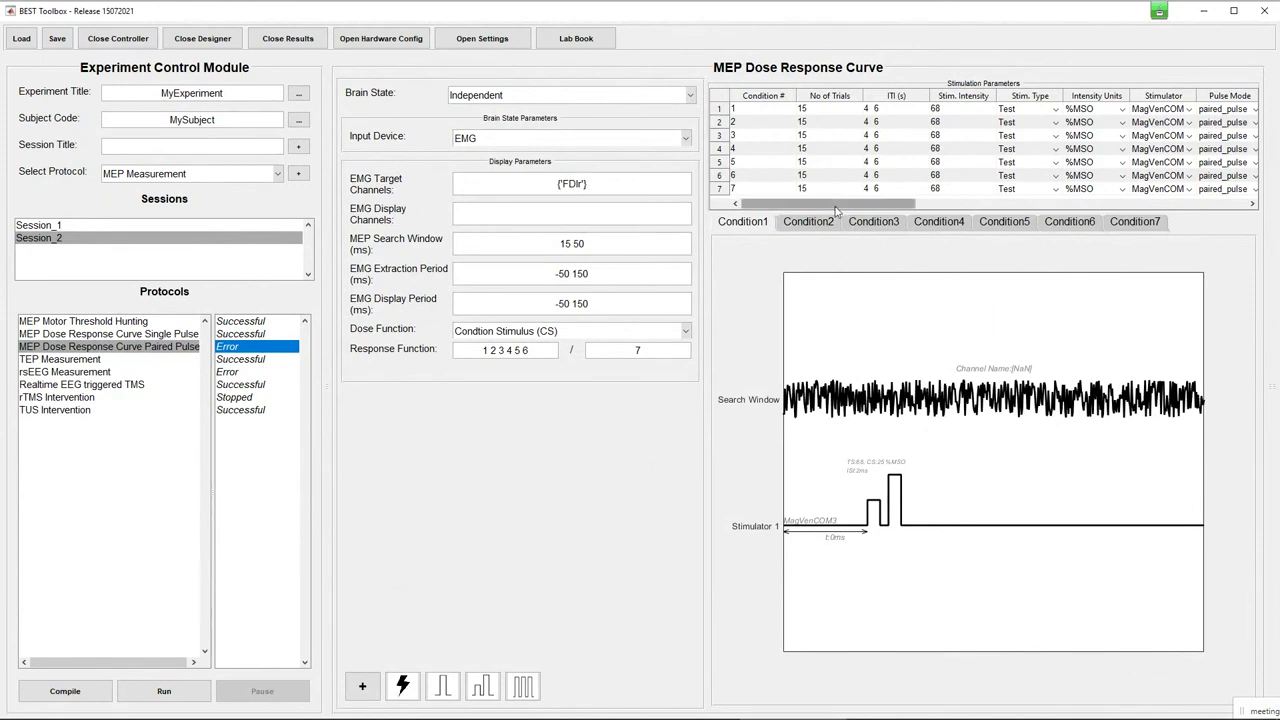
{"action": "left_click_drag", "start_coordinate": [884, 210], "coordinate": [1024, 210]}
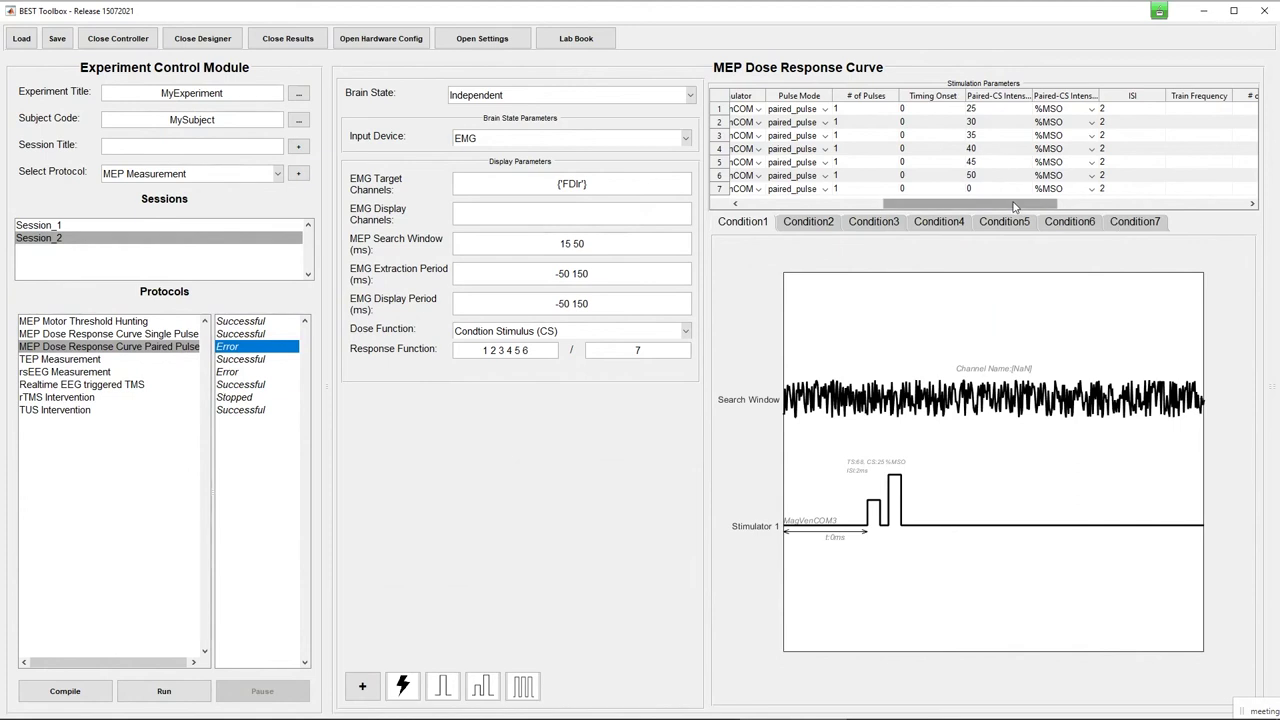
{"action": "left_click_drag", "start_coordinate": [1014, 205], "coordinate": [866, 205]}
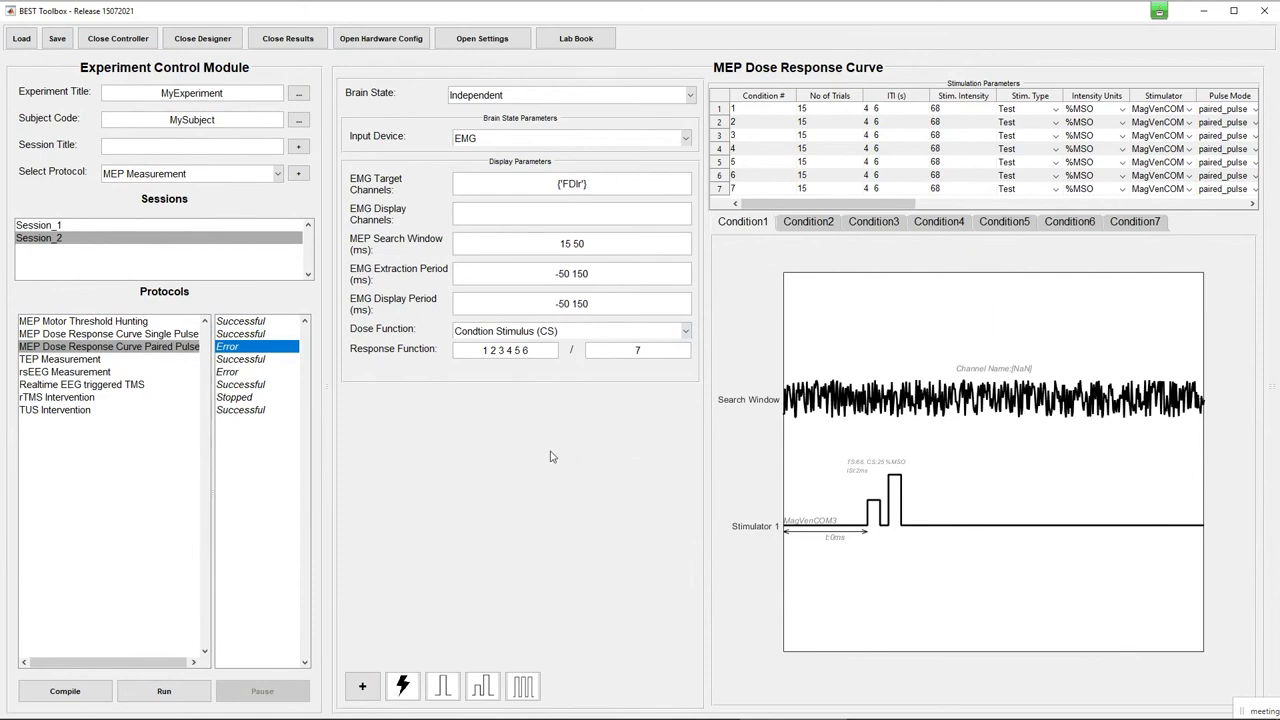
Step: Run the MEP Dose Response Curve Paired Pulse protocol and confirm the EXG data streaming and recording prompts
{"action": "left_click", "coordinate": [193, 693]}
{"action": "left_click", "coordinate": [639, 282]}
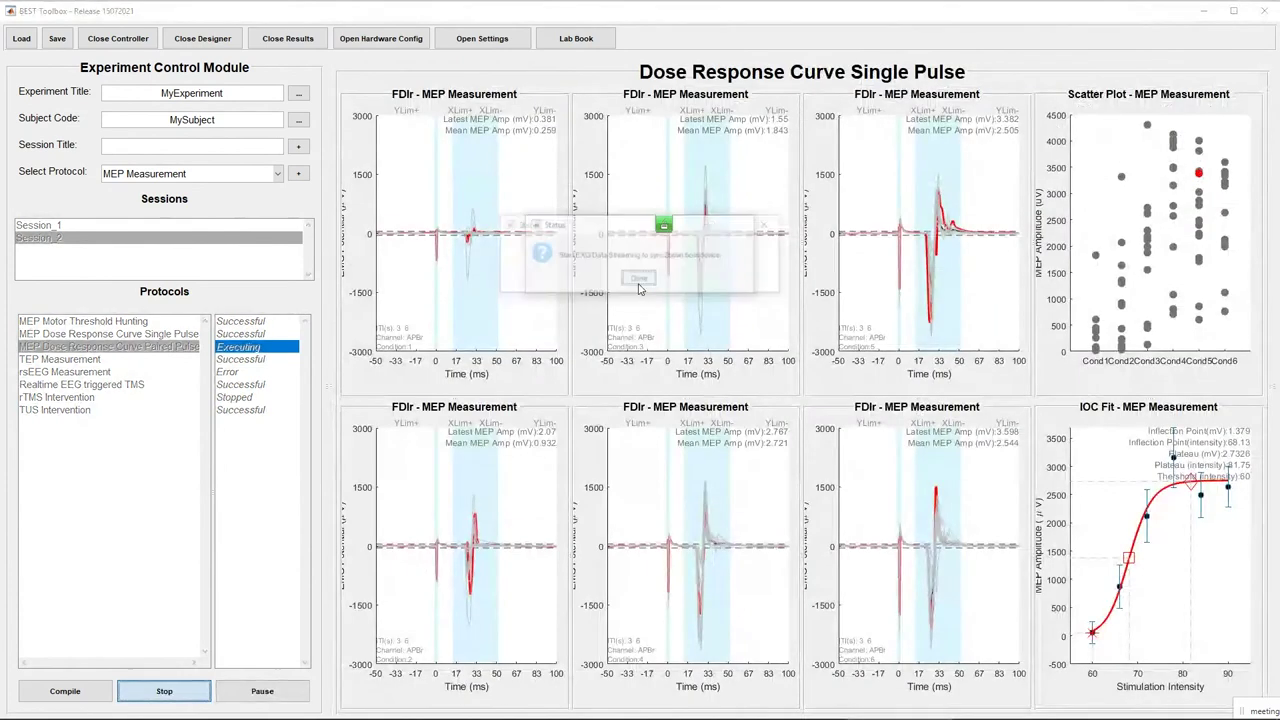
{"action": "left_click", "coordinate": [639, 282]}
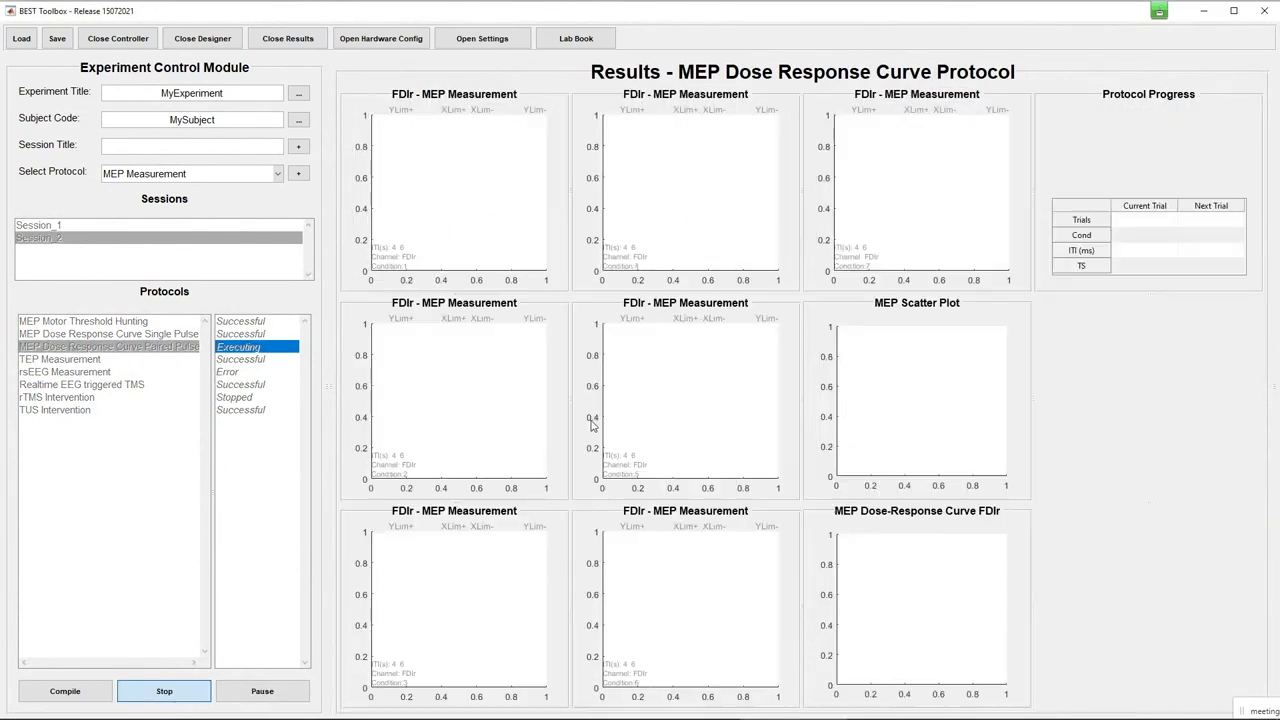
Step: Watch the paired pulse results with the experiment controller hidden, stop the protocol and acknowledge the status message
{"action": "left_click", "coordinate": [125, 40]}
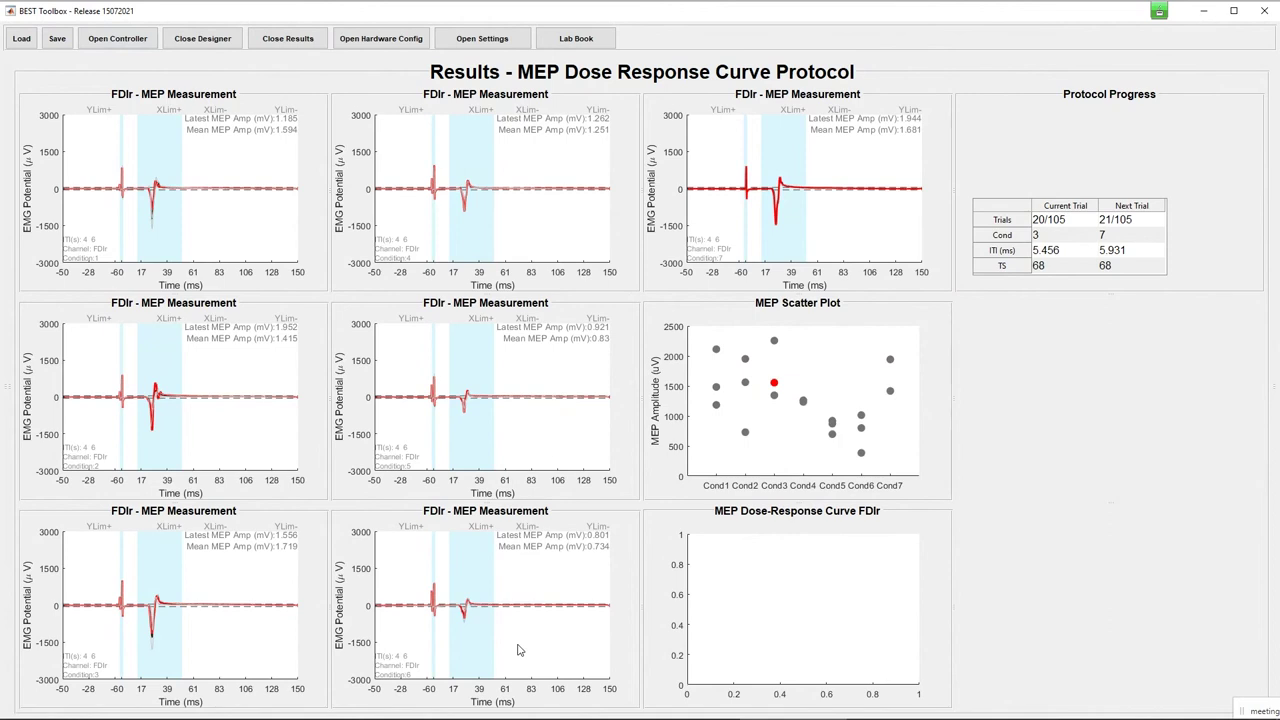
{"action": "left_click", "coordinate": [97, 44]}
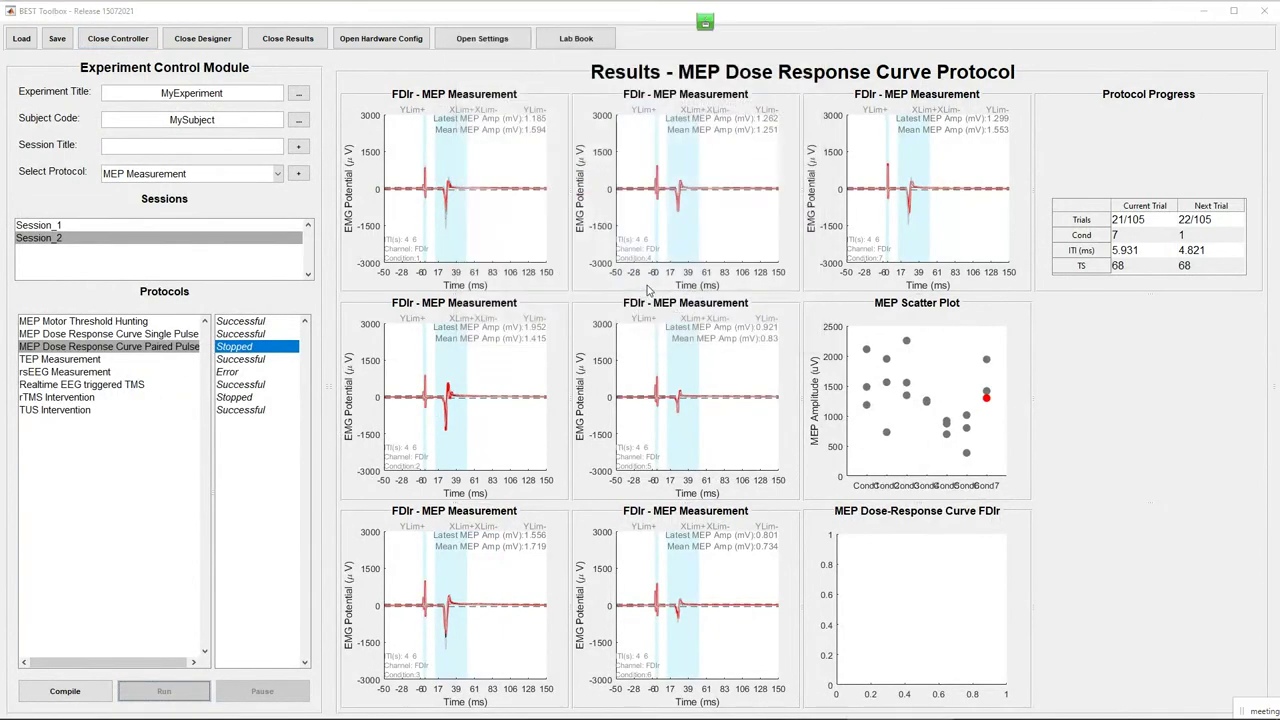
{"action": "left_click", "coordinate": [637, 284]}
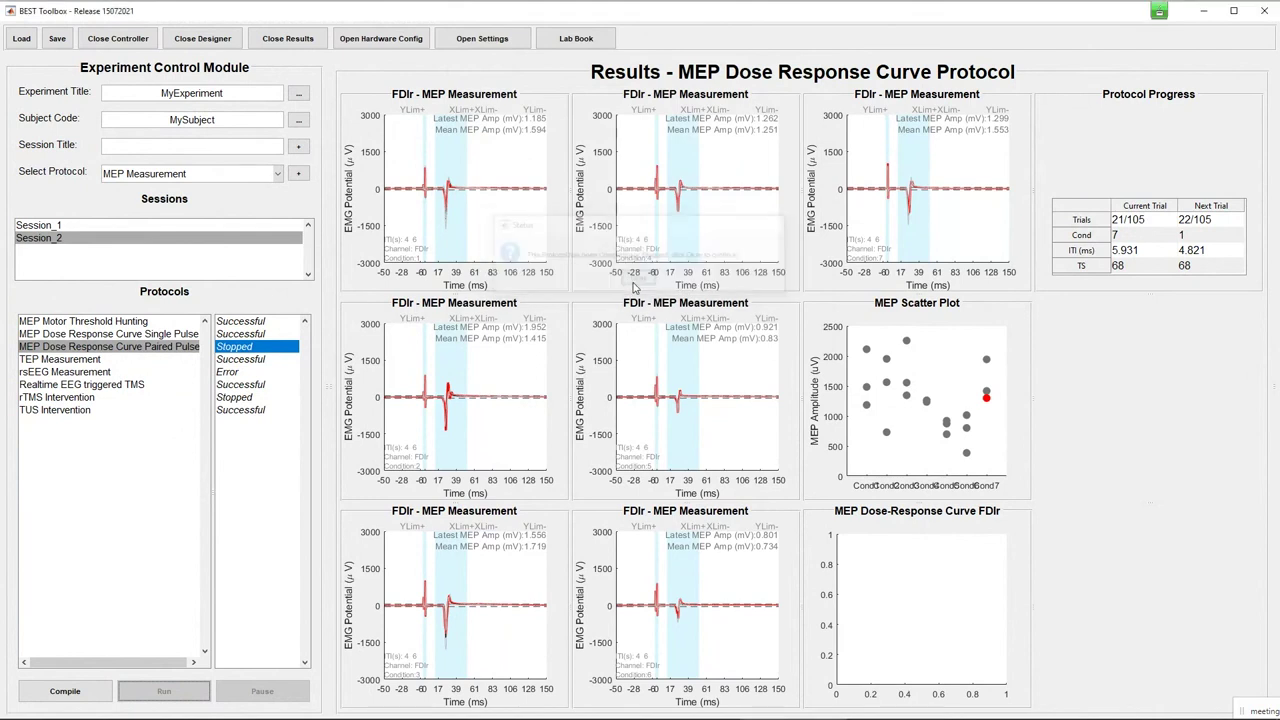
Step: Load the saved results of Session_1's MEP Dose Response Curve Paired Pulse protocol and examine them with the experiment controller temporarily hidden
{"action": "left_click", "coordinate": [93, 238]}
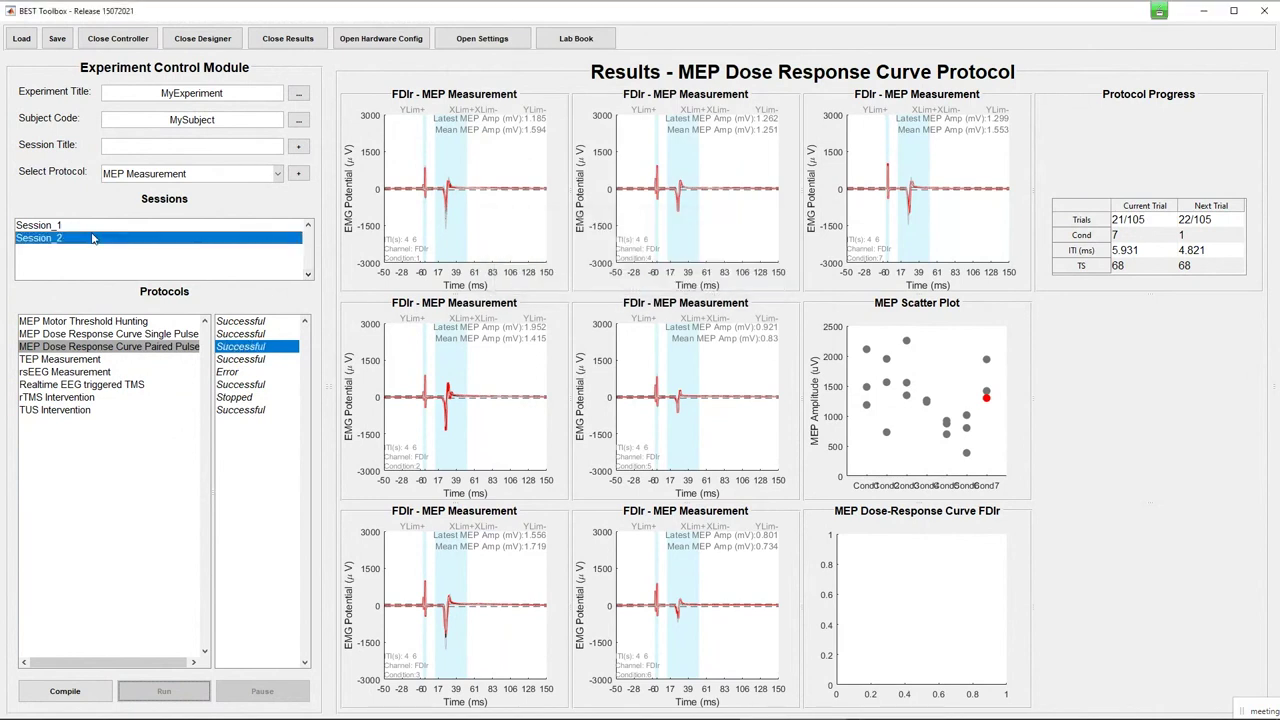
{"action": "left_click", "coordinate": [93, 226]}
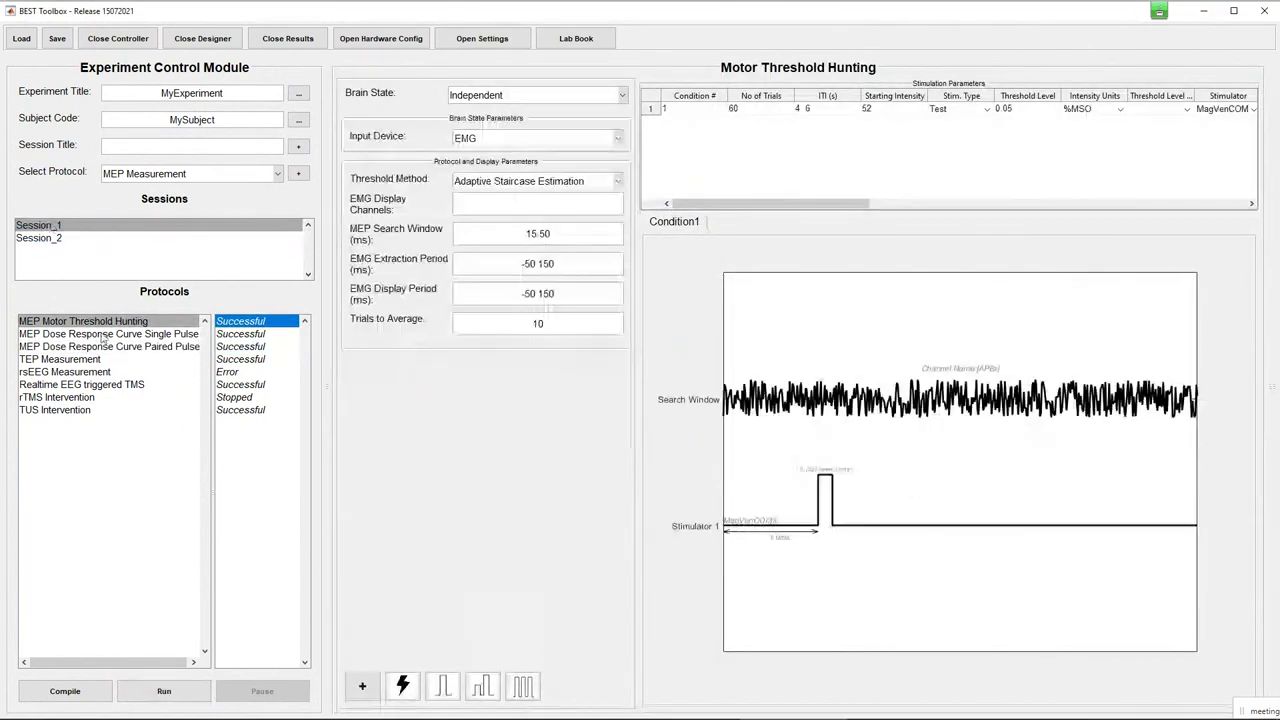
{"action": "left_click", "coordinate": [103, 342]}
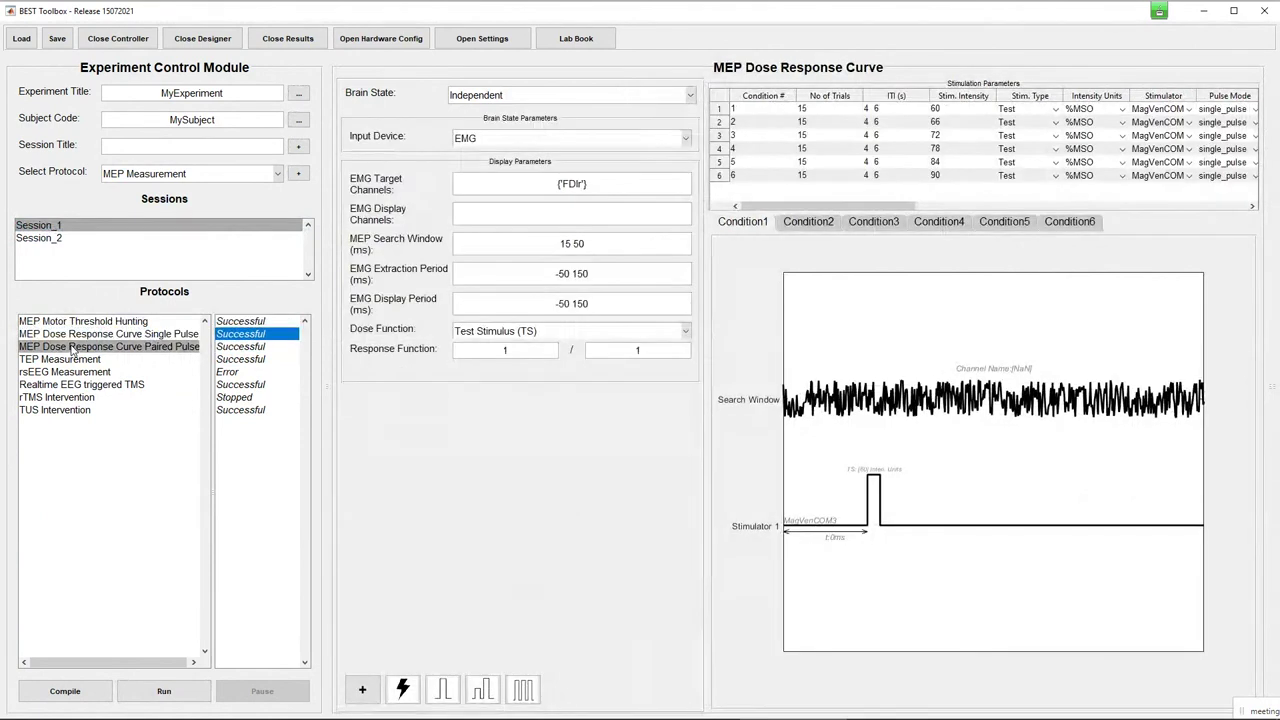
{"action": "right_click", "coordinate": [72, 349]}
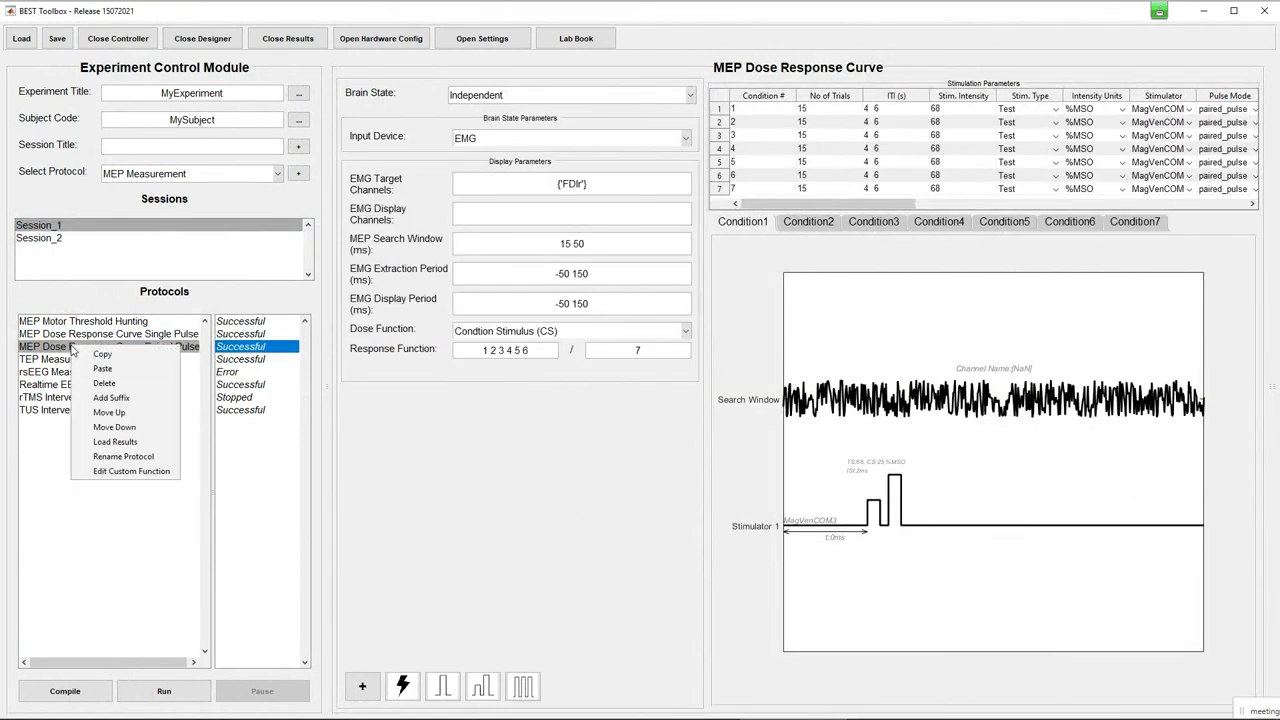
{"action": "left_click", "coordinate": [116, 441]}
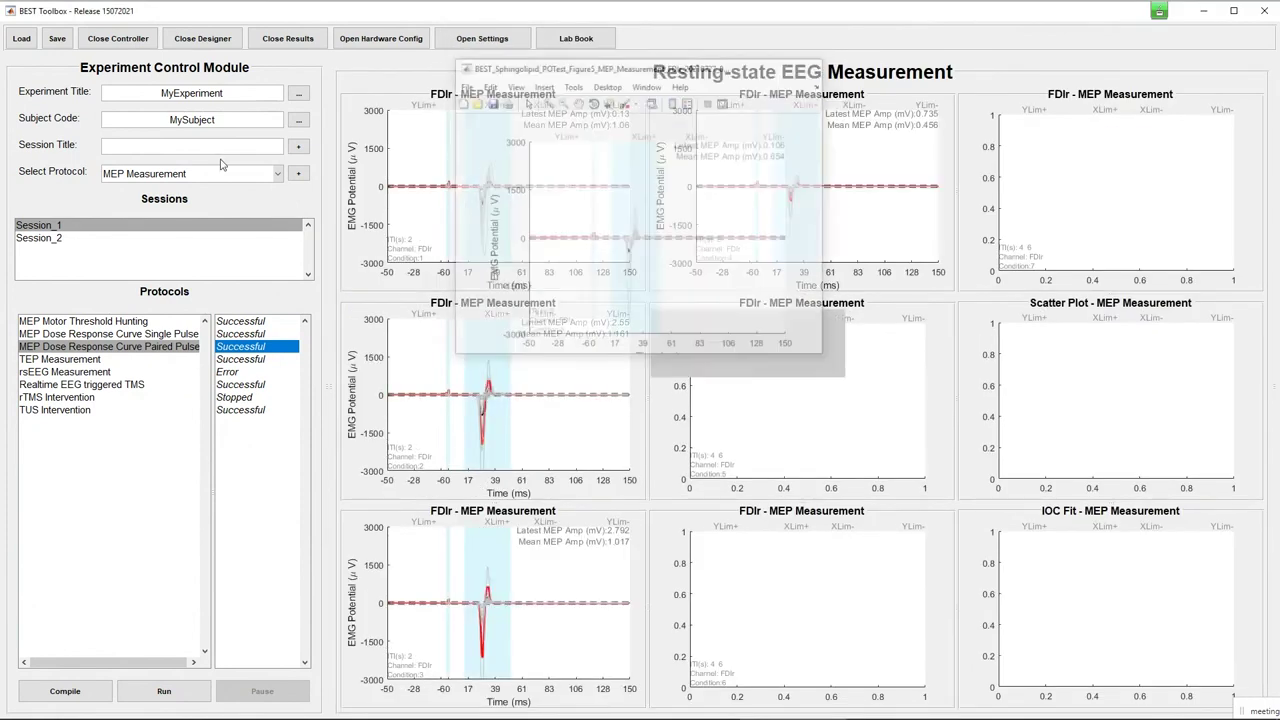
{"action": "left_click", "coordinate": [117, 40]}
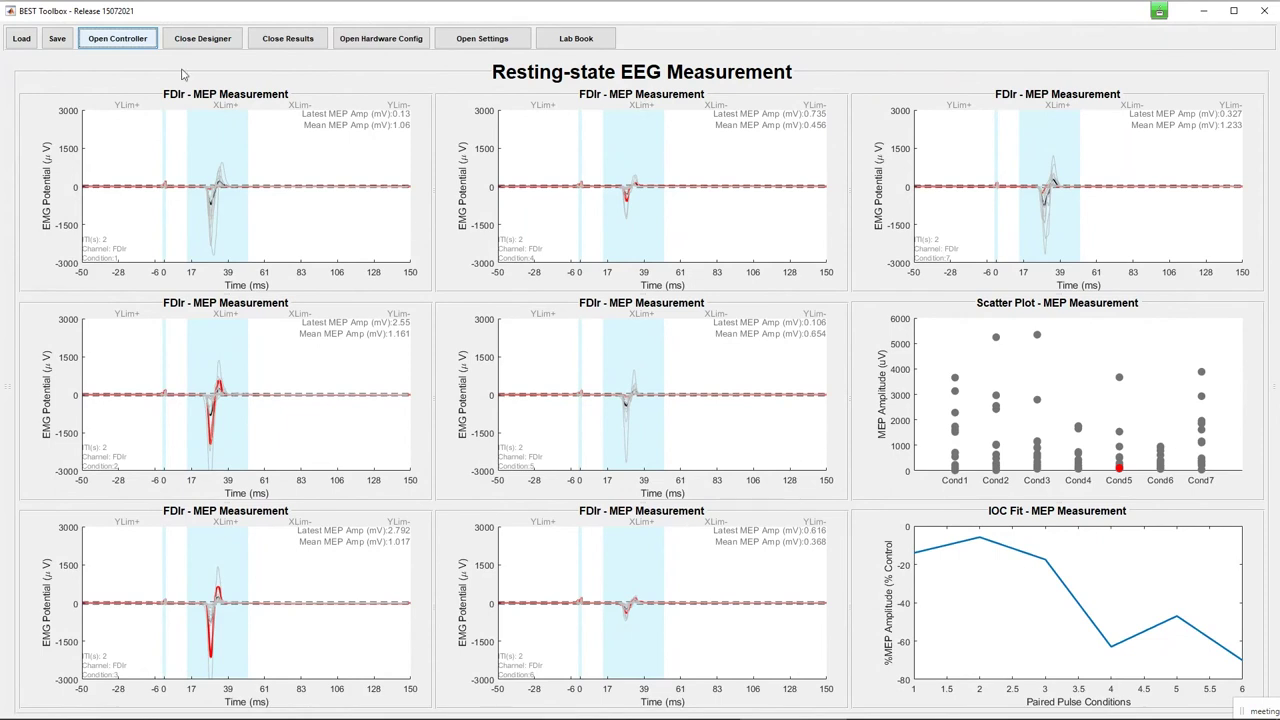
{"action": "left_click", "coordinate": [113, 40]}
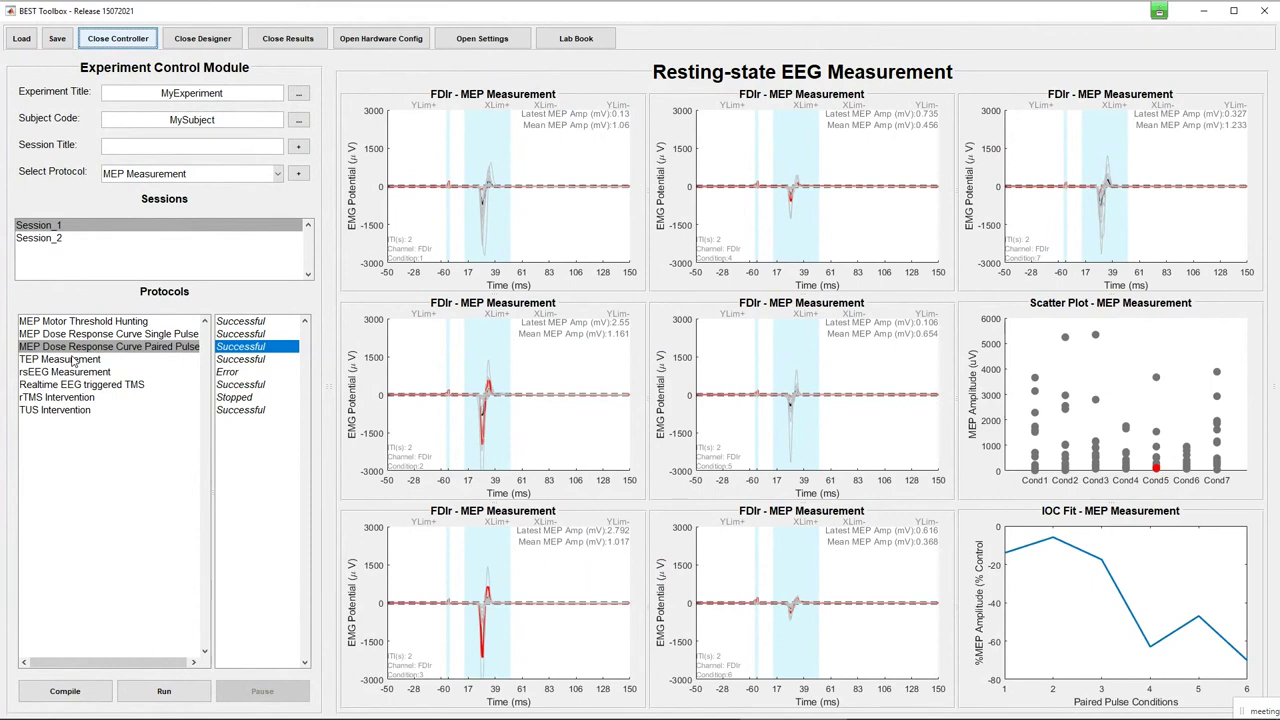
Step: Open Session_1's TEP Measurement protocol and set its number of trials to average to 50
{"action": "left_click", "coordinate": [70, 359]}
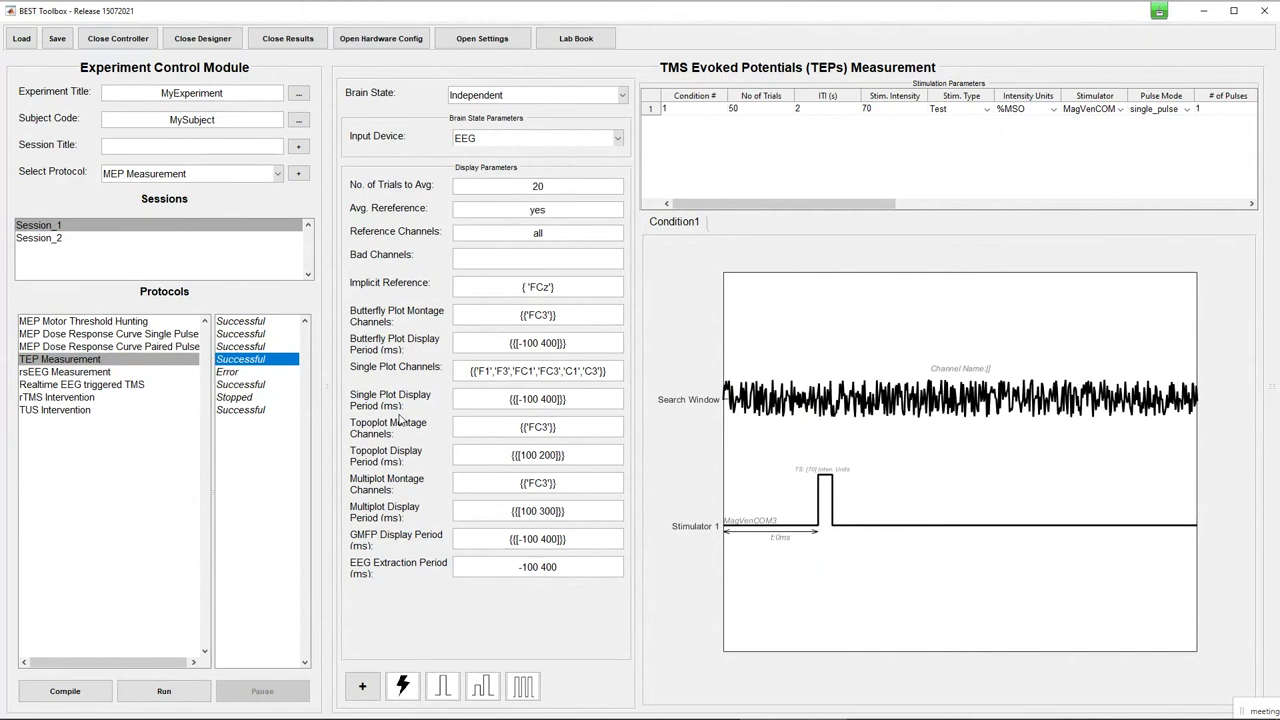
{"action": "left_click_drag", "start_coordinate": [548, 186], "coordinate": [530, 186]}
{"action": "type", "text": "50"}
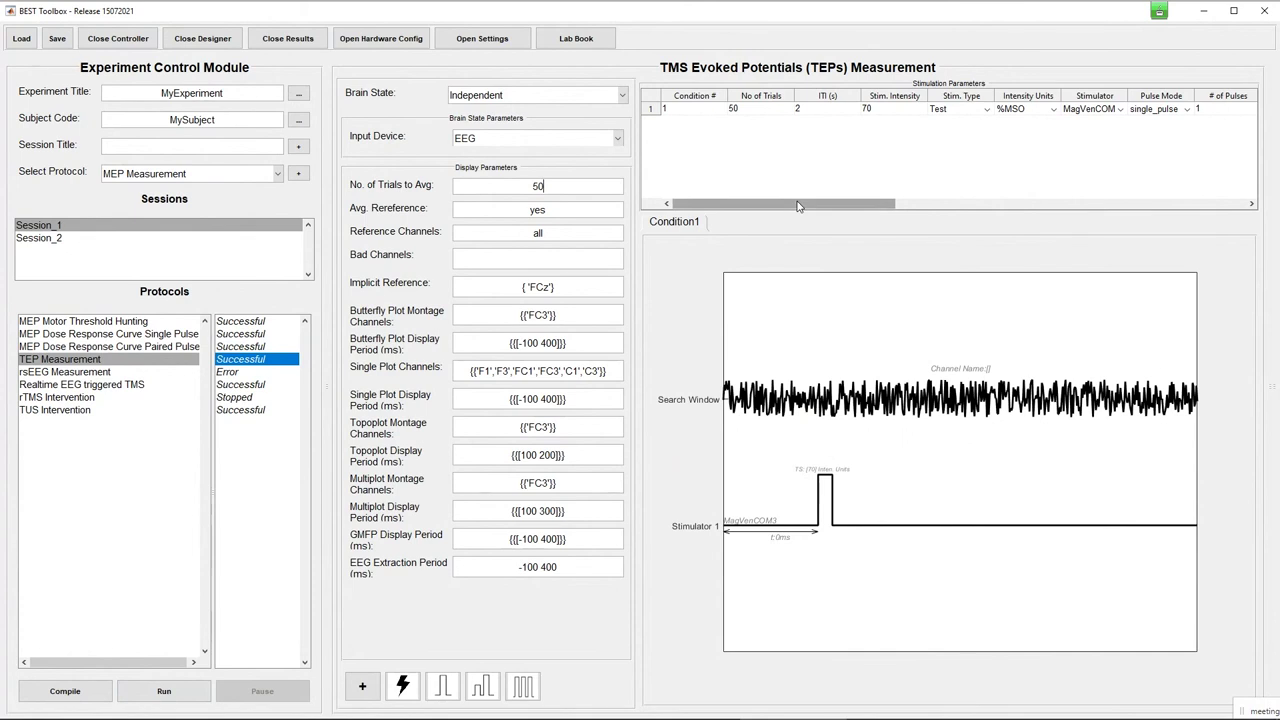
{"action": "mouse_move", "coordinate": [798, 206]}
{"action": "left_mouse_down"}
{"action": "mouse_move", "coordinate": [958, 208]}
{"action": "mouse_move", "coordinate": [796, 207]}
{"action": "left_mouse_up"}
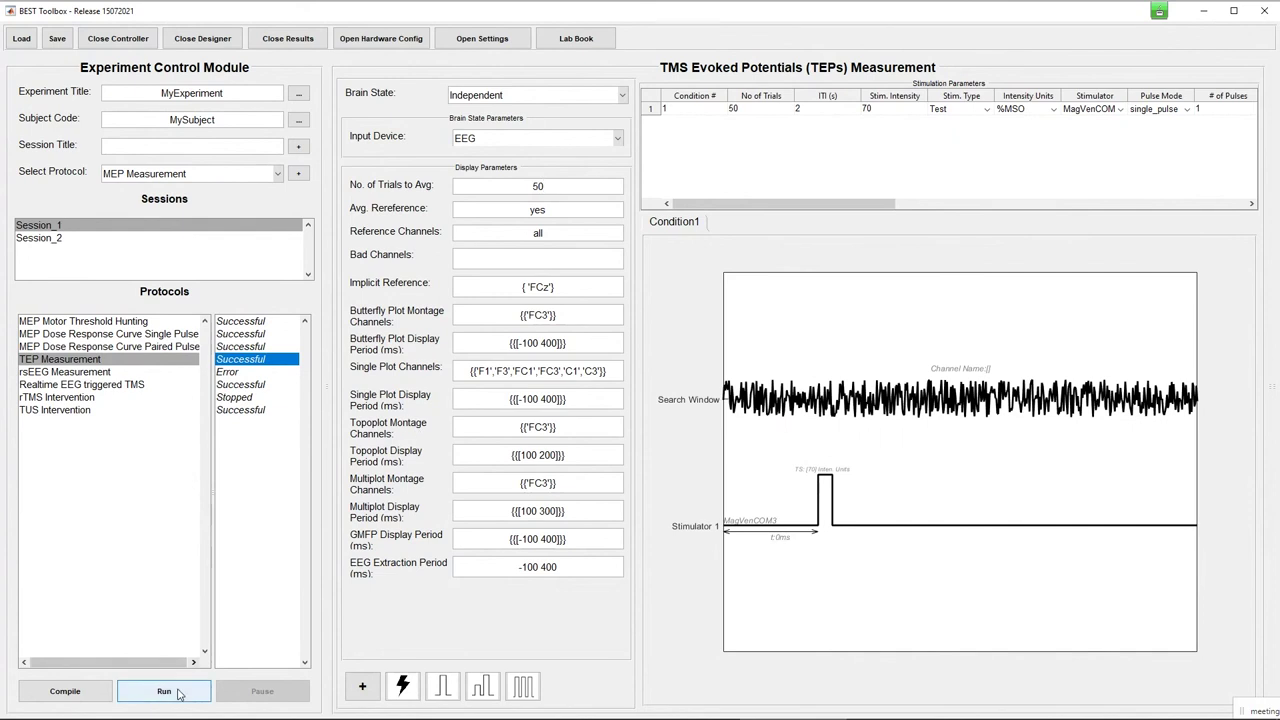
Step: Run the TEP Measurement protocol and confirm the EXG data streaming and recording prompts
{"action": "left_click", "coordinate": [179, 694]}
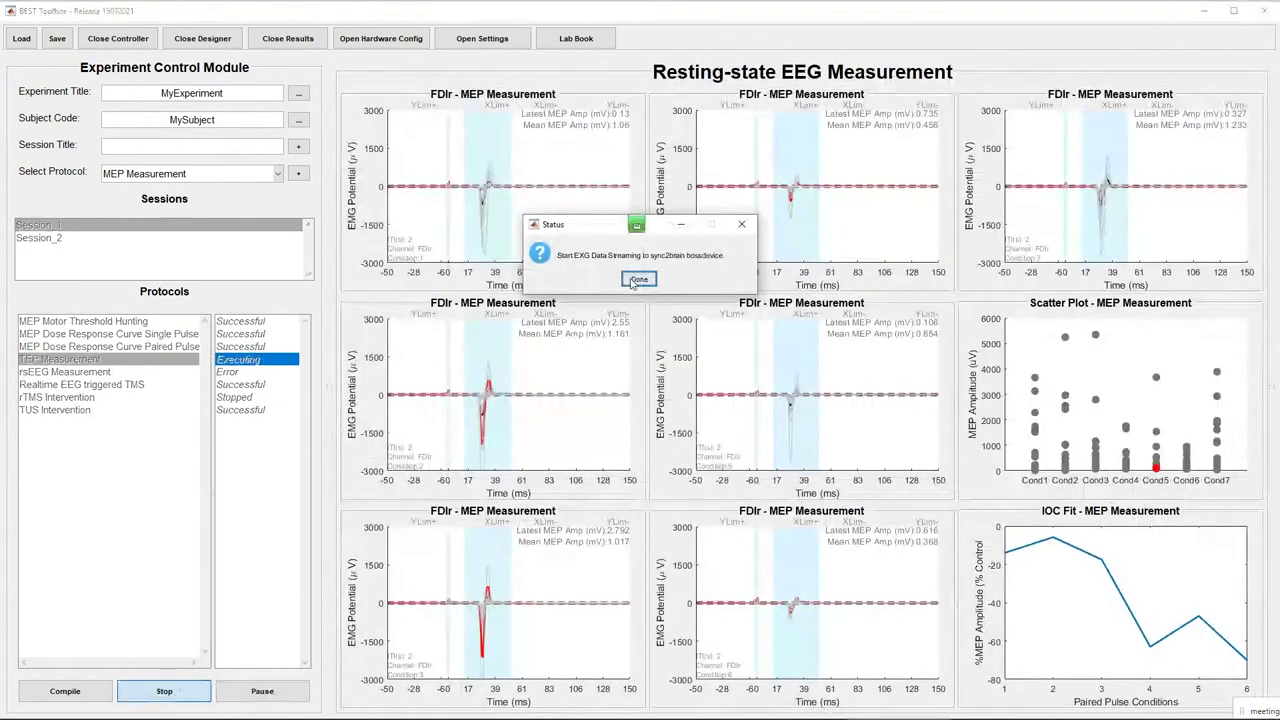
{"action": "left_click", "coordinate": [630, 284]}
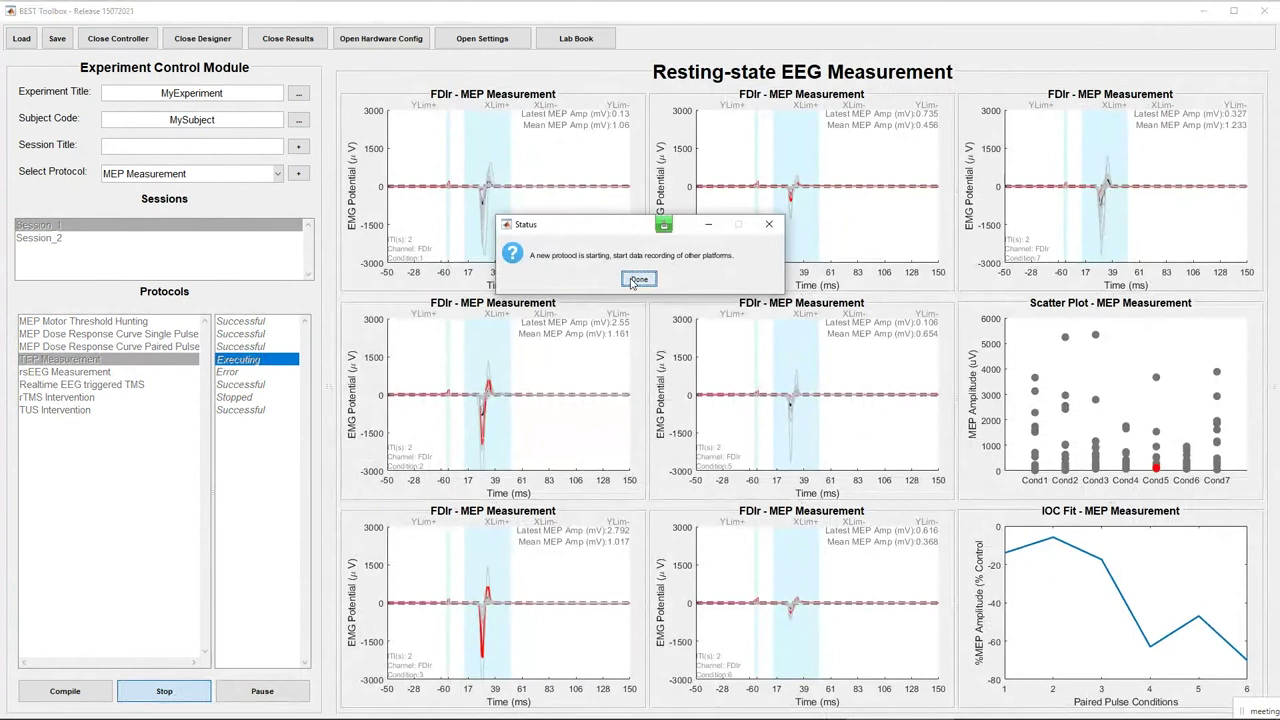
{"action": "left_click", "coordinate": [630, 284]}
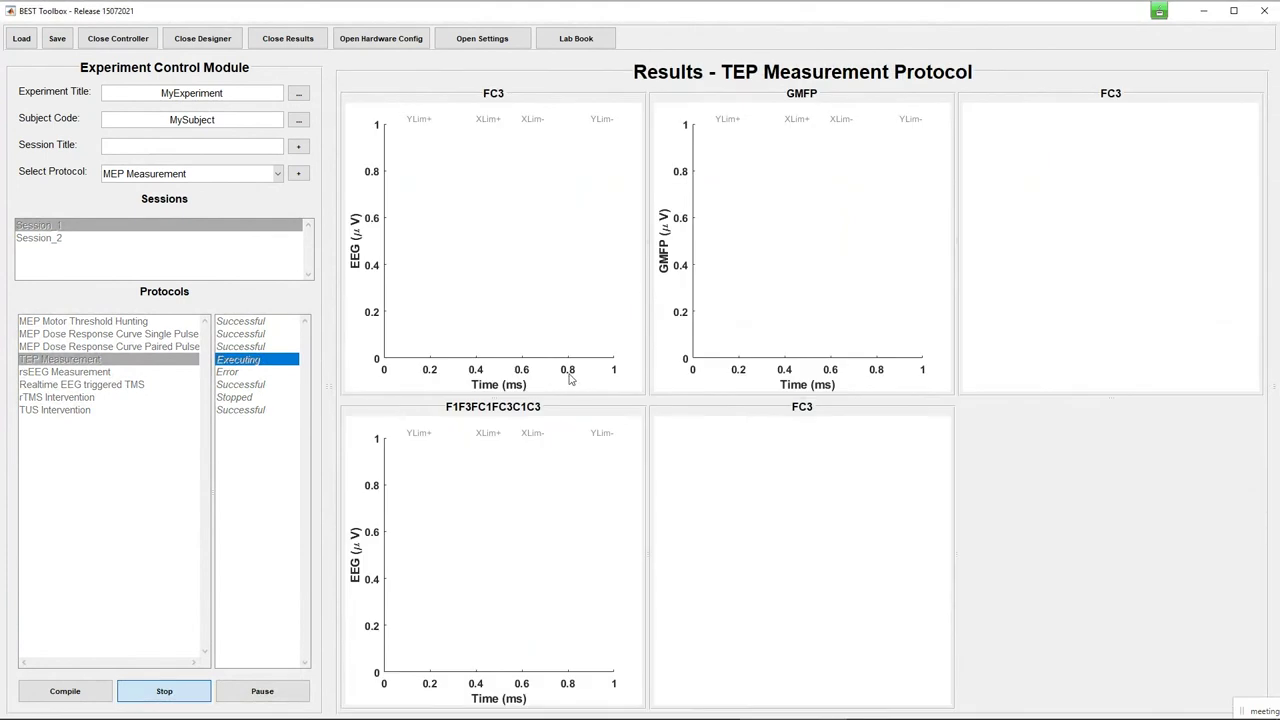
Step: Hide the experiment controller and reduce the GMFP plot's upper Y limit to 50
{"action": "left_click", "coordinate": [113, 44]}
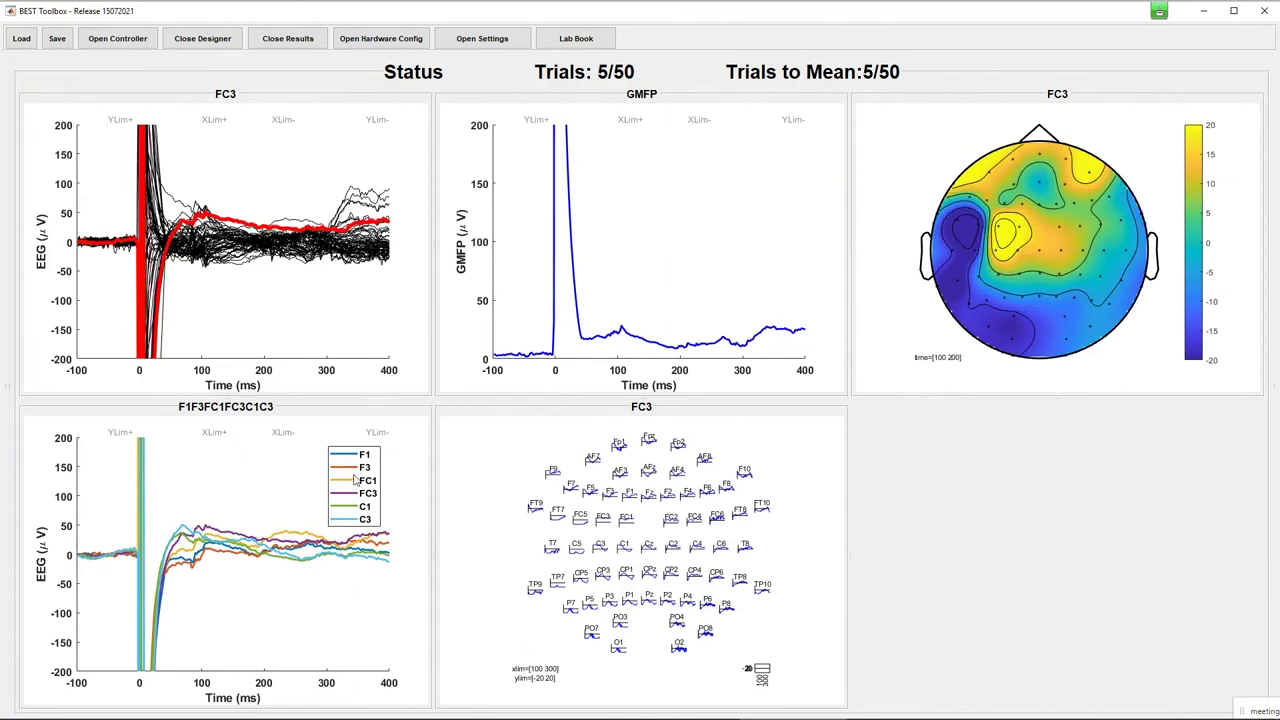
{"action": "left_click", "coordinate": [794, 120]}
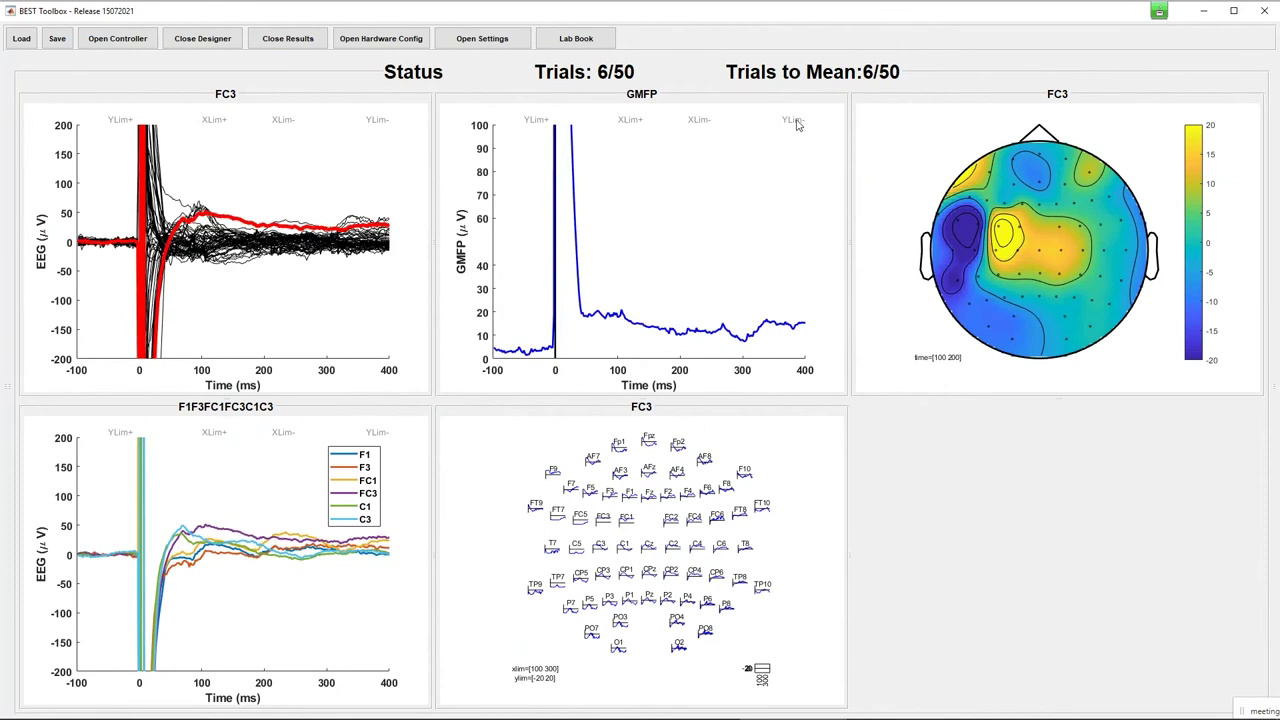
{"action": "left_click", "coordinate": [794, 120]}
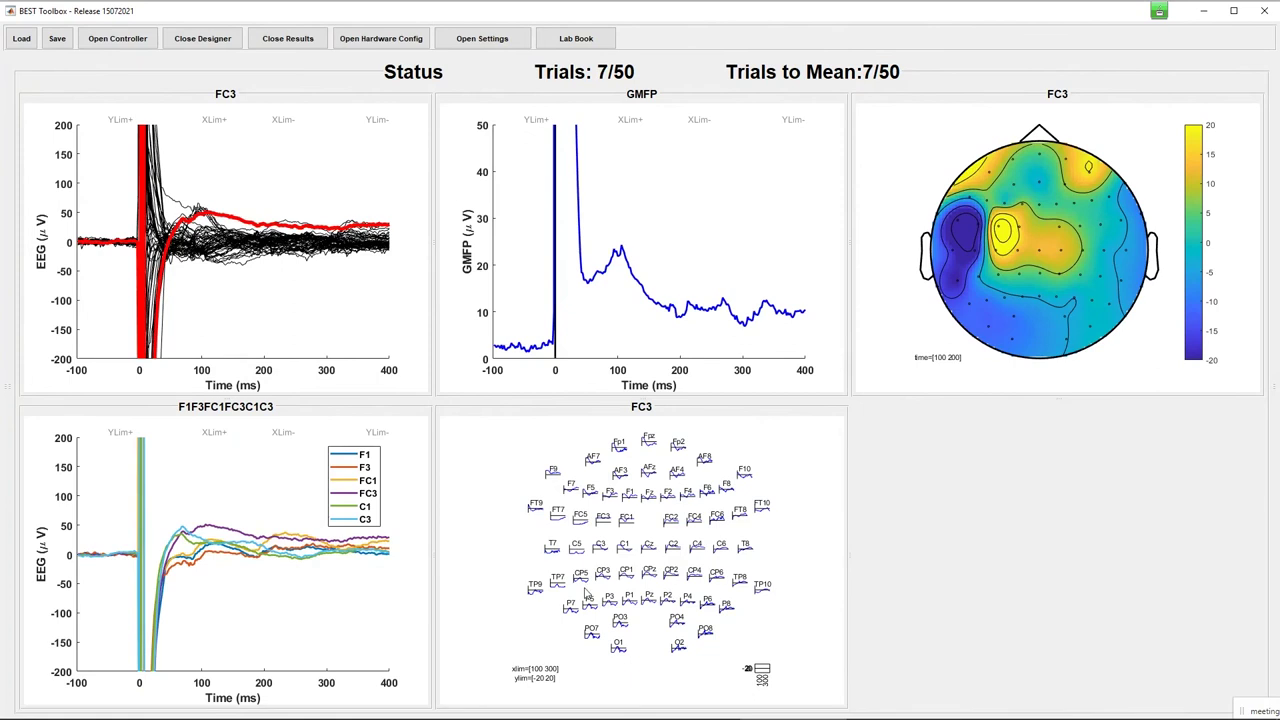
Step: View the display options of the FC3 channel multiplot and dismiss them without changing anything
{"action": "right_click", "coordinate": [492, 550]}
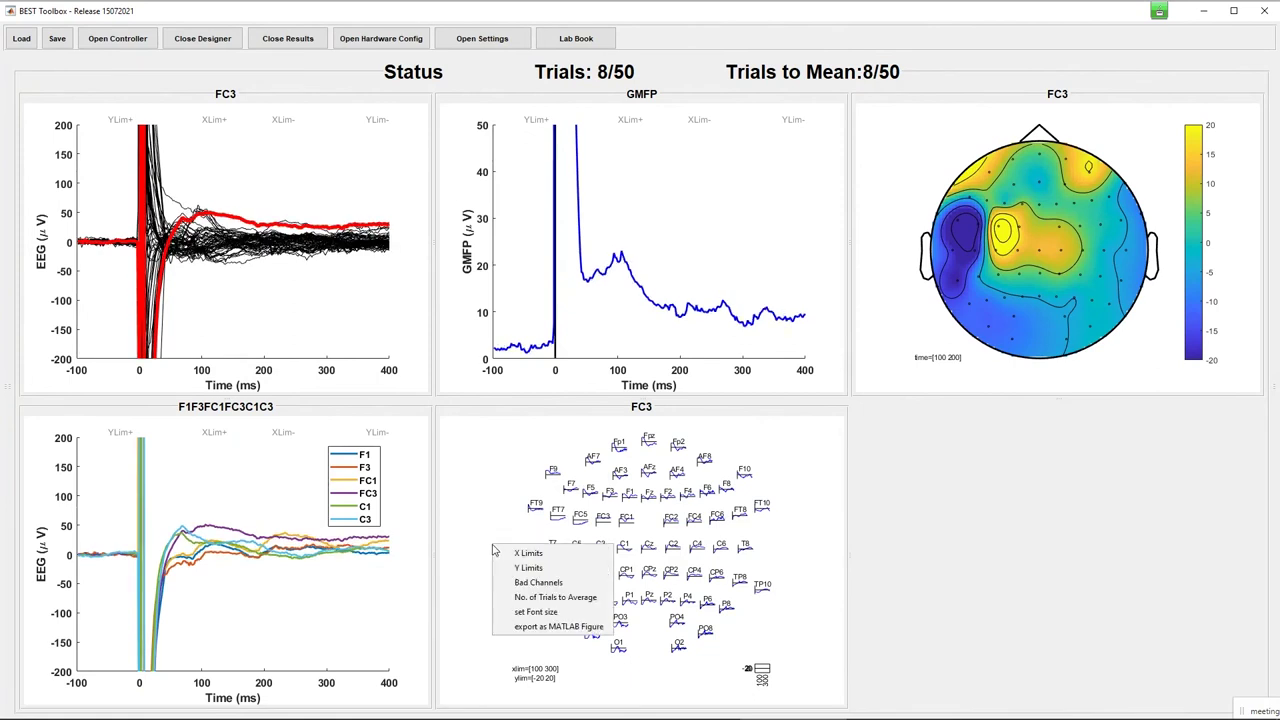
{"action": "left_click", "coordinate": [497, 527]}
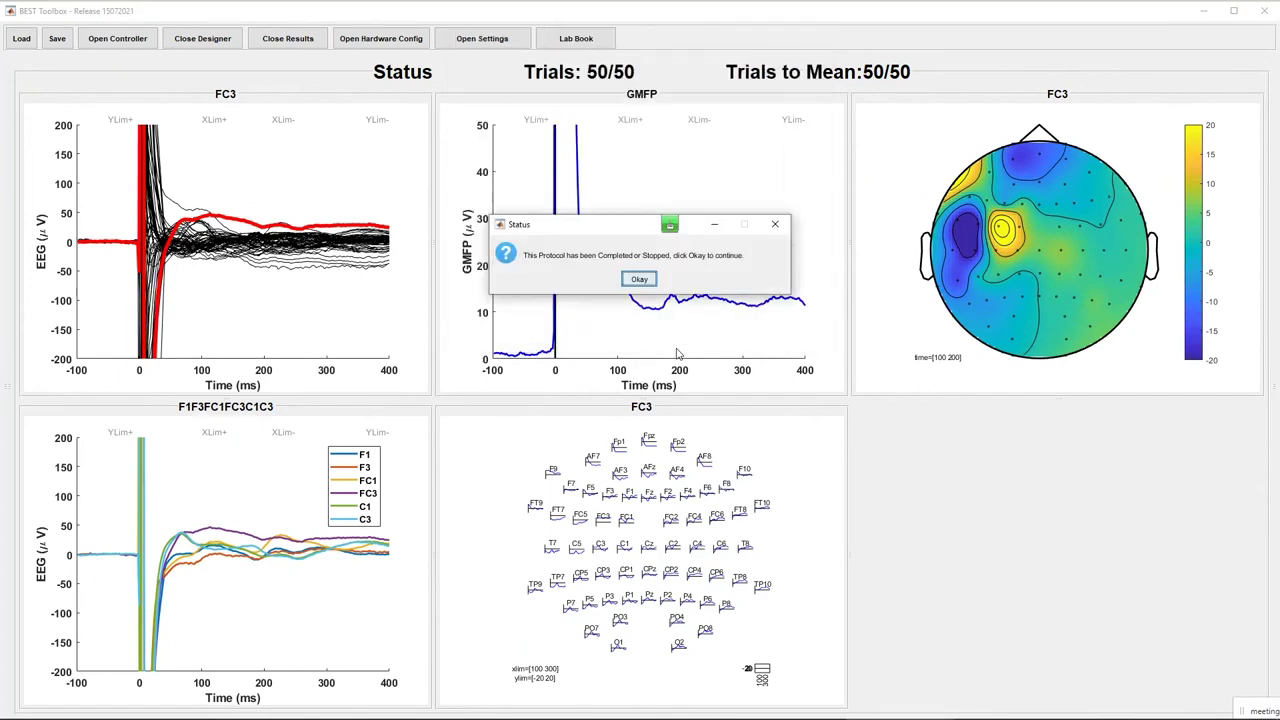
Step: Acknowledge the status message of the TEP Measurement protocol and show the experiment controller again
{"action": "left_click", "coordinate": [639, 280]}
{"action": "left_click", "coordinate": [639, 280]}
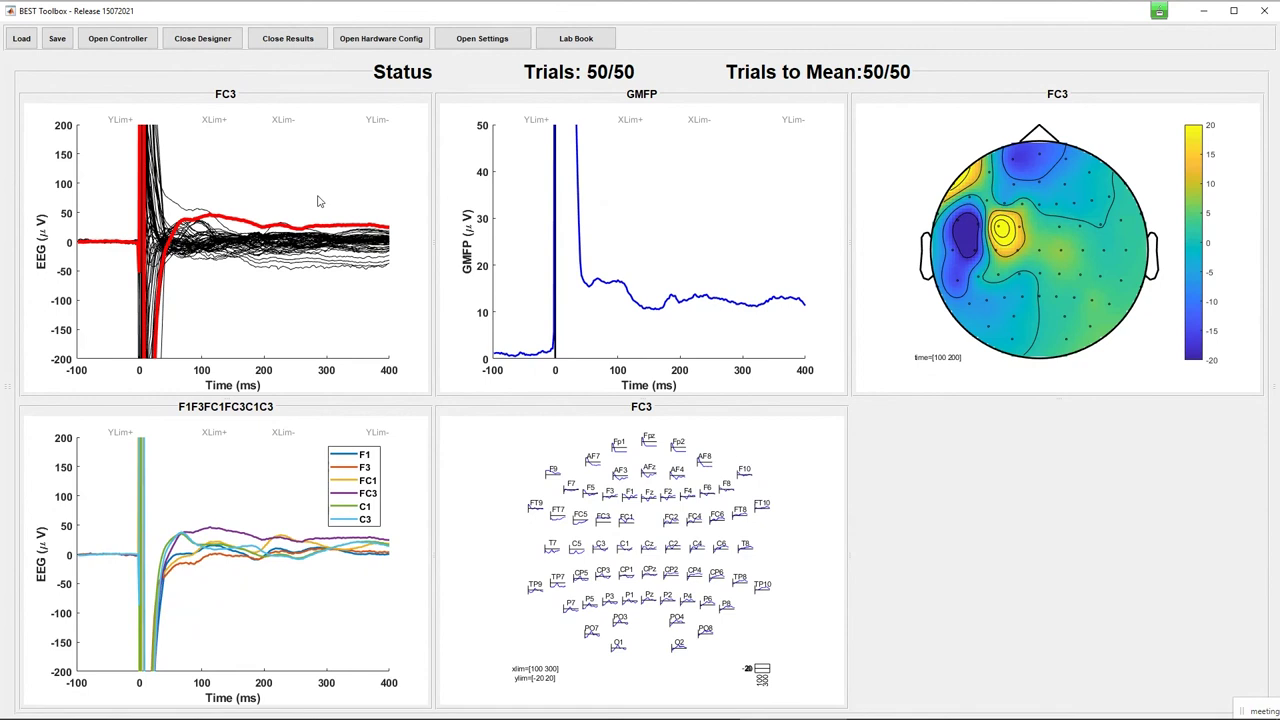
{"action": "left_click", "coordinate": [117, 38]}
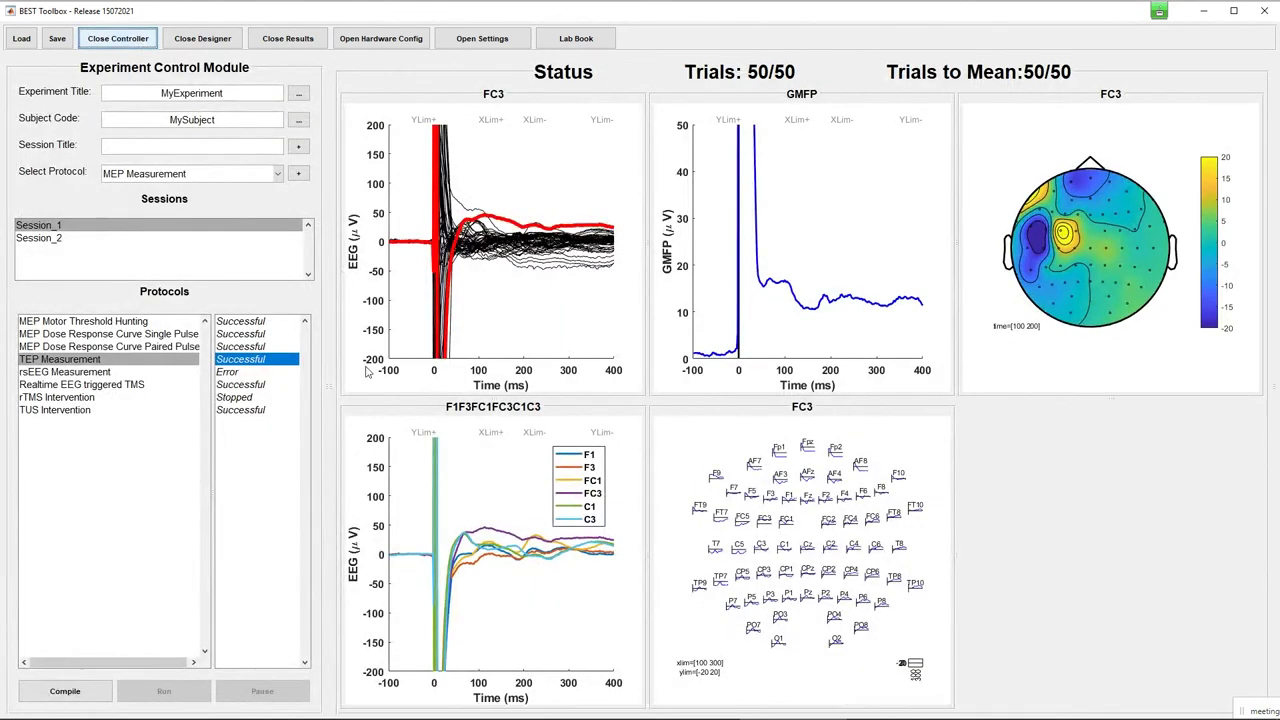
Step: Open the rsEEG Measurement protocol in Session_1 and examine its parameters, including the Spectral Analysis and Input Device options
{"action": "left_click", "coordinate": [88, 374]}
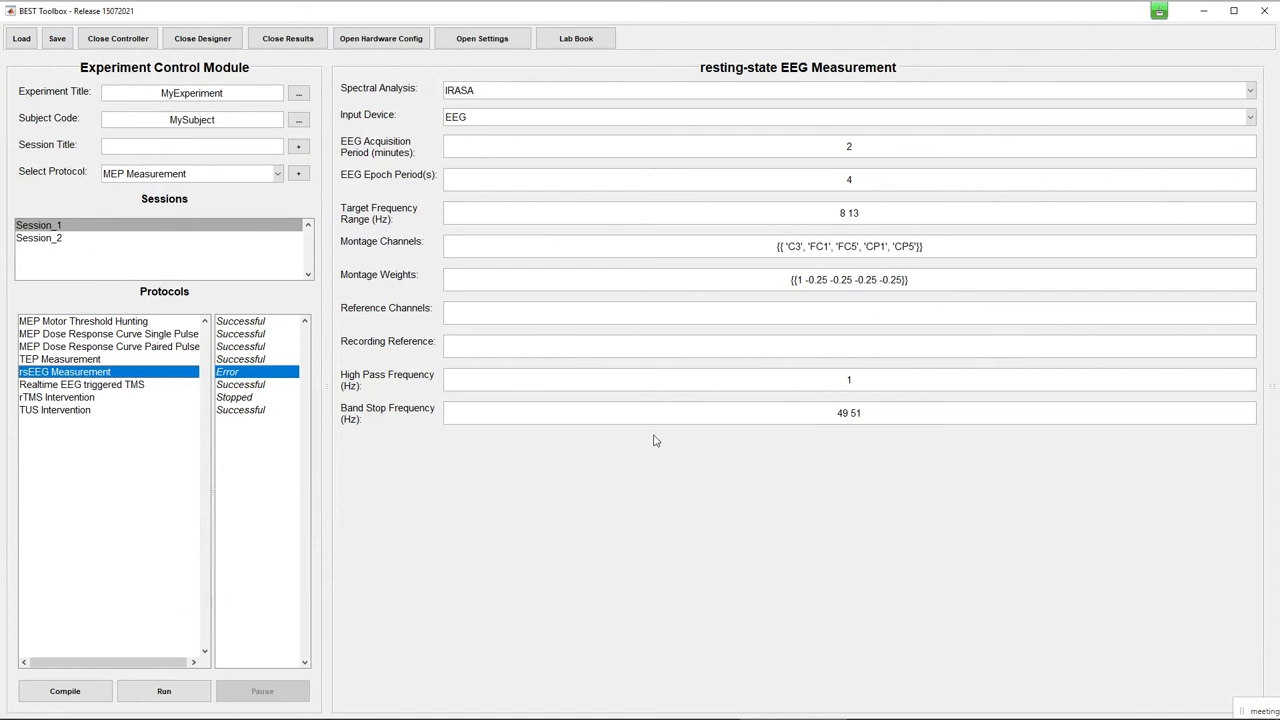
{"action": "left_click", "coordinate": [695, 490]}
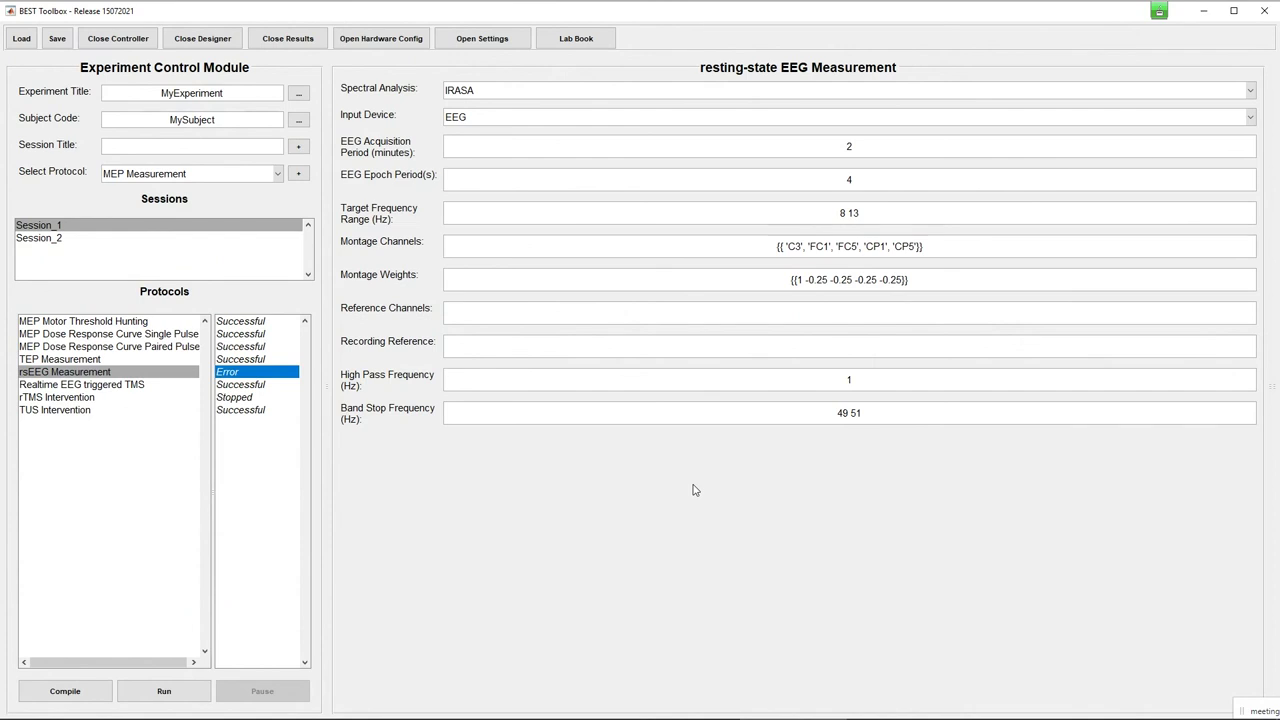
{"action": "left_click", "coordinate": [596, 92]}
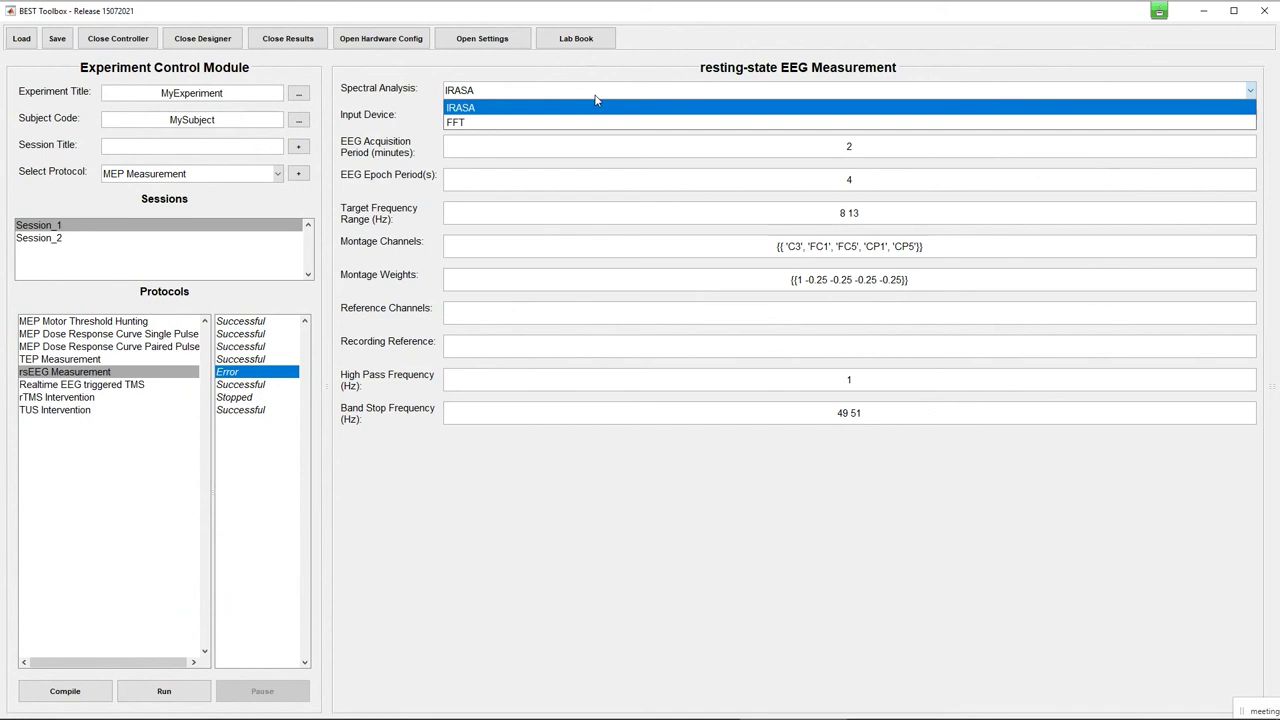
{"action": "left_click", "coordinate": [640, 531]}
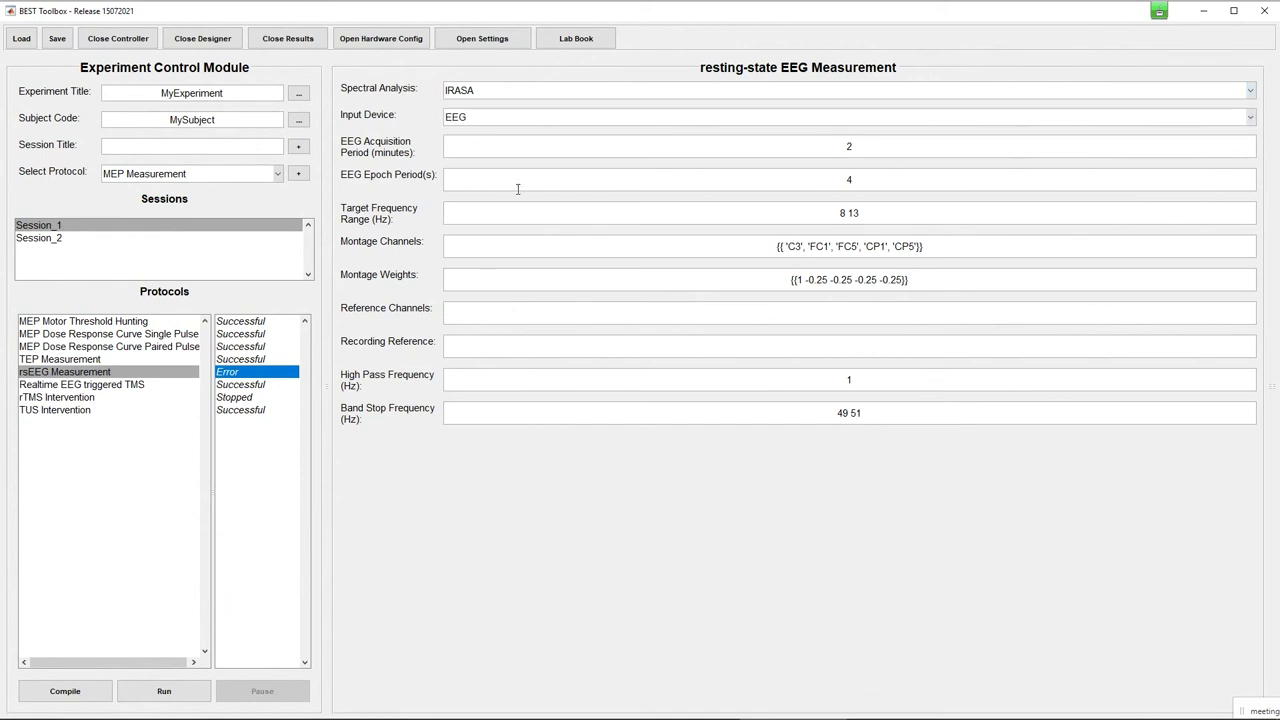
{"action": "left_click", "coordinate": [497, 122]}
{"action": "left_click", "coordinate": [491, 124]}
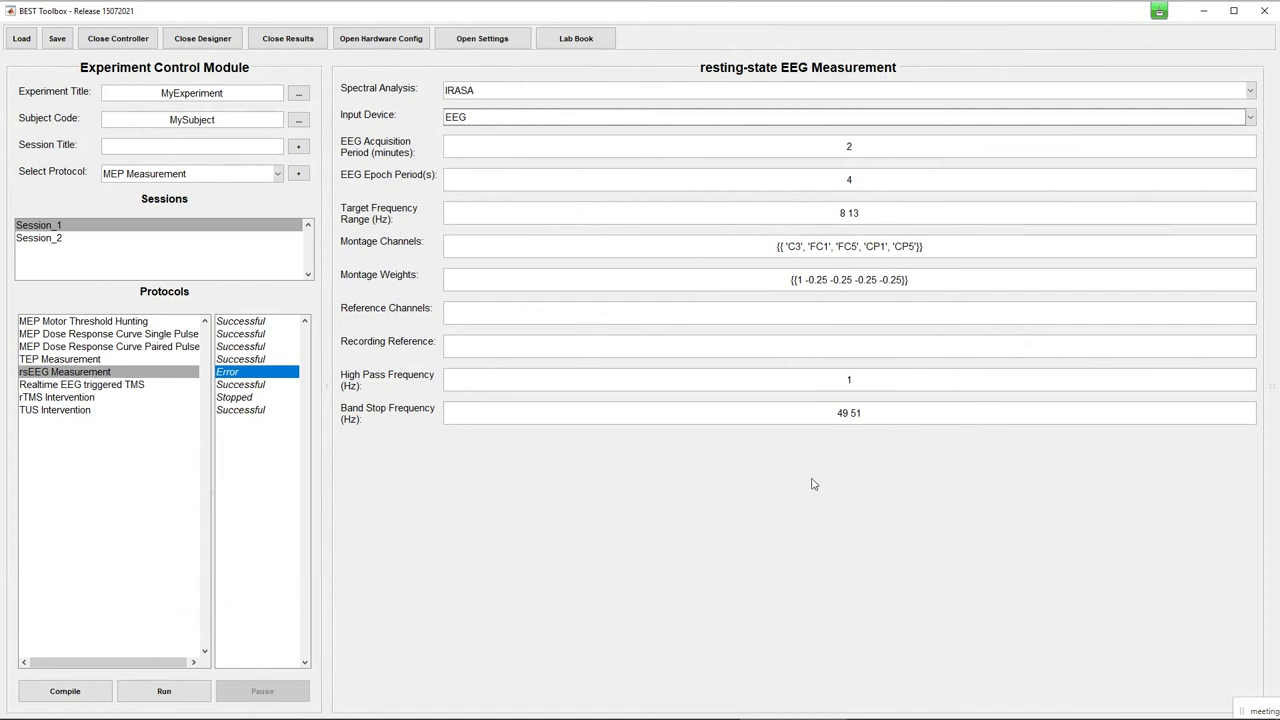
Step: Run the rsEEG Measurement protocol with EXG data streaming confirmed, then stop it and acknowledge the status message
{"action": "left_click", "coordinate": [164, 691]}
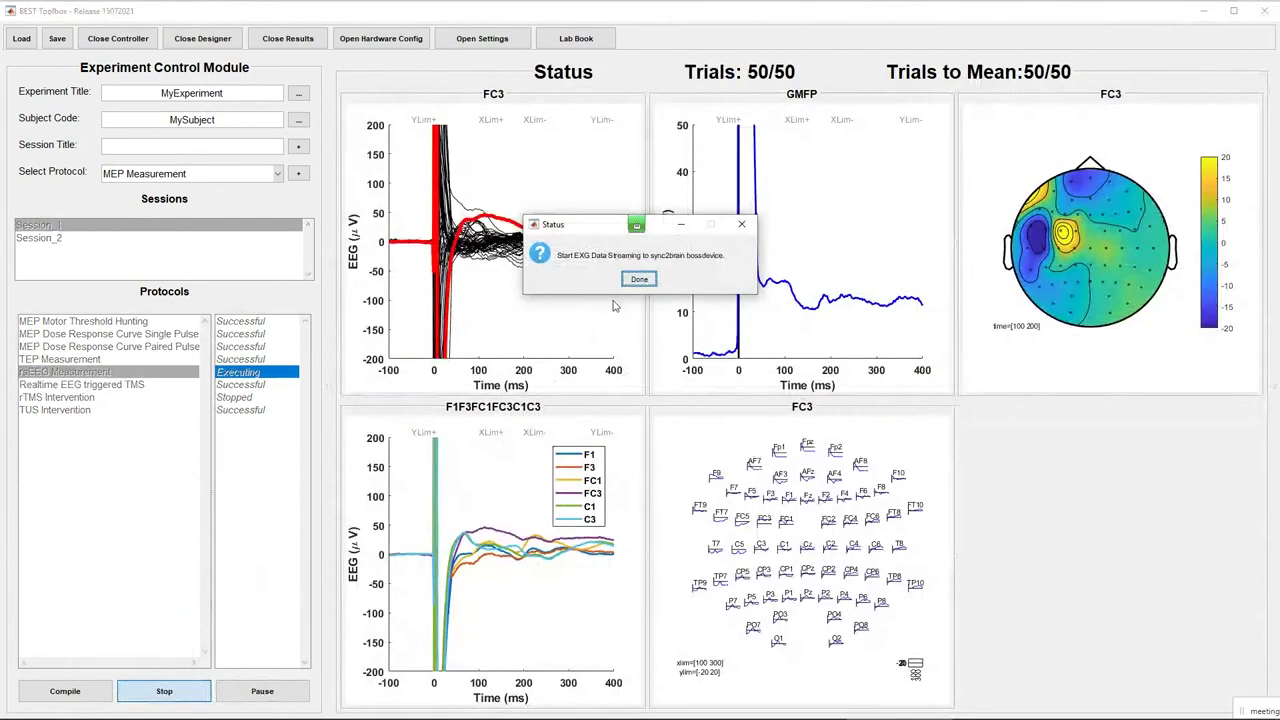
{"action": "left_click", "coordinate": [638, 280]}
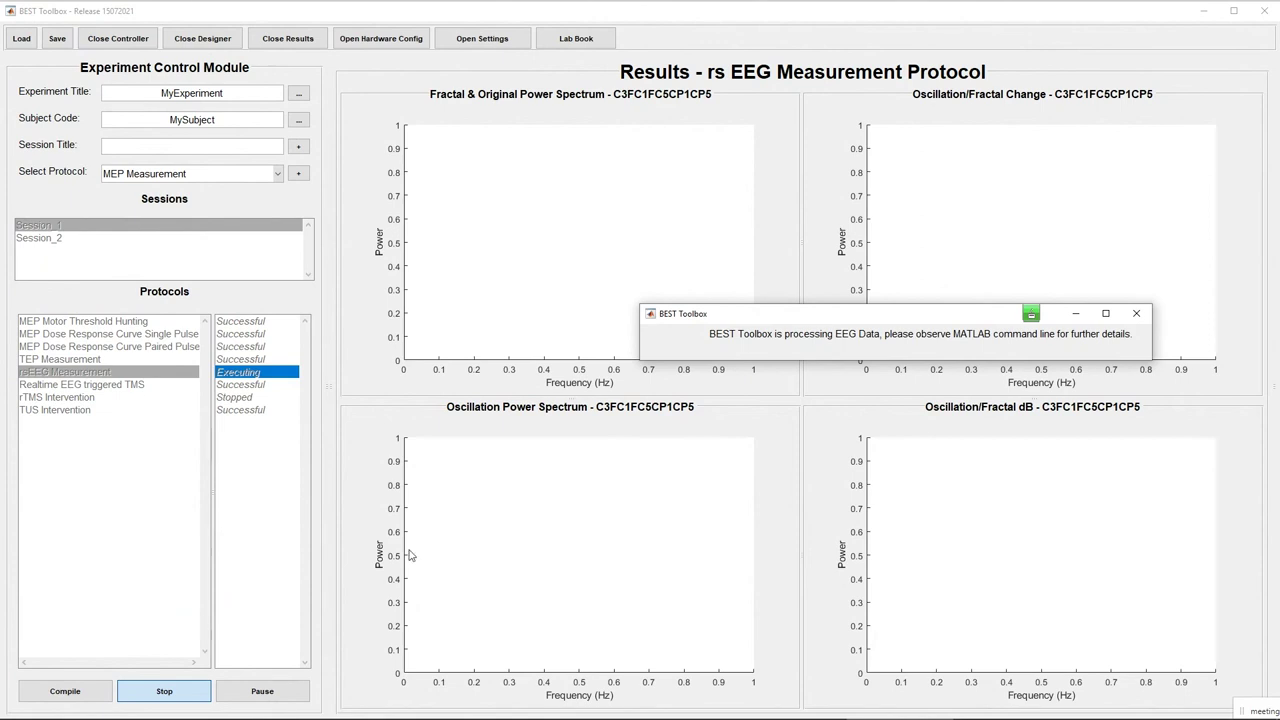
{"action": "left_click", "coordinate": [170, 688]}
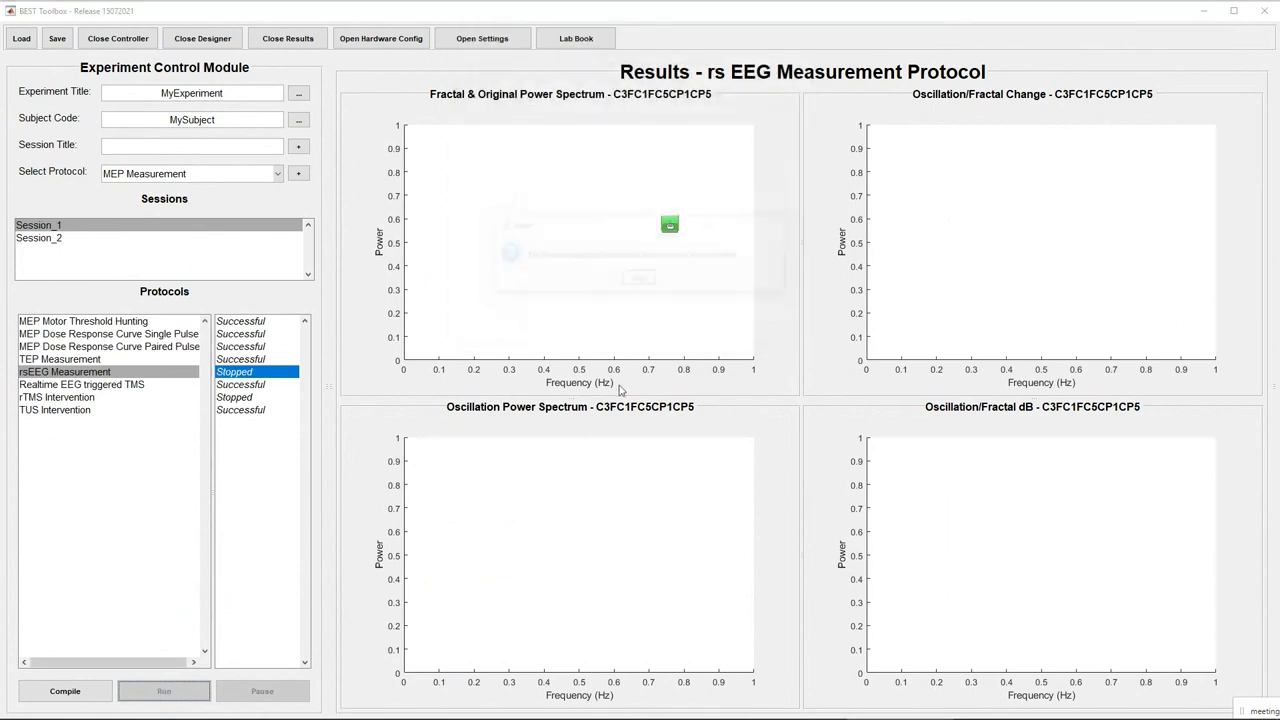
{"action": "left_click", "coordinate": [643, 283]}
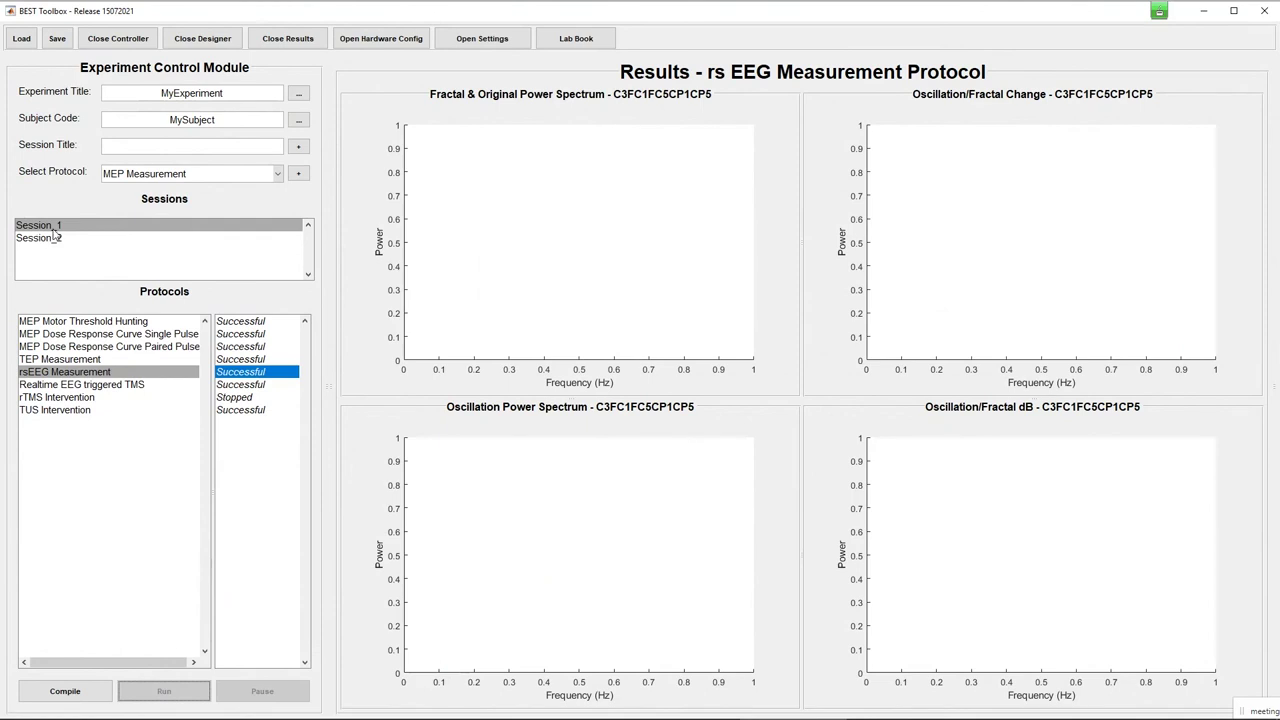
Step: Load the saved results of the rsEEG Measurement protocol in Session_1
{"action": "left_click", "coordinate": [83, 373]}
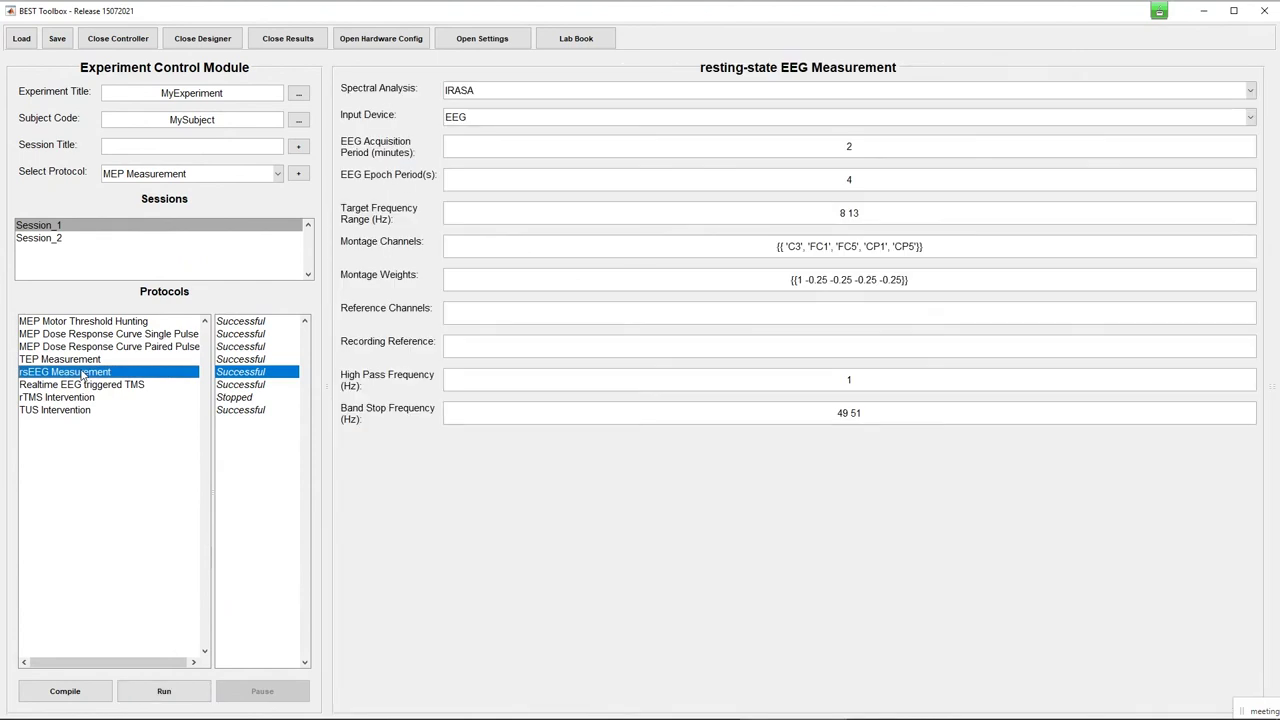
{"action": "right_click", "coordinate": [83, 373]}
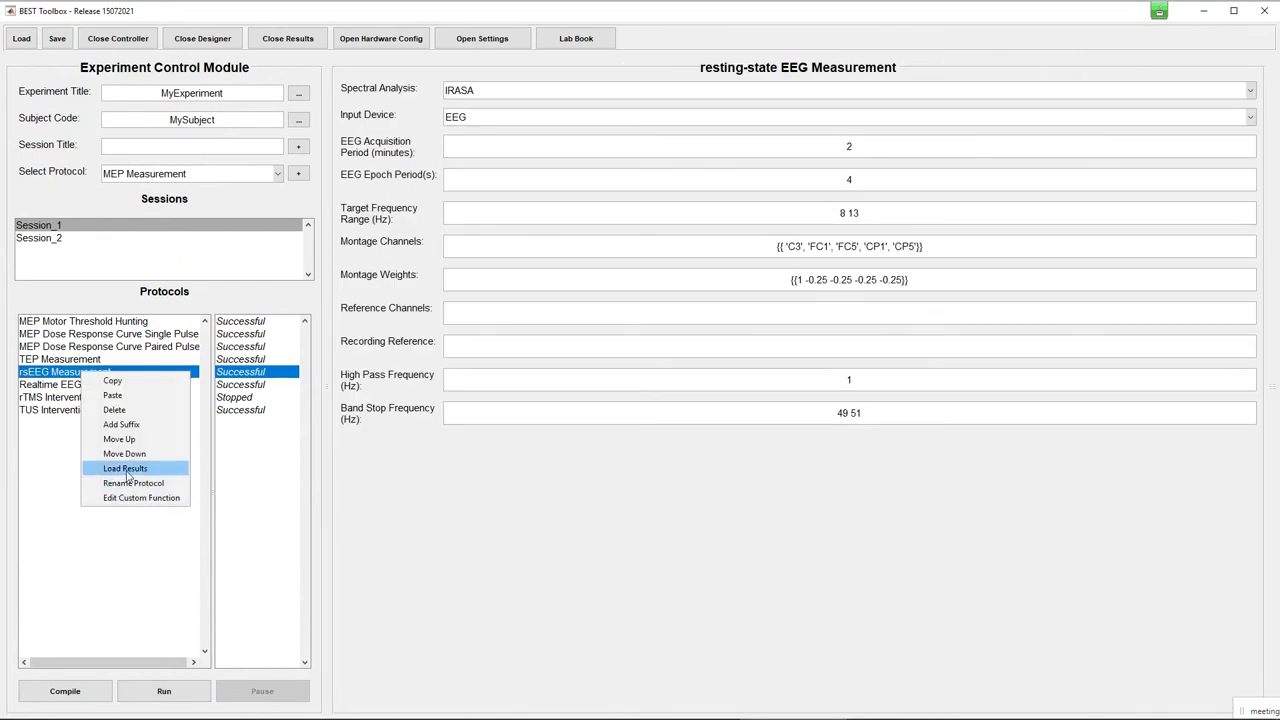
{"action": "left_click", "coordinate": [126, 469]}
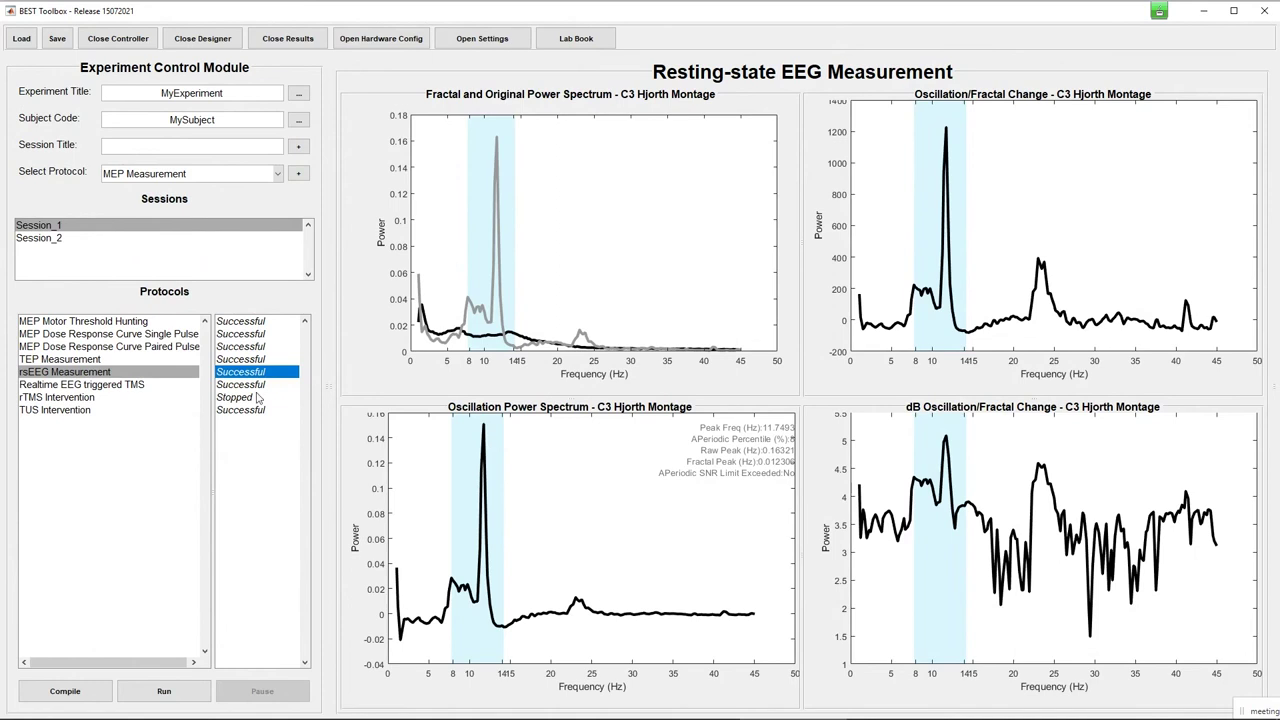
Step: Open the Realtime EEG triggered TMS protocol, view the Import from Protocol option for Peak Frequency, and restore the unit to Hz
{"action": "left_click", "coordinate": [99, 387]}
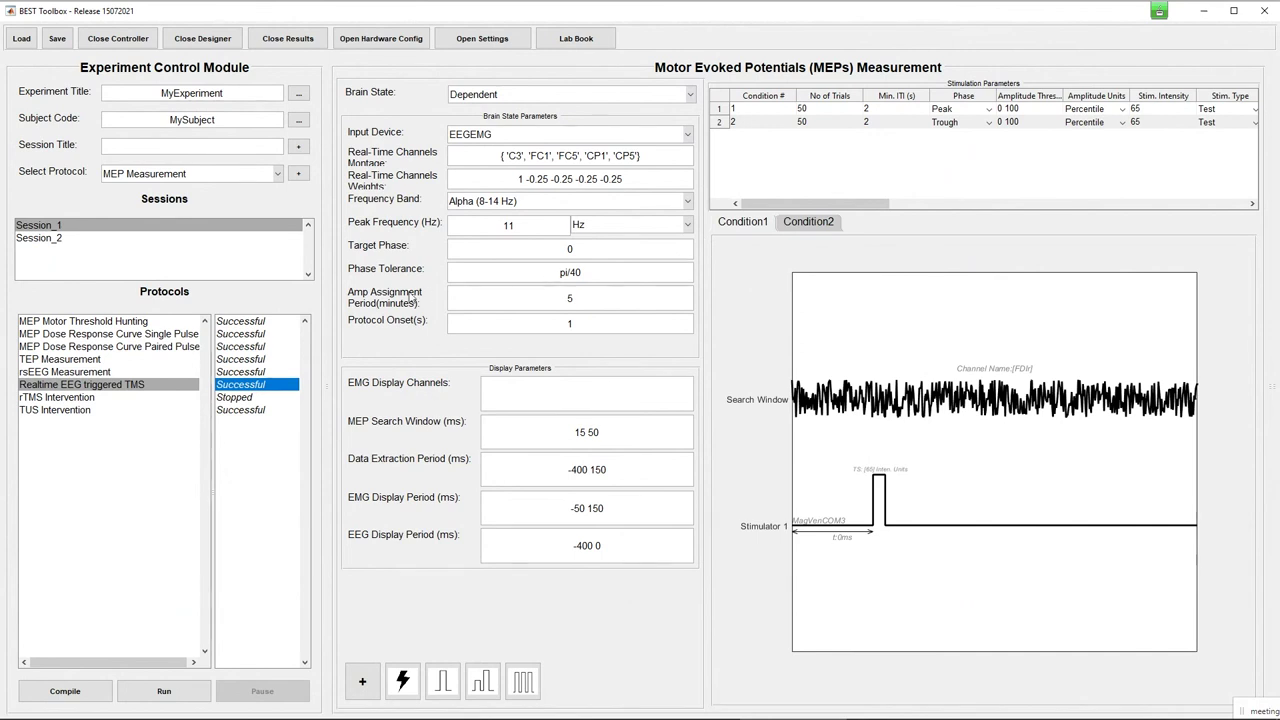
{"action": "left_click", "coordinate": [609, 229]}
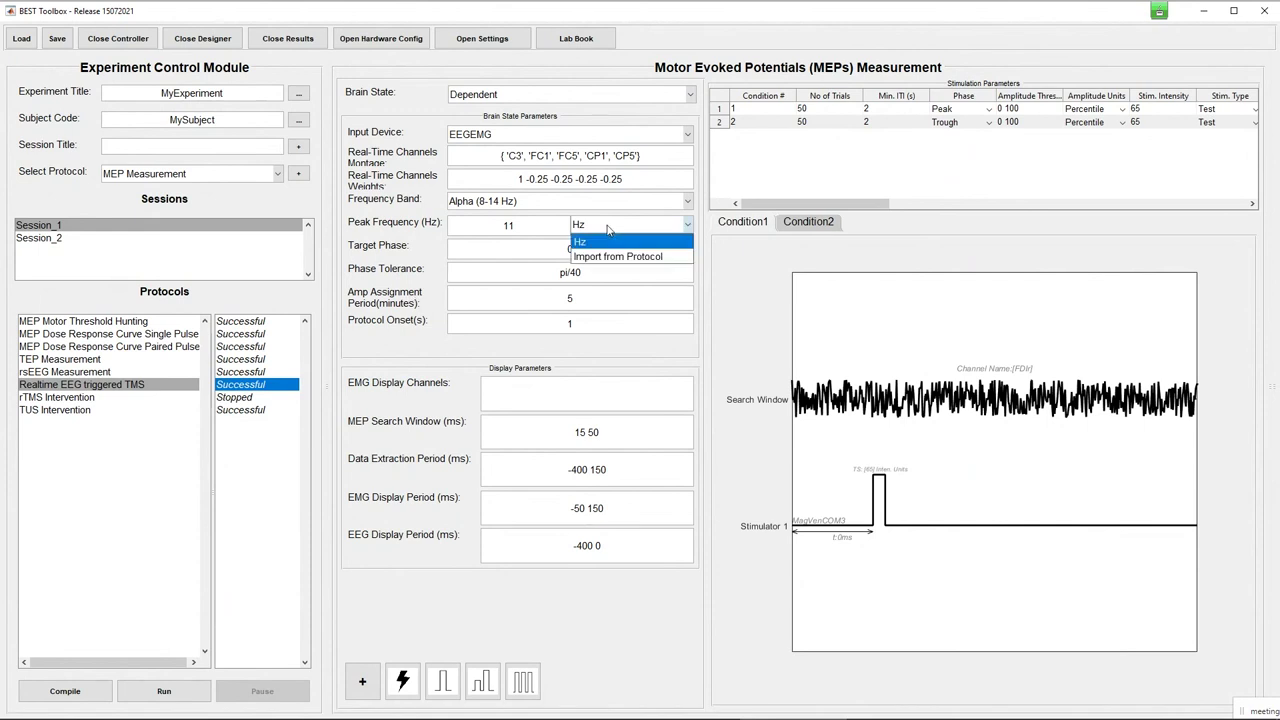
{"action": "left_click", "coordinate": [619, 241]}
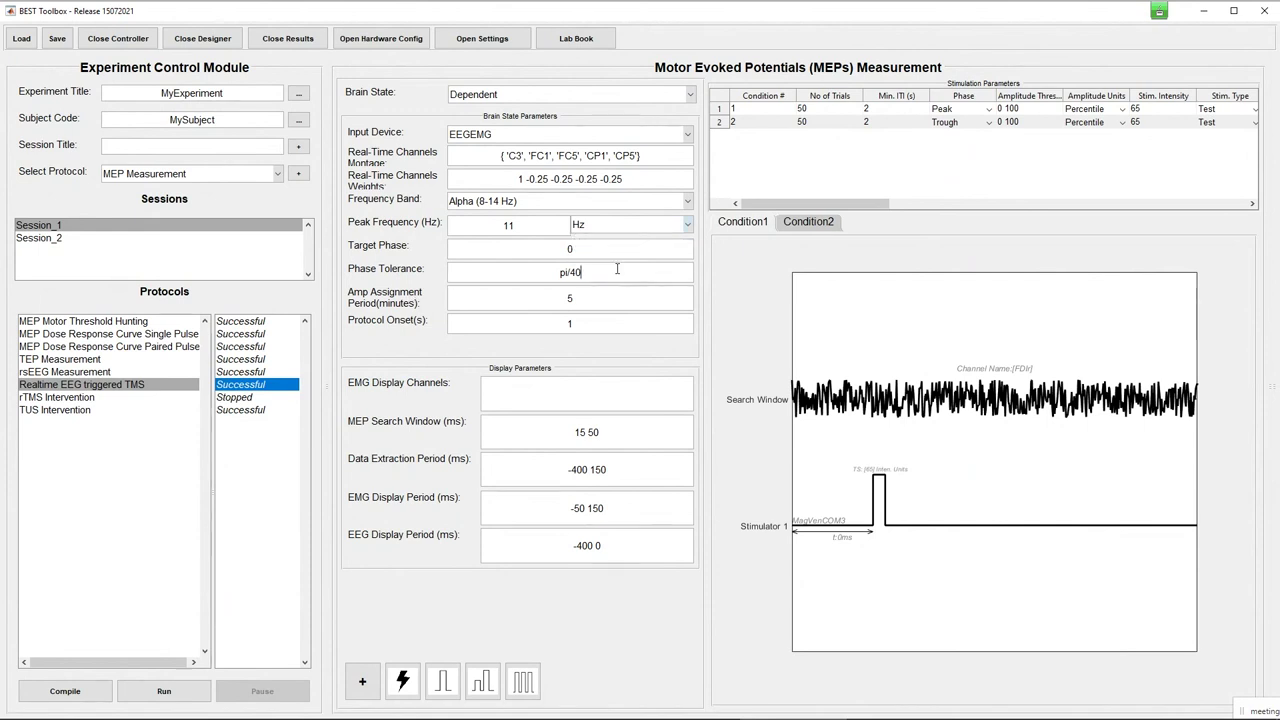
{"action": "left_click", "coordinate": [620, 232]}
{"action": "left_click", "coordinate": [611, 254]}
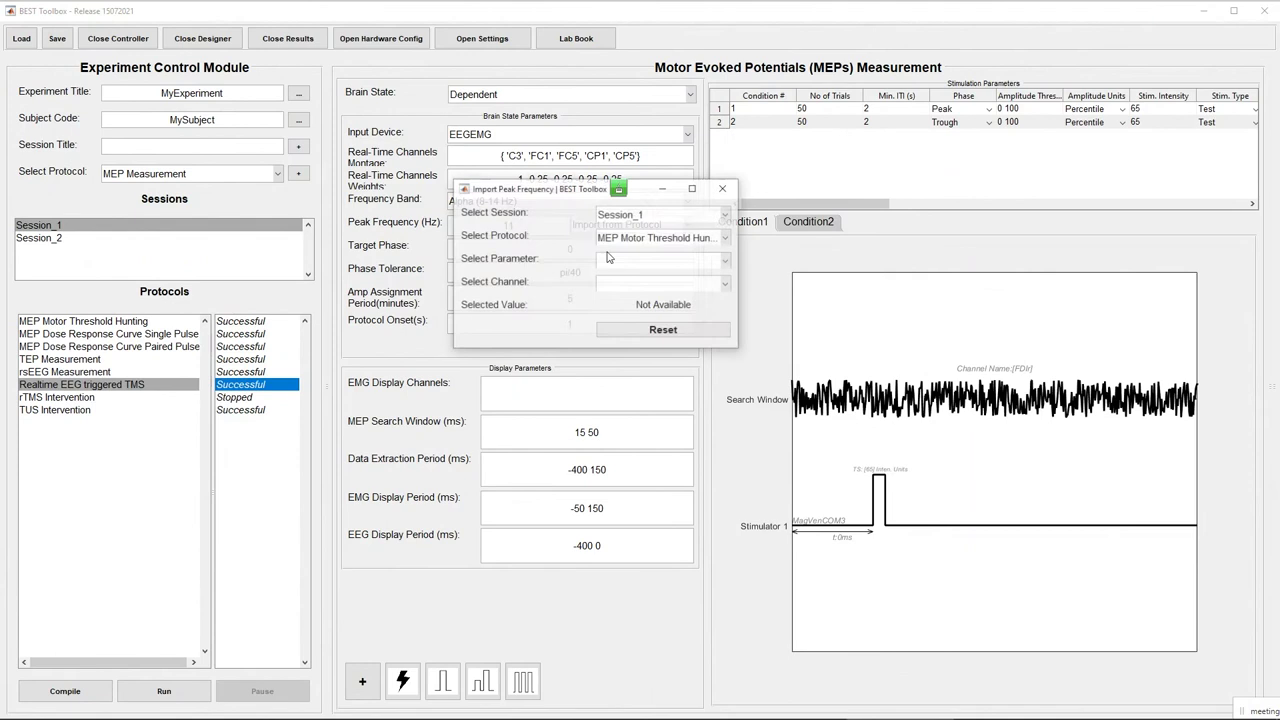
{"action": "left_click", "coordinate": [716, 192]}
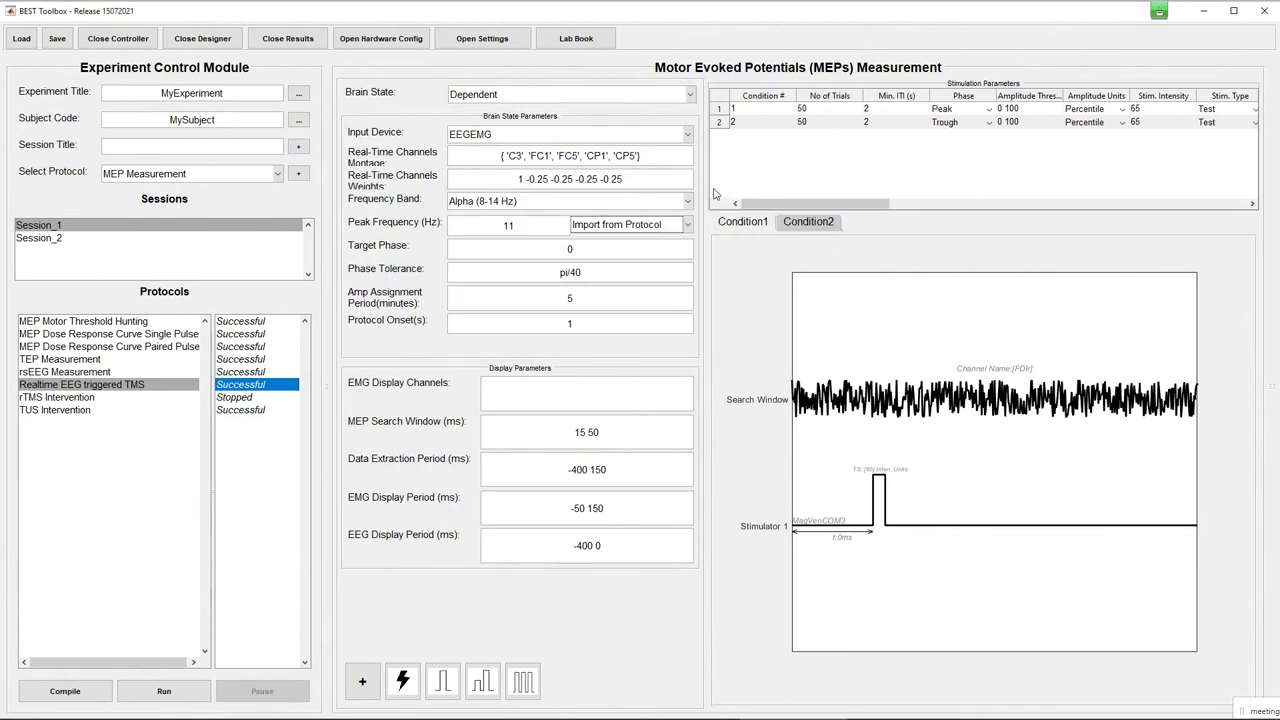
{"action": "left_click", "coordinate": [600, 225]}
{"action": "left_click", "coordinate": [590, 242]}
Step: Run the Realtime EEG triggered TMS protocol of Session_2, confirm its startup prompts, and hide the experiment controller
{"action": "left_click", "coordinate": [70, 241]}
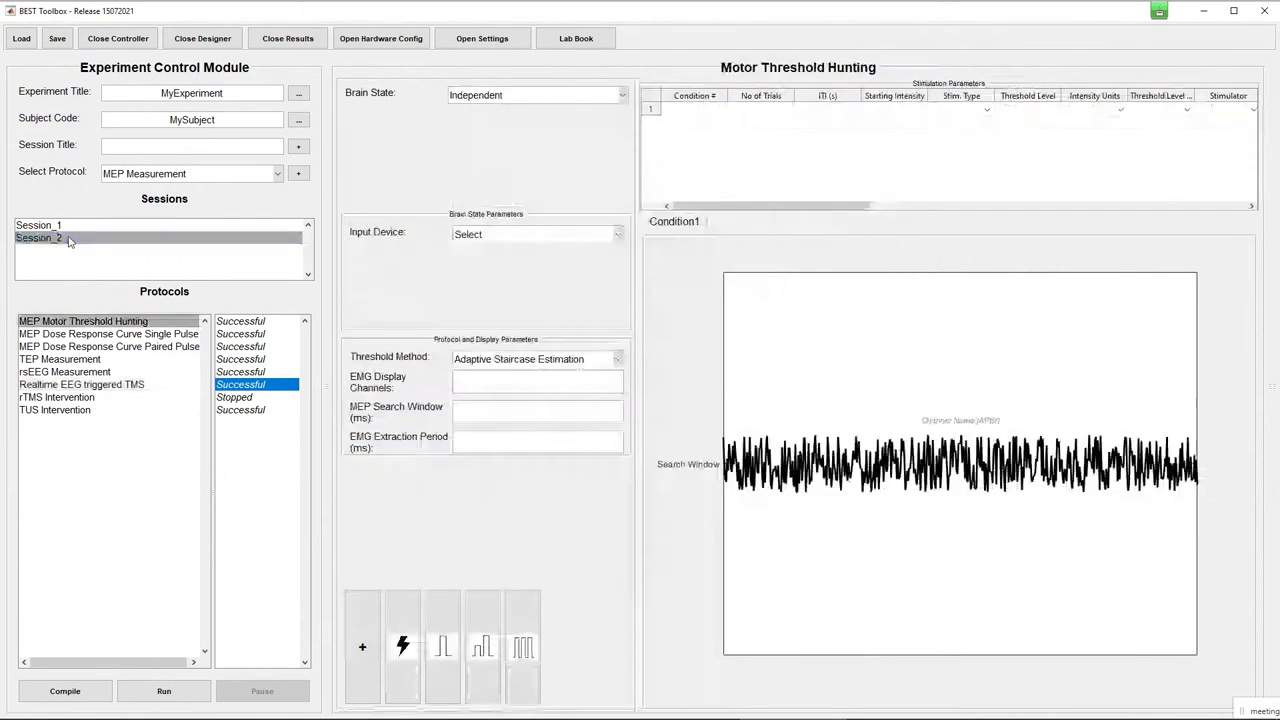
{"action": "left_click", "coordinate": [57, 388]}
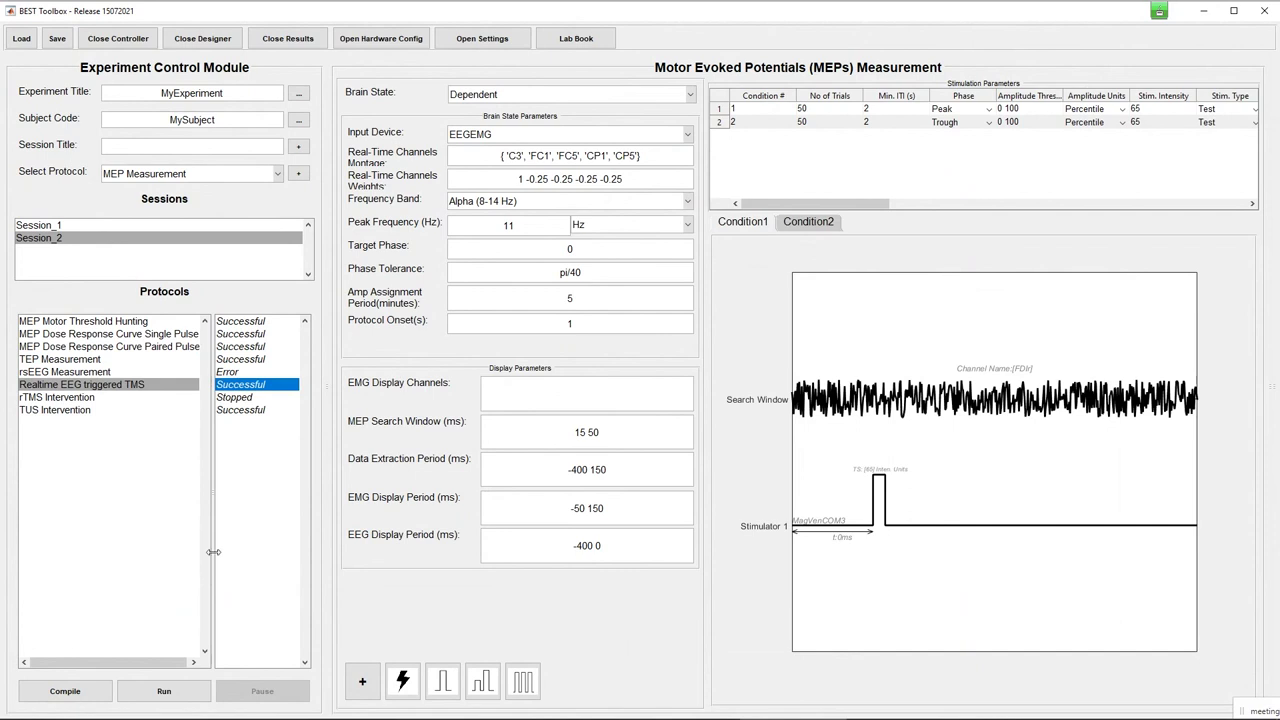
{"action": "left_click", "coordinate": [164, 691]}
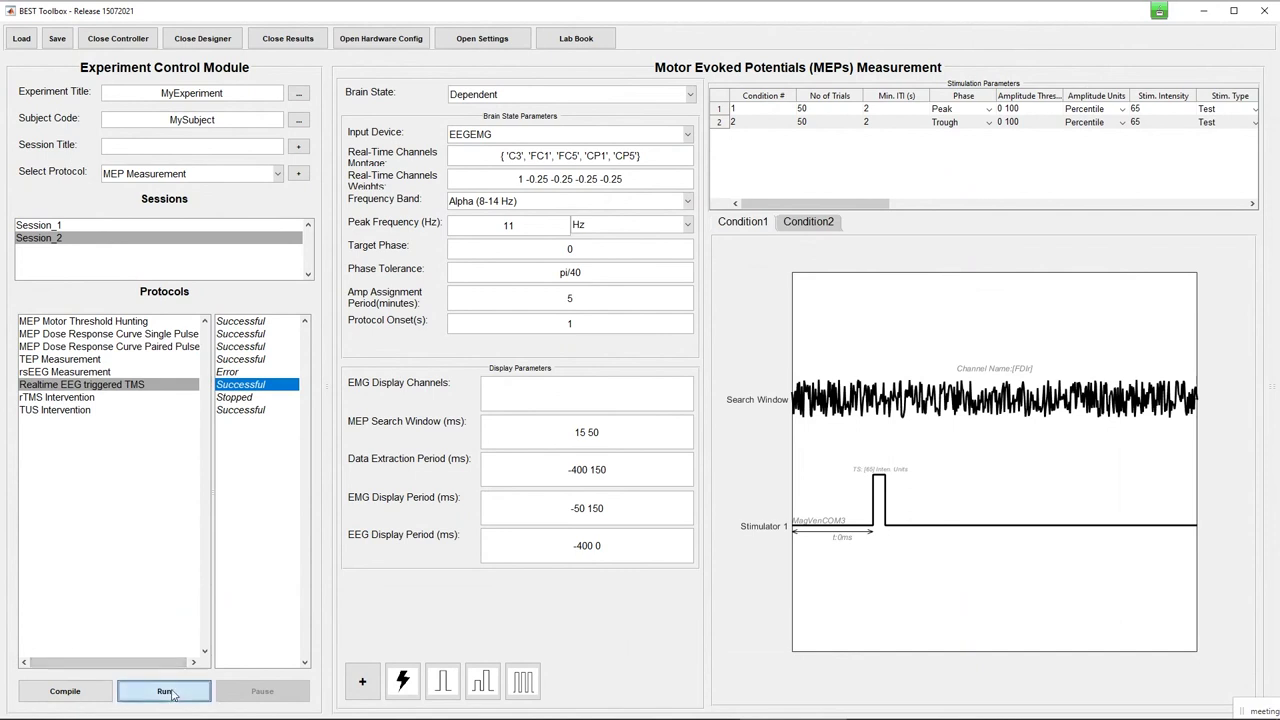
{"action": "left_click", "coordinate": [641, 279]}
{"action": "left_click", "coordinate": [643, 279]}
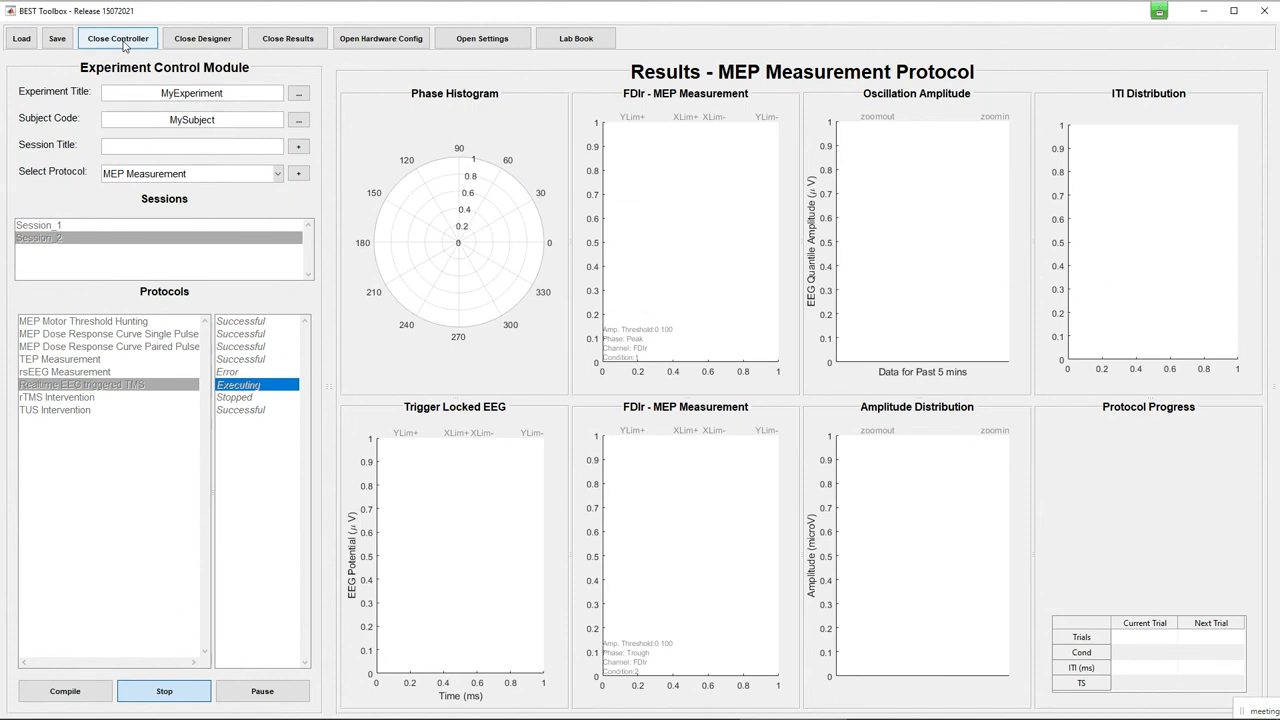
{"action": "left_click", "coordinate": [125, 42]}
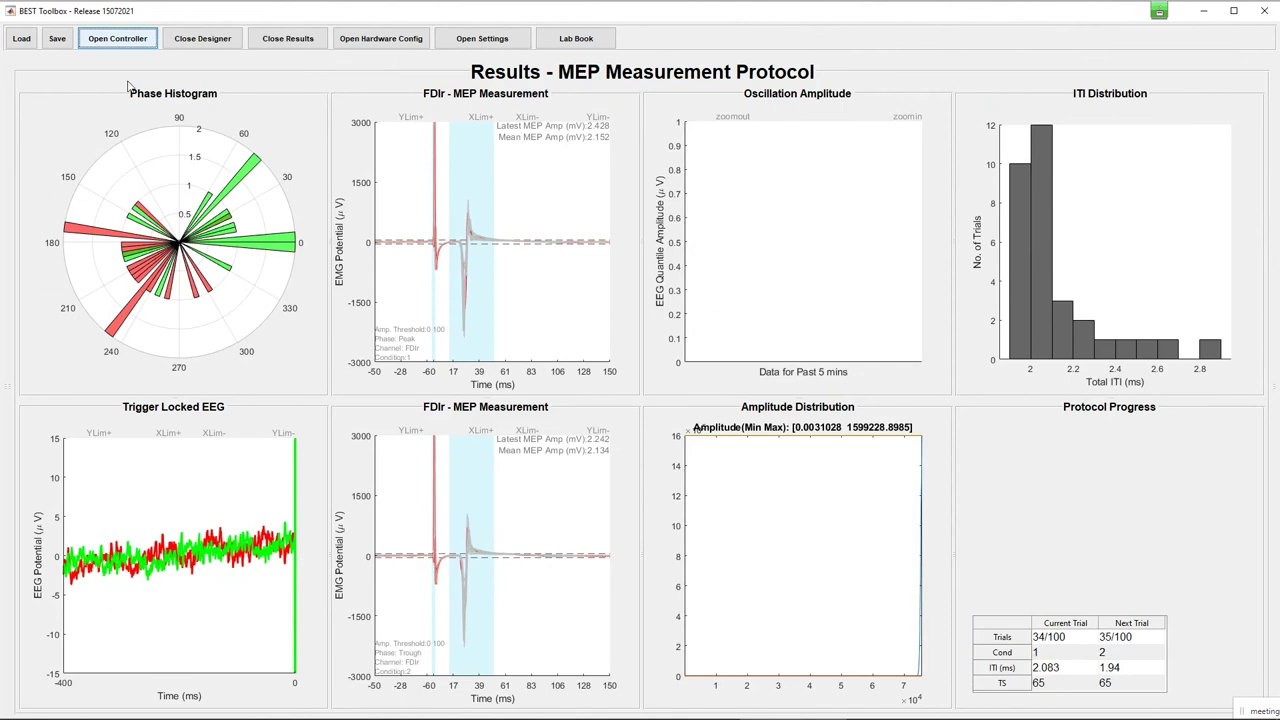
Step: Show the experiment controller again, stop the Realtime EEG triggered TMS protocol and acknowledge its status messages
{"action": "left_click", "coordinate": [117, 38]}
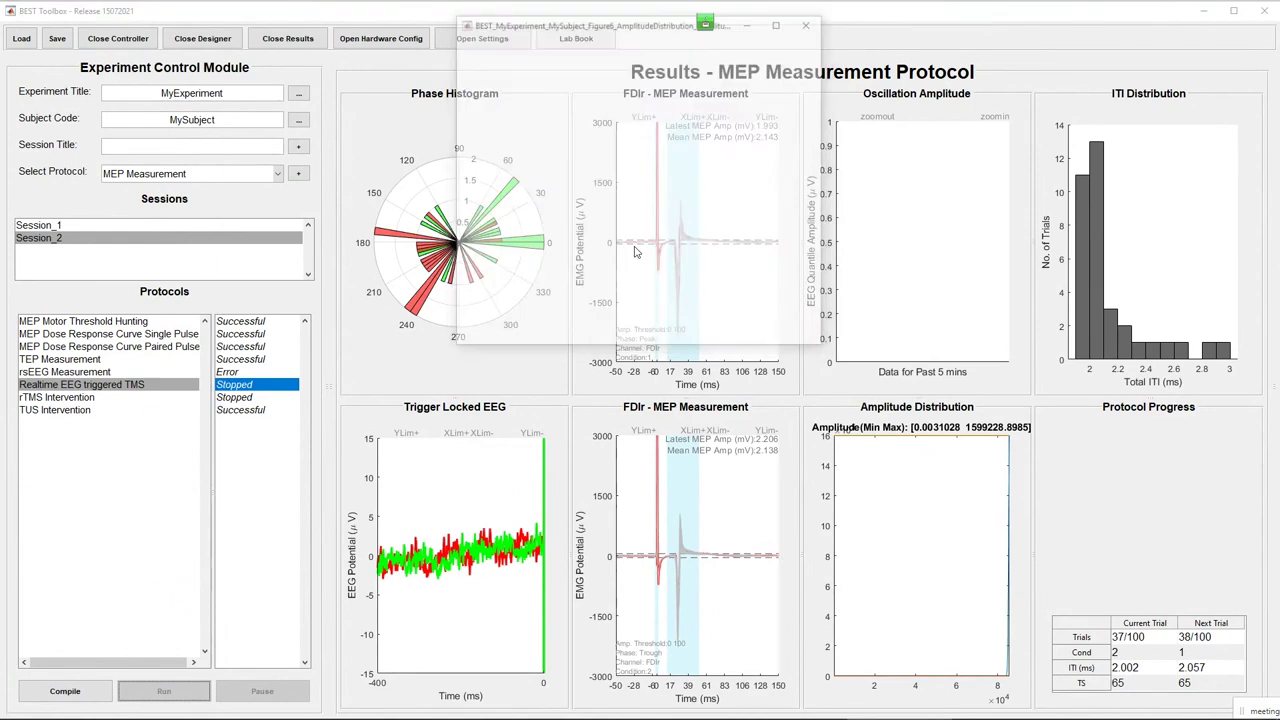
{"action": "left_click", "coordinate": [645, 280]}
{"action": "left_click", "coordinate": [647, 278]}
Step: Load the saved results of the Realtime EEG triggered TMS protocol in Session_1
{"action": "left_click", "coordinate": [107, 228]}
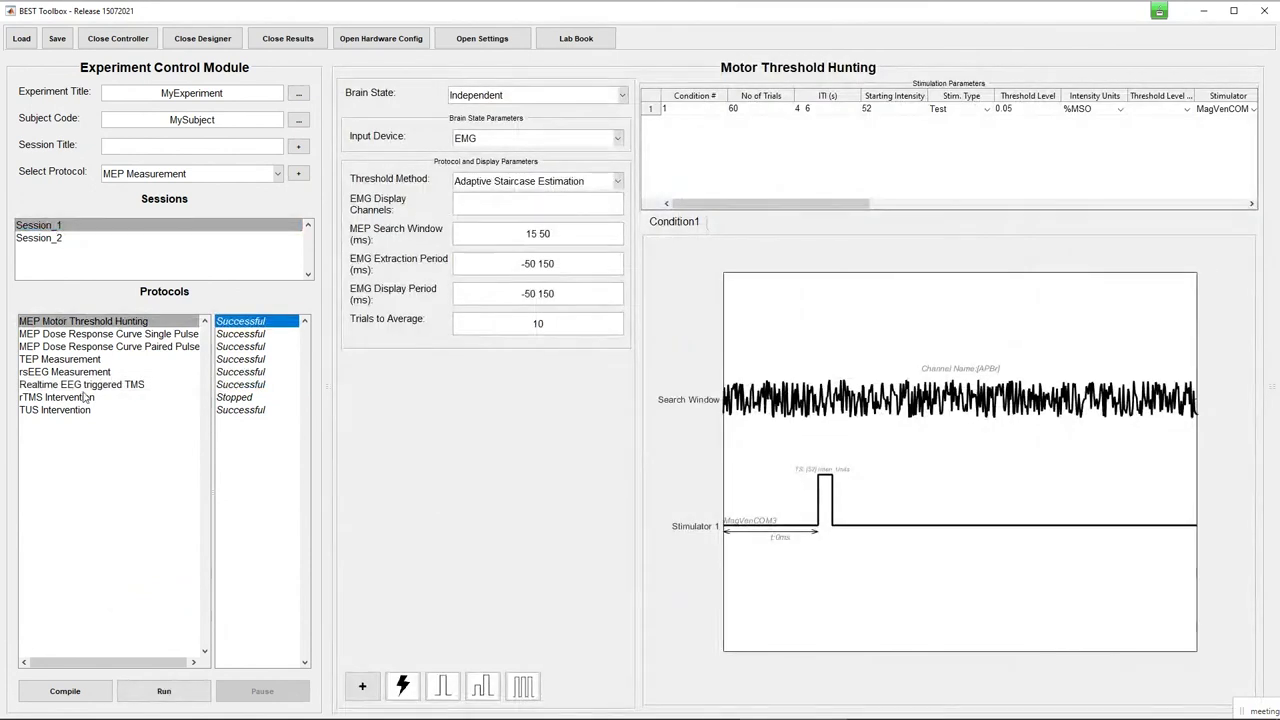
{"action": "left_click", "coordinate": [97, 386]}
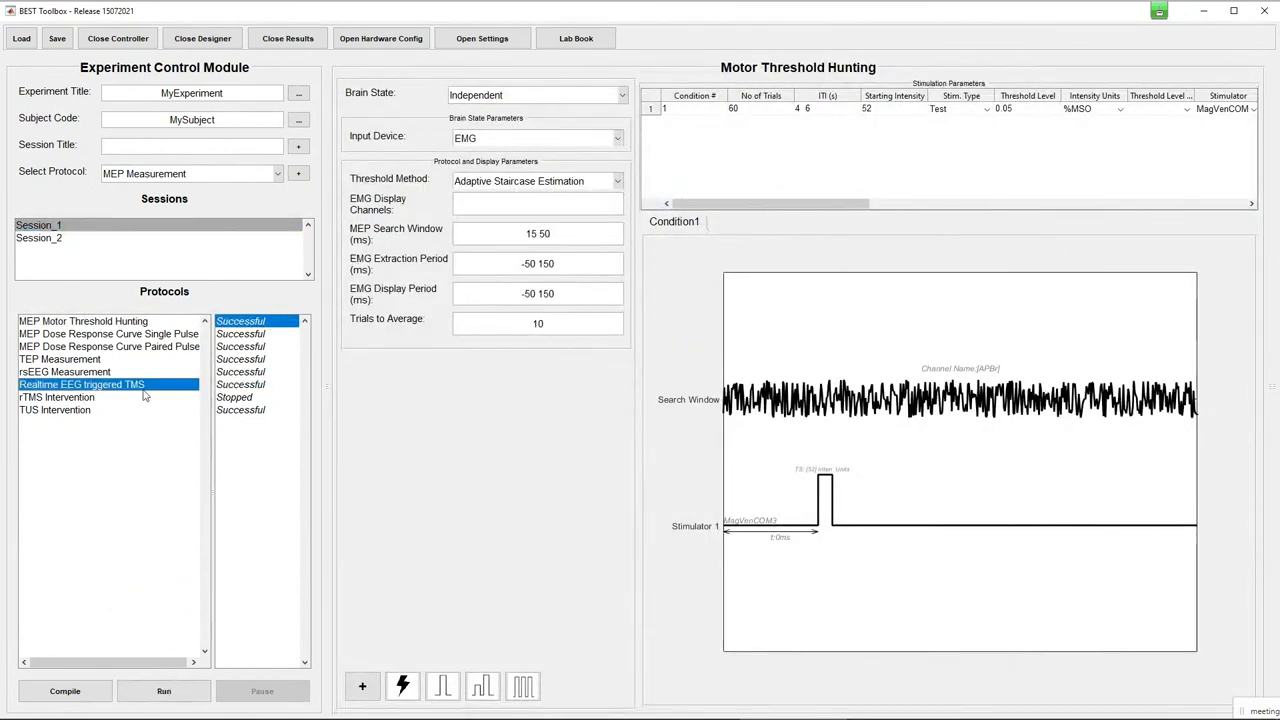
{"action": "right_click", "coordinate": [144, 395]}
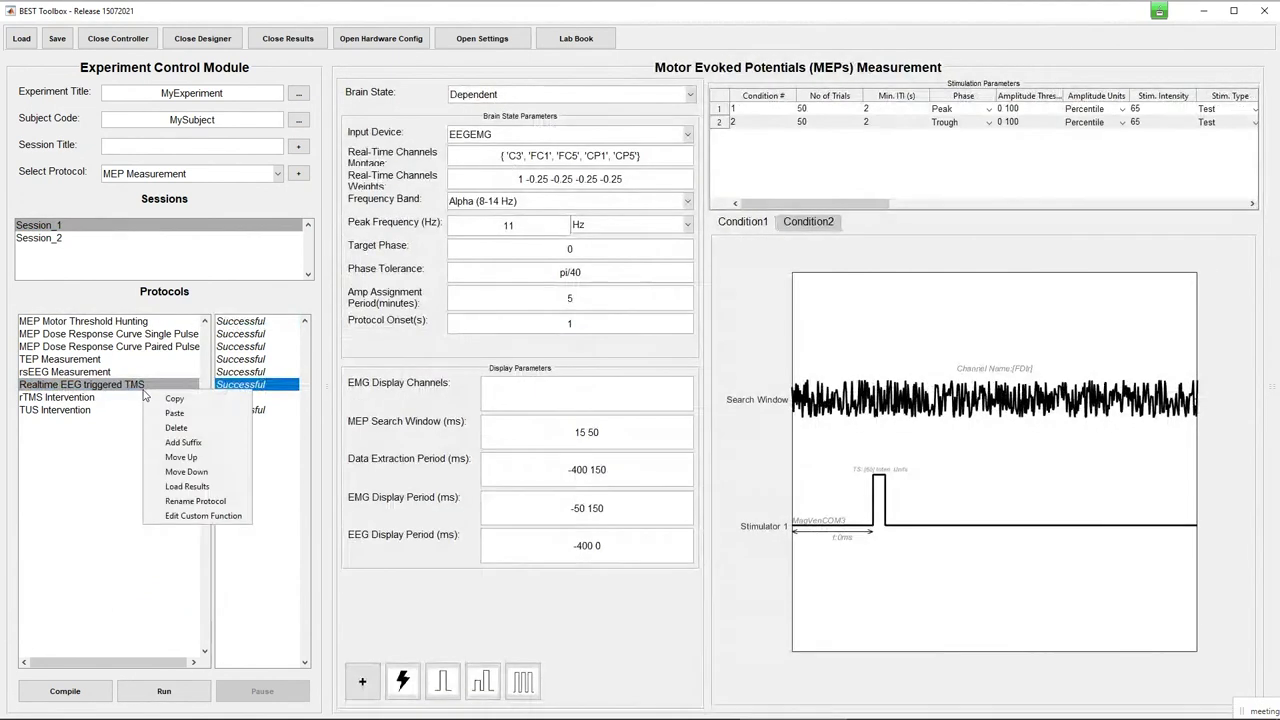
{"action": "left_click", "coordinate": [192, 486]}
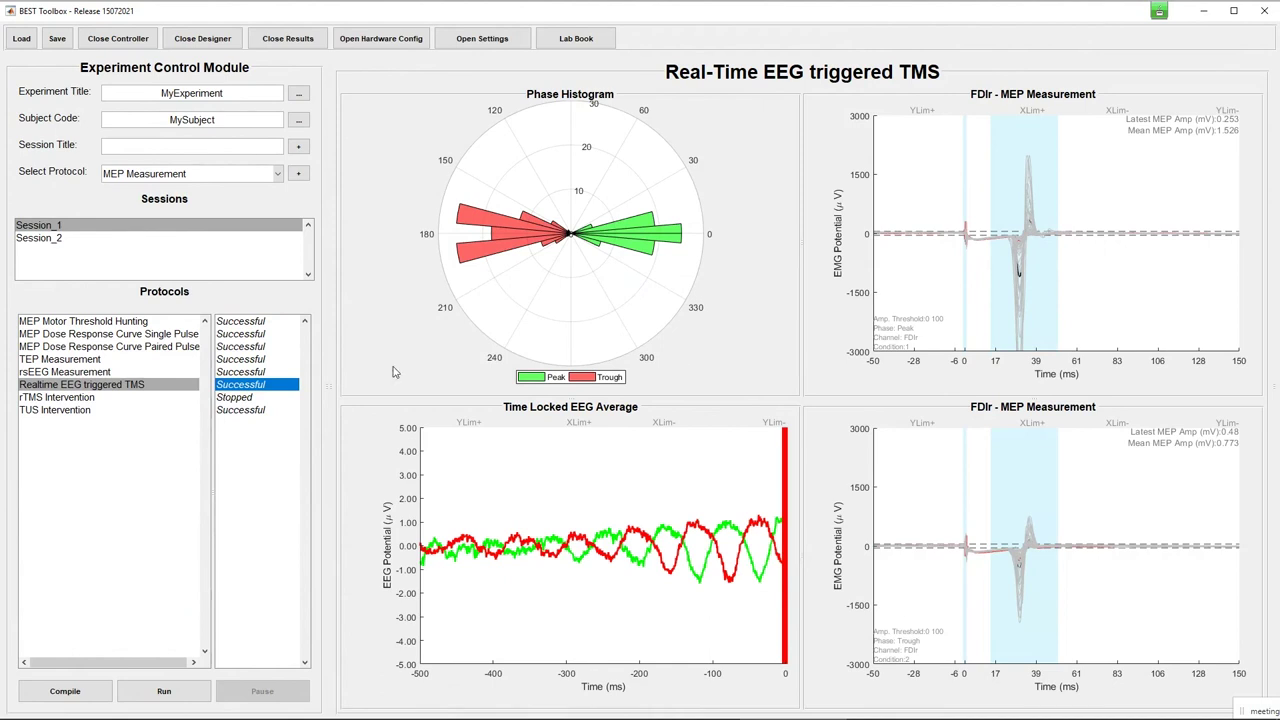
{"action": "right_click", "coordinate": [56, 408]}
Step: Open the rTMS Intervention protocol of Session_2 and run it
{"action": "left_click", "coordinate": [48, 240]}
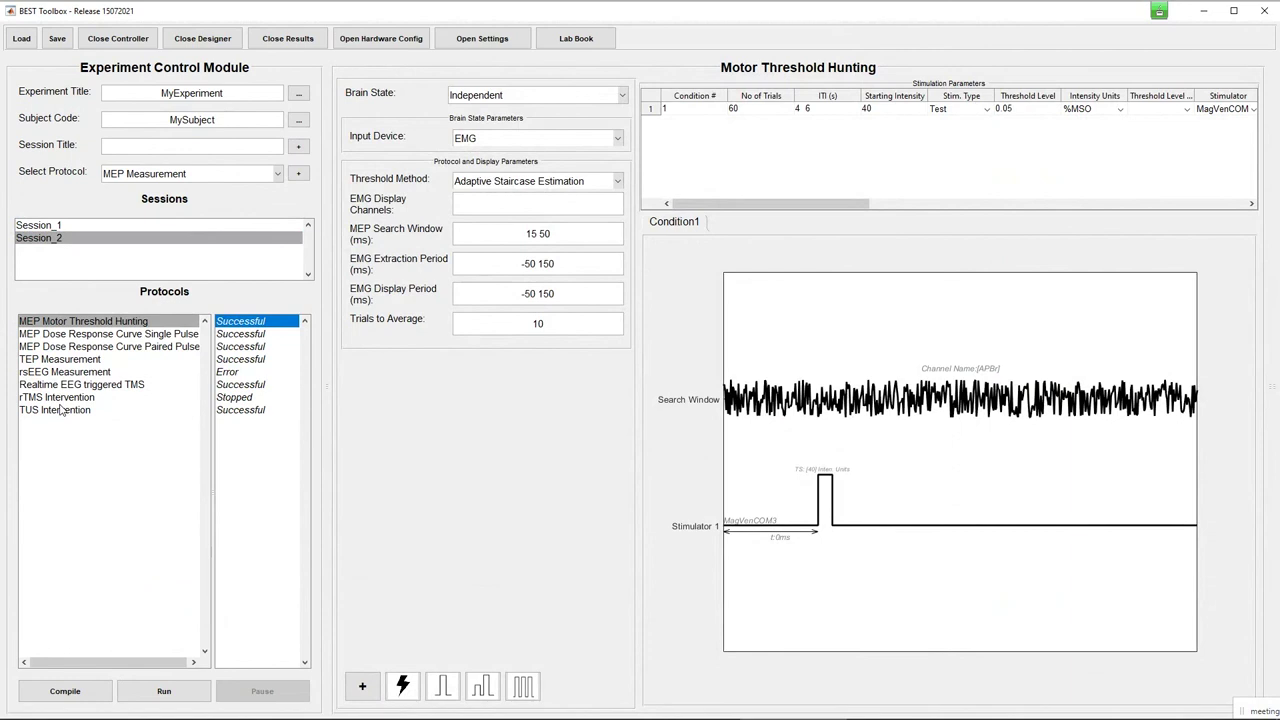
{"action": "left_click", "coordinate": [58, 398]}
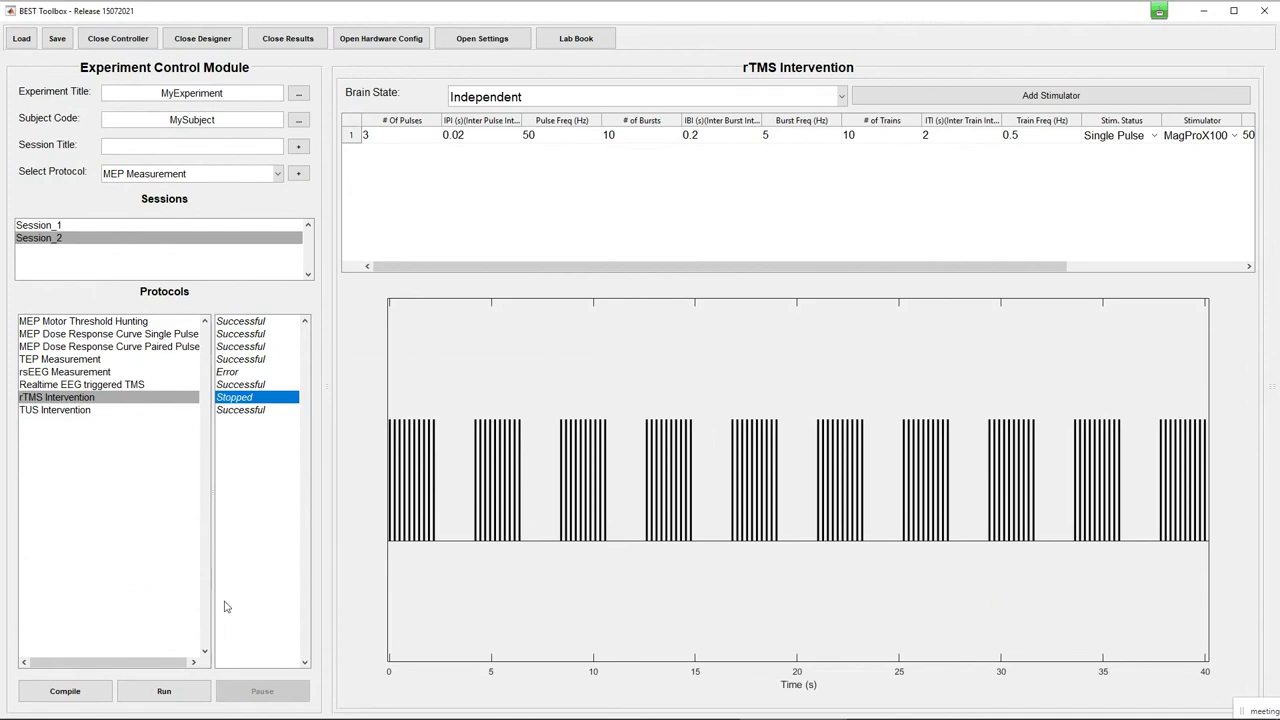
{"action": "left_click", "coordinate": [185, 682]}
{"action": "left_click", "coordinate": [172, 697]}
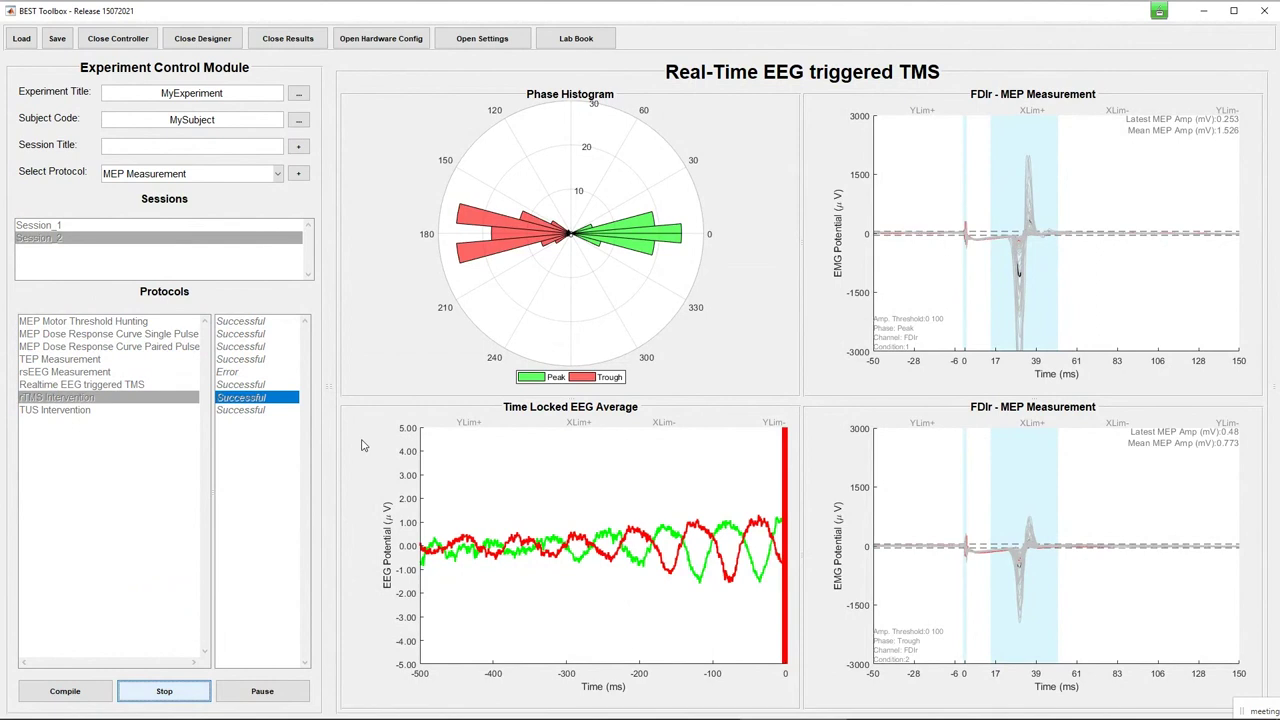
Step: Hide the results view and stop the running rTMS Intervention protocol
{"action": "left_click", "coordinate": [300, 41]}
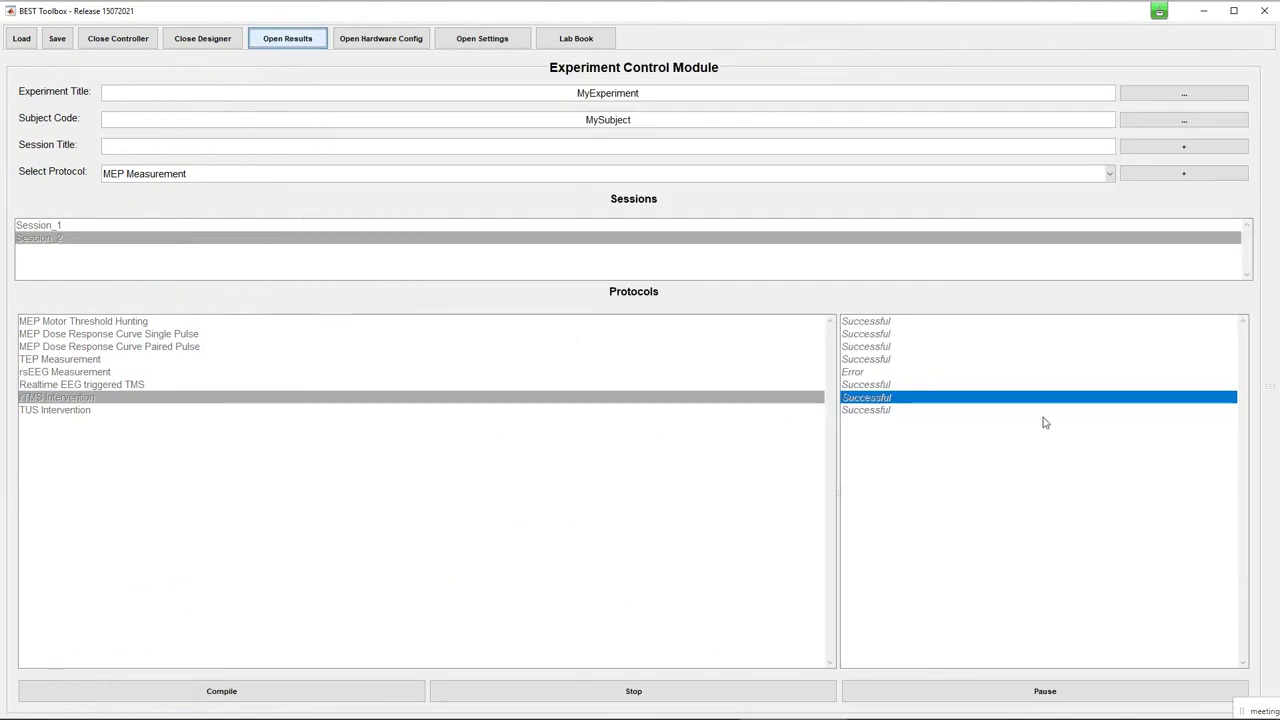
{"action": "left_click_drag", "start_coordinate": [1269, 385], "coordinate": [608, 571]}
{"action": "left_click", "coordinate": [590, 688]}
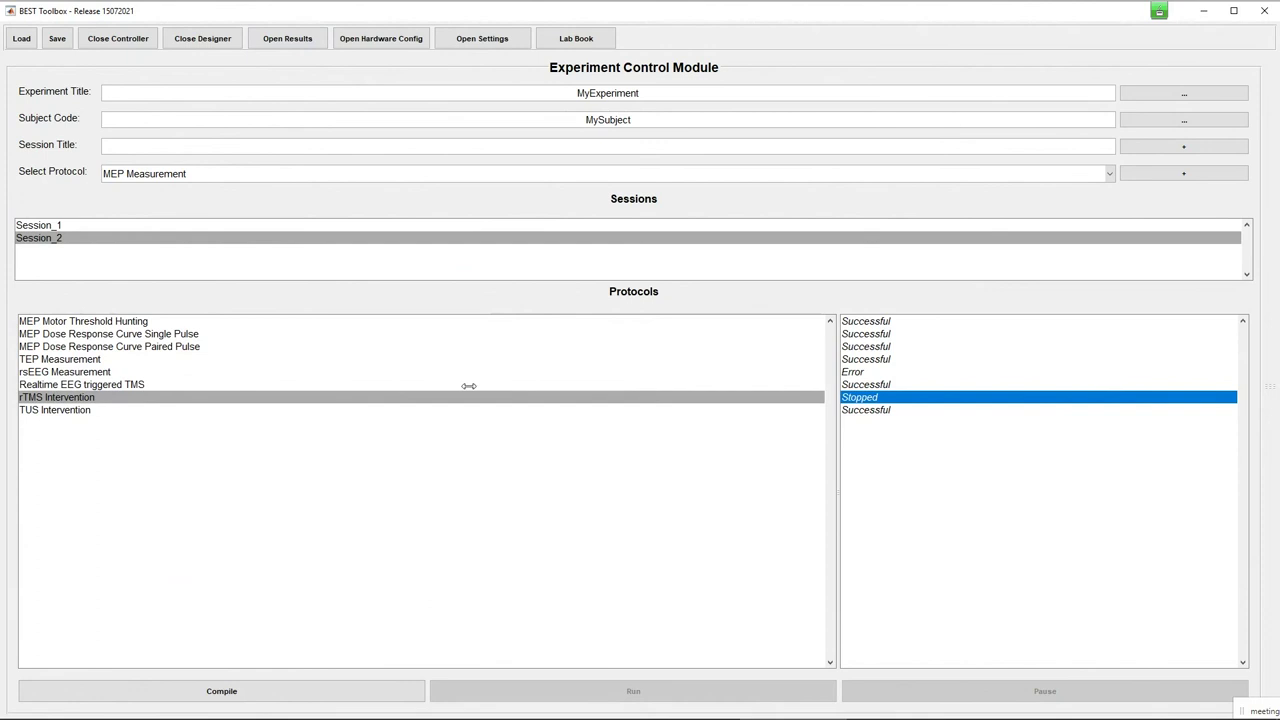
Step: Show the rTMS Intervention designer beside the controller and narrow the Experiment Control Module to give the designer more width
{"action": "left_click", "coordinate": [139, 45]}
{"action": "left_click", "coordinate": [140, 49]}
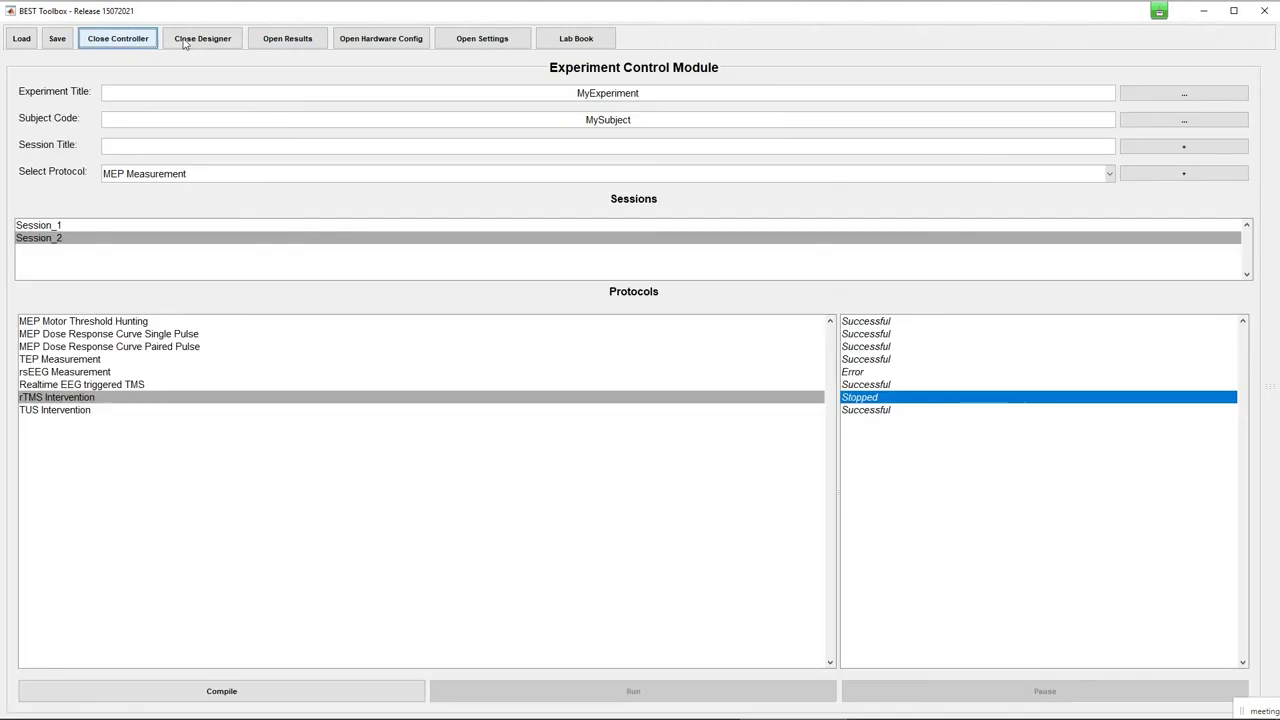
{"action": "left_click", "coordinate": [205, 40]}
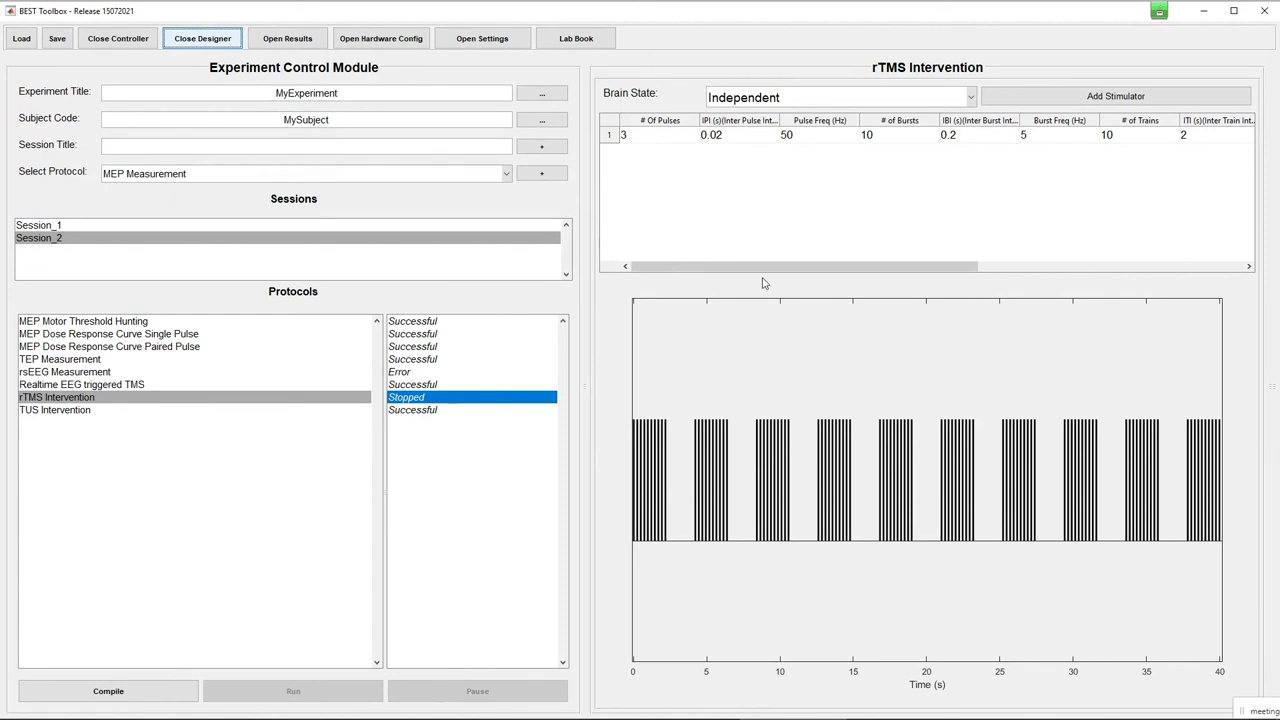
{"action": "left_click_drag", "start_coordinate": [588, 391], "coordinate": [260, 342]}
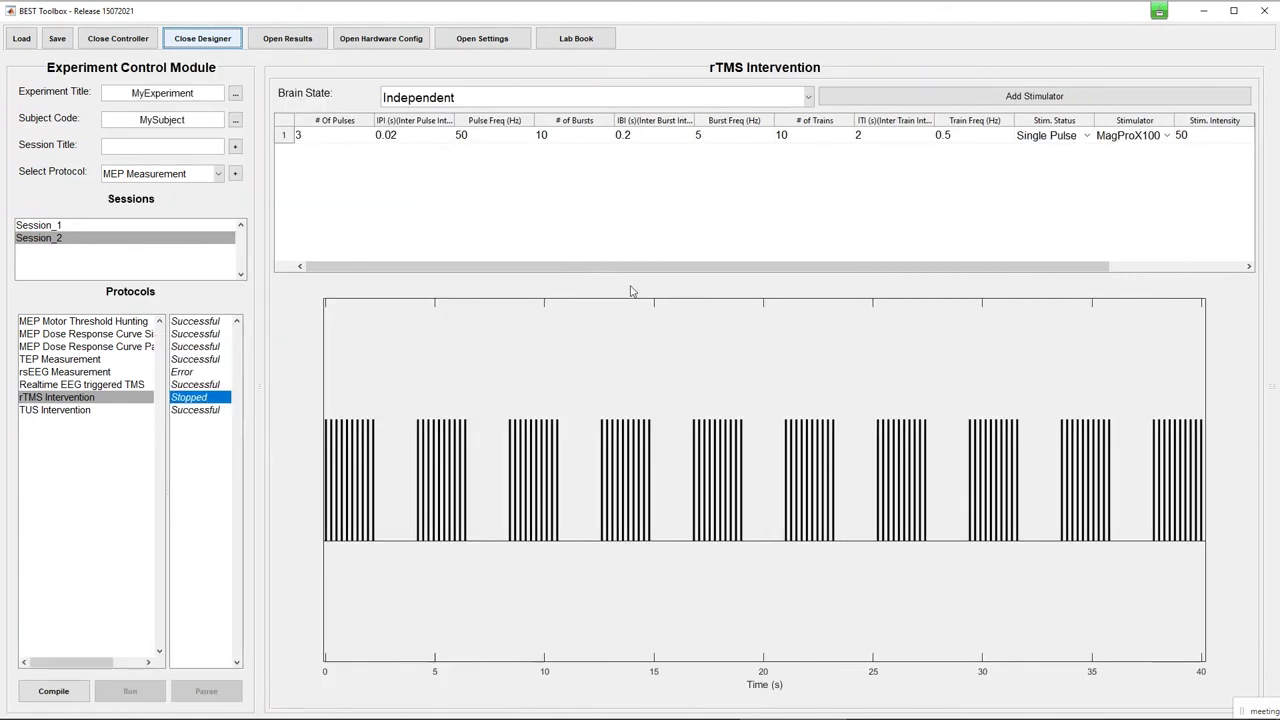
Step: Set the stimulation status of the rTMS Intervention's MagProX100 condition to Train
{"action": "left_click", "coordinate": [1046, 139]}
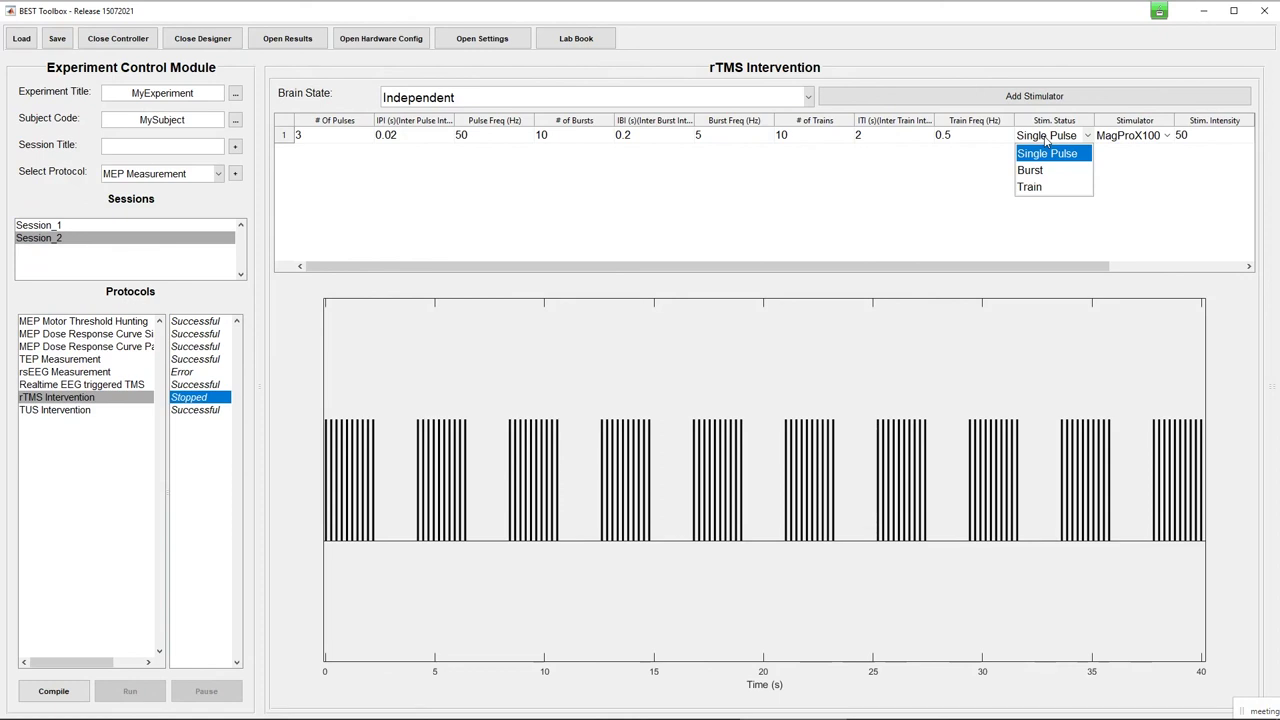
{"action": "left_click", "coordinate": [1046, 141]}
{"action": "left_click", "coordinate": [1046, 141]}
{"action": "left_click", "coordinate": [1046, 141]}
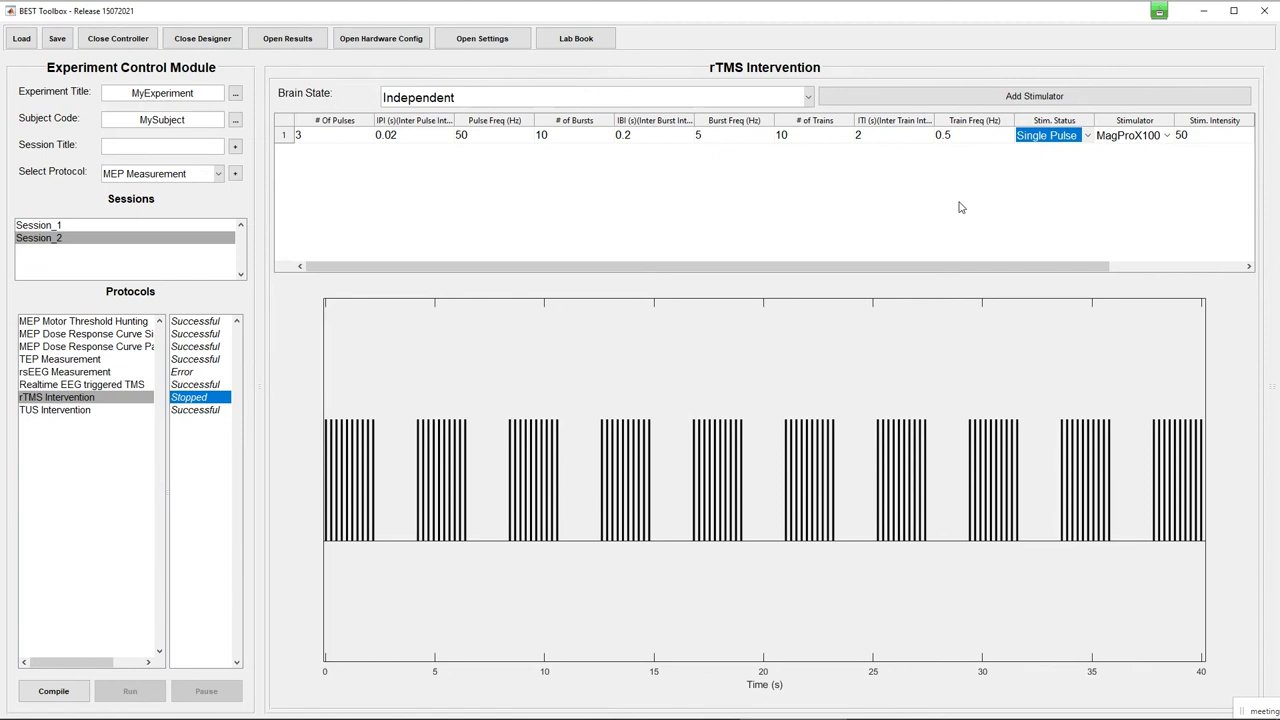
{"action": "left_click", "coordinate": [1040, 140]}
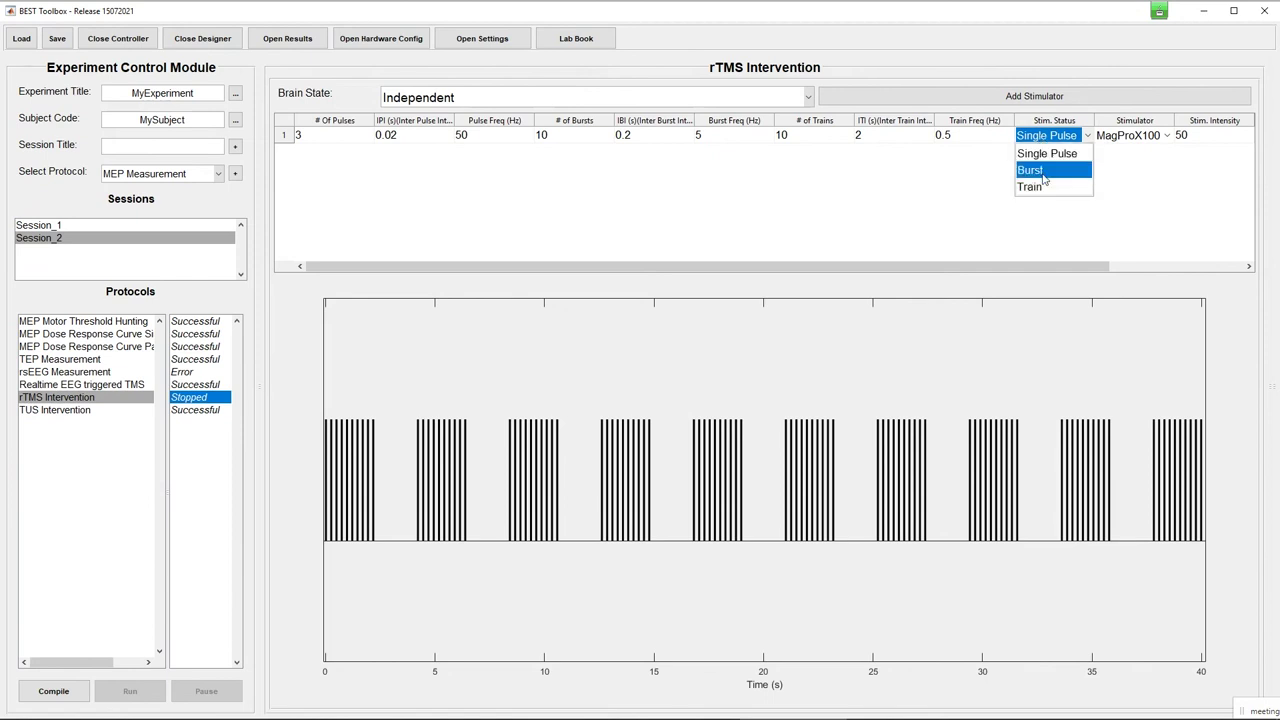
{"action": "left_click", "coordinate": [1040, 184]}
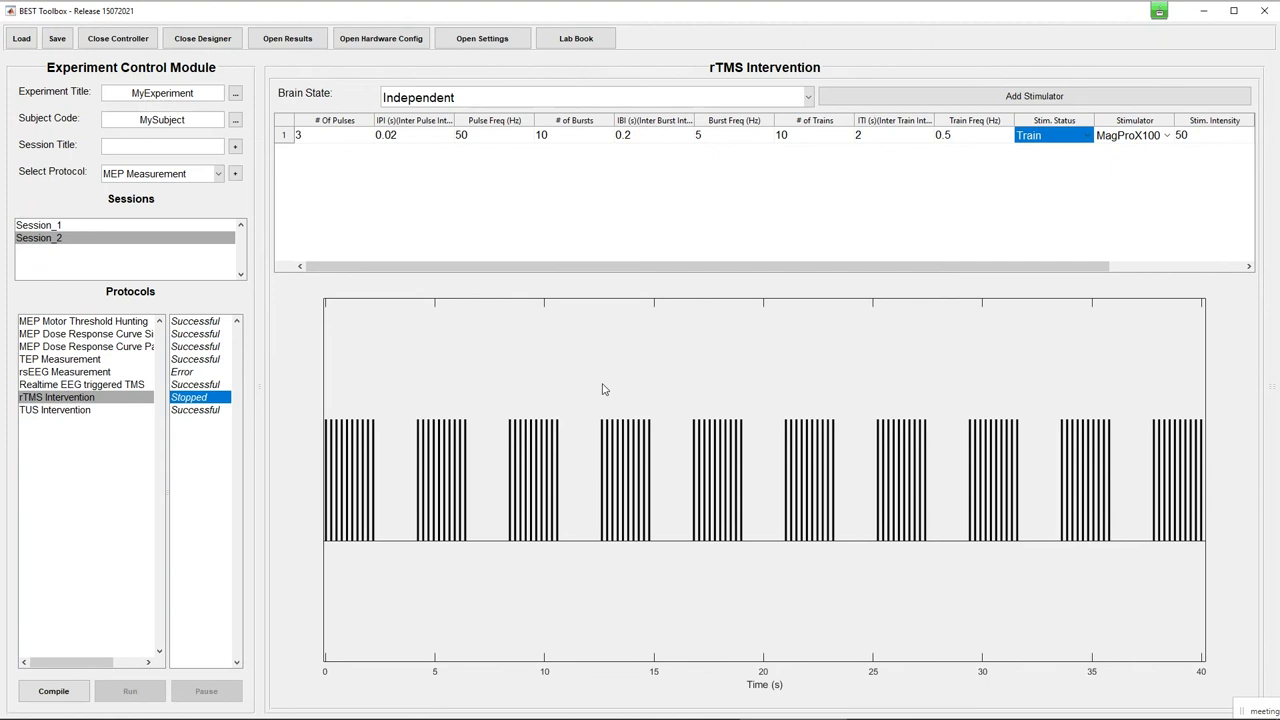
Step: Open the TUS Intervention protocol of Session_2 in the designer
{"action": "left_click", "coordinate": [77, 416]}
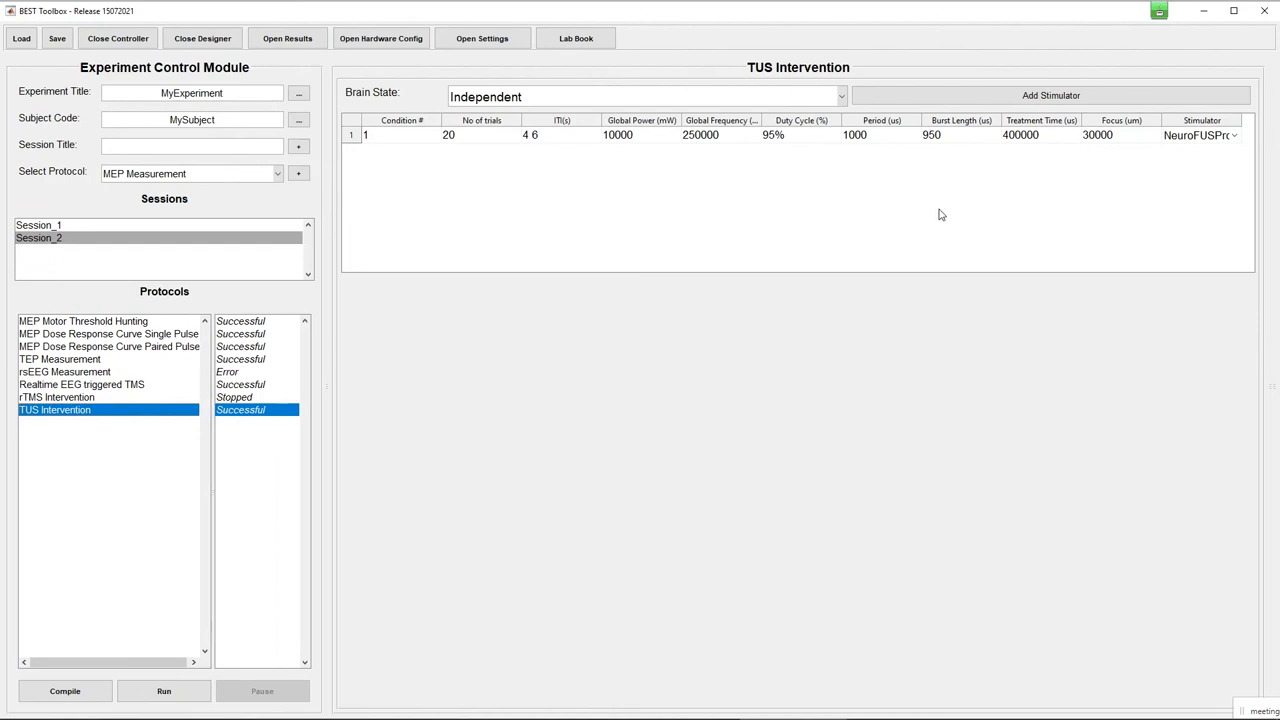
{"action": "left_click", "coordinate": [815, 335]}
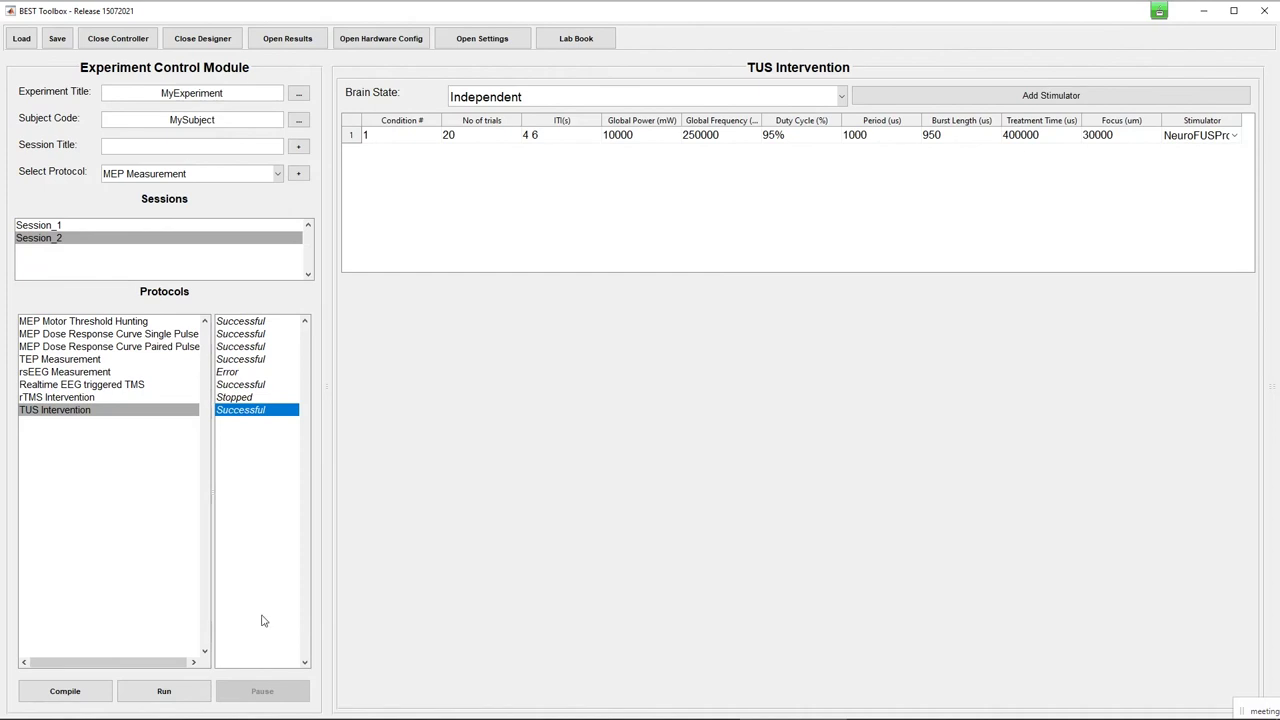
{"action": "left_click", "coordinate": [163, 691]}
Step: Check the Zoho webinar window in Chrome and return to the BEST Toolbox
{"action": "left_click", "coordinate": [190, 713]}
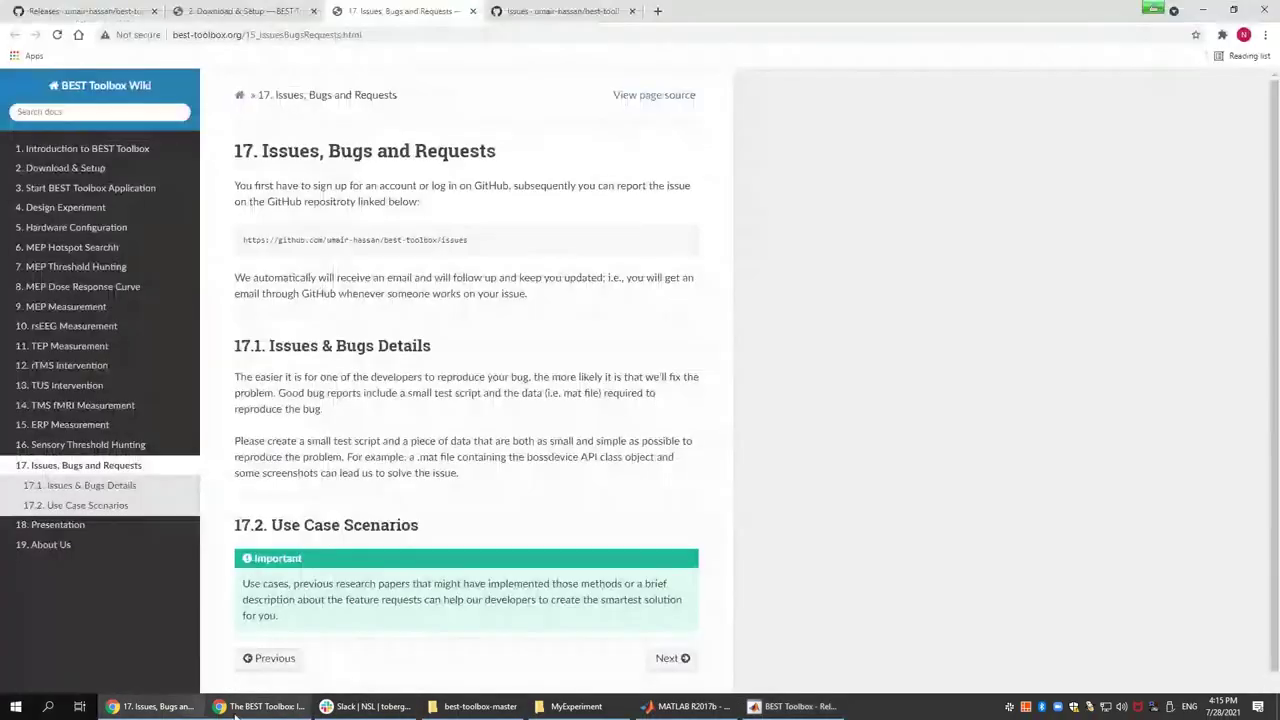
{"action": "left_click", "coordinate": [236, 713]}
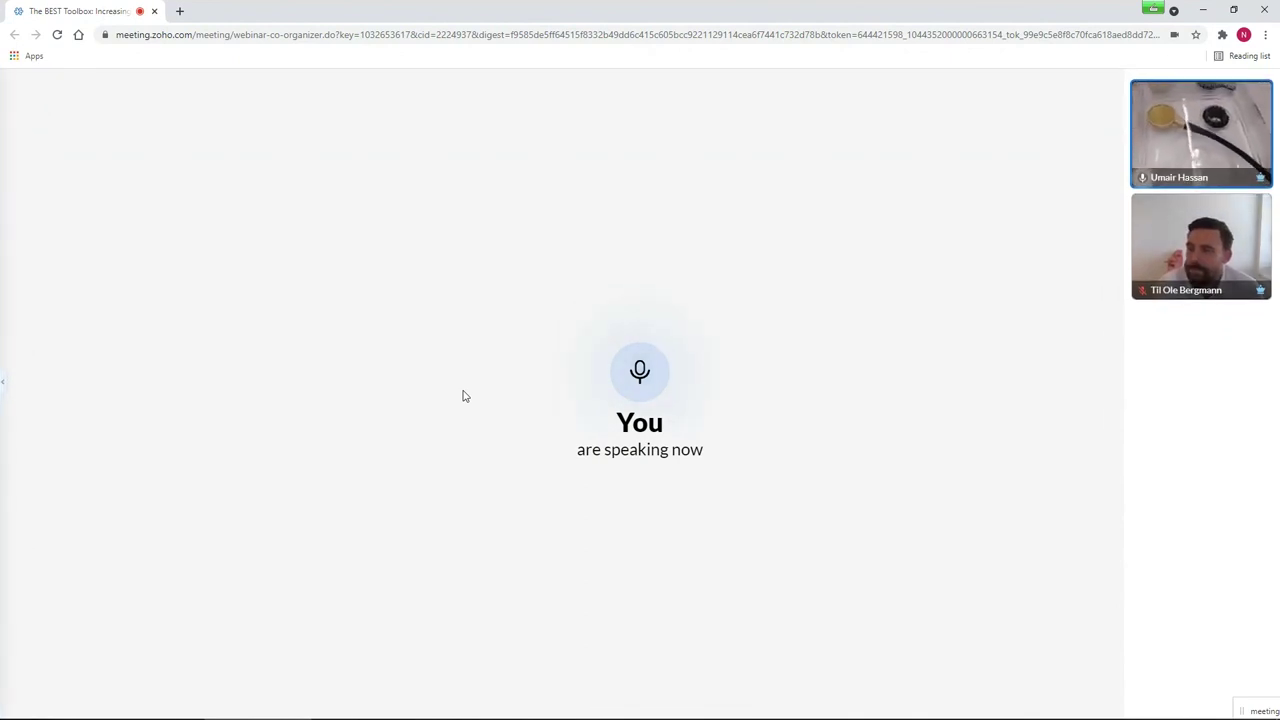
{"action": "key", "text": "alt+Tab"}
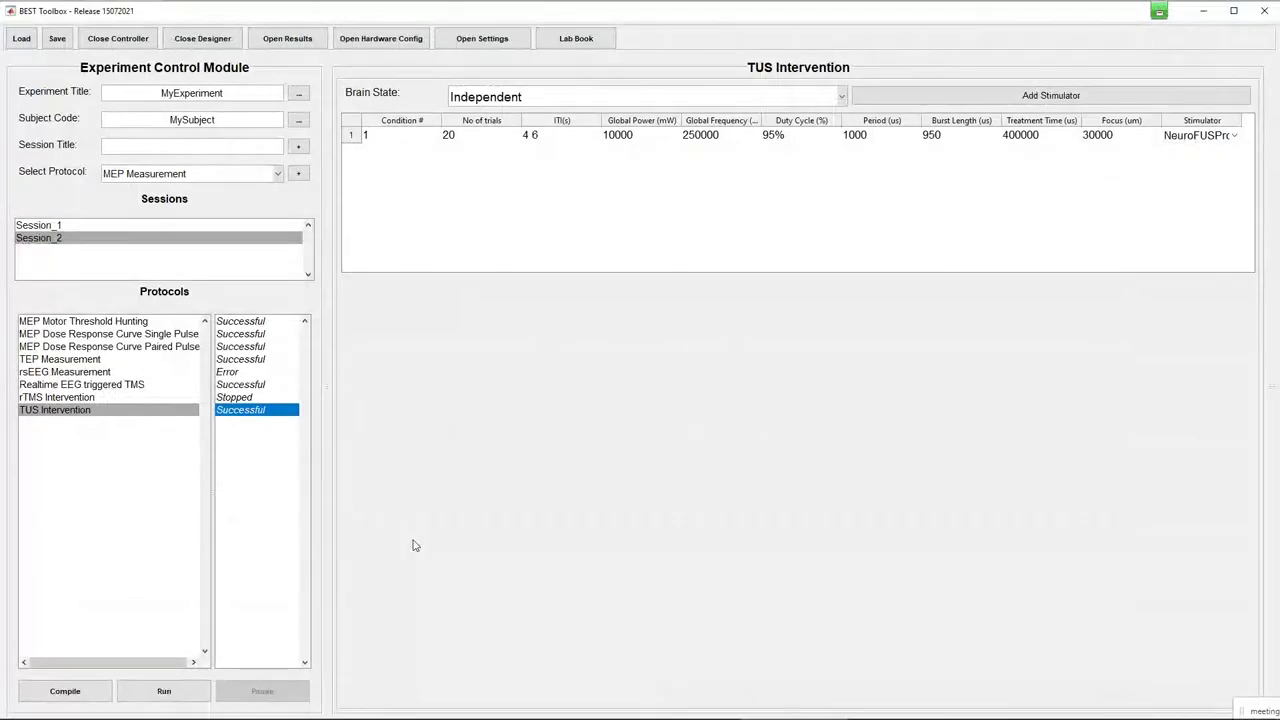
Step: Run the TUS Intervention protocol and switch to the Zoho webinar window in Chrome
{"action": "left_click", "coordinate": [165, 694]}
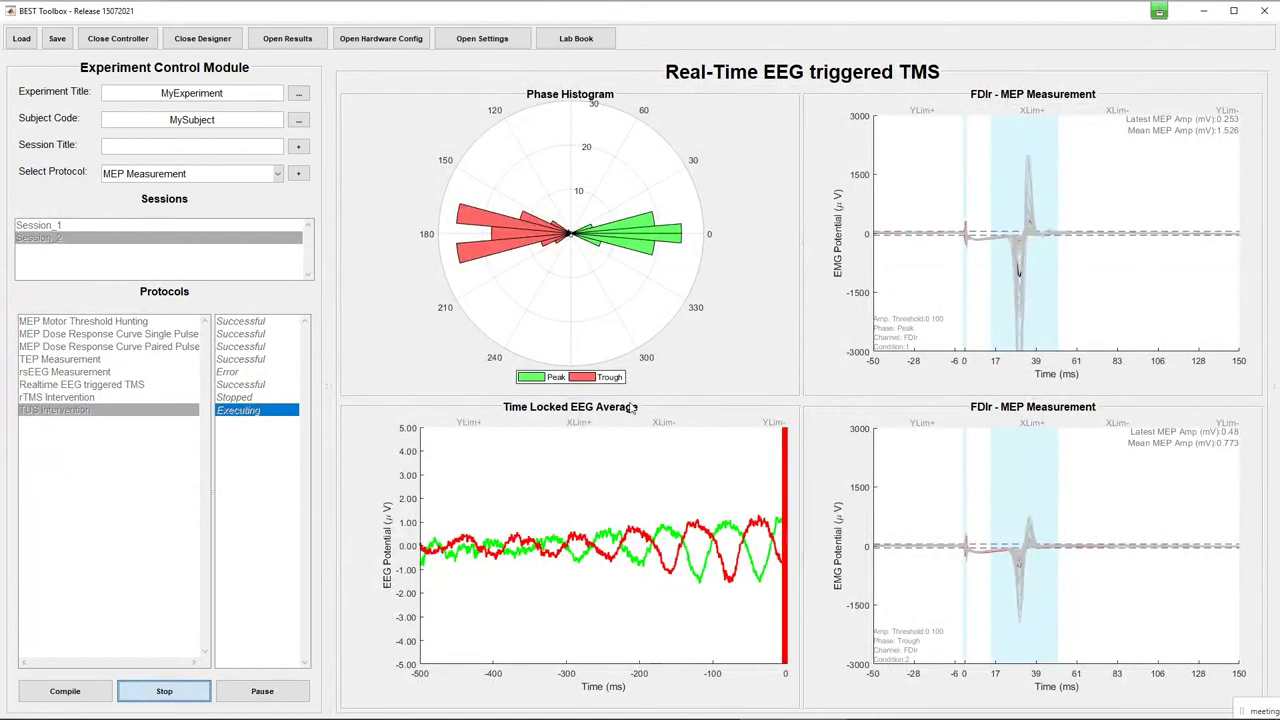
{"action": "mouse_move", "coordinate": [650, 707]}
{"action": "mouse_move", "coordinate": [240, 712]}
{"action": "left_click", "coordinate": [173, 707]}
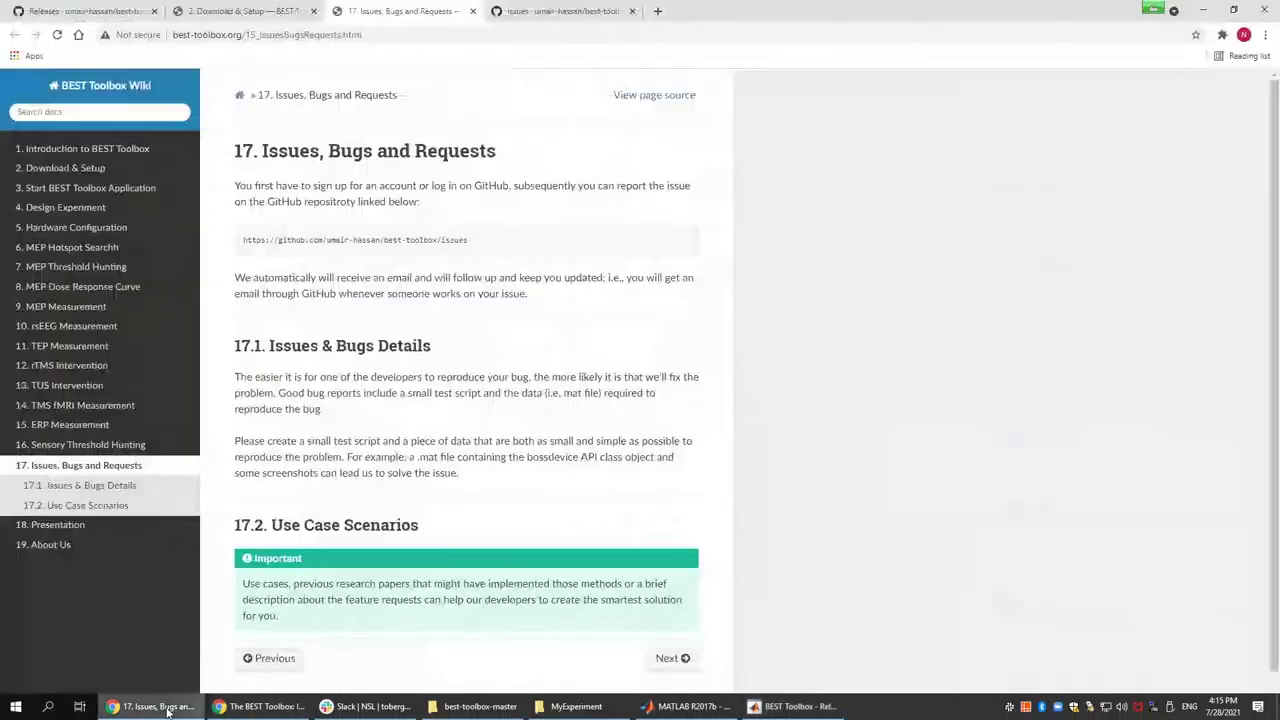
{"action": "left_click", "coordinate": [265, 707]}
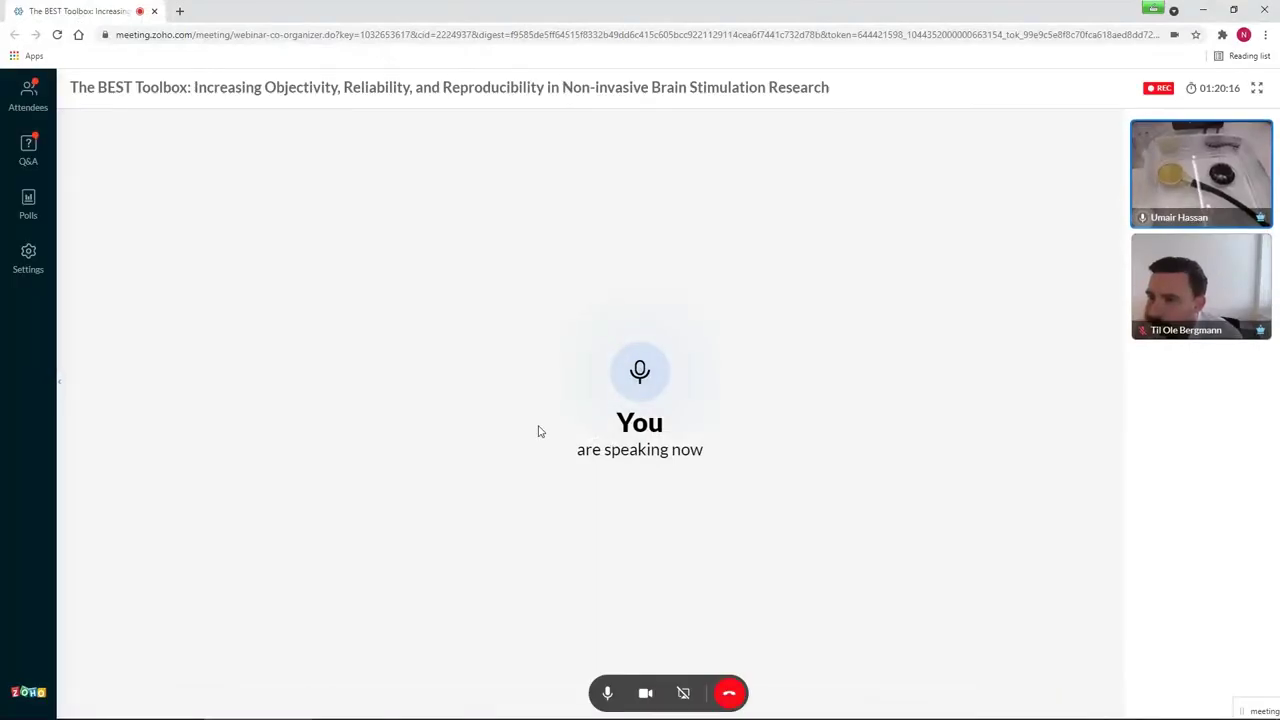